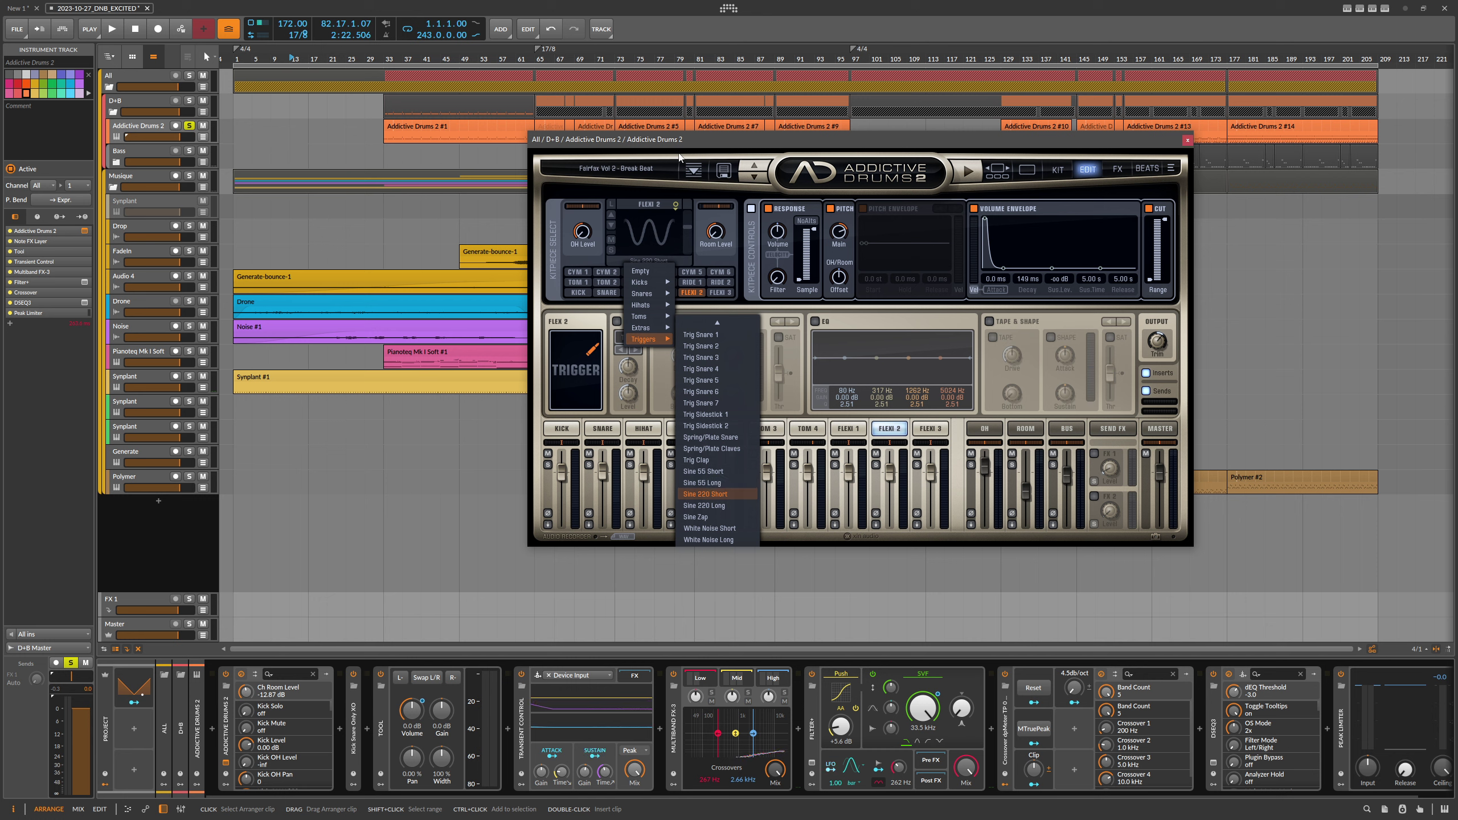
Leave the Flexi 2 sound list, show the snare's settings and play back a passage of the arrangement.
click(596, 191)
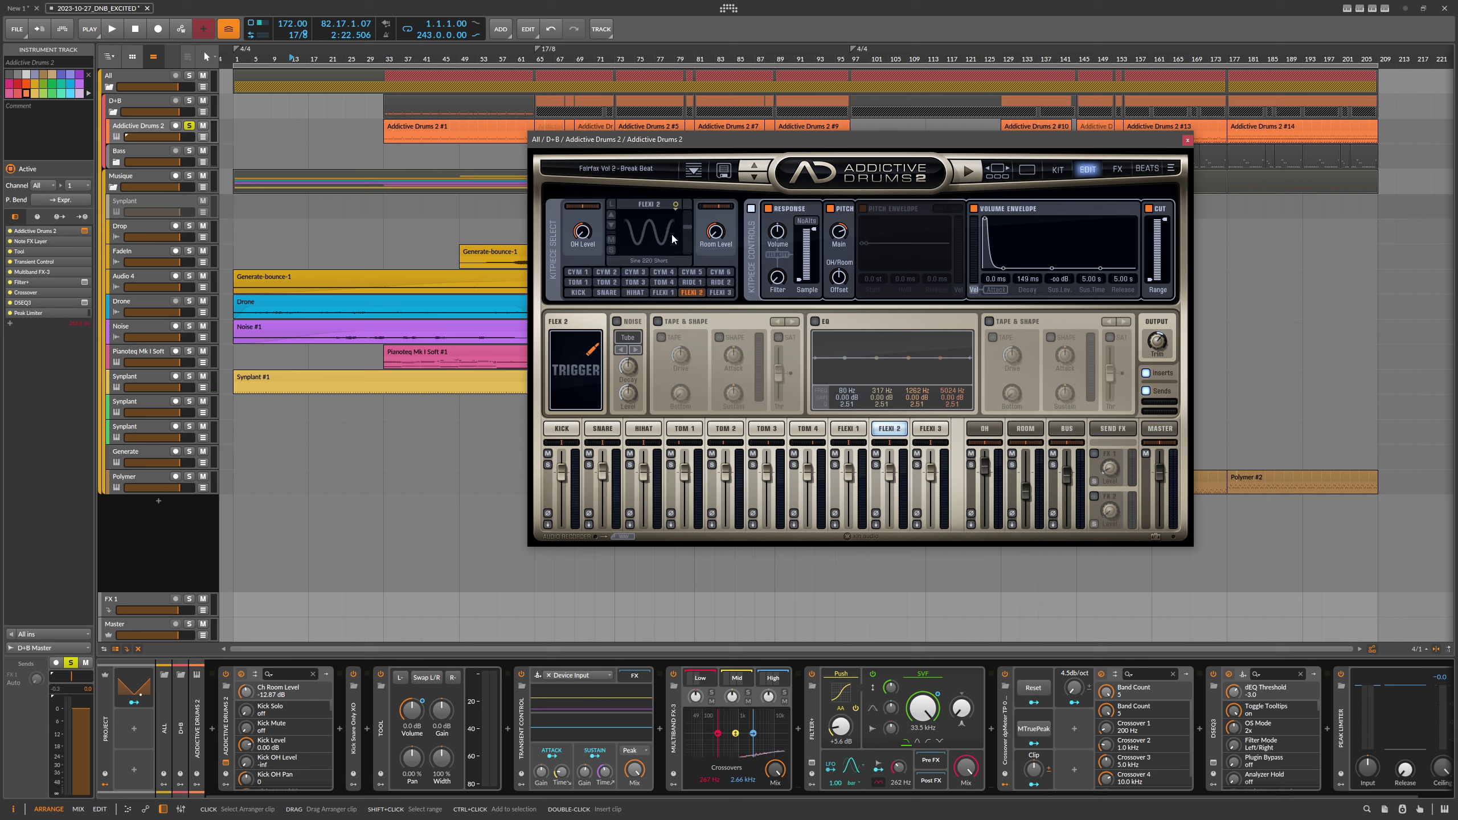
click(612, 426)
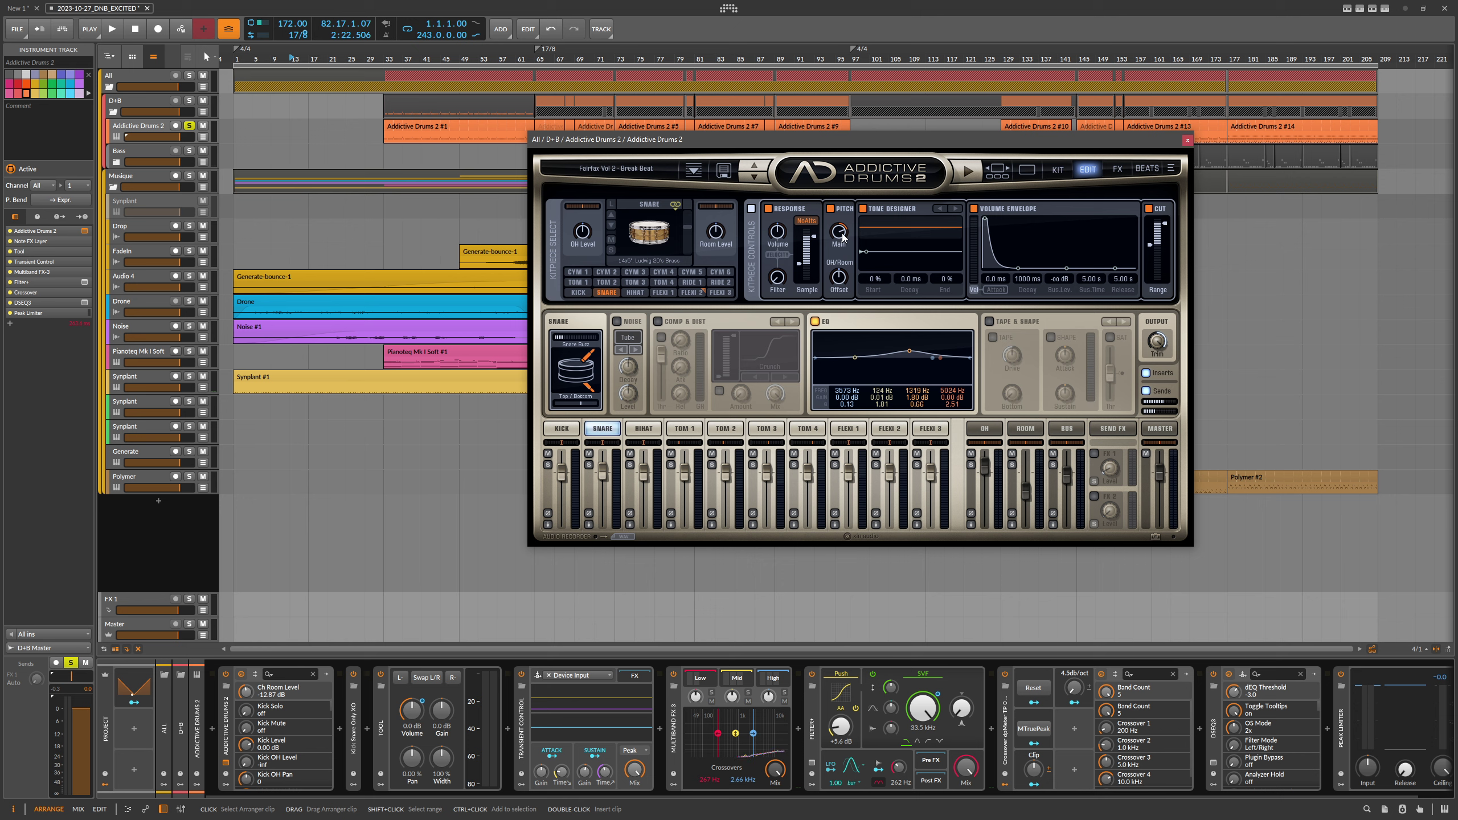
key(space)
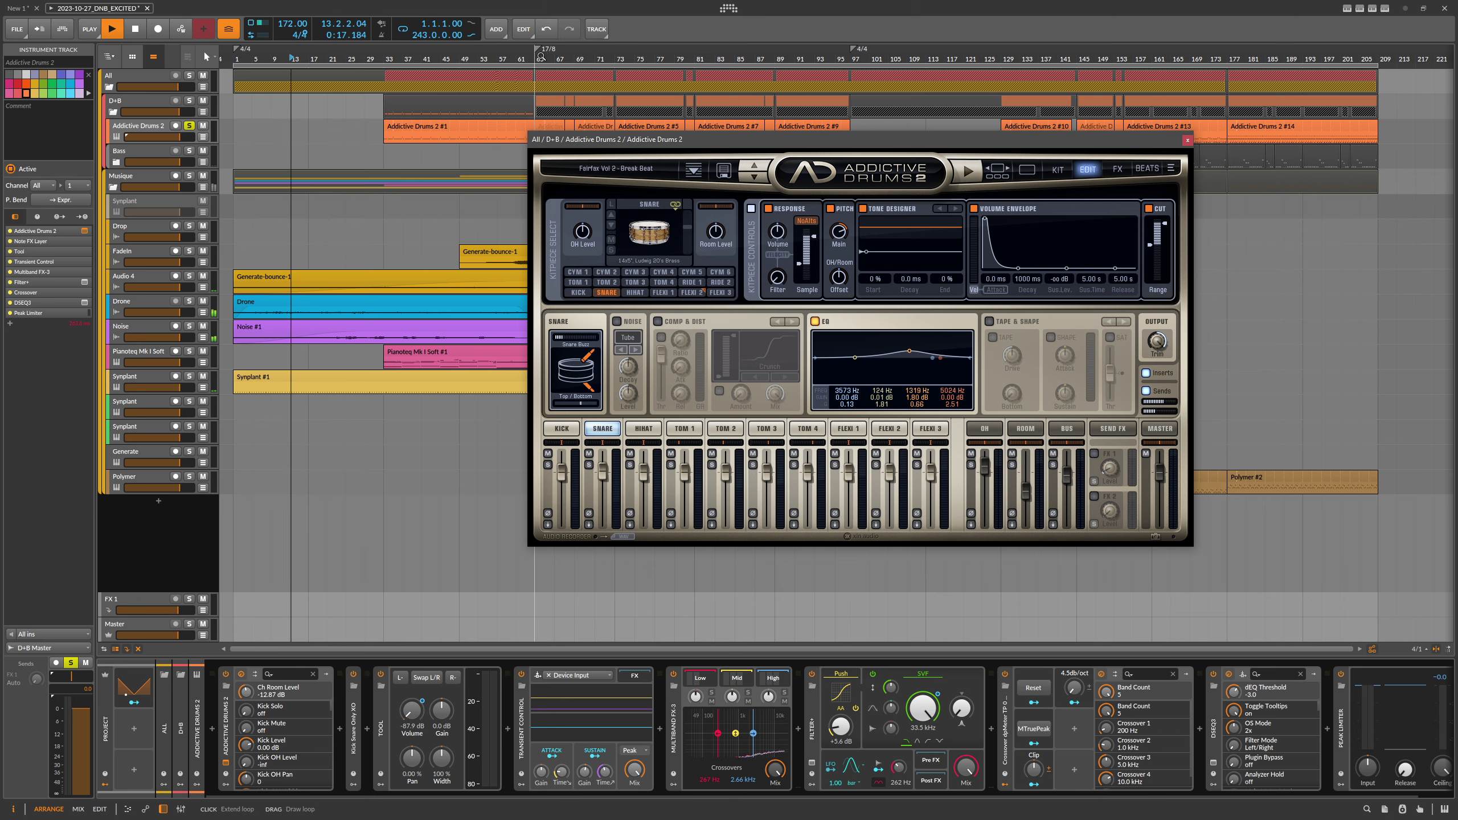
key(space)
key(space)
Toggle the kick's mute during playback to compare the groove, and check the snare the same way.
click(578, 293)
click(611, 240)
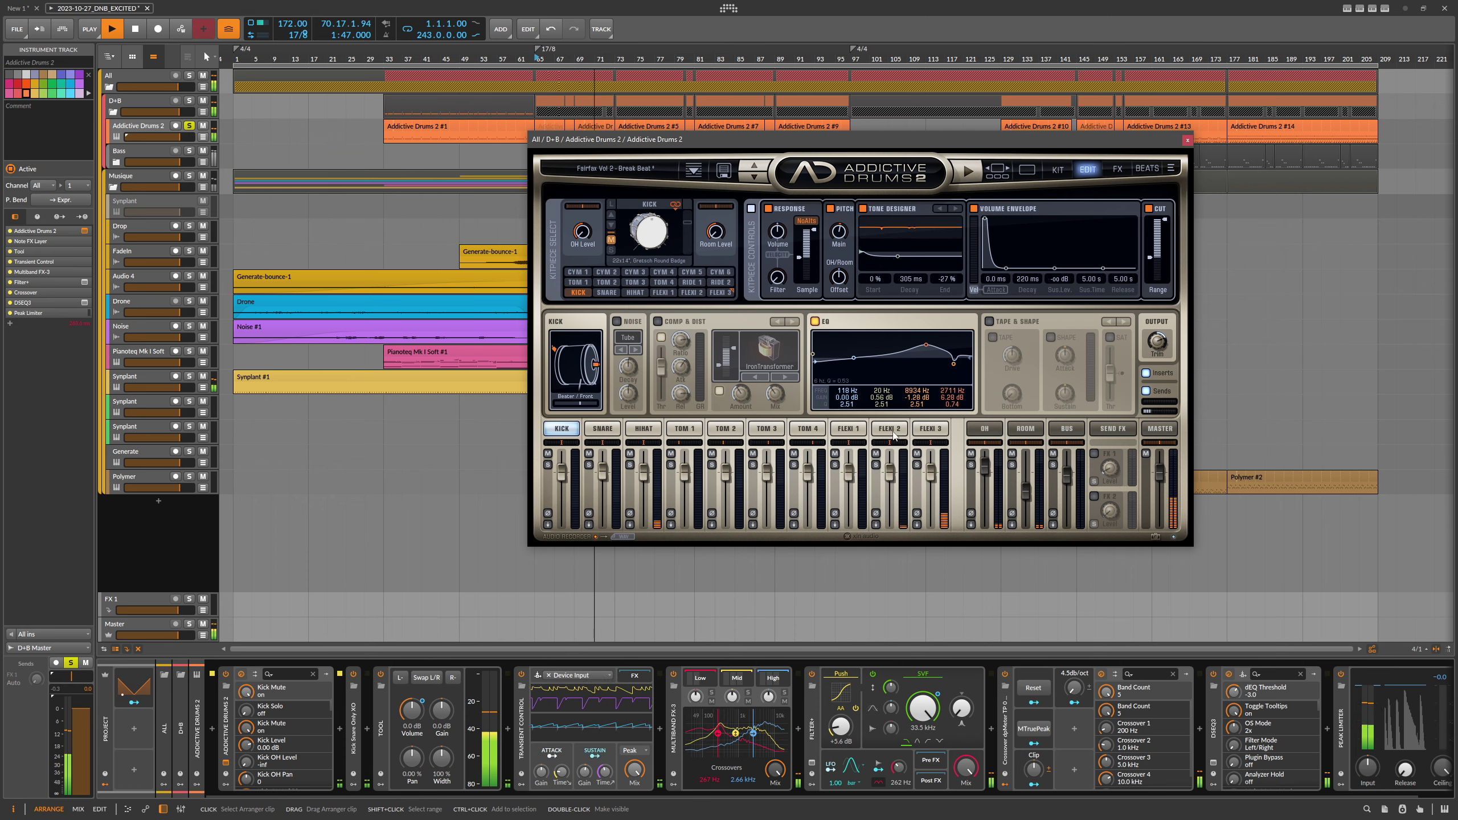
click(611, 241)
click(606, 292)
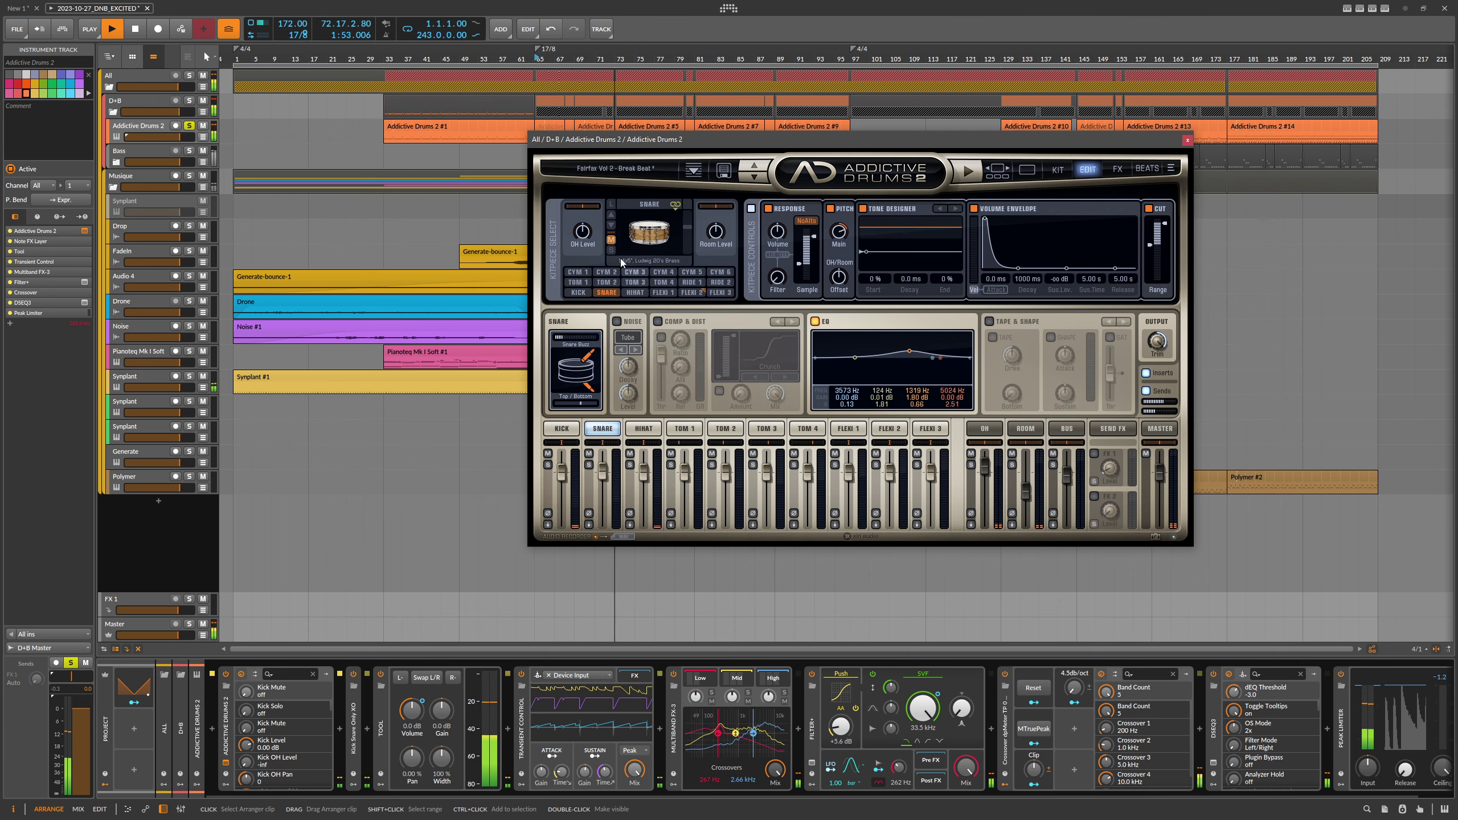
click(611, 240)
key(space)
key(space)
Lower the drum kit's Room channel level to about -15.85 dB.
mouse_move(1025, 491)
mouse_down()
mouse_move(1025, 461)
mouse_move(1023, 503)
mouse_up()
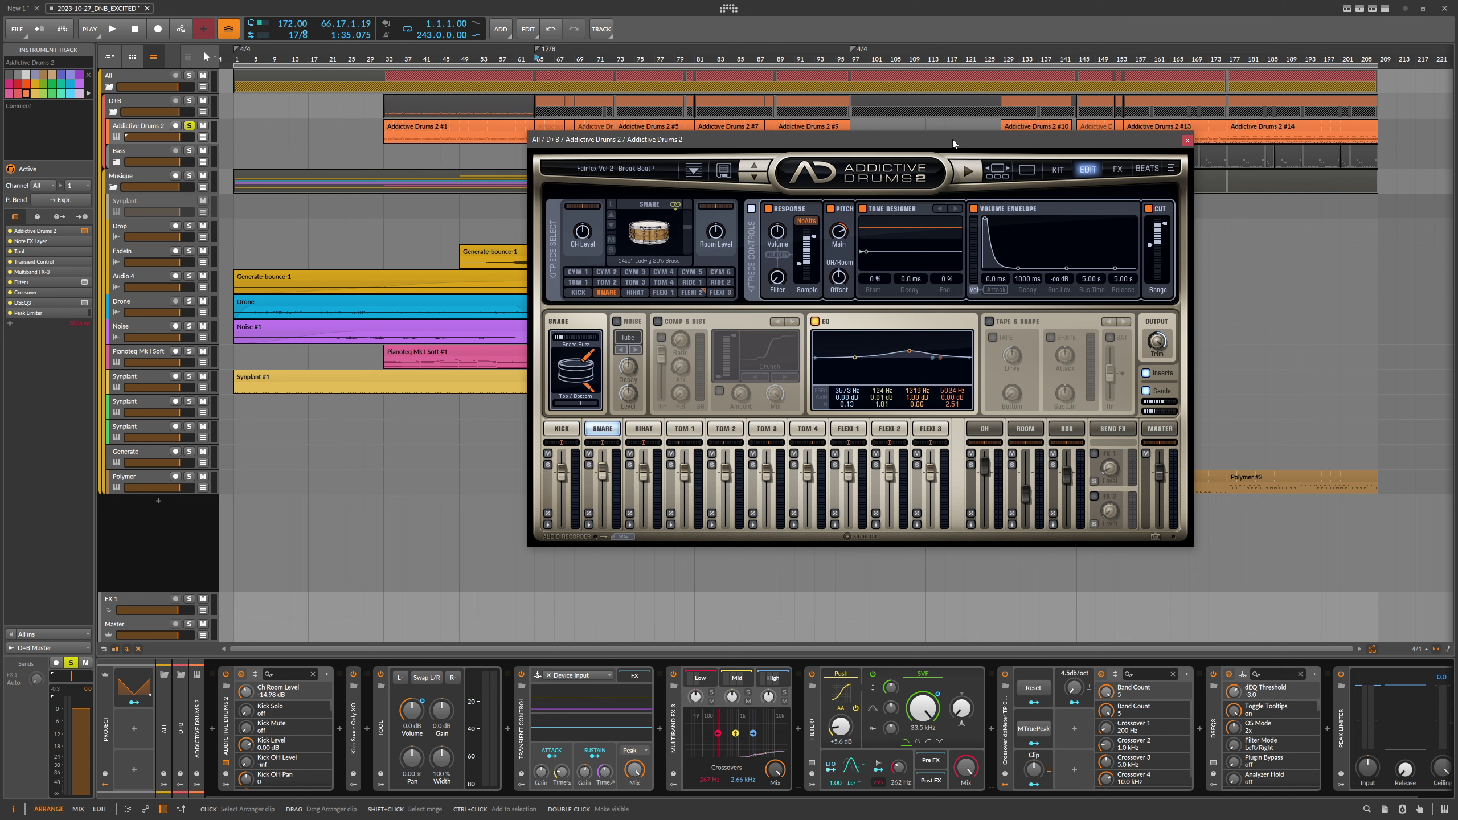
drag(952, 139, 930, 143)
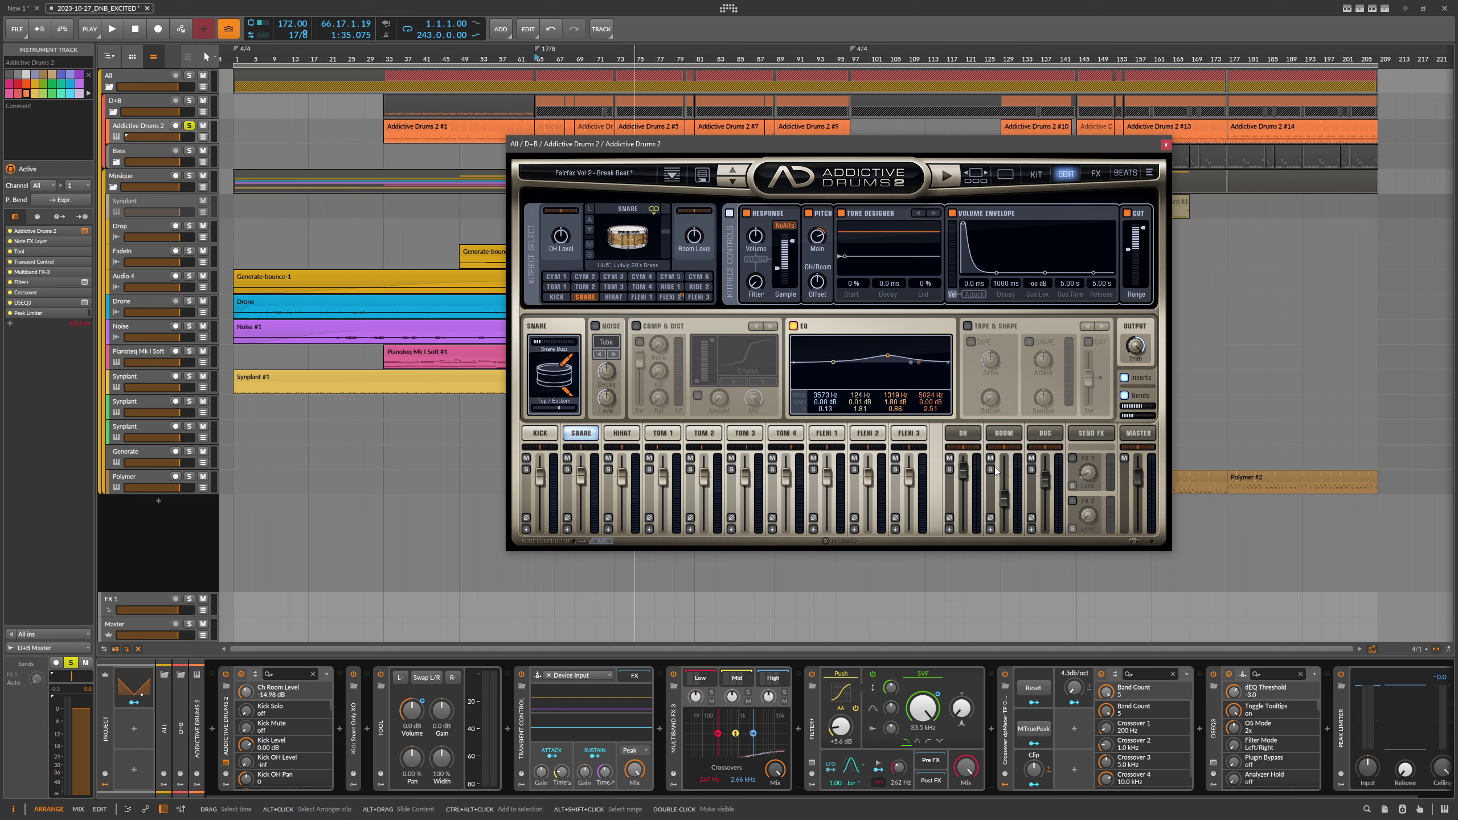
drag(1004, 505, 1004, 508)
Compare the drums during playback with the master channel's EQ switched off and on.
click(1140, 434)
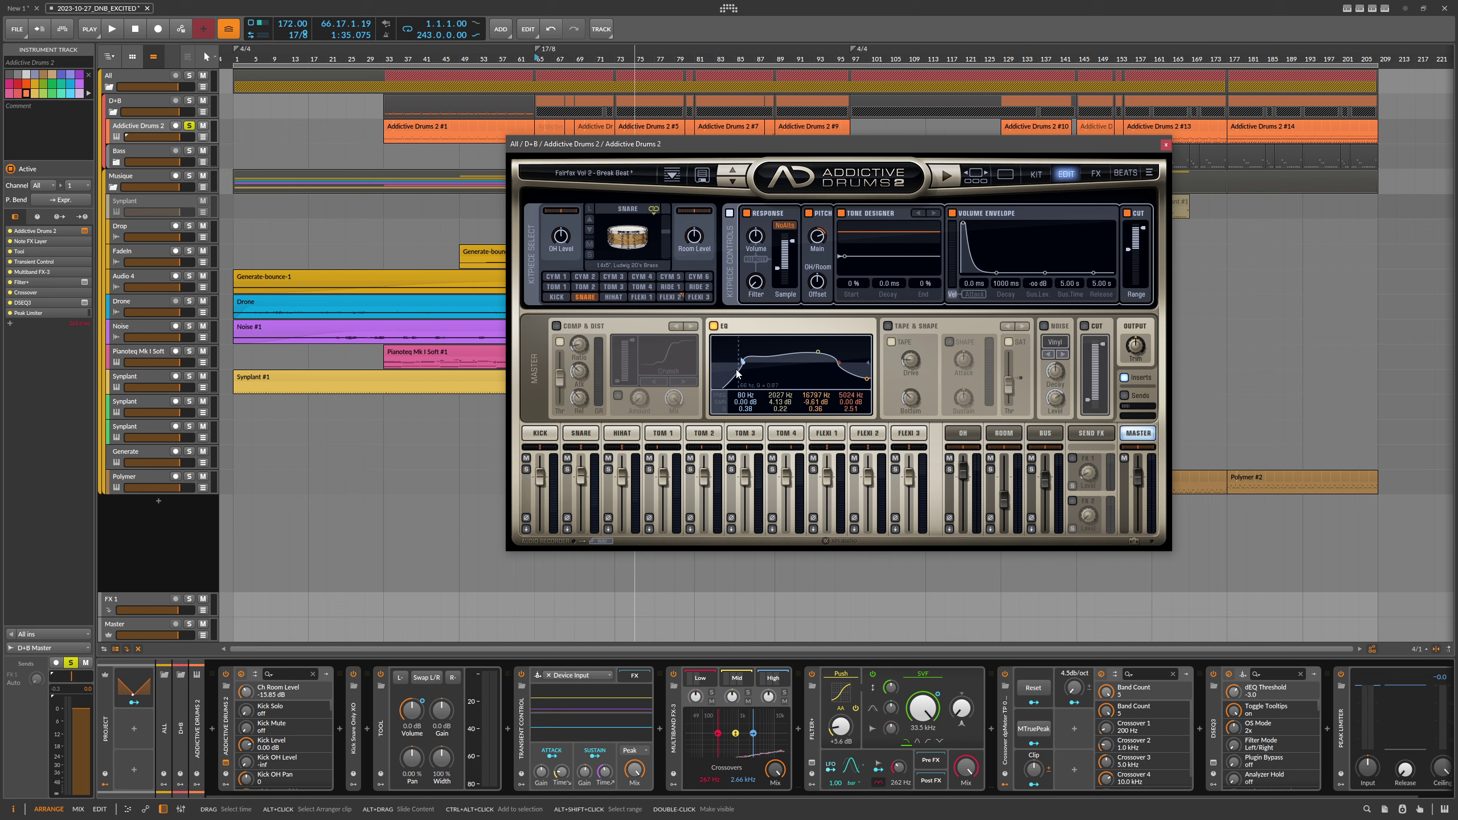
click(715, 327)
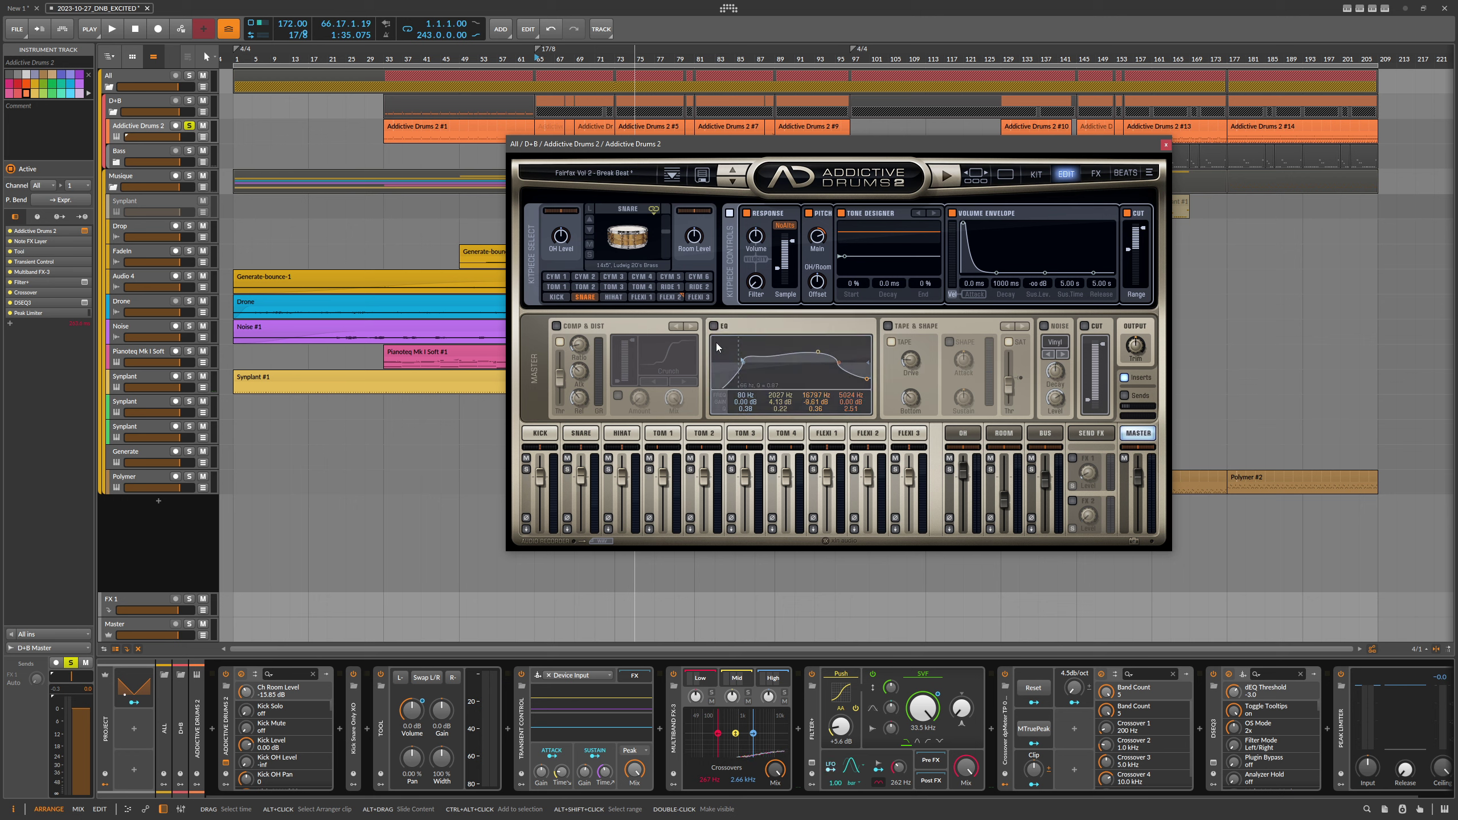
key(space)
click(714, 326)
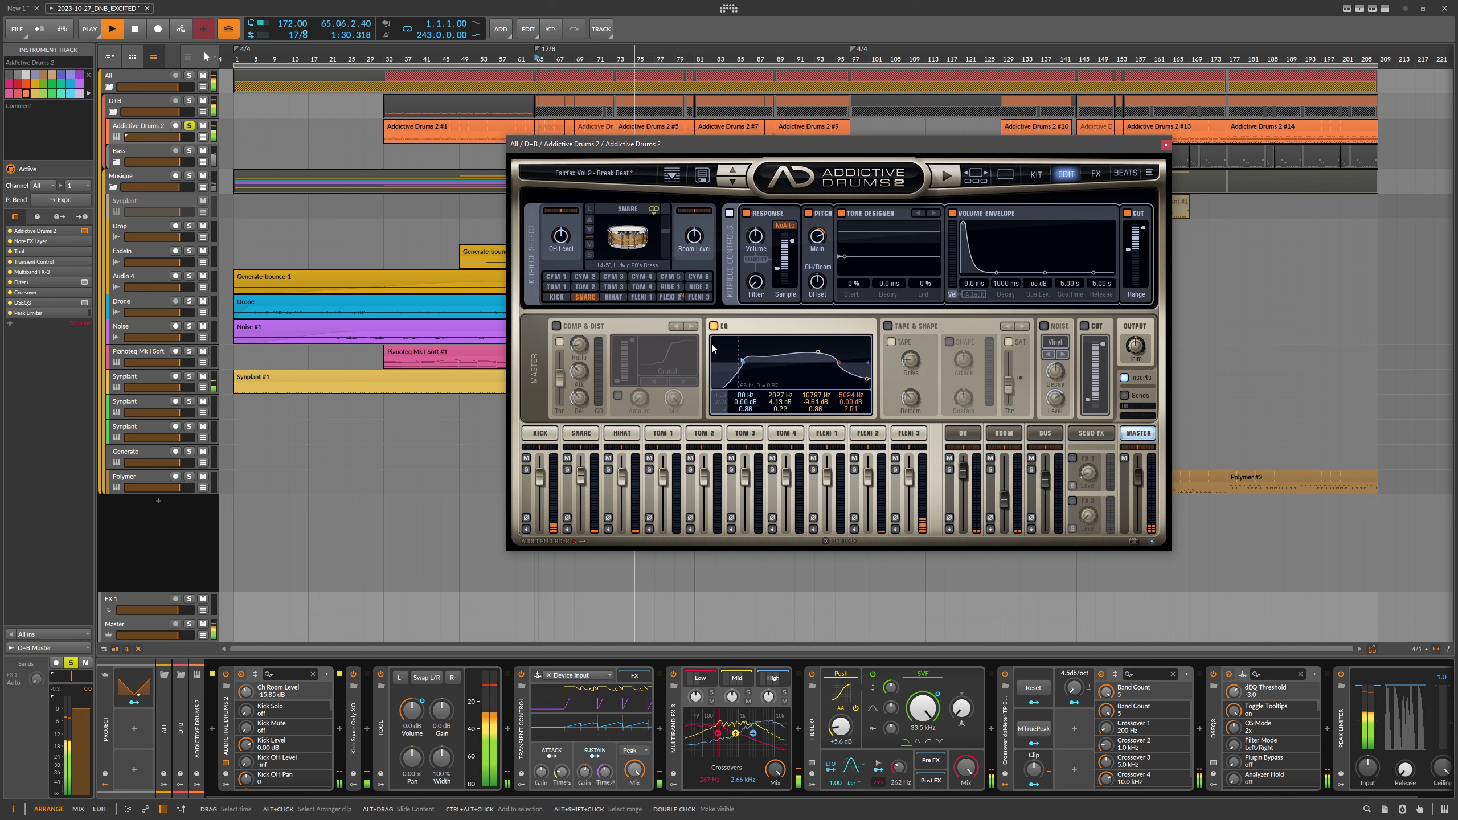
click(716, 328)
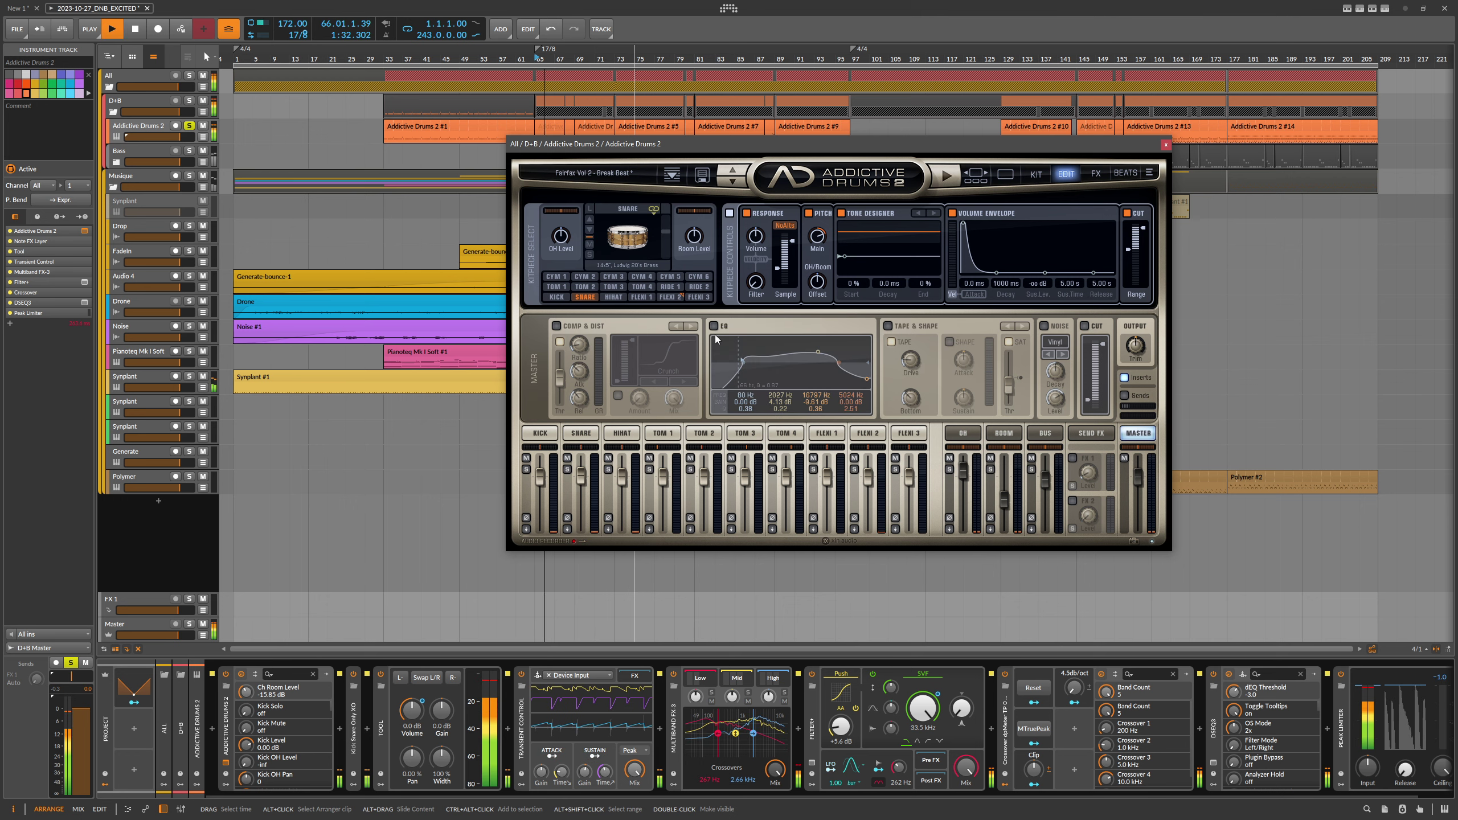
click(715, 329)
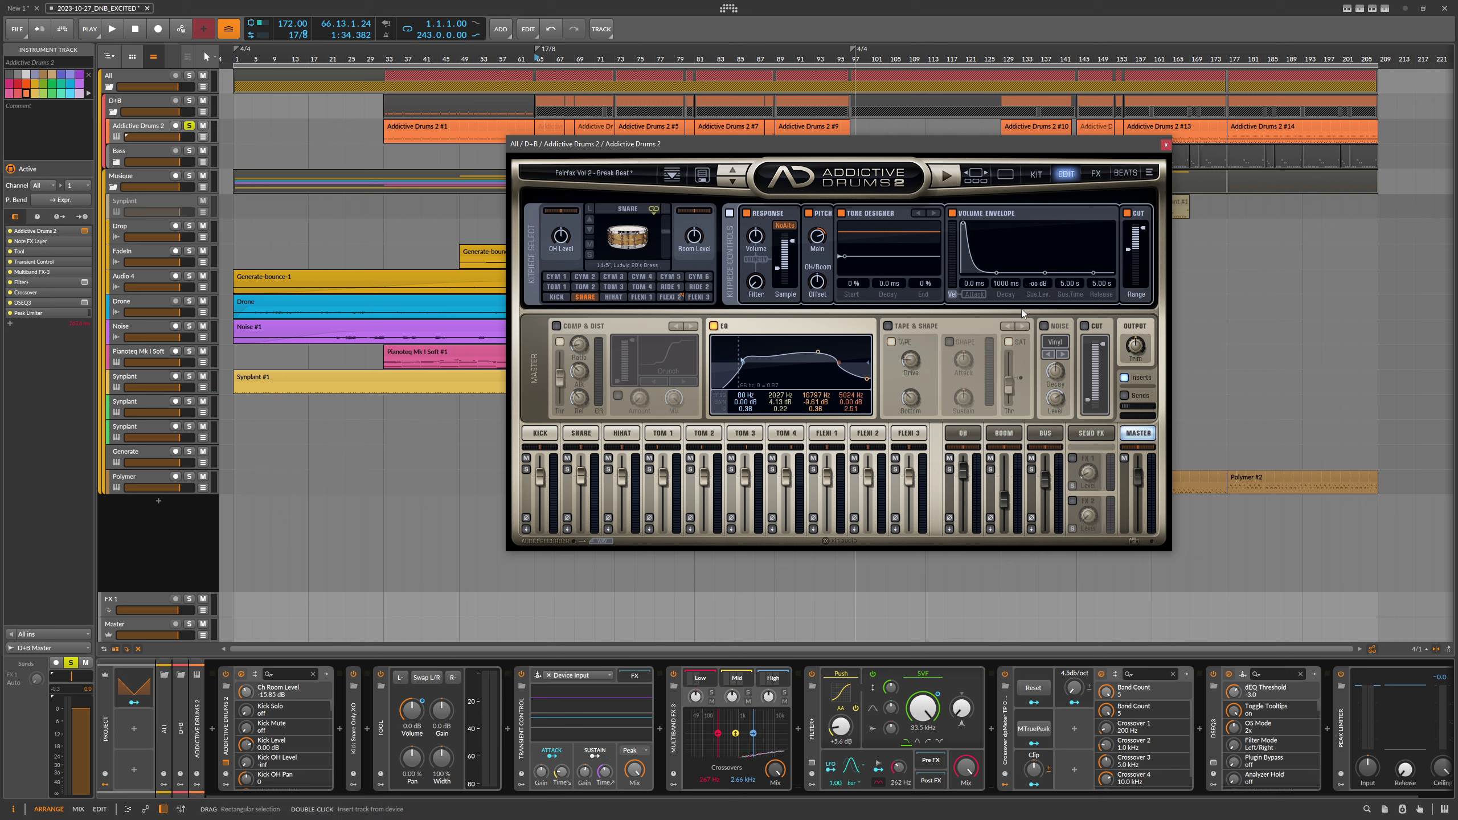
Show the drum kit overview, then close the Addictive Drums 2 plug-in window.
click(1035, 174)
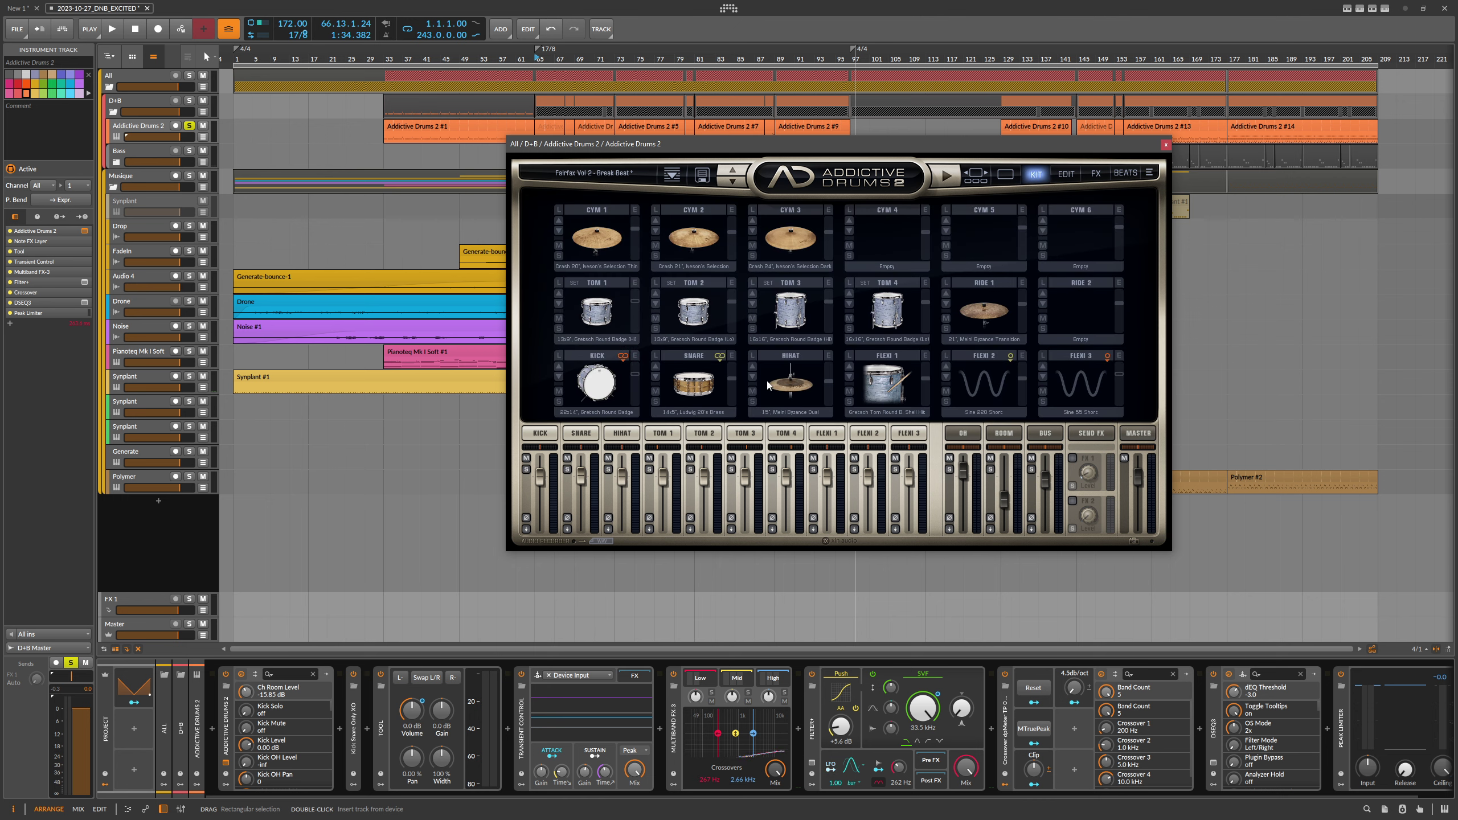
click(1167, 145)
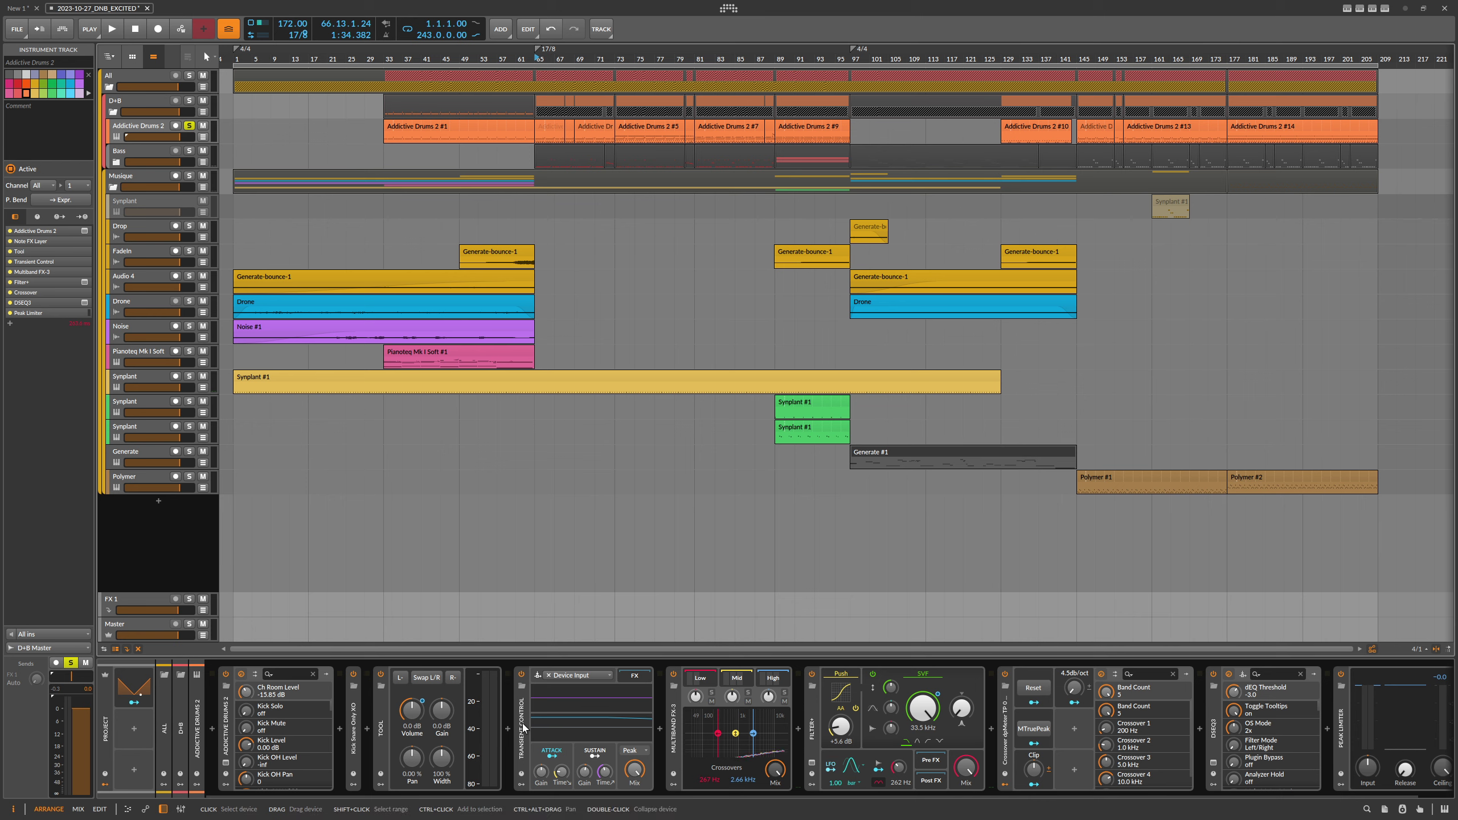
Select the Transient Control device on the drum track and check its Sustain gain value without changing it.
click(591, 719)
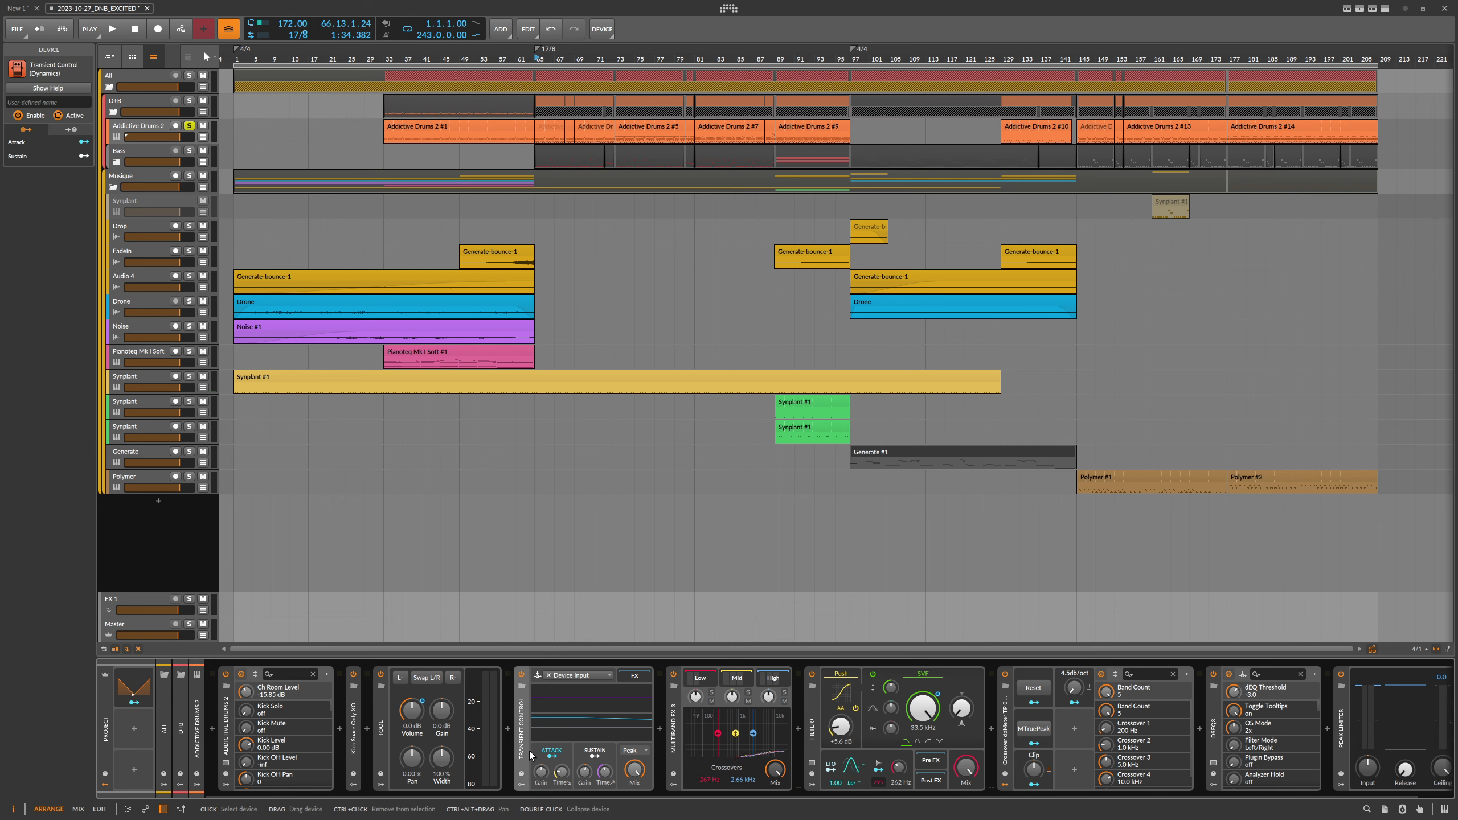
ctrl+click(585, 771)
key(Escape)
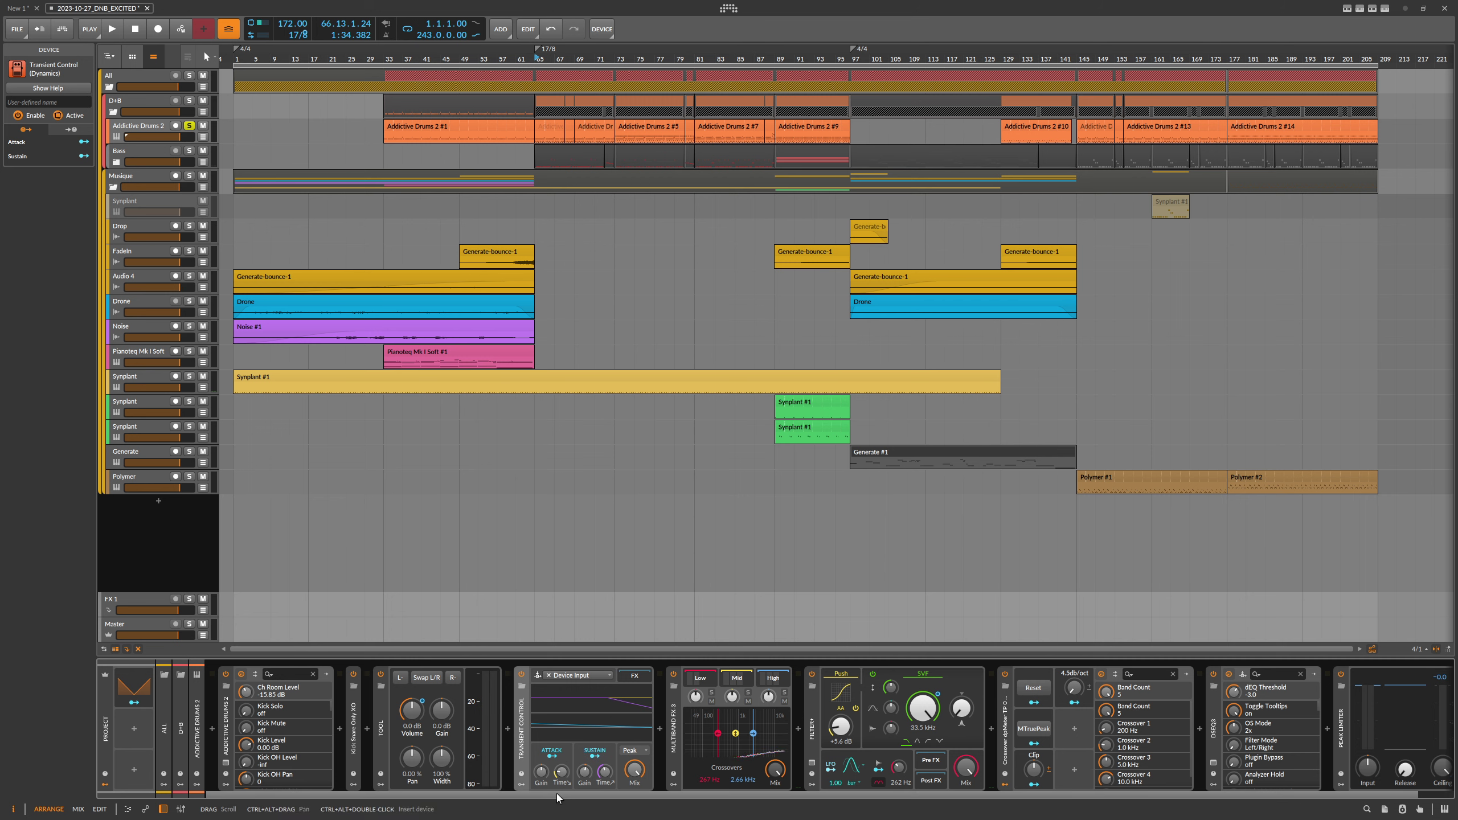
Inspect the Low and Mid chains of Multiband FX-3, including the Mid chain's Transient Control gain and Filter+ device.
scroll(634, 793, right, 3)
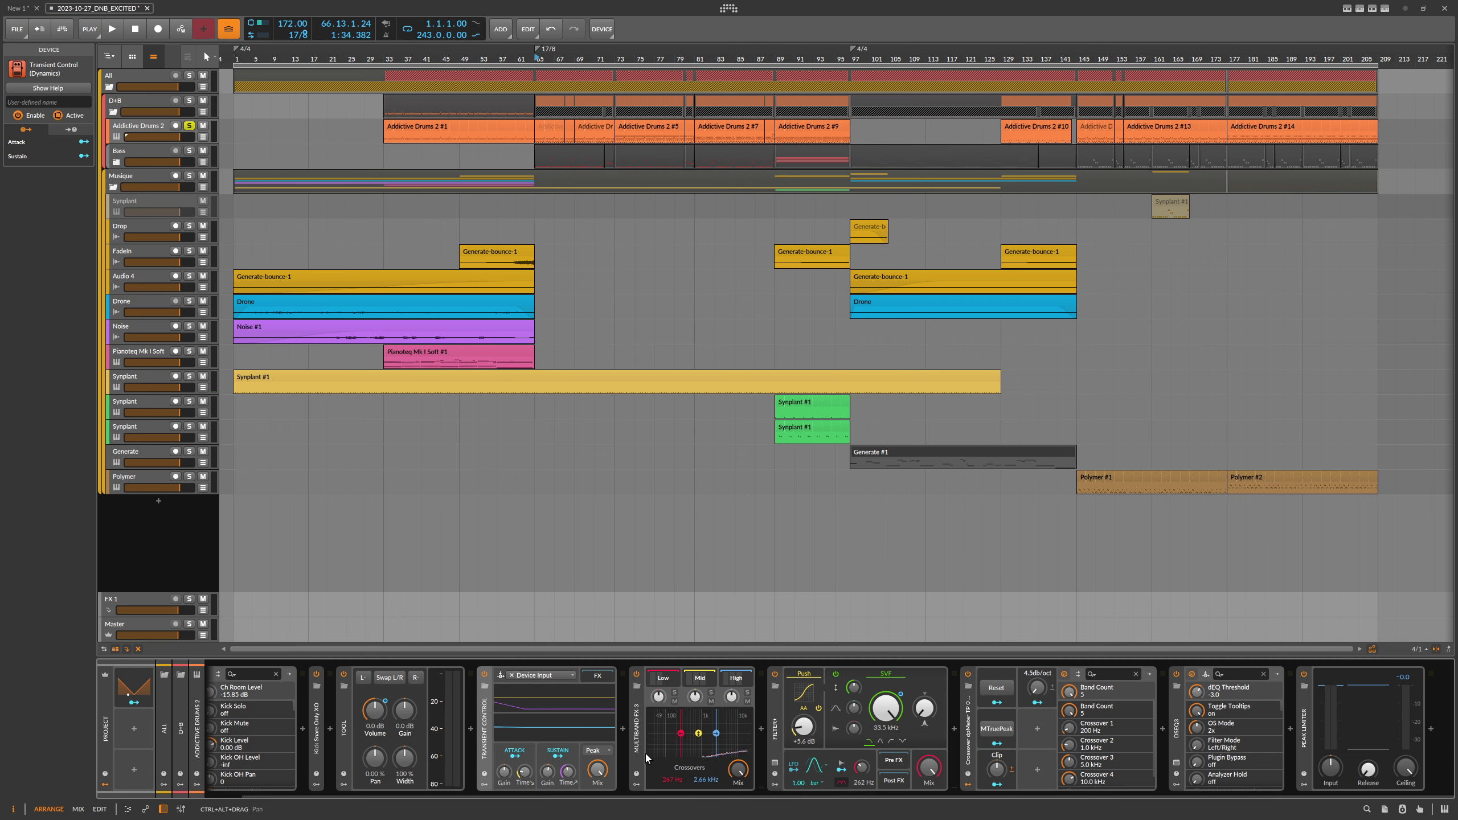
click(640, 729)
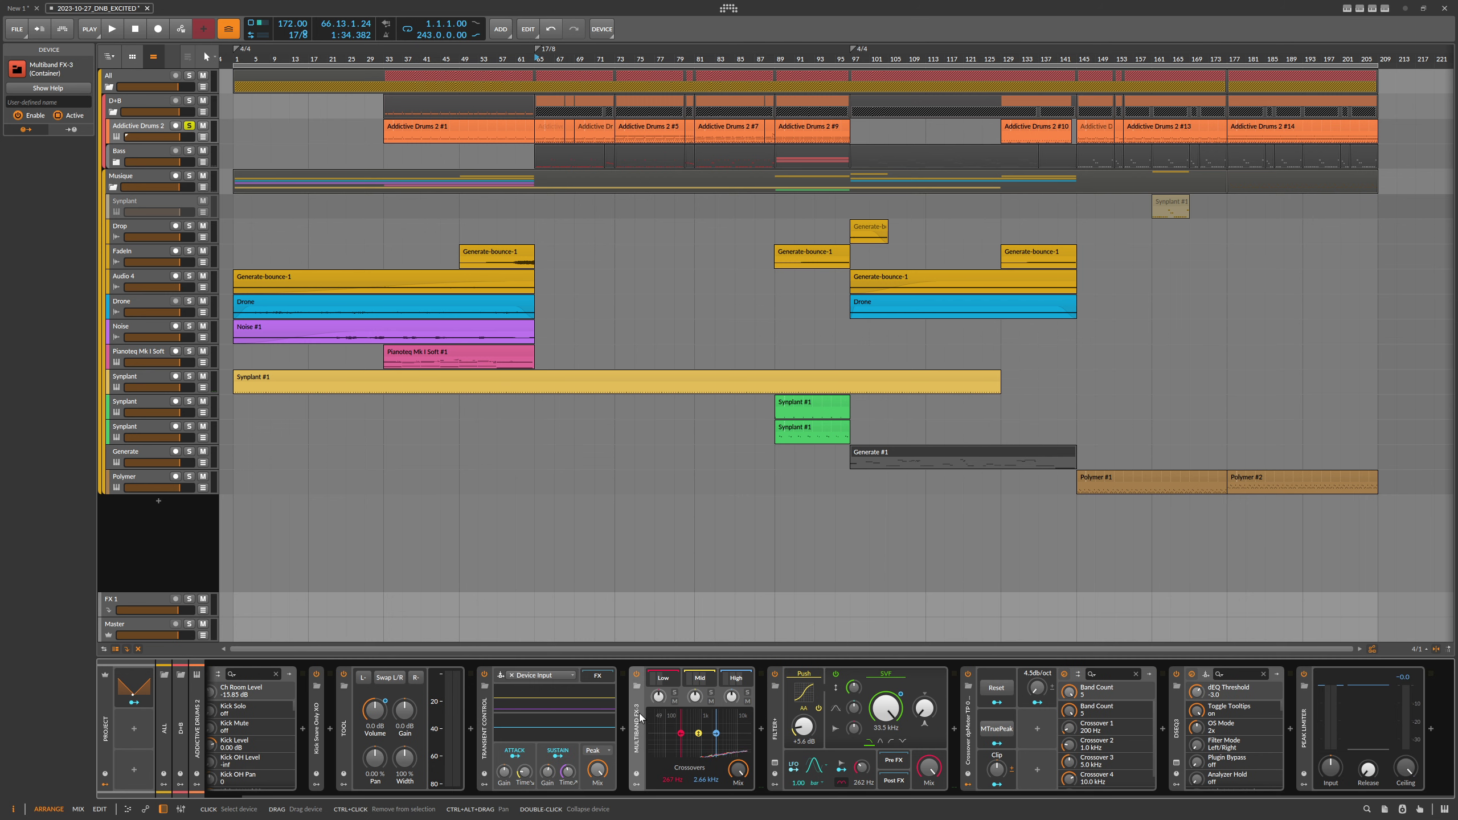
click(663, 683)
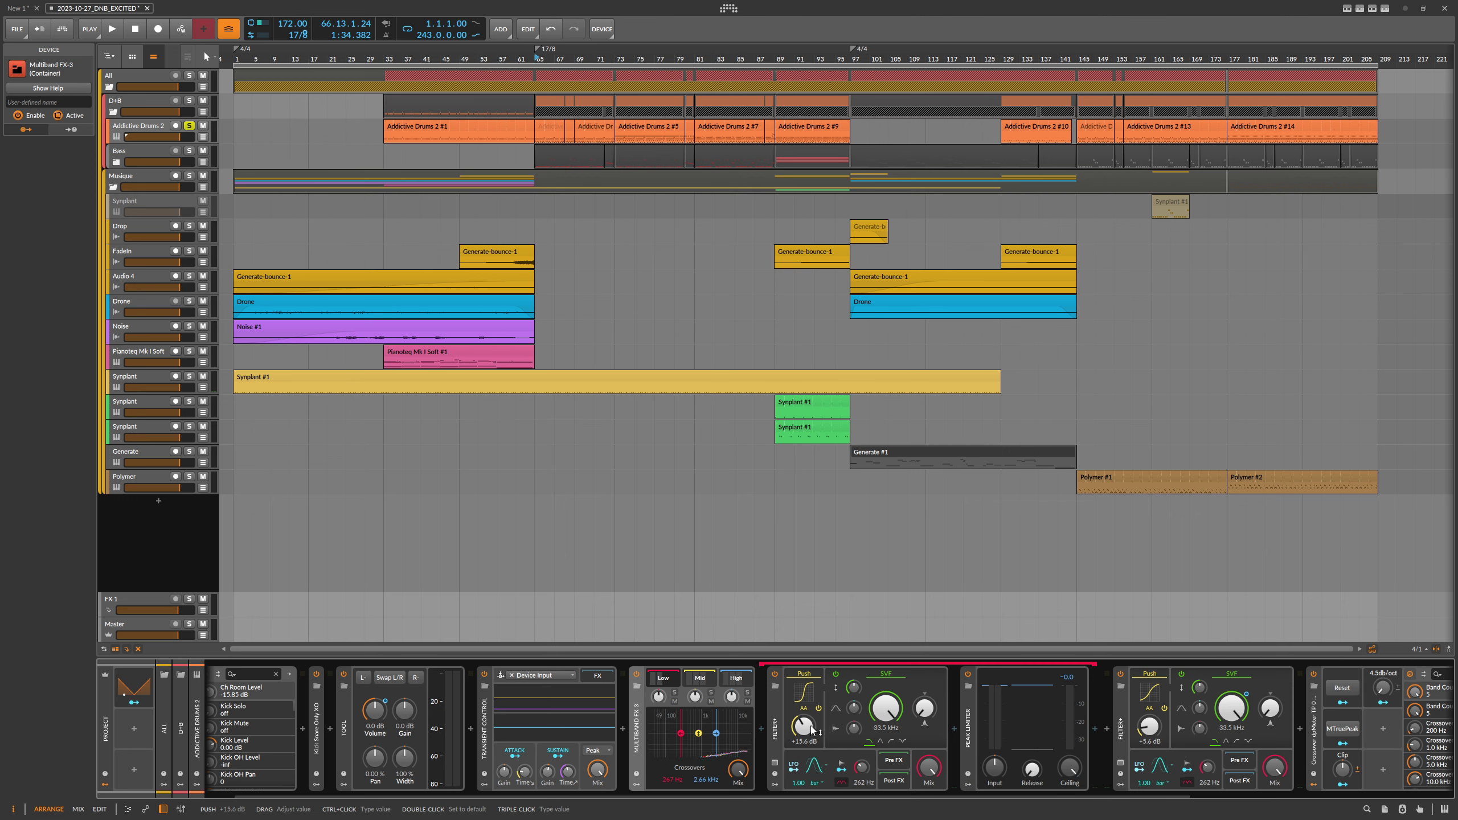
click(700, 679)
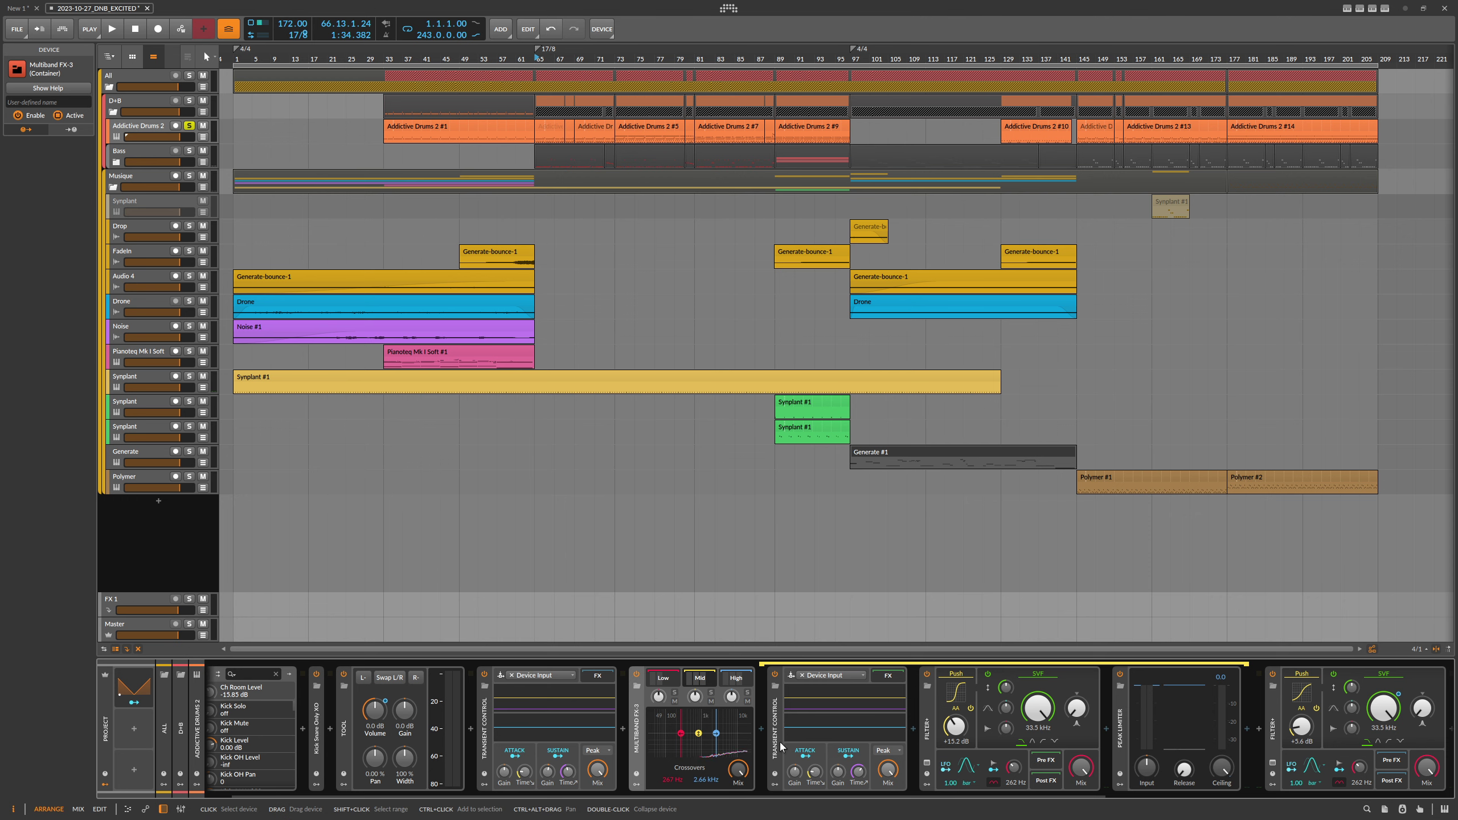
ctrl+click(796, 773)
key(Escape)
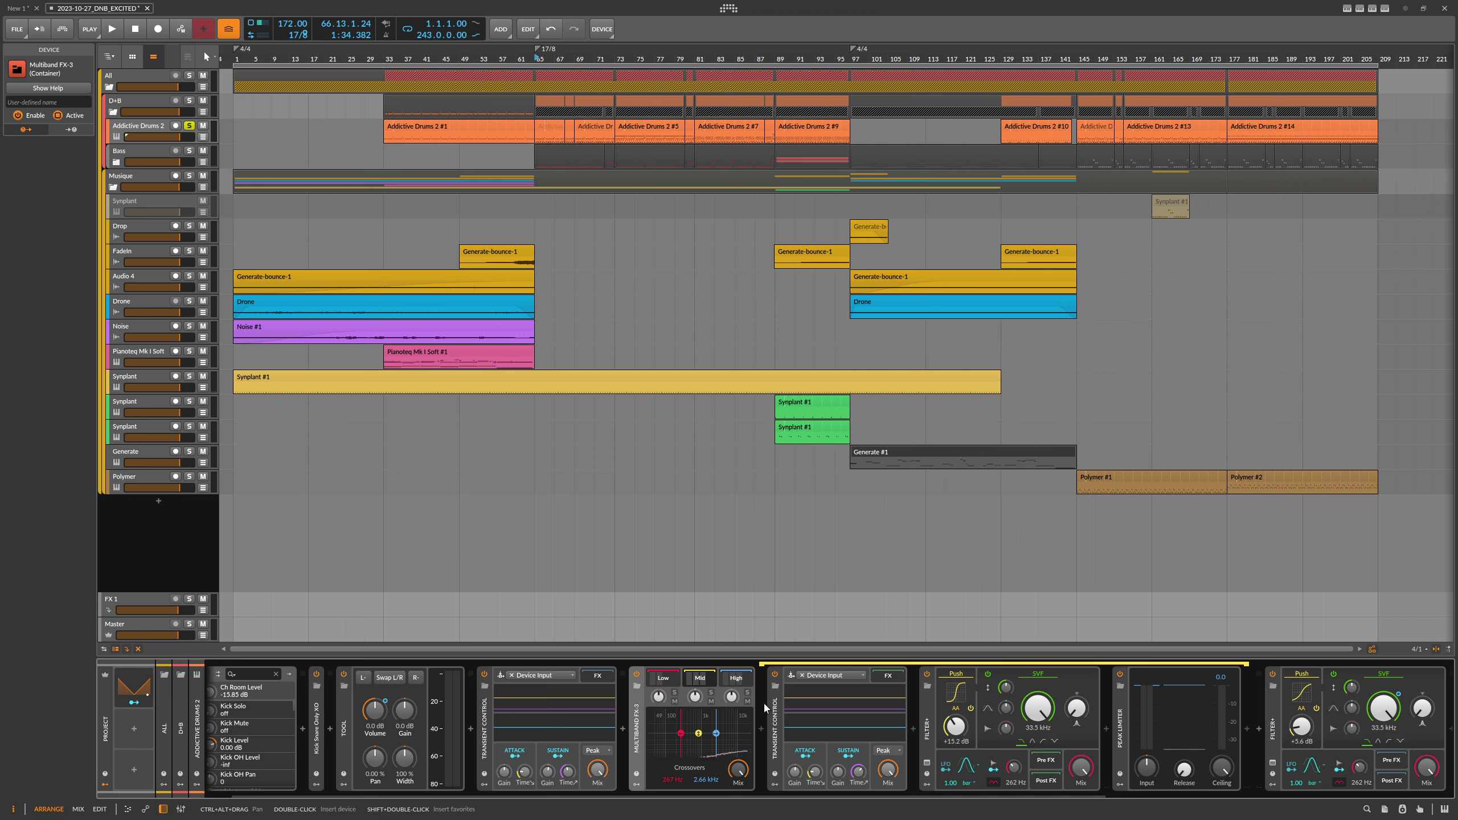
click(950, 743)
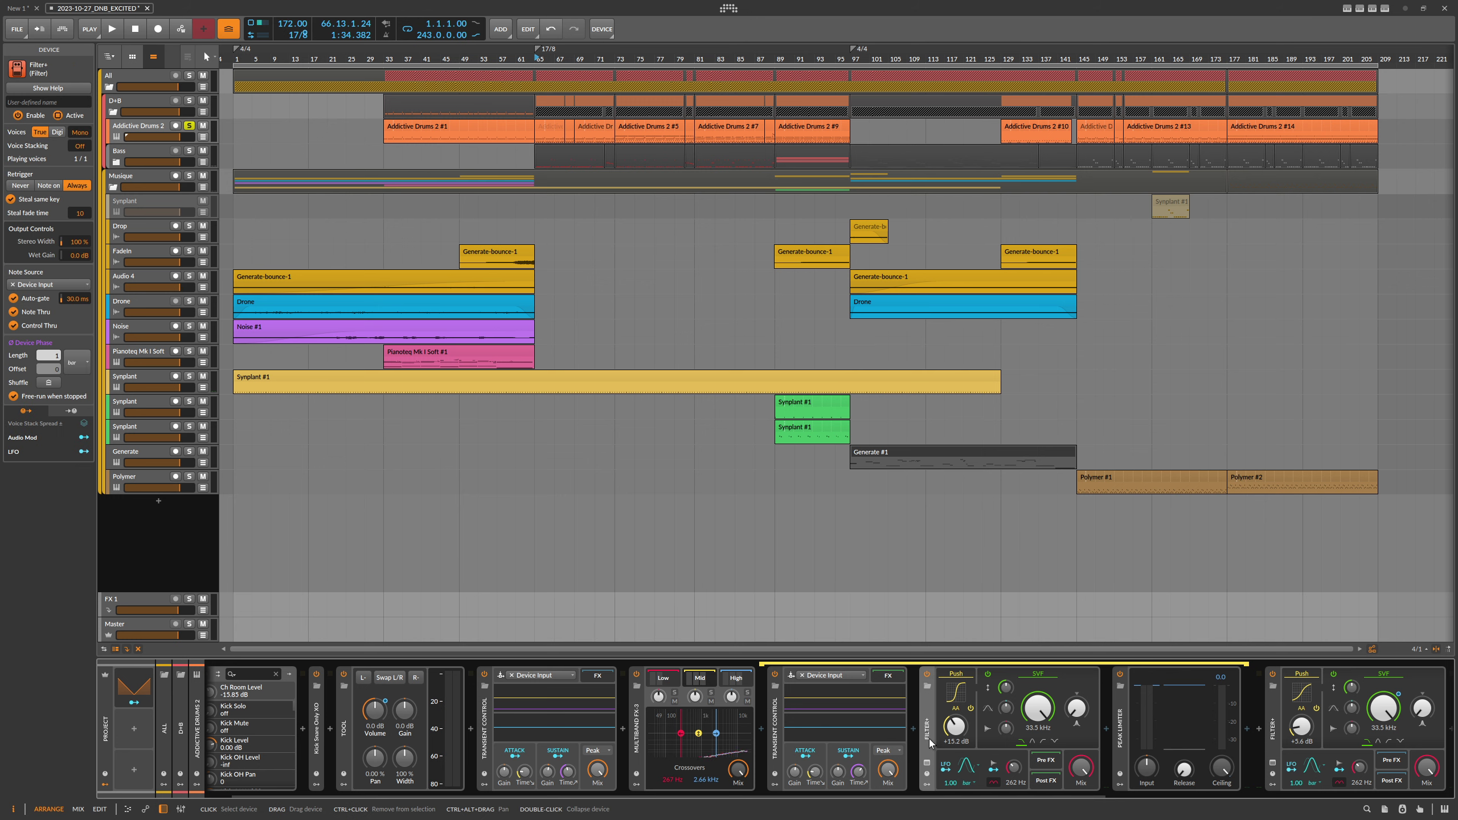
Check the SVF section of Filter+ in the High, Mid and Low chains of Multiband FX-3, then collapse the chain.
click(735, 678)
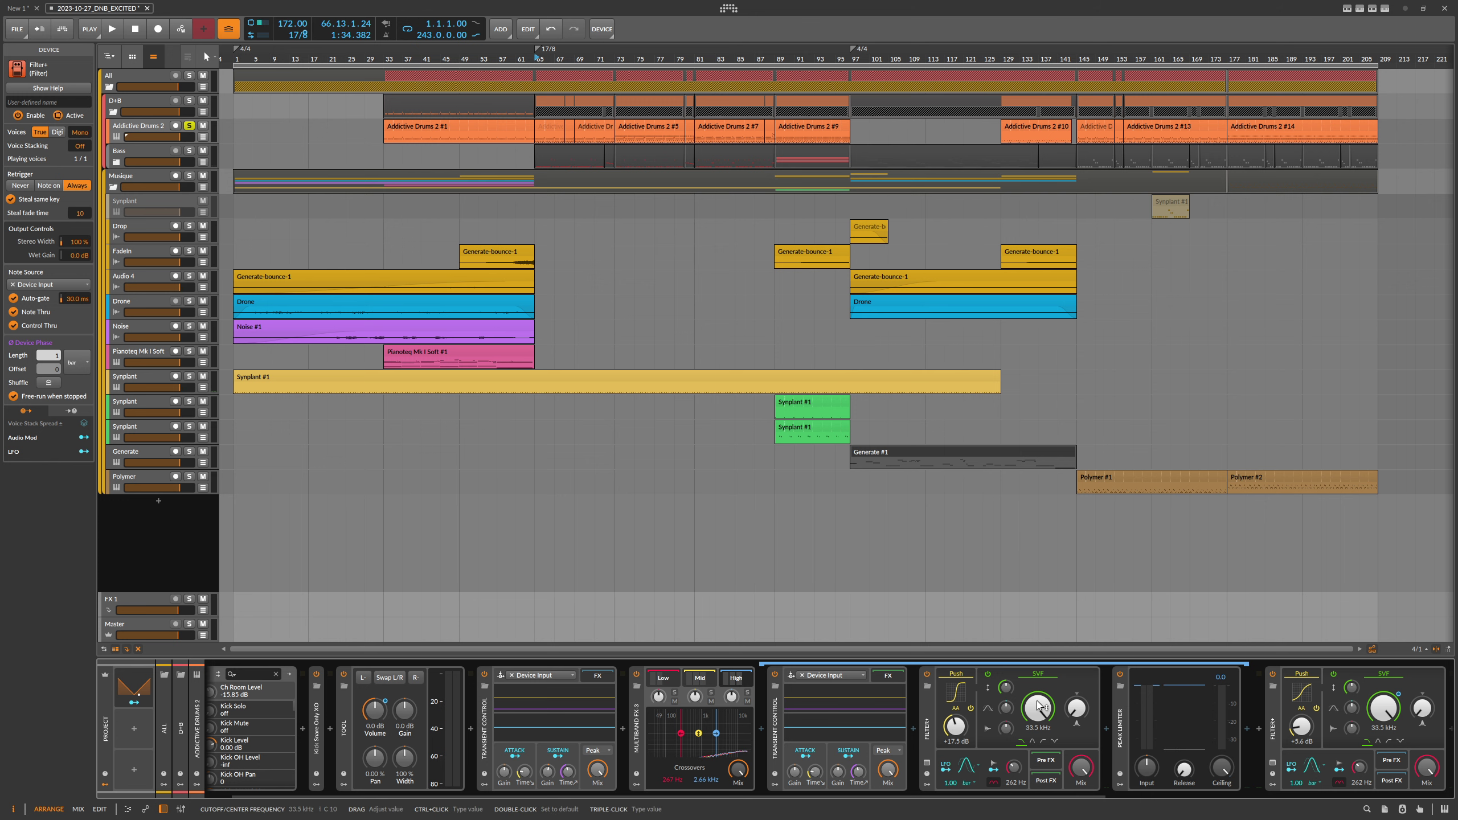
click(989, 675)
click(703, 678)
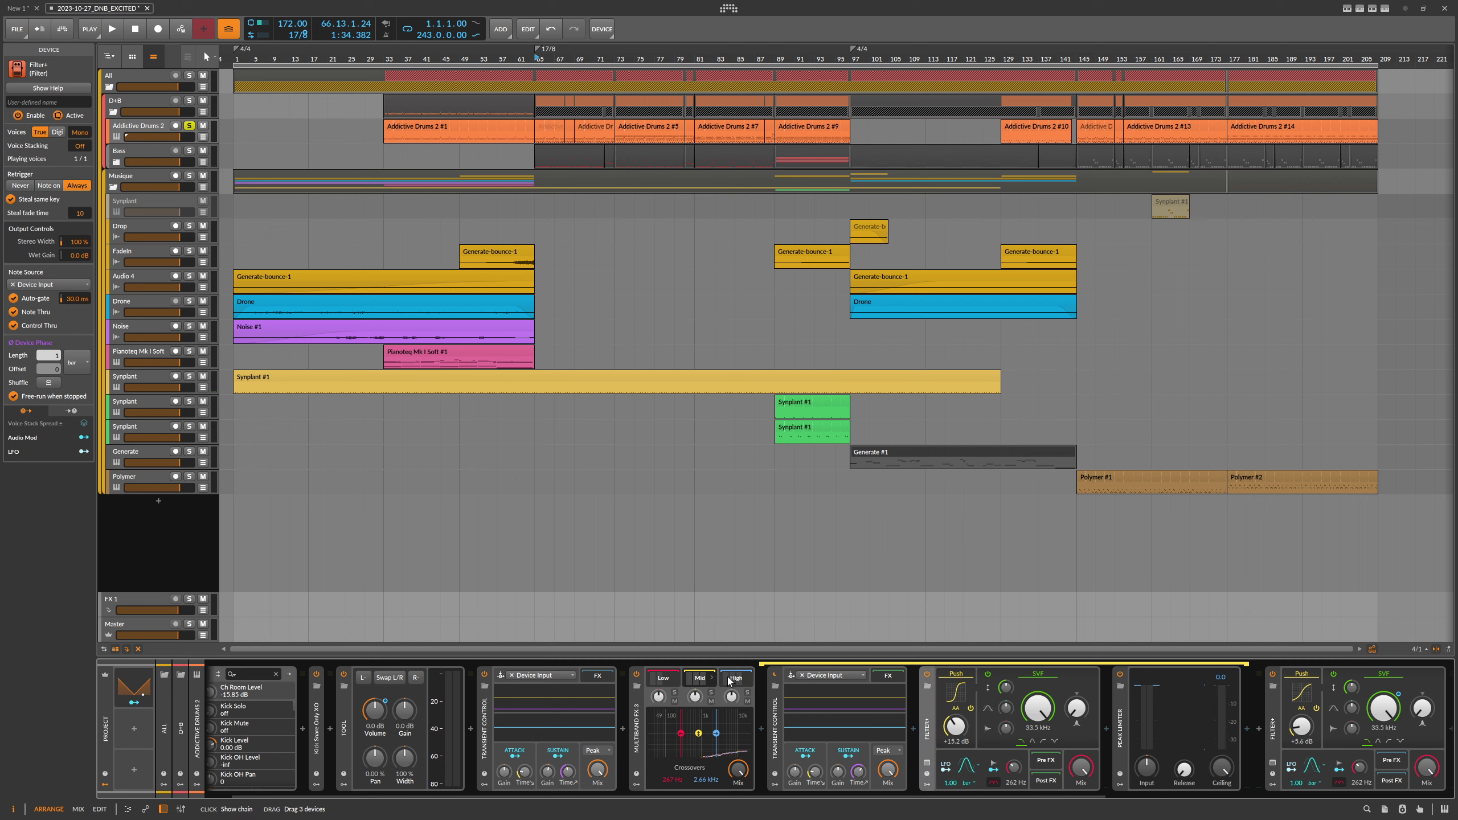
click(987, 674)
click(663, 678)
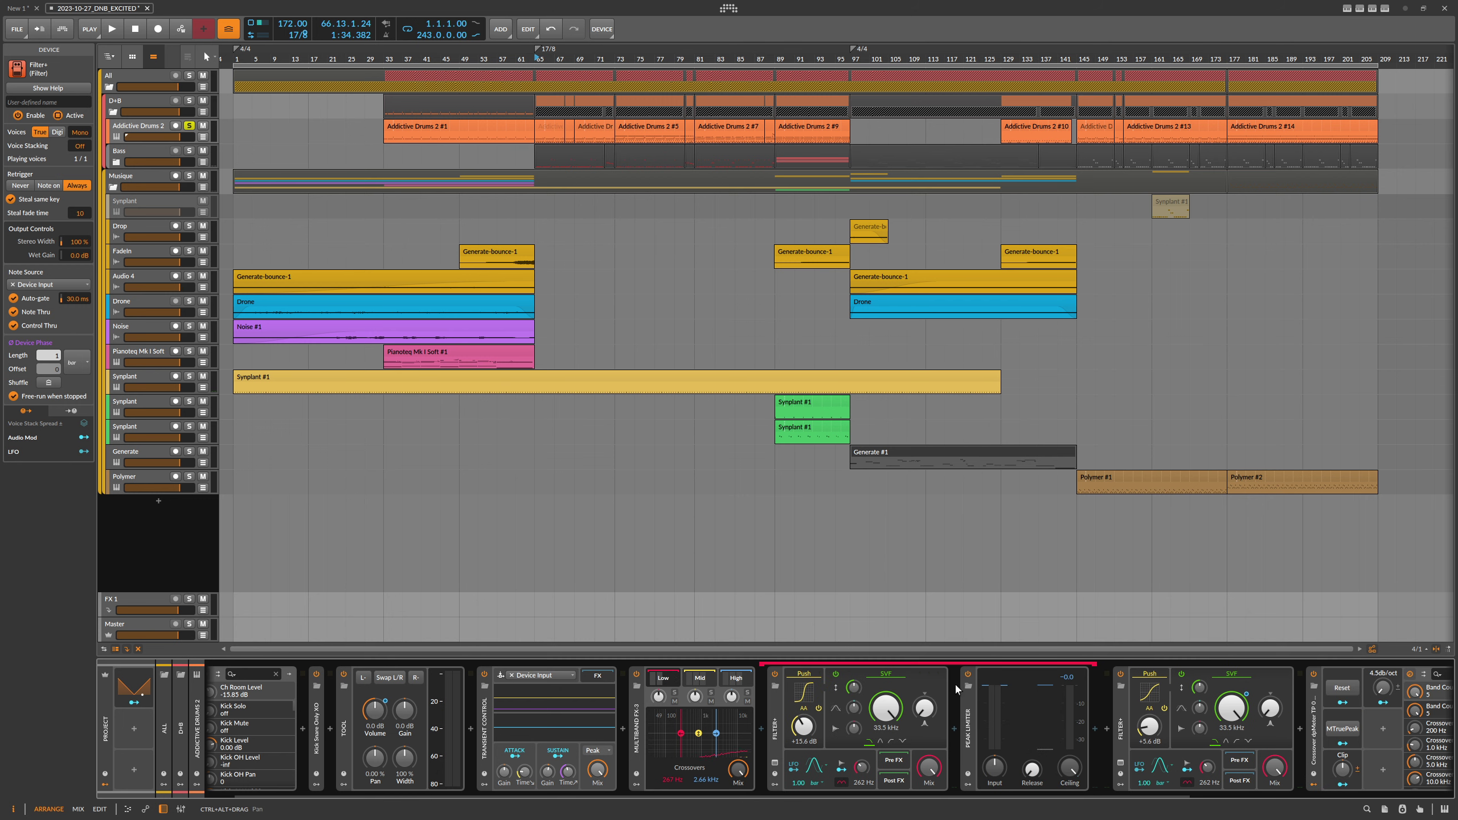
click(836, 674)
click(666, 681)
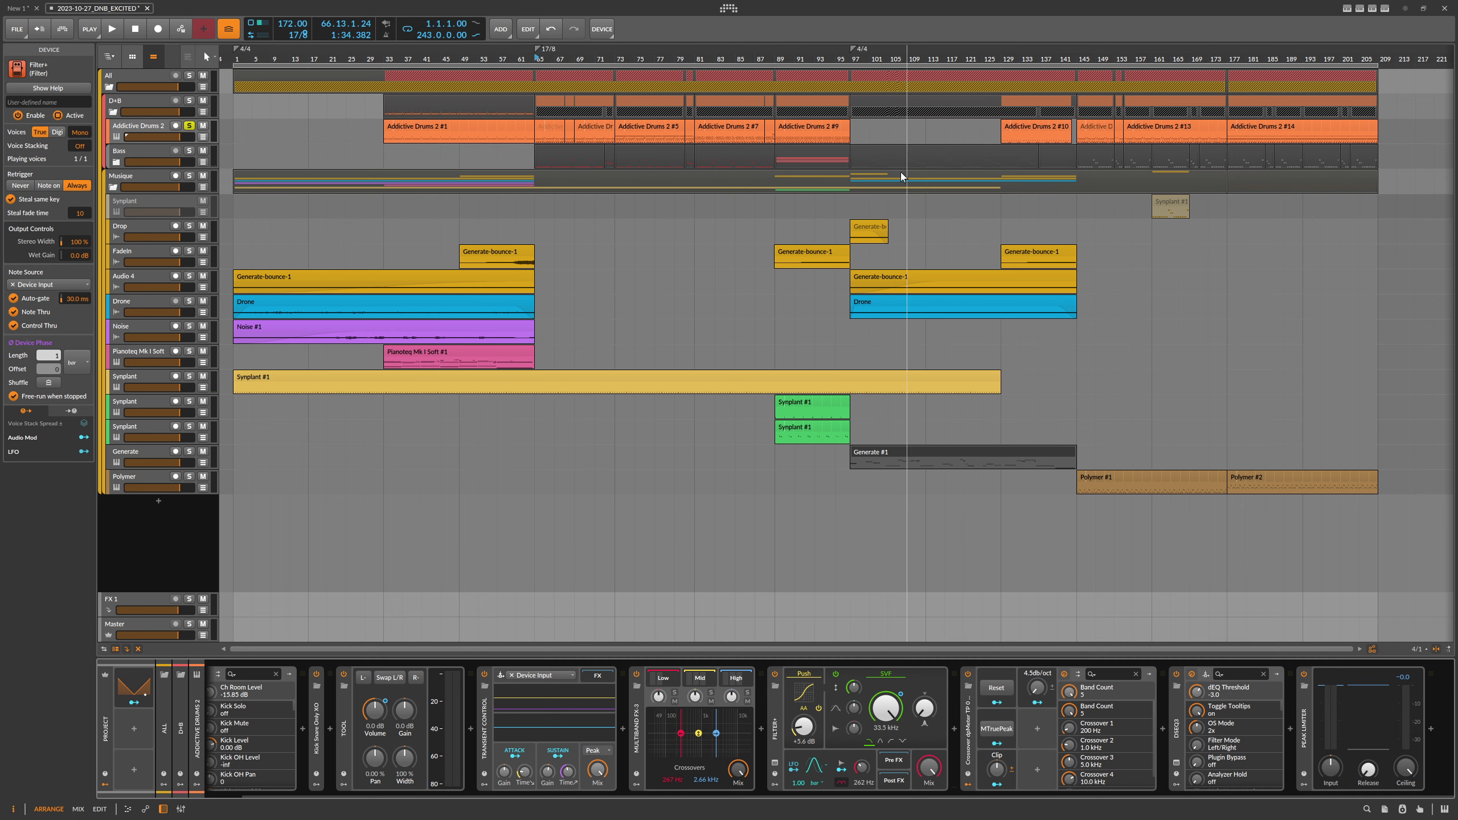
Compare the drum sound during playback with Multiband FX-3 and the Filter+ after it bypassed and enabled.
key(space)
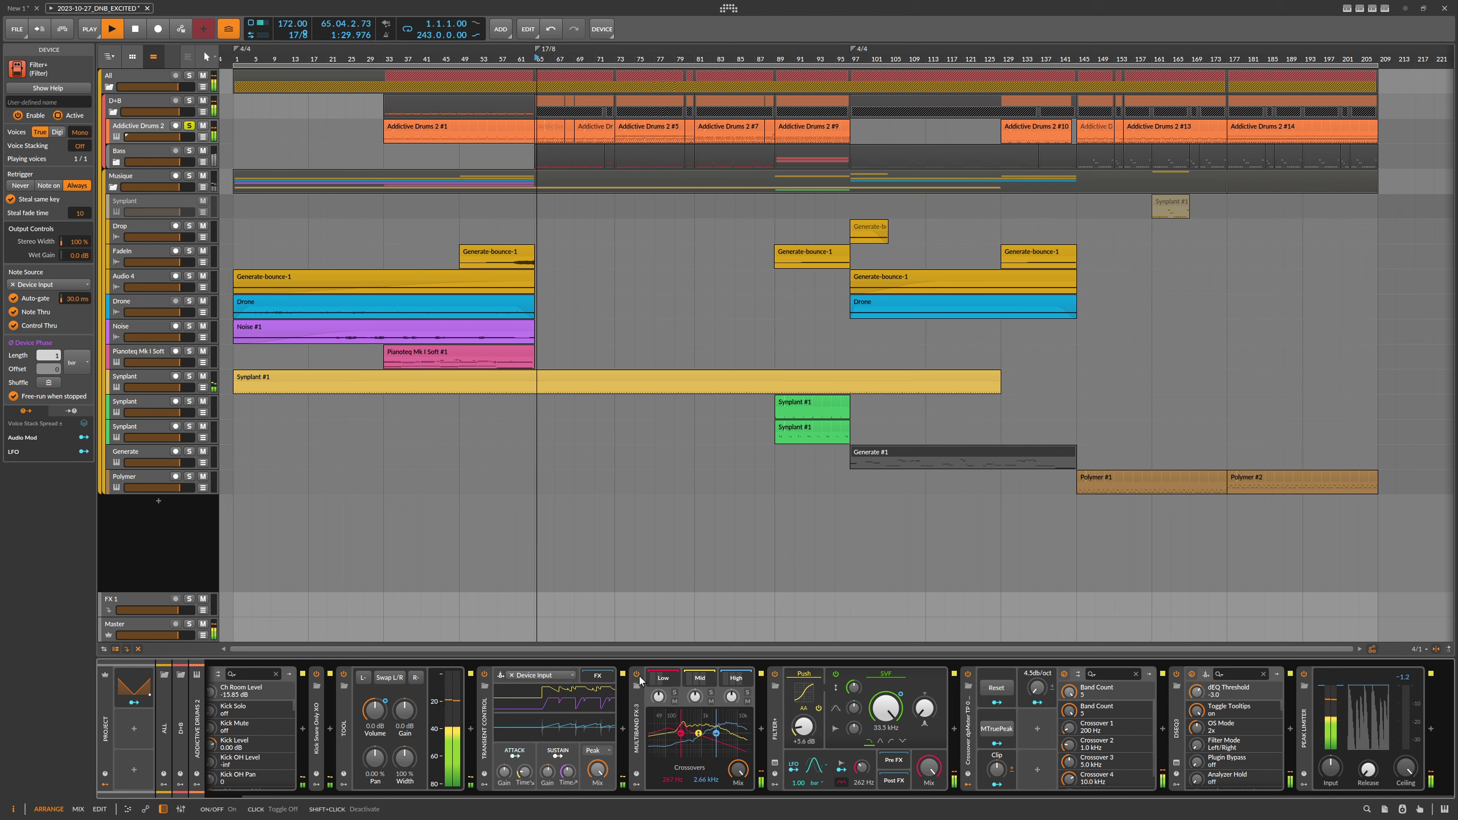
click(639, 678)
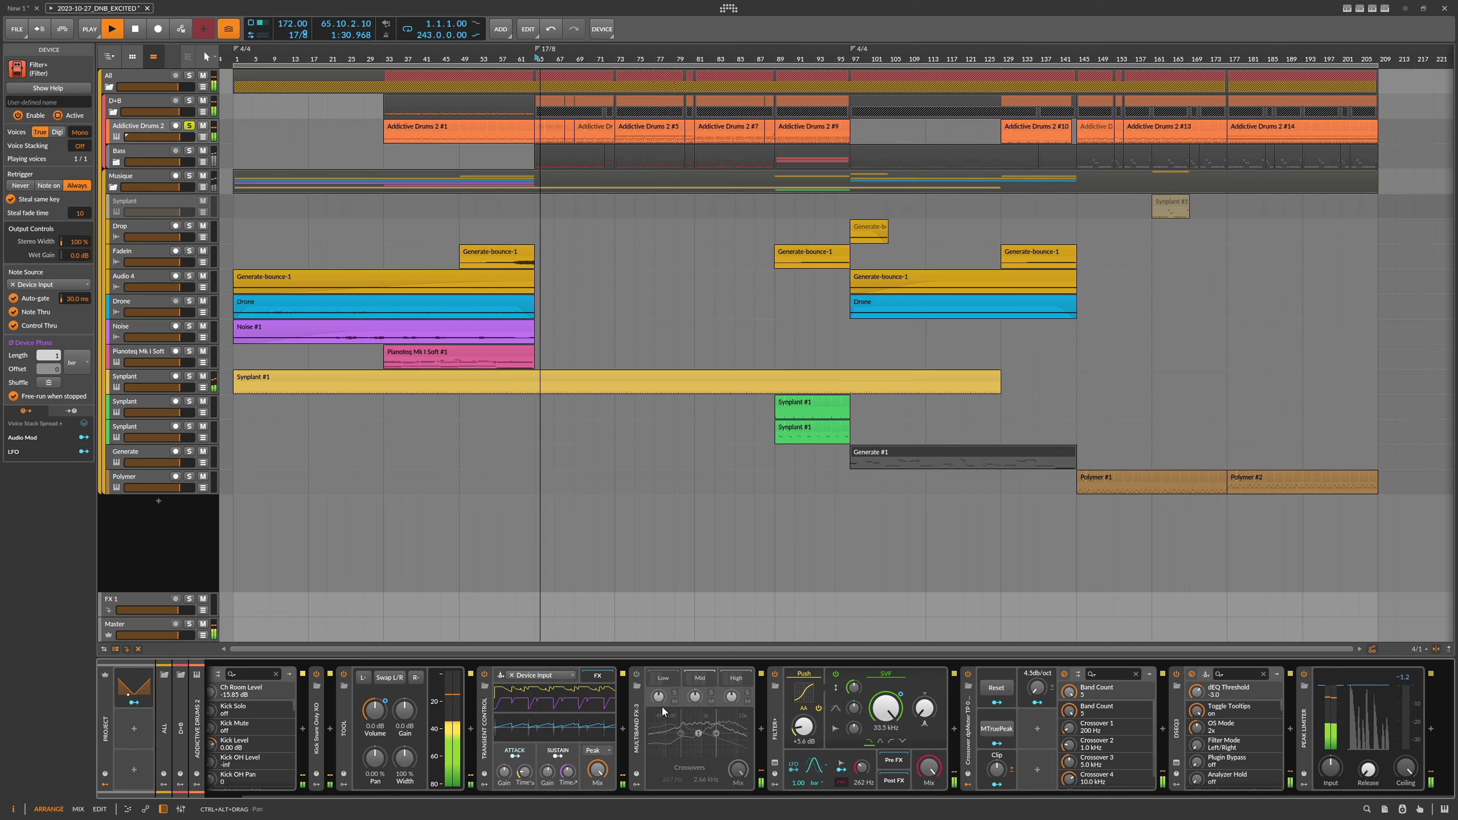
click(775, 674)
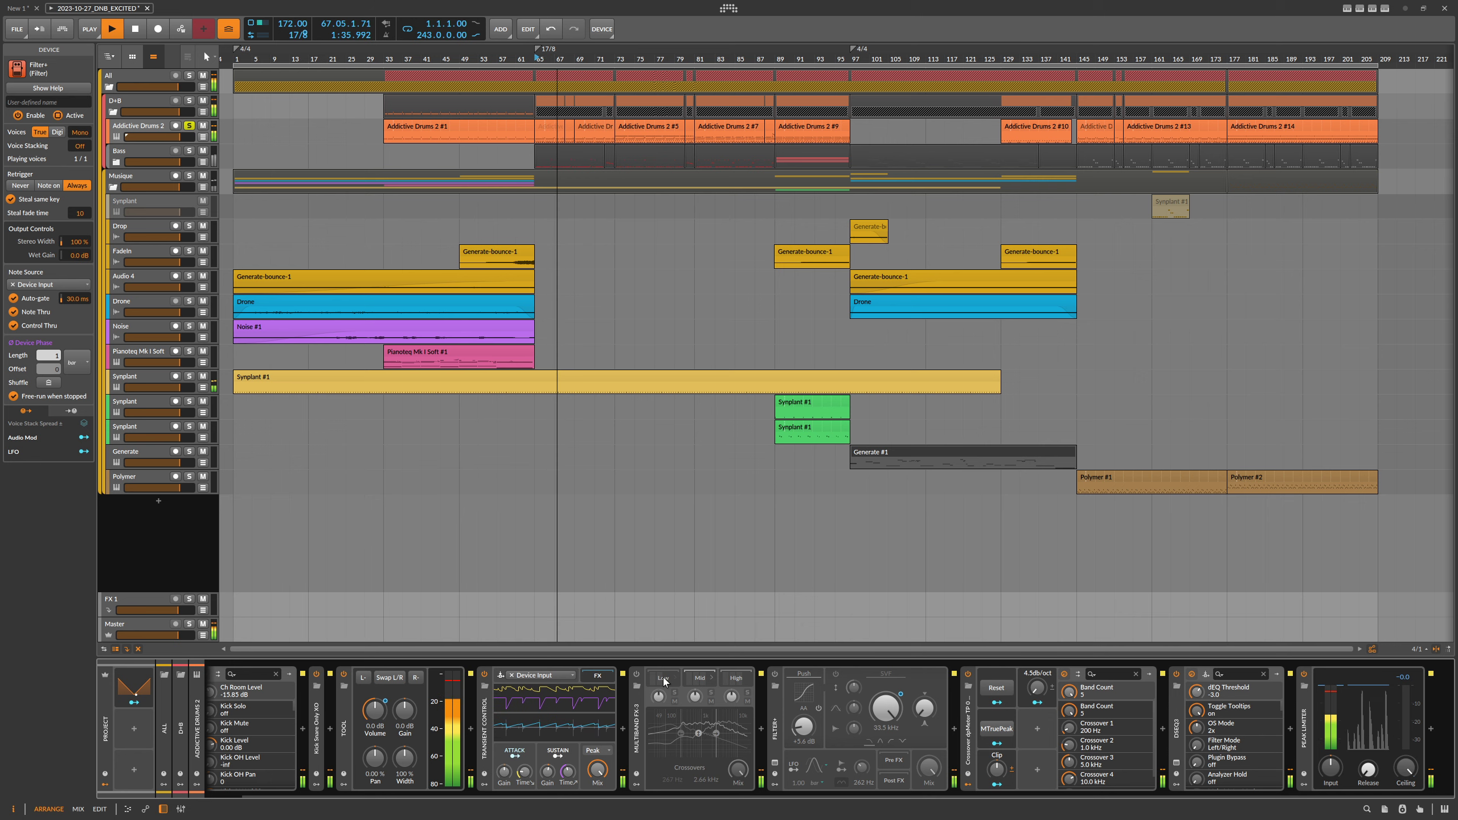
click(637, 675)
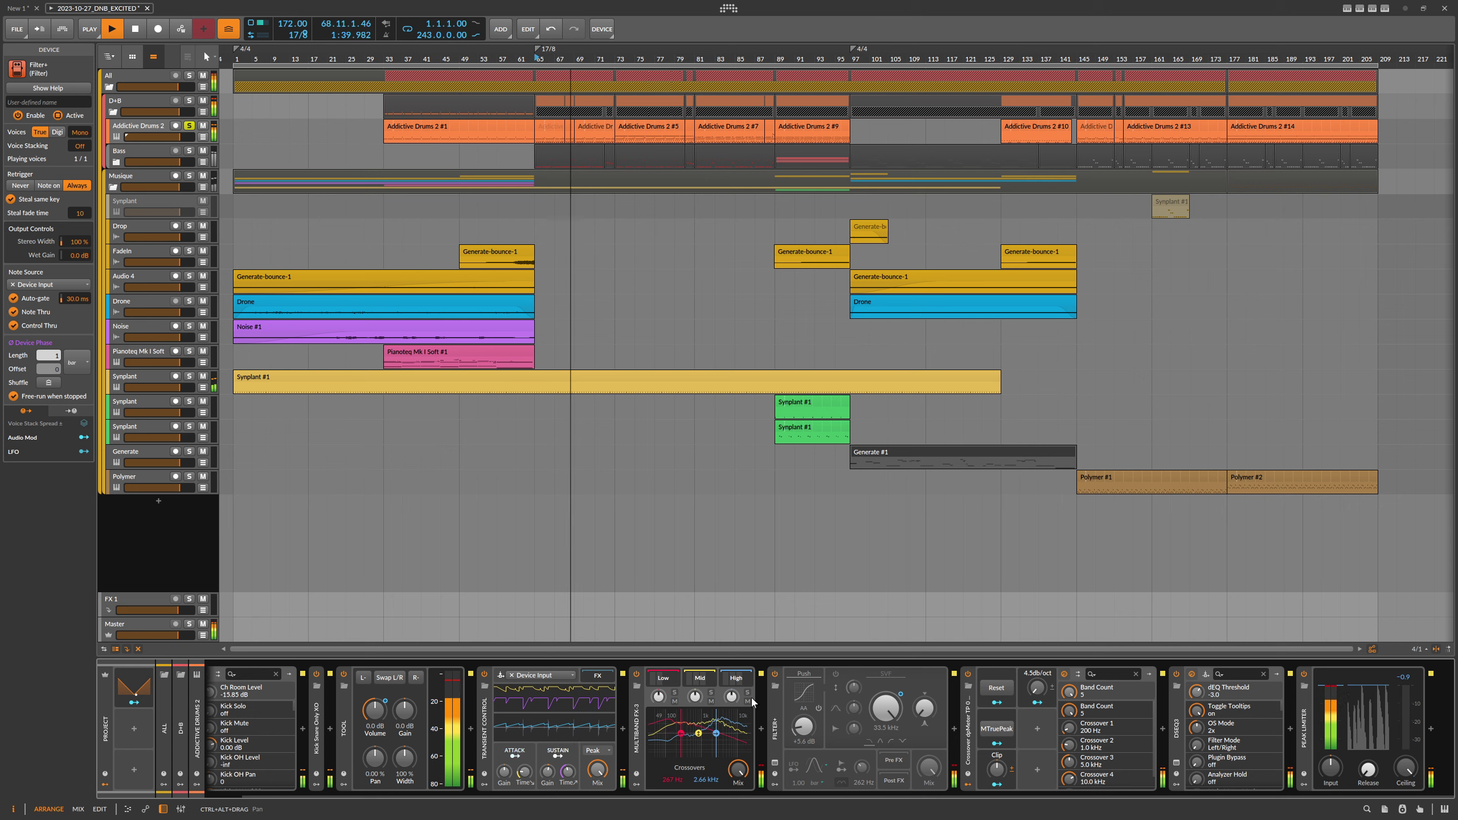
key(space)
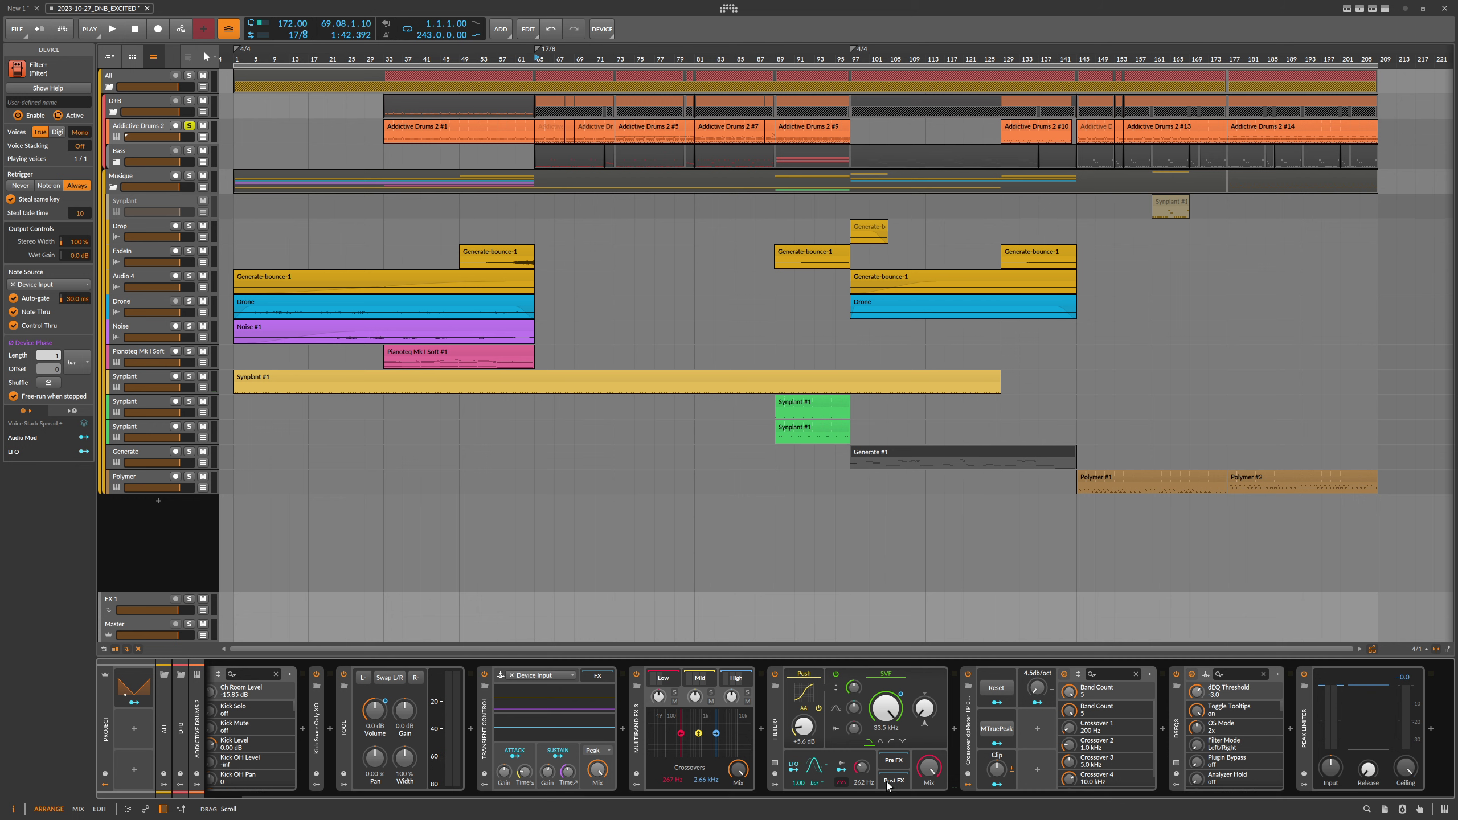
Expand the Crossover device's band layers and examine the effect chains of Bands 1 to 5, ending on Band 4.
click(972, 750)
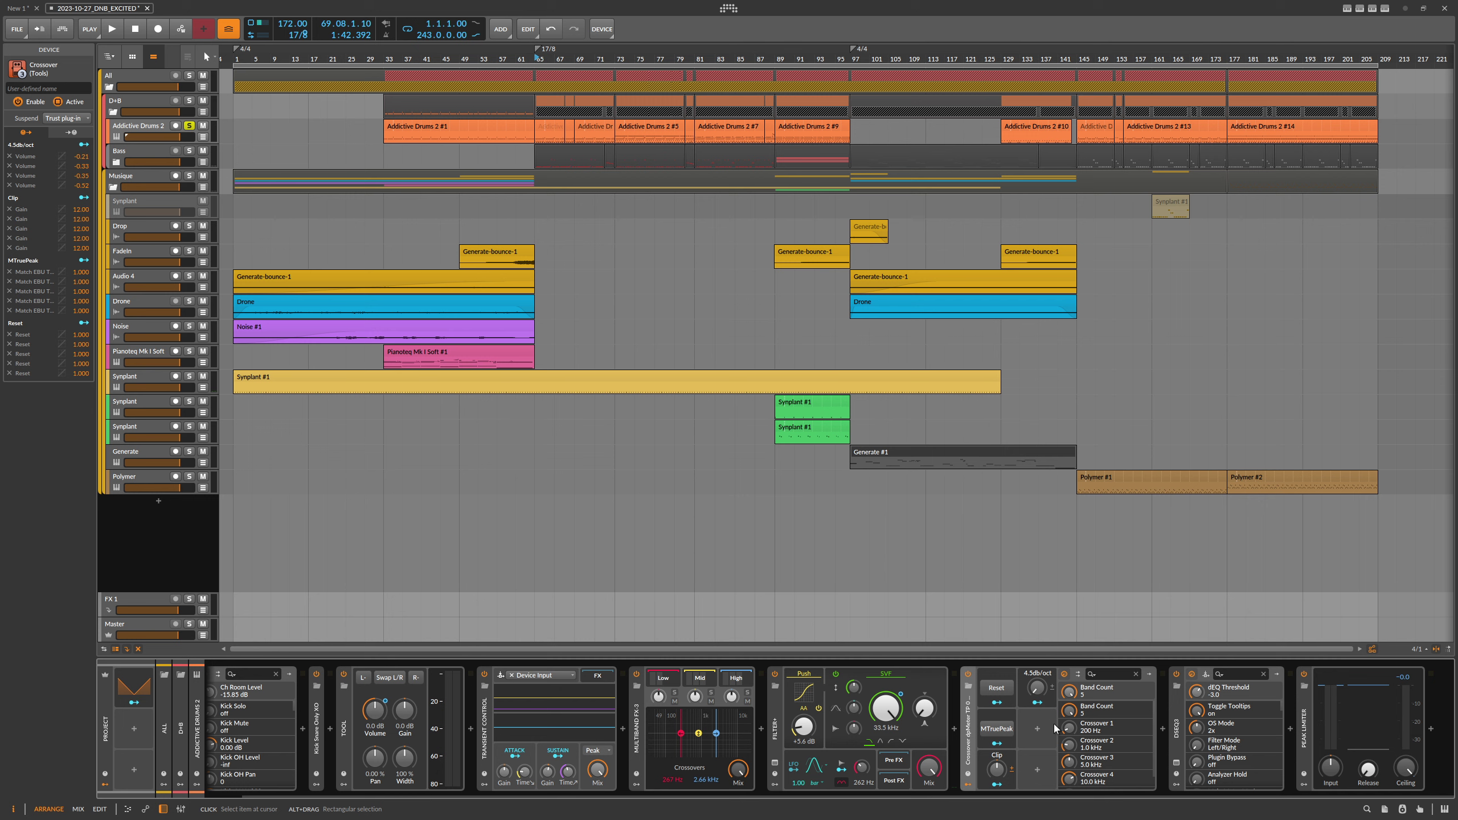
click(1078, 674)
click(1087, 711)
click(1082, 722)
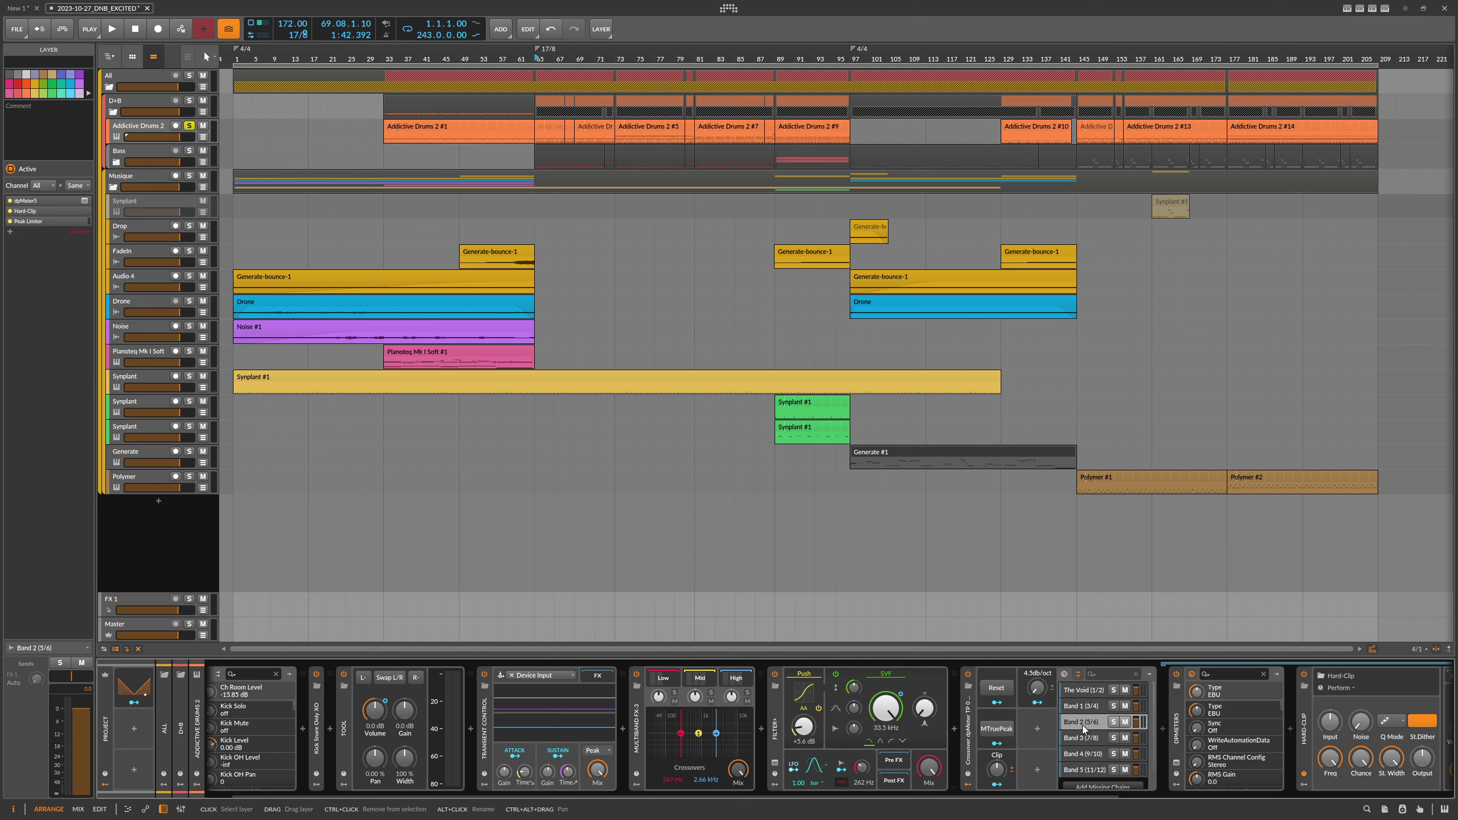
click(1082, 738)
scroll(1101, 785, down, 2)
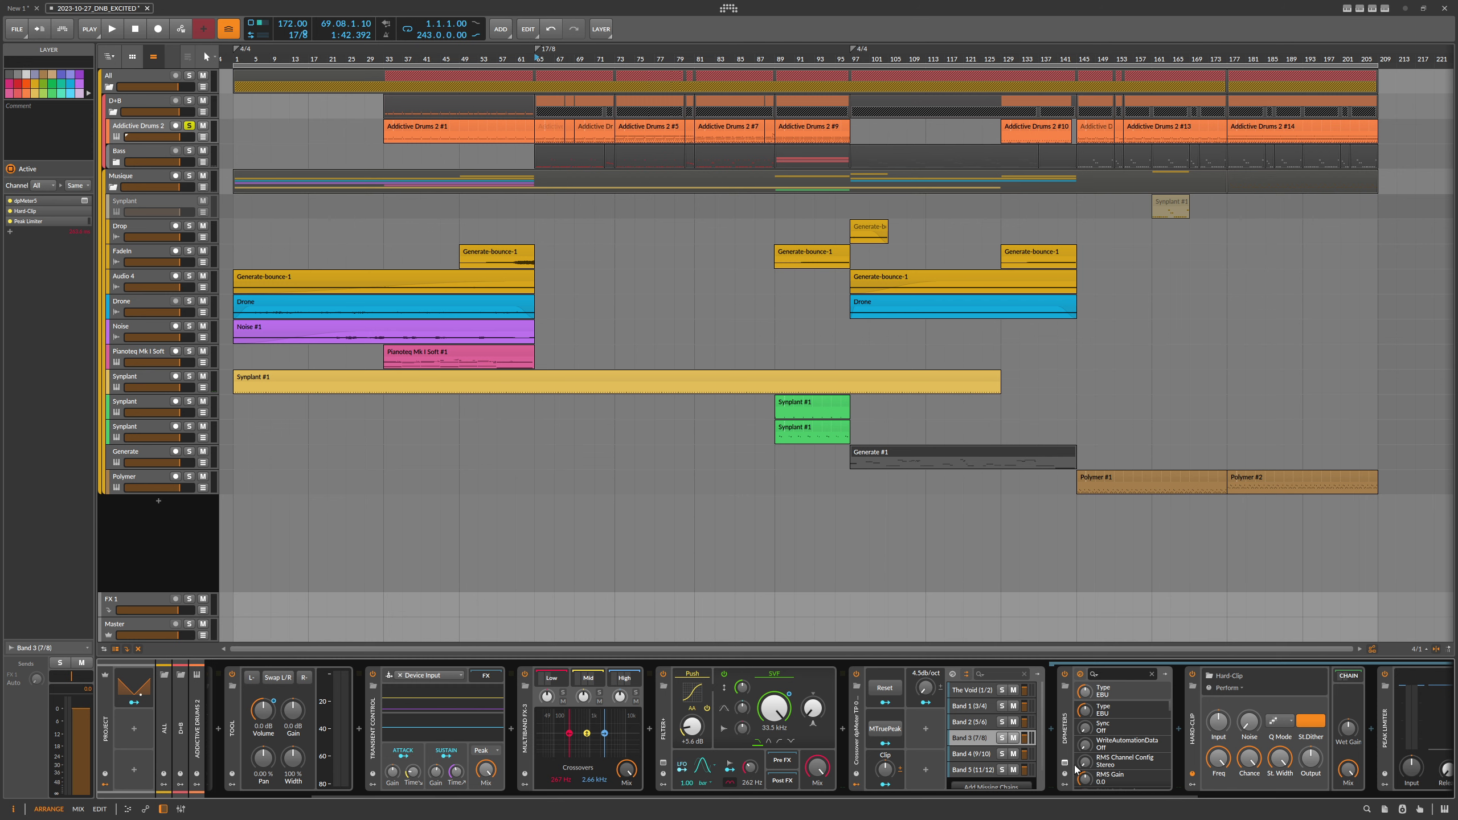
click(979, 753)
click(973, 769)
click(975, 753)
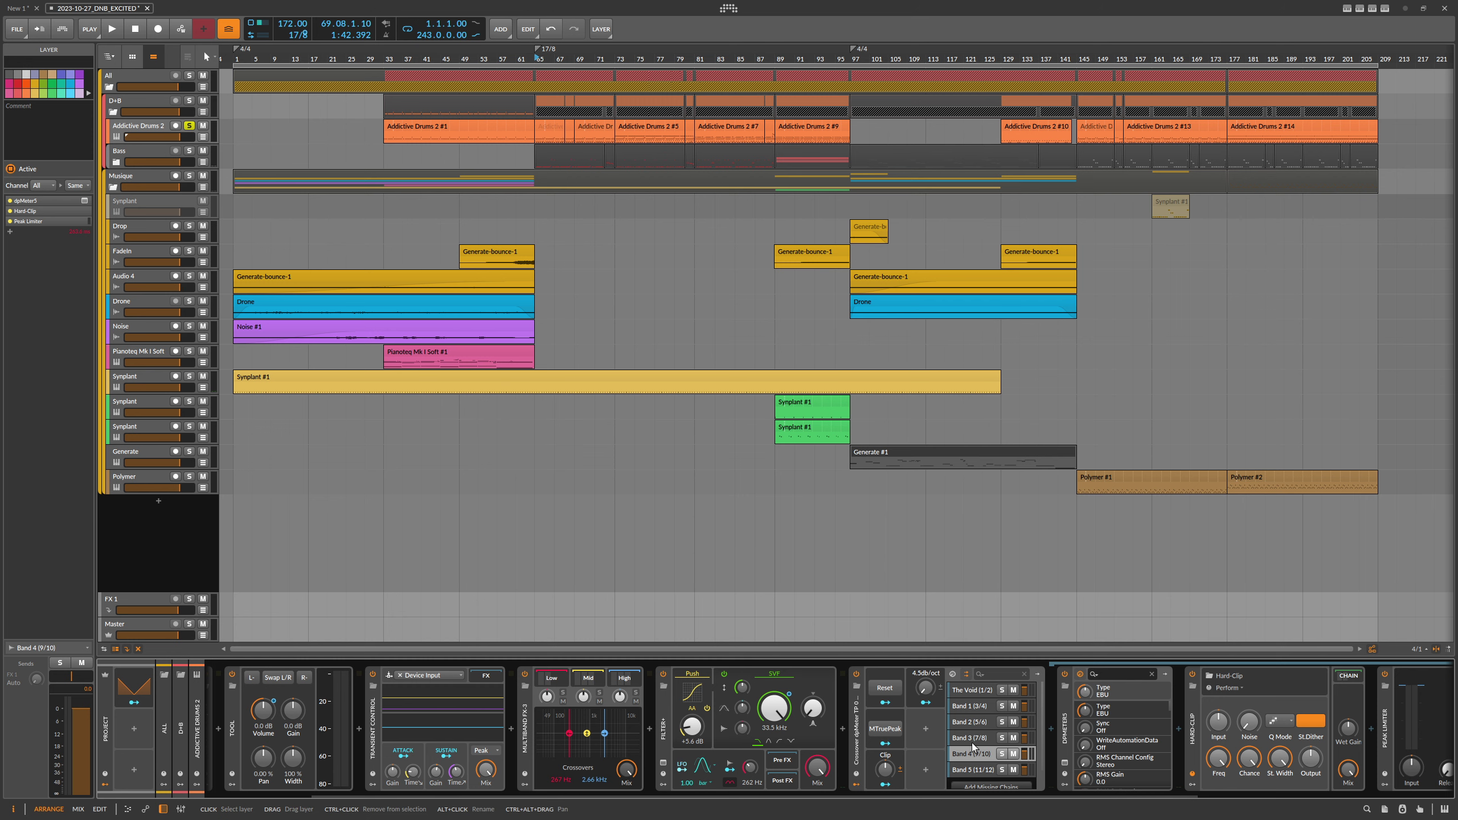
Examine the effect chains of the Crossover device's Bands 3 and 2, ending on Band 1.
click(975, 737)
click(975, 723)
click(977, 712)
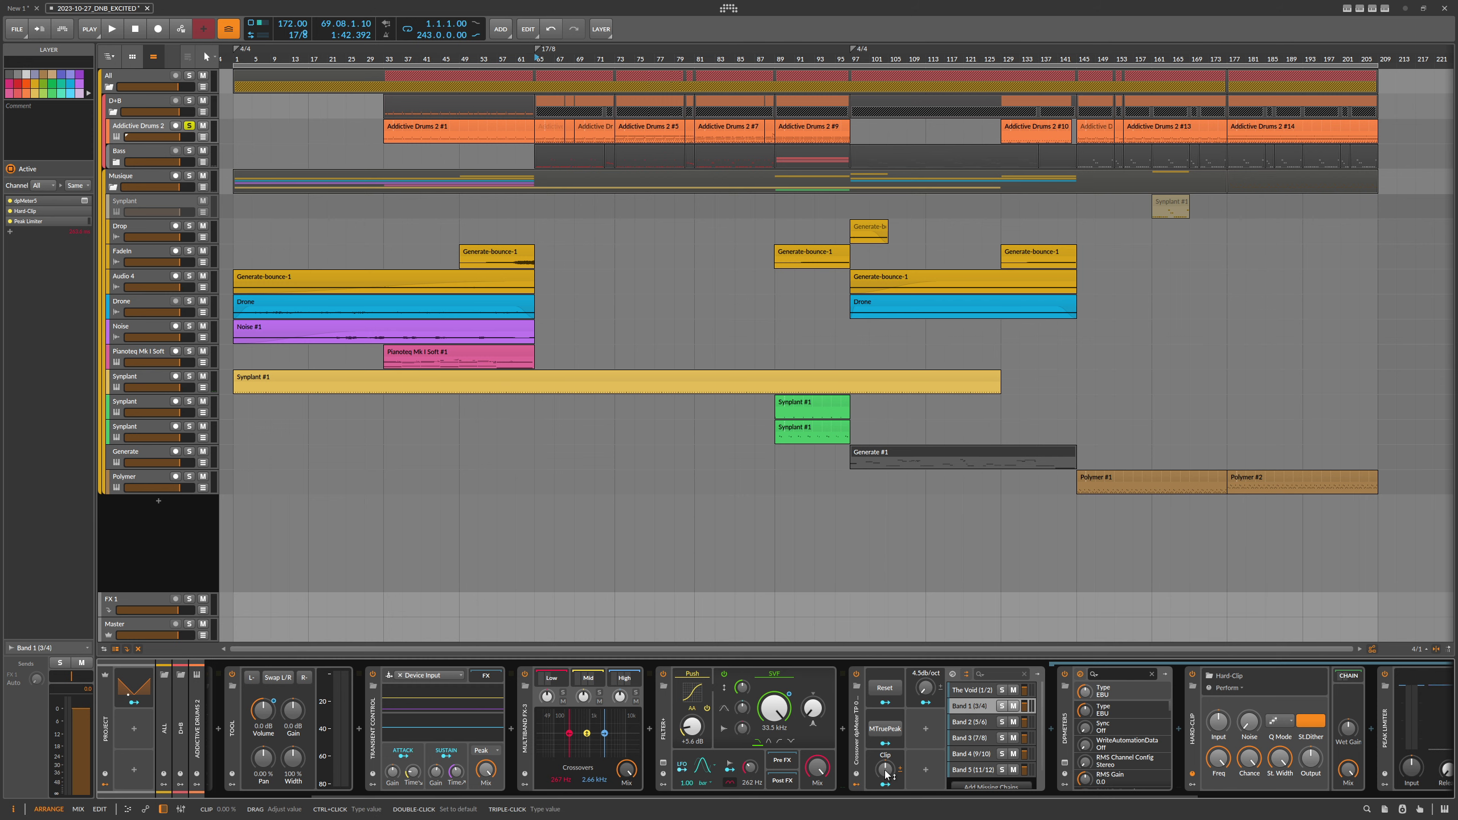
click(974, 710)
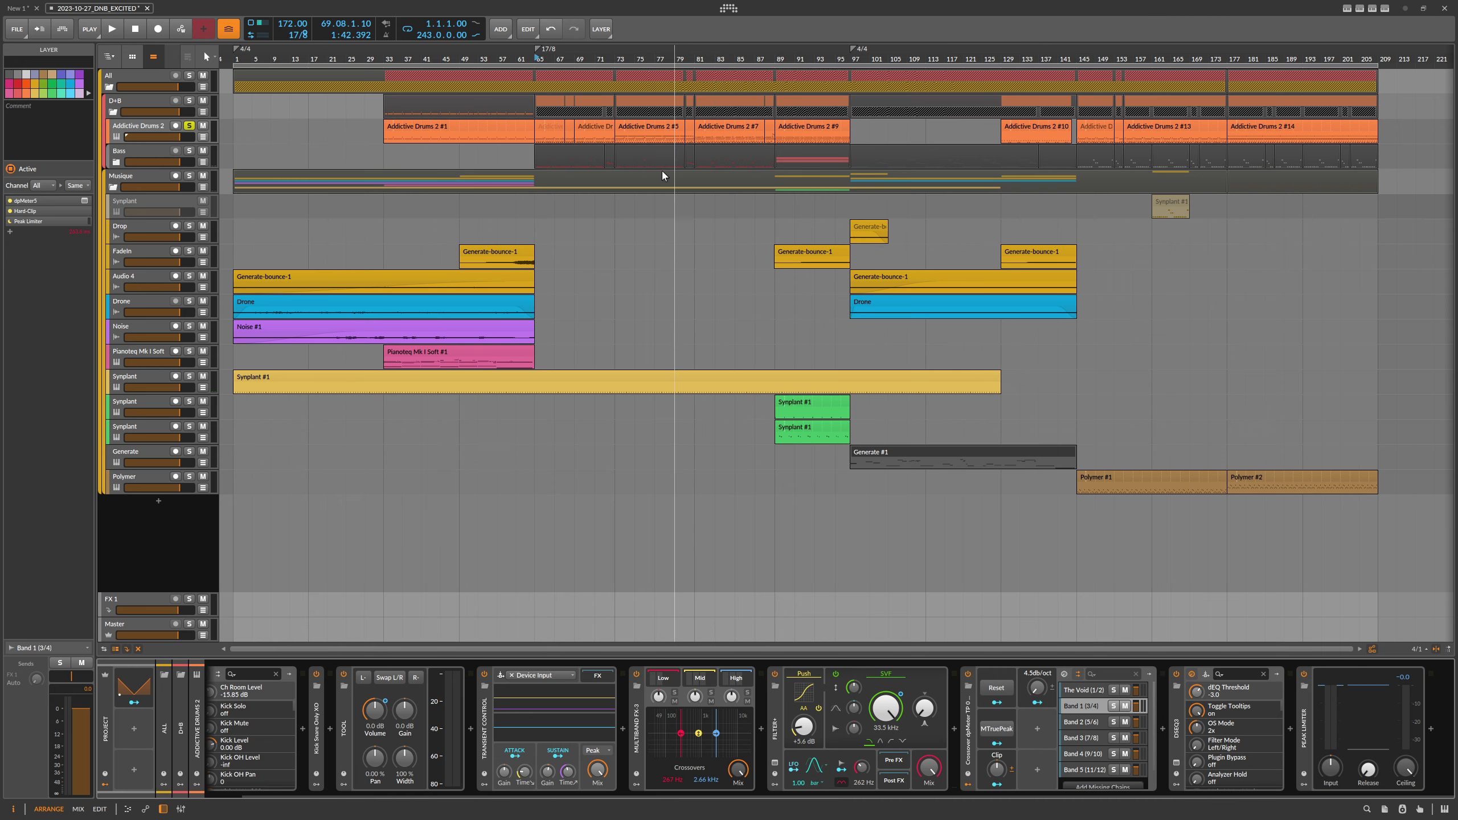
Play the soloed drums from bar 65 and open the DSEQ3 window to watch its spectral gain reduction.
click(545, 60)
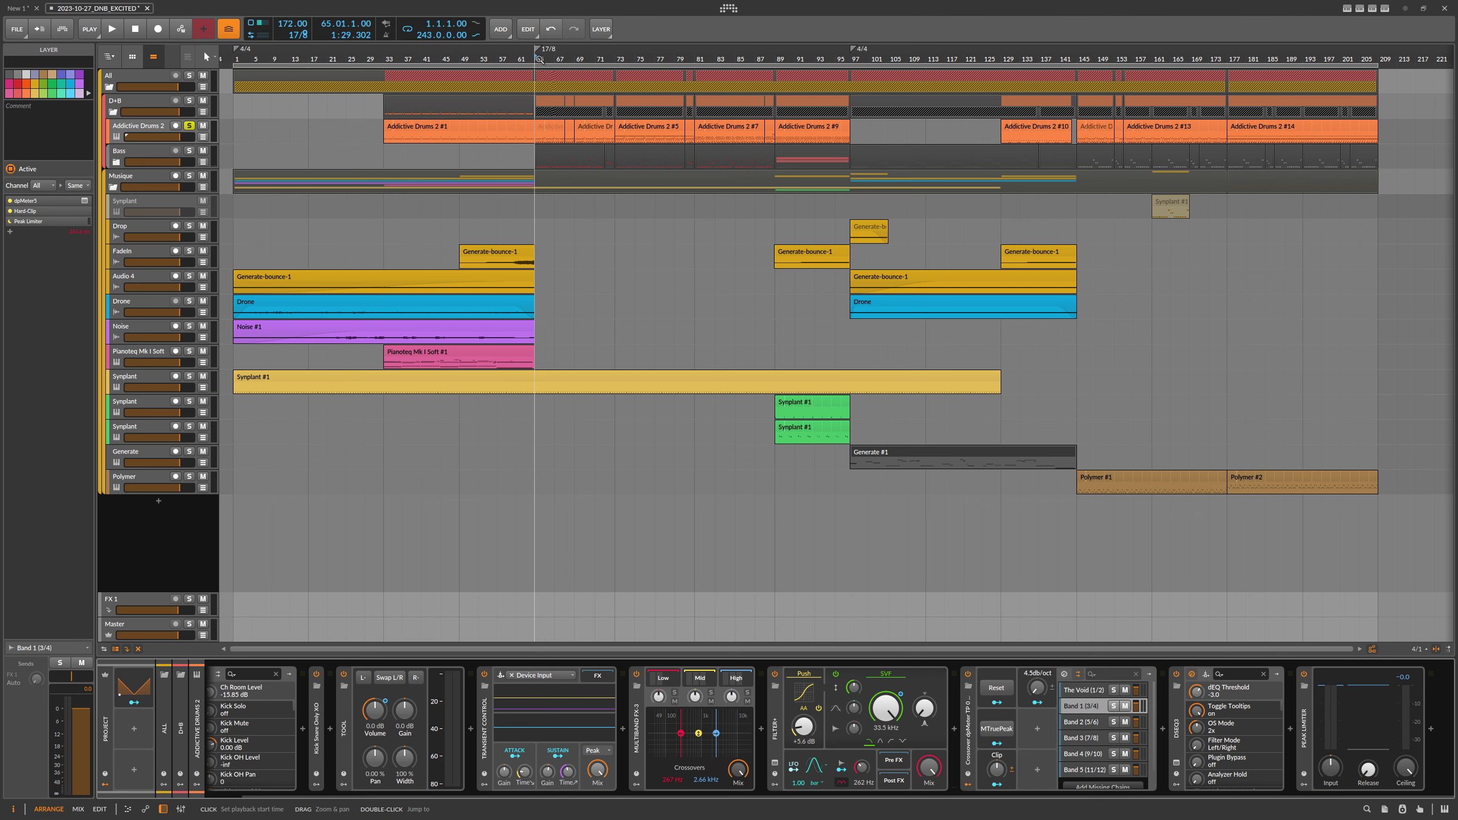
key(space)
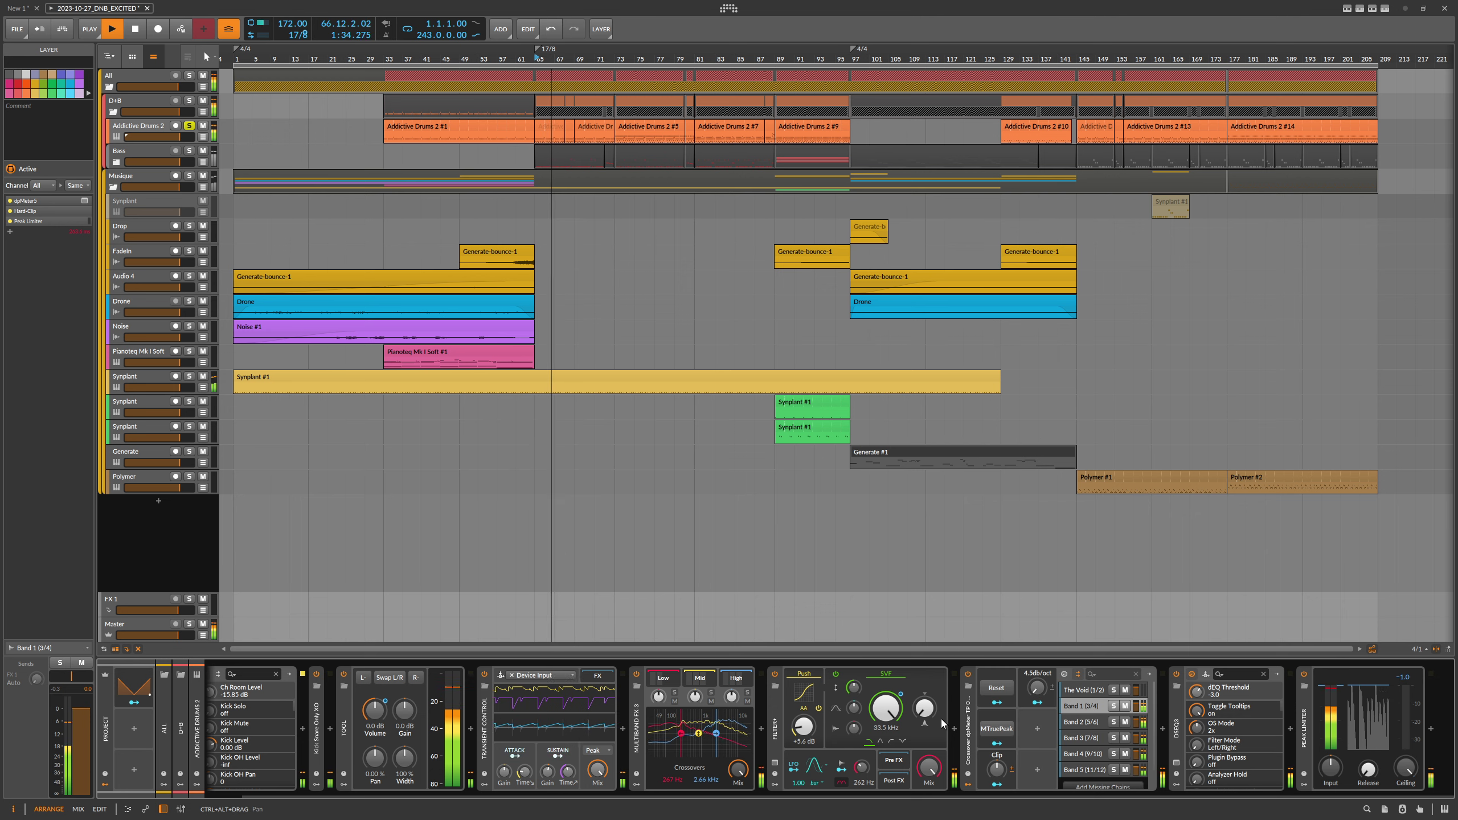
key(space)
click(1177, 763)
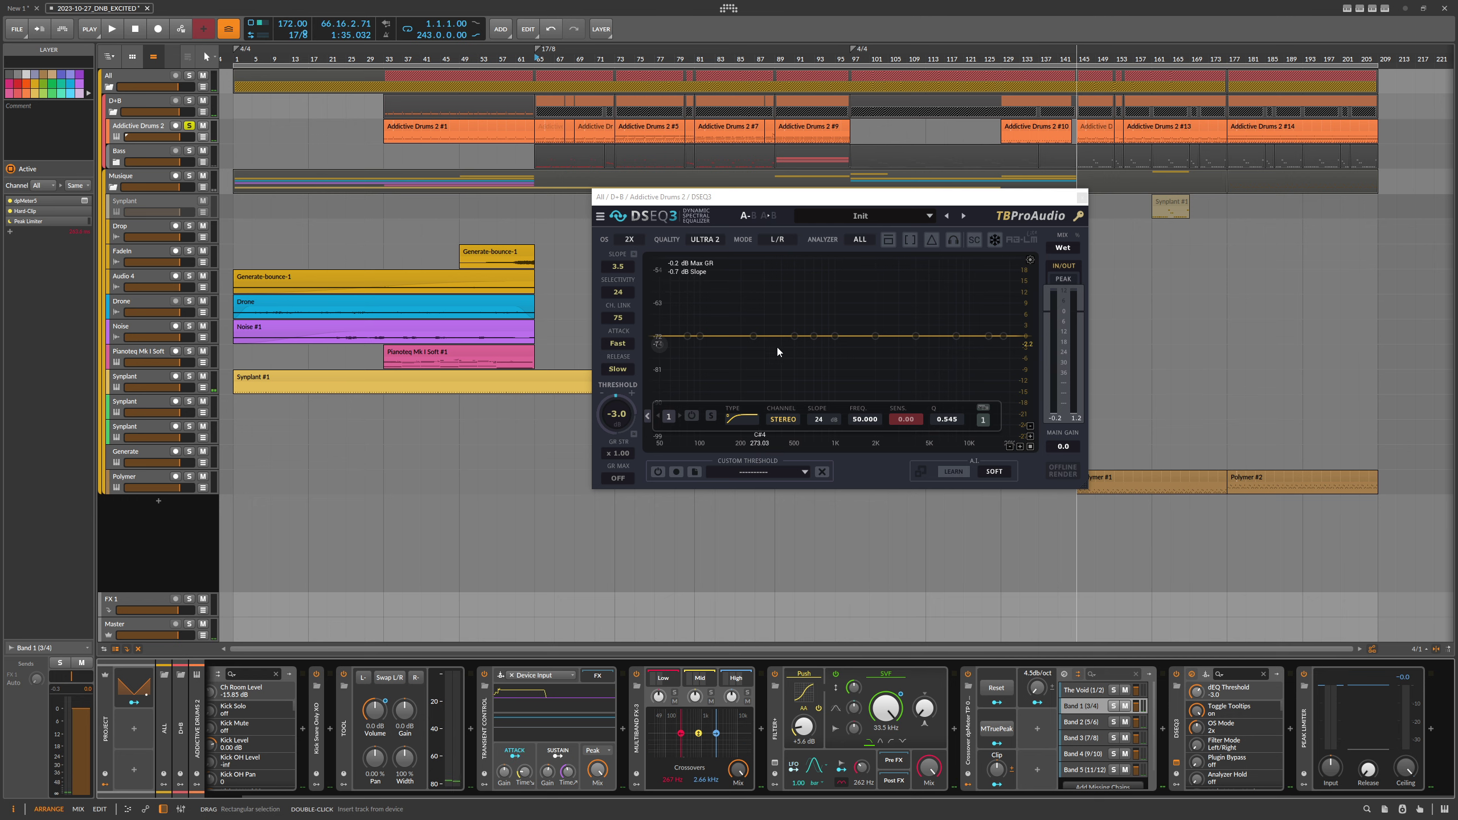
key(space)
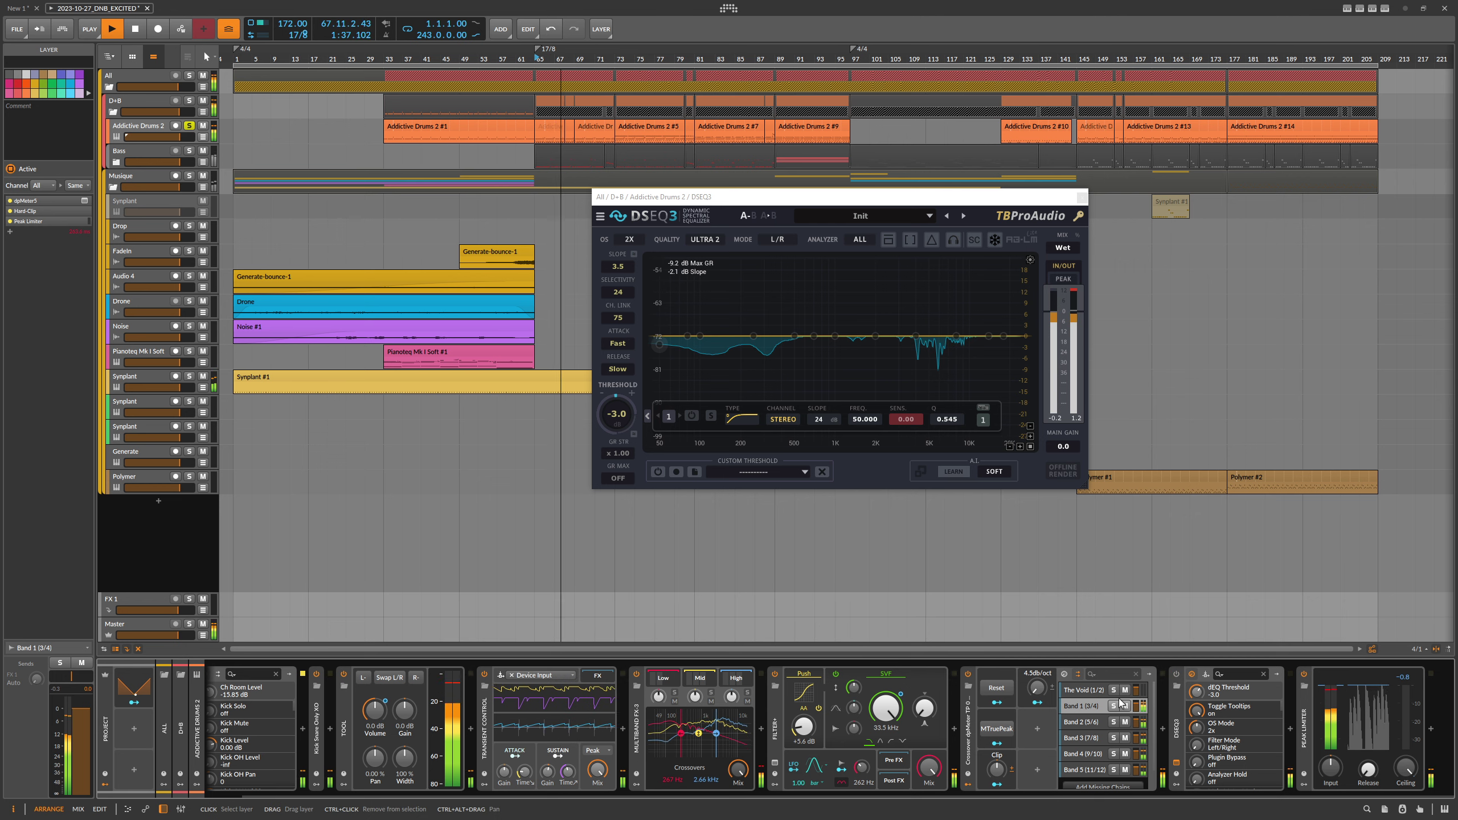
click(1178, 677)
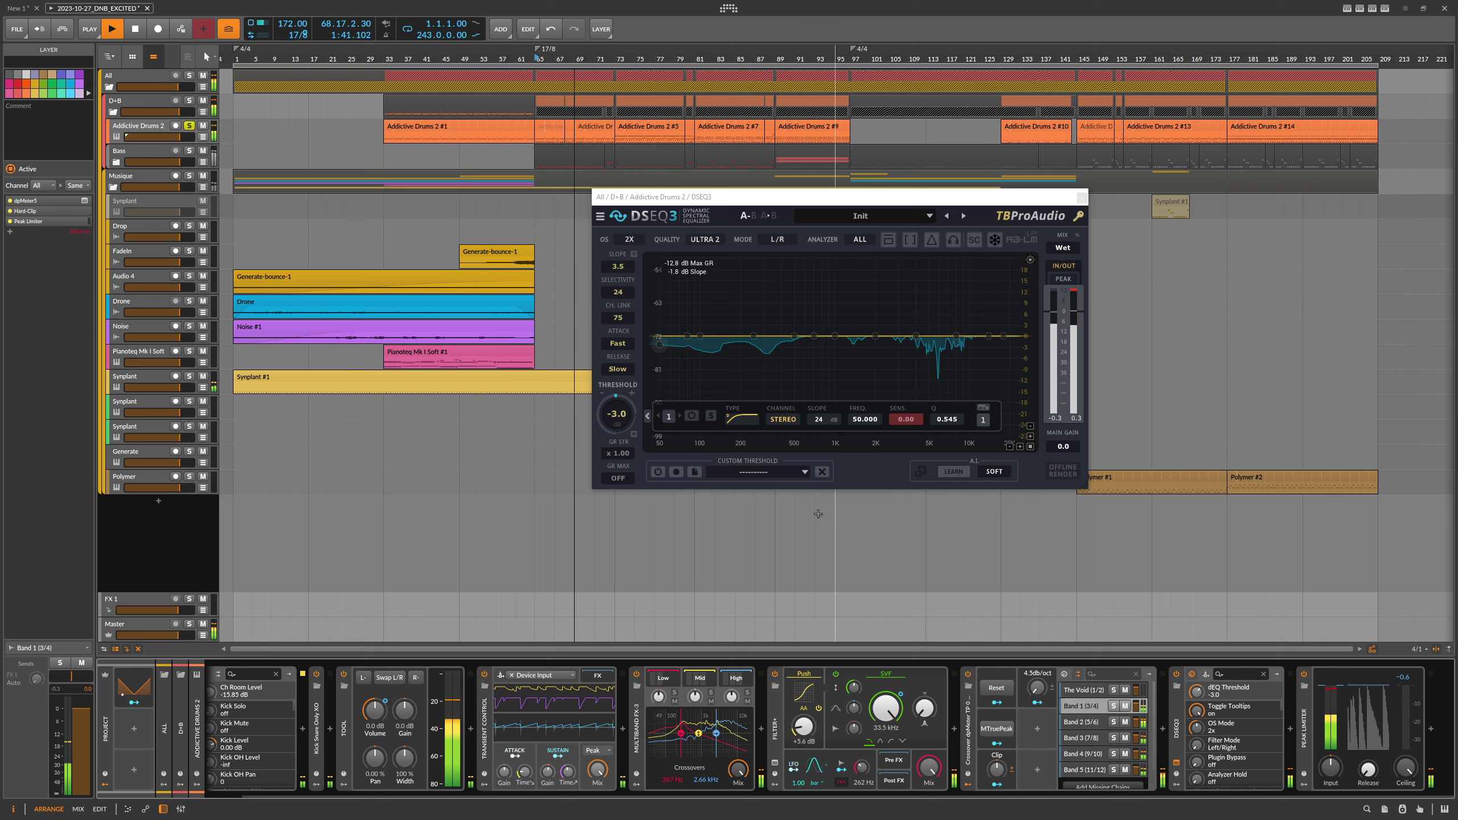
Audition the DSEQ3 threshold down to about -12.7 during playback, settle it at -3.2, and close the plugin window.
drag(616, 413, 619, 436)
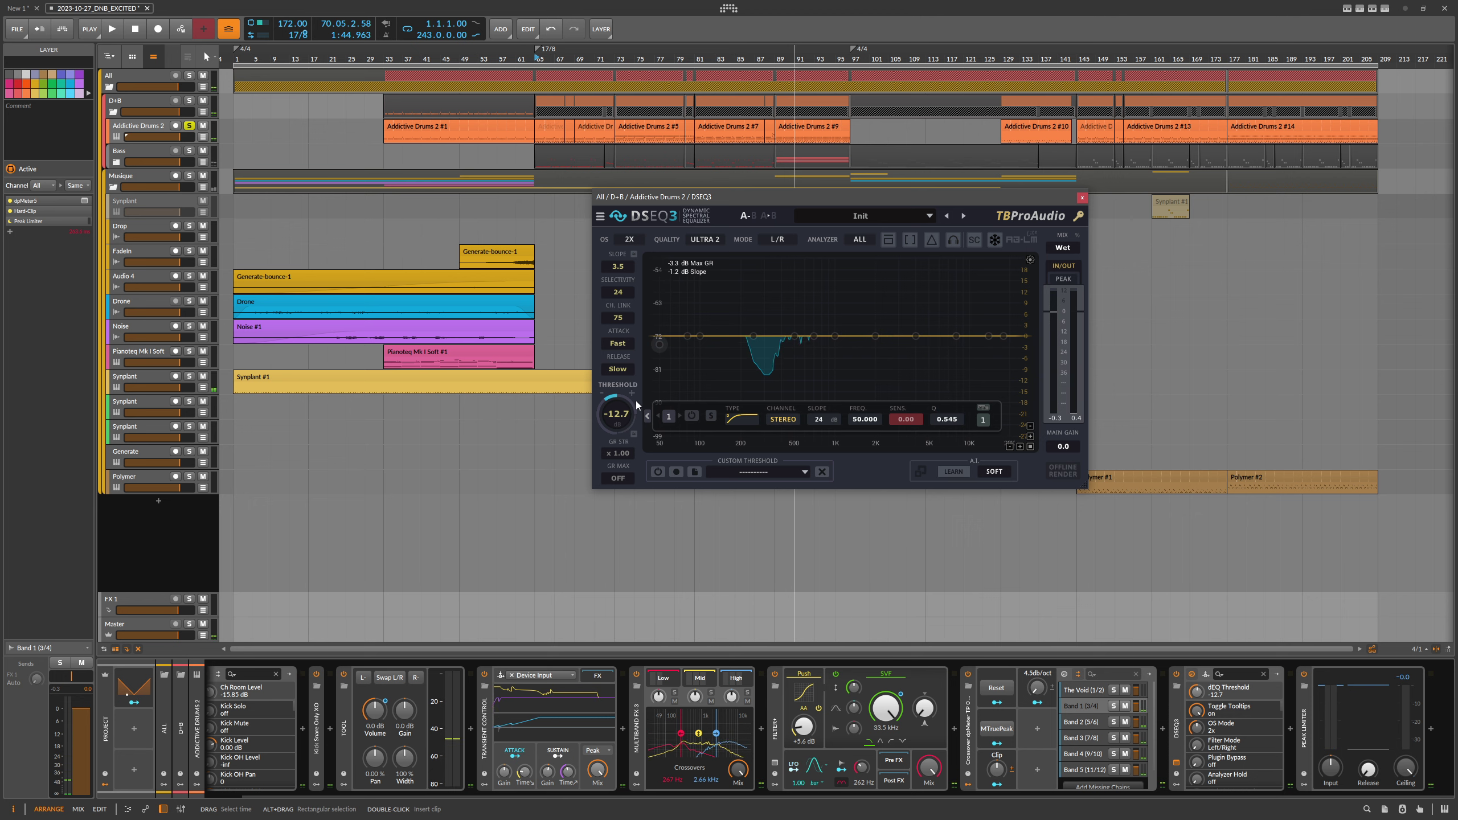
key(space)
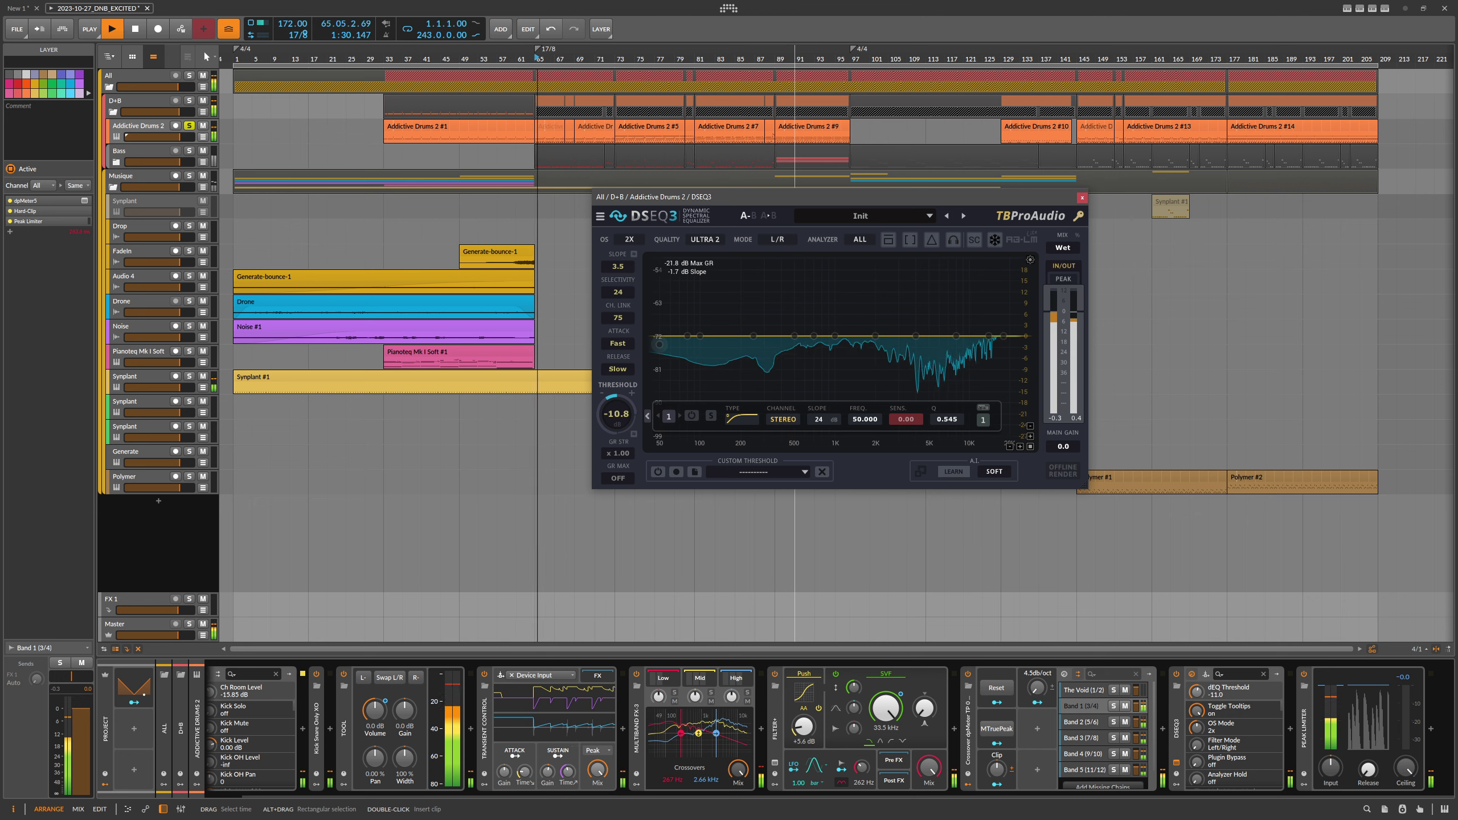
mouse_move(621, 415)
mouse_down()
mouse_move(621, 380)
mouse_move(620, 413)
mouse_up()
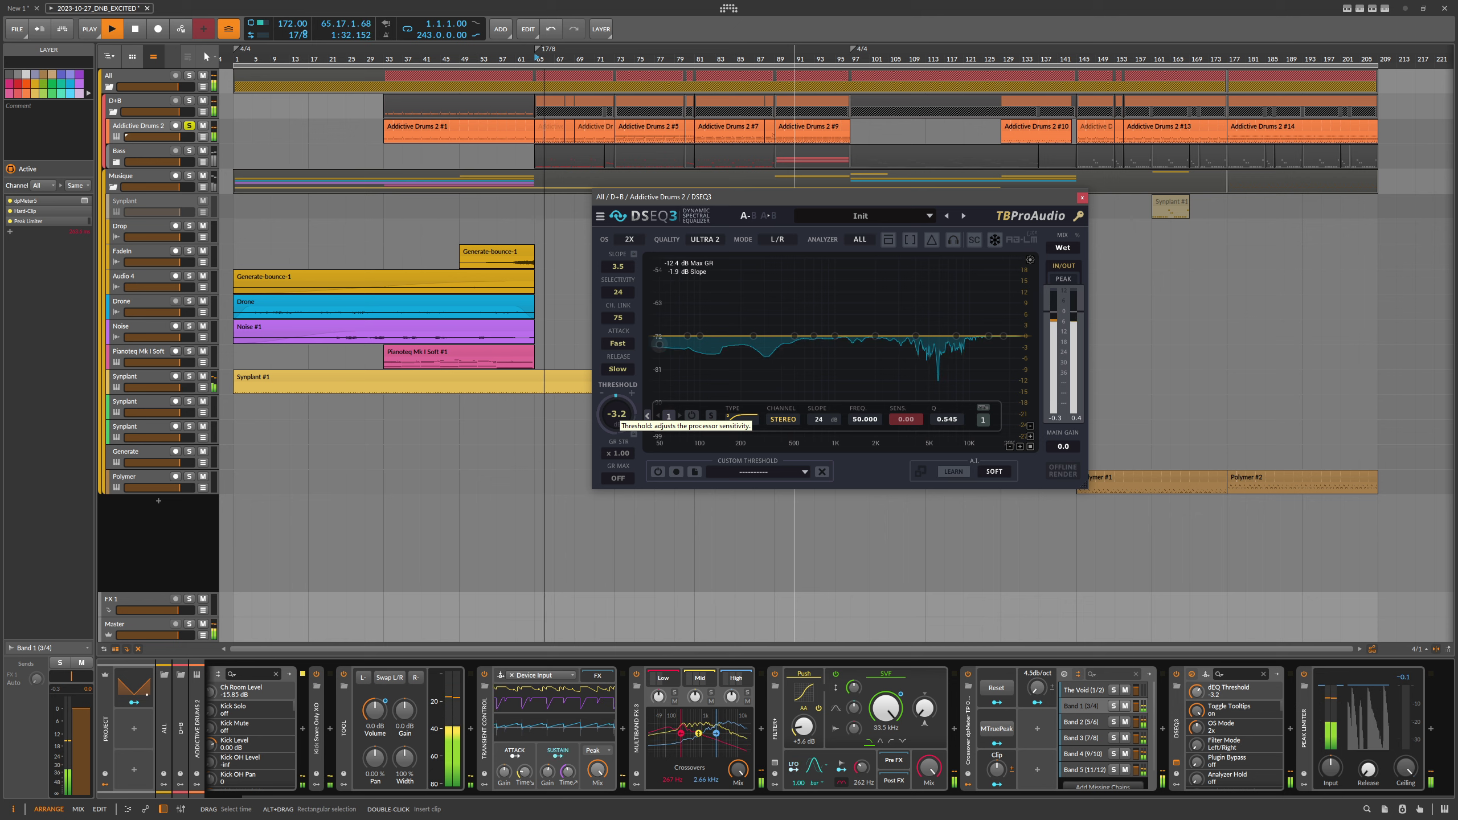
key(space)
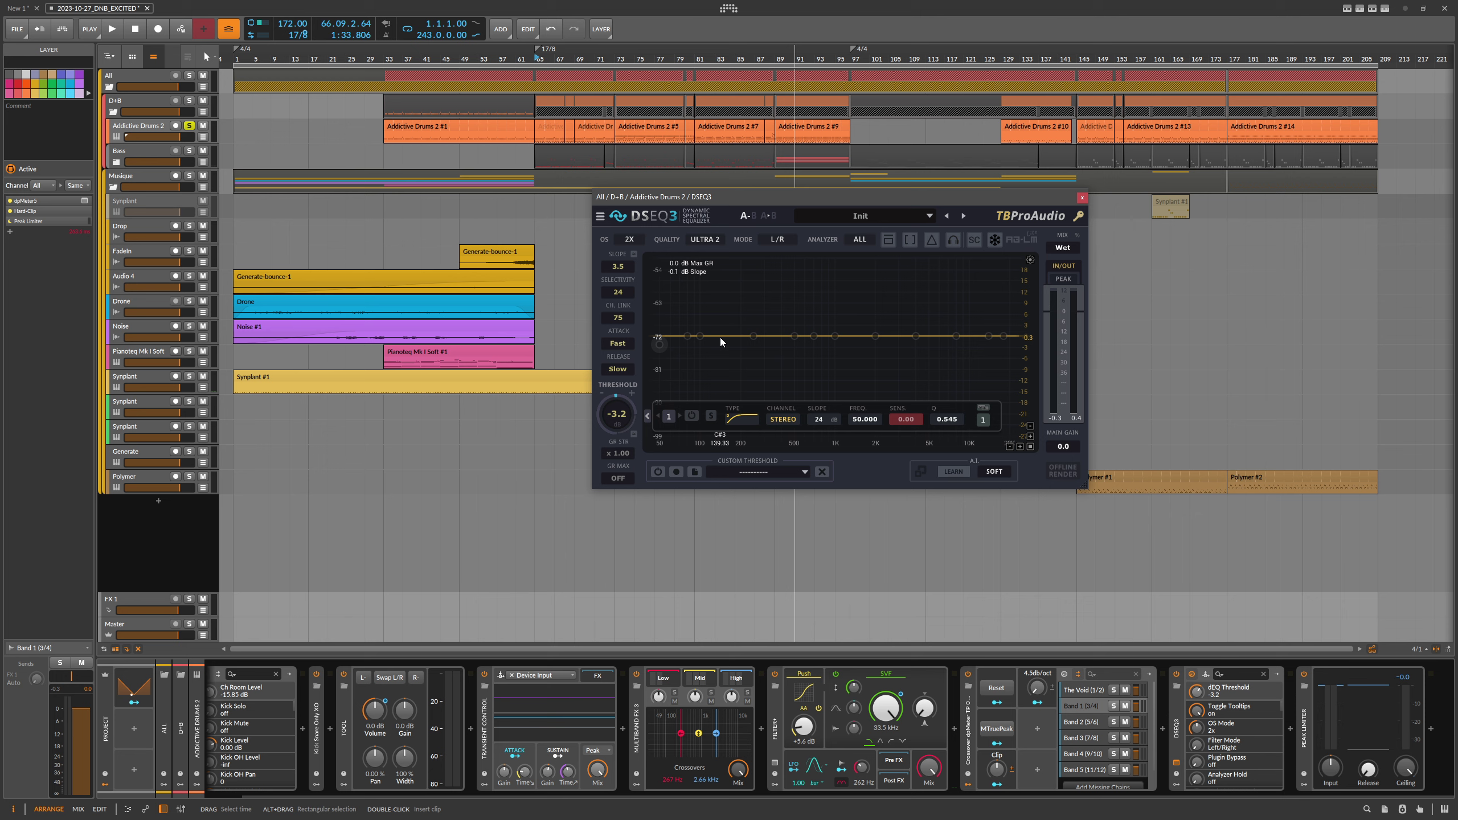
click(1081, 198)
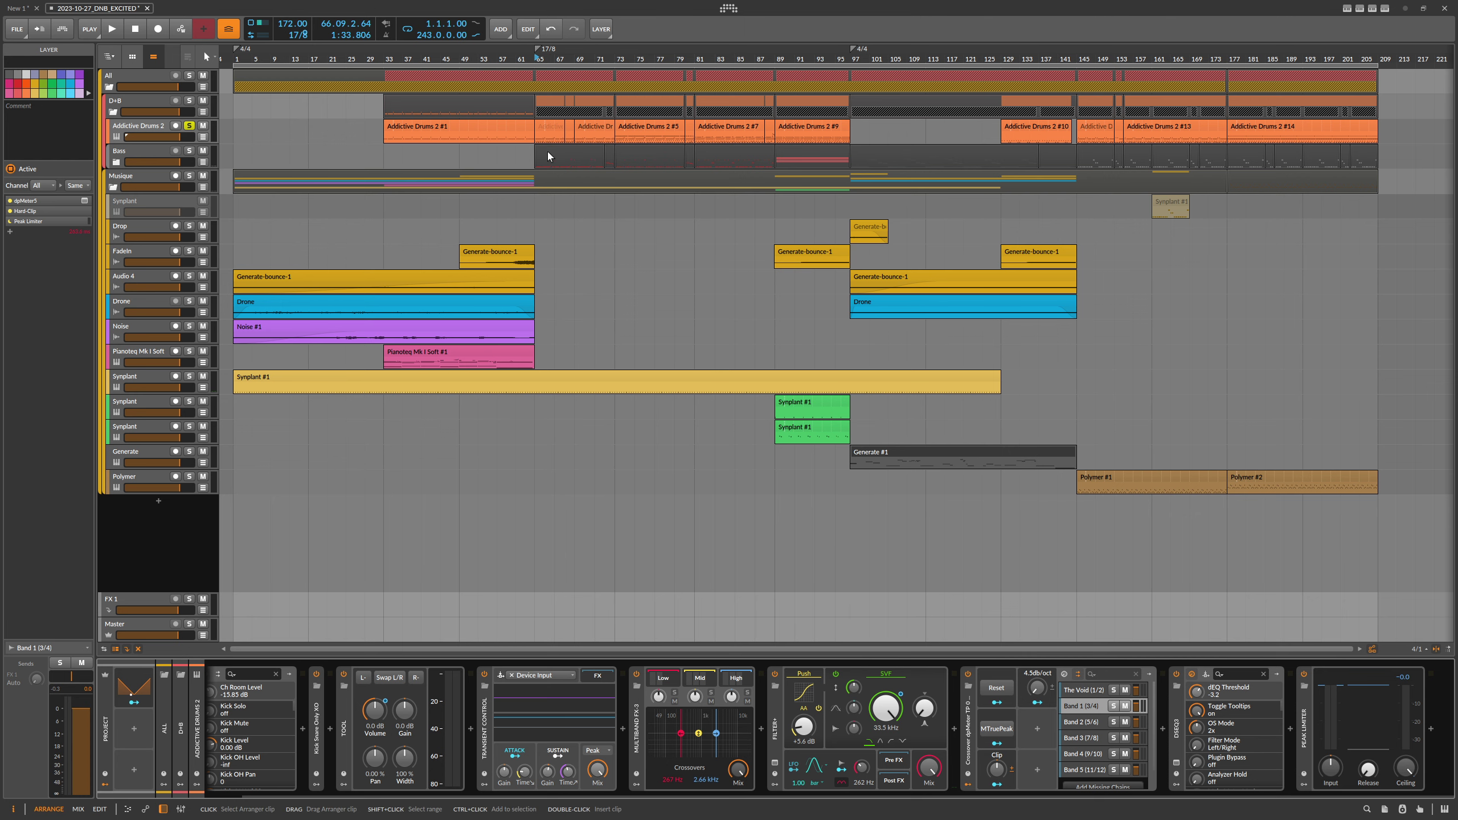
Expand the Note FX Layer after Addictive Drums 2 and inspect the key ranges of its Snare Only and Kick Only layers.
drag(312, 794, 274, 797)
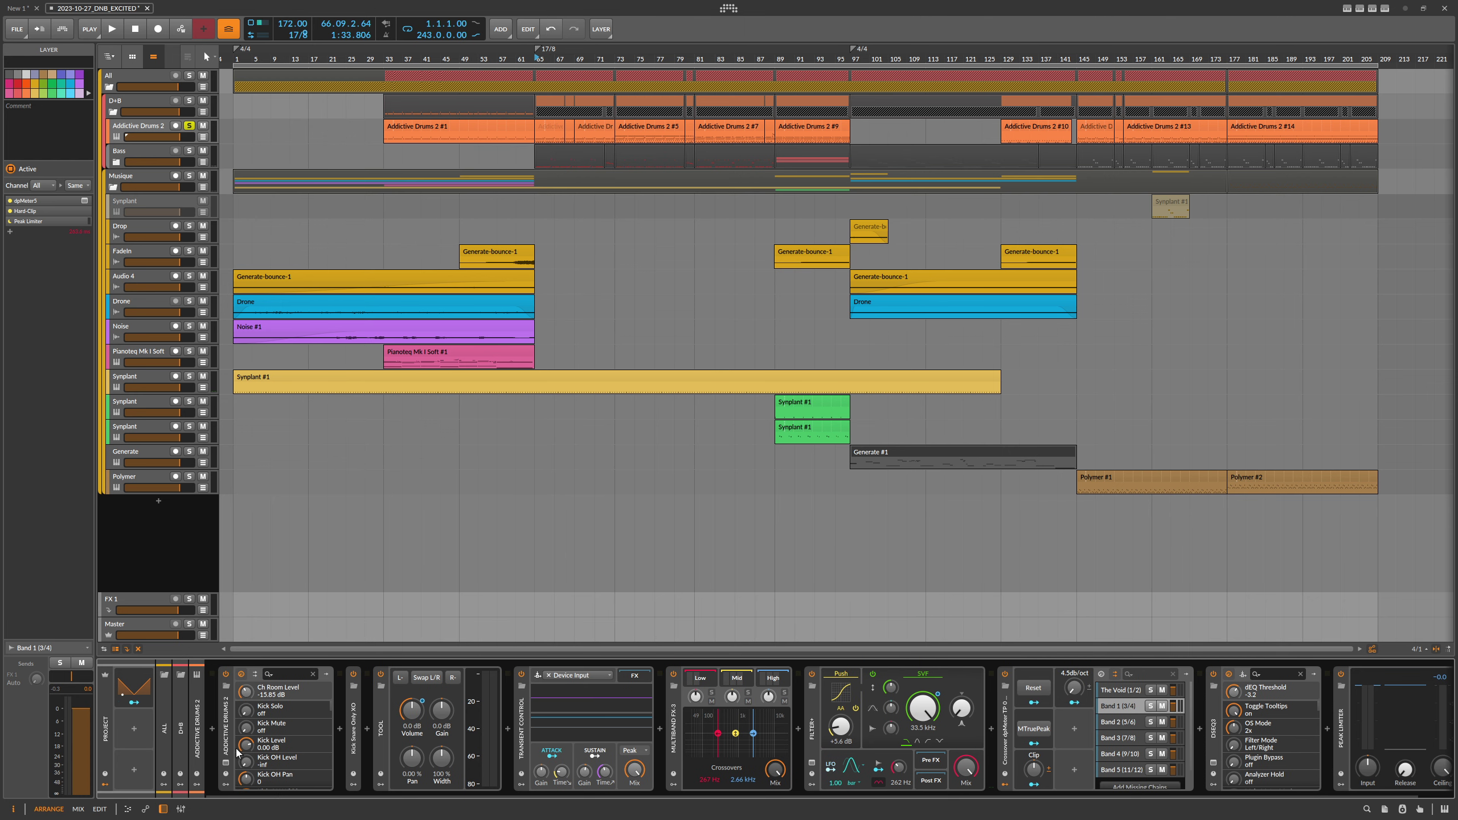
double_click(355, 728)
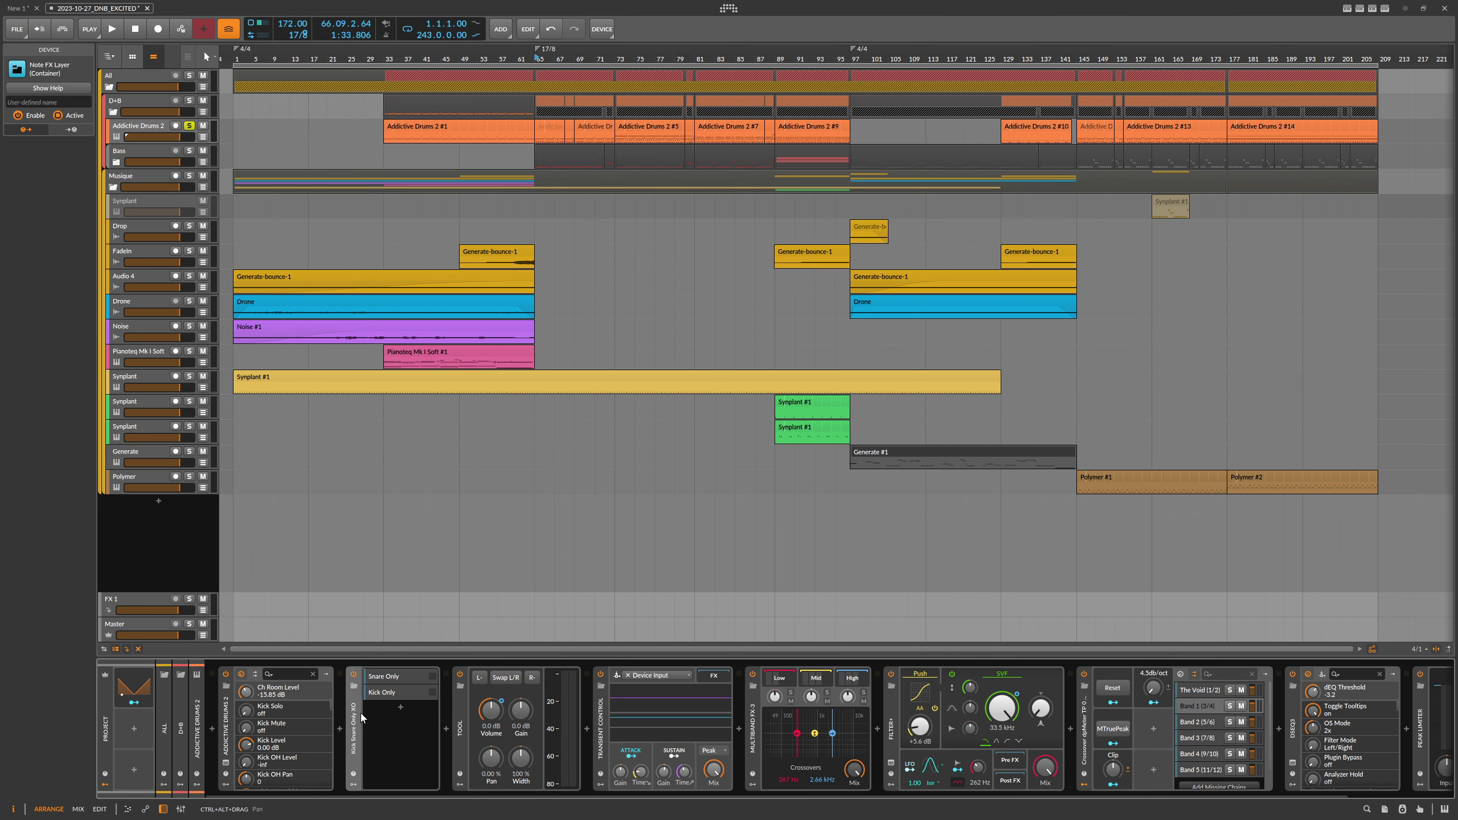
click(383, 678)
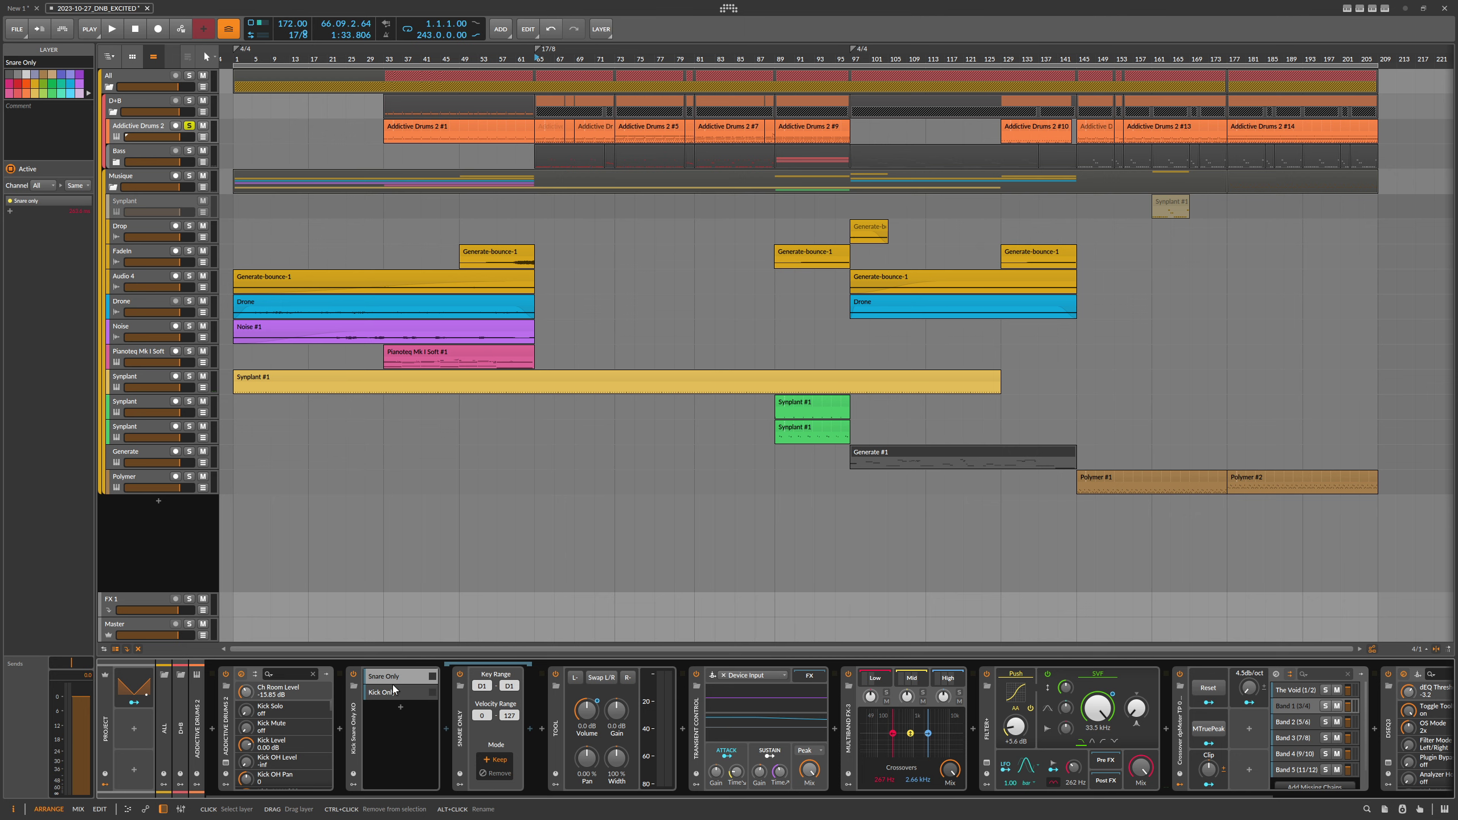
click(392, 691)
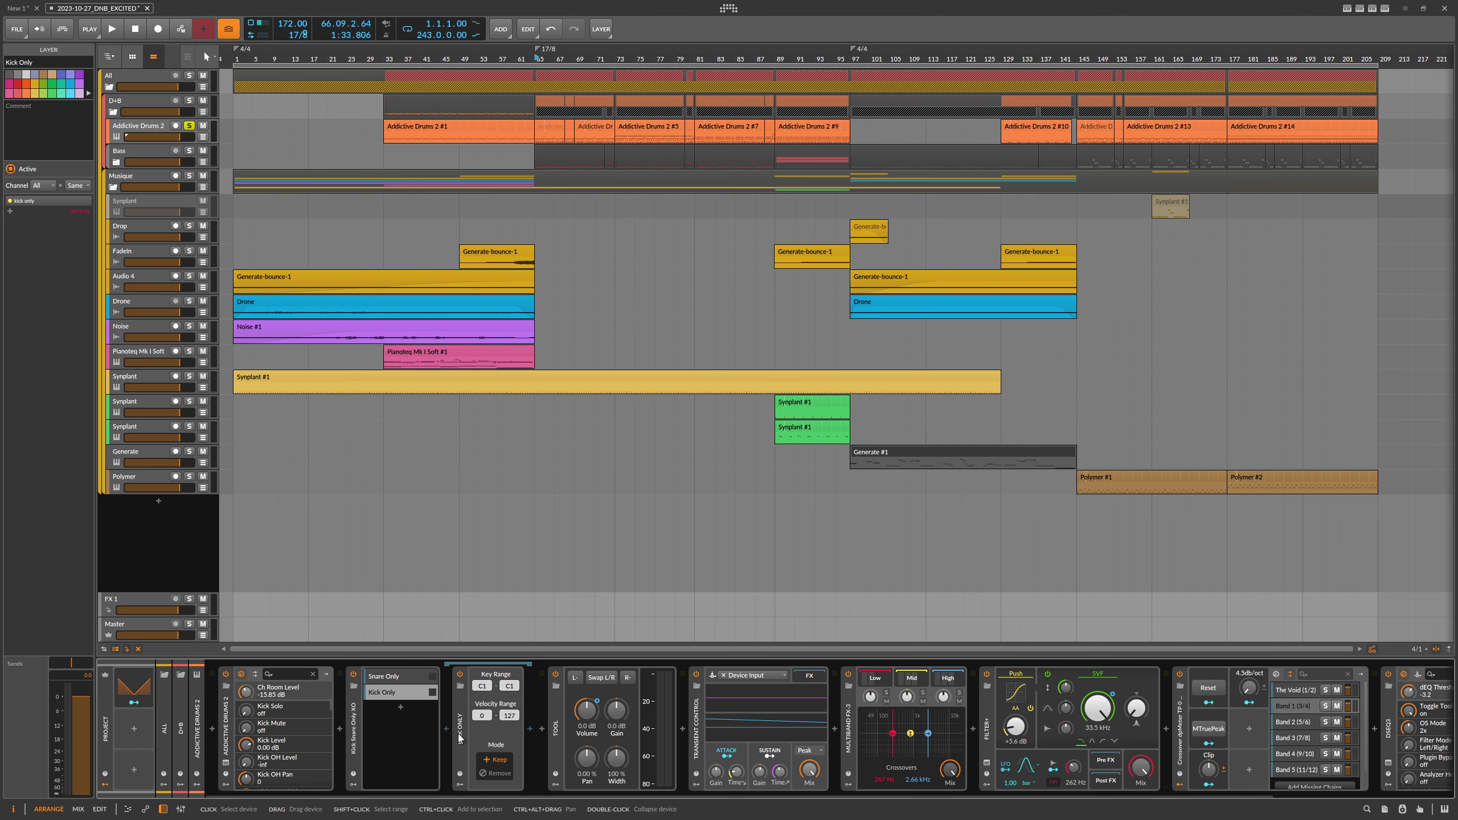
click(402, 682)
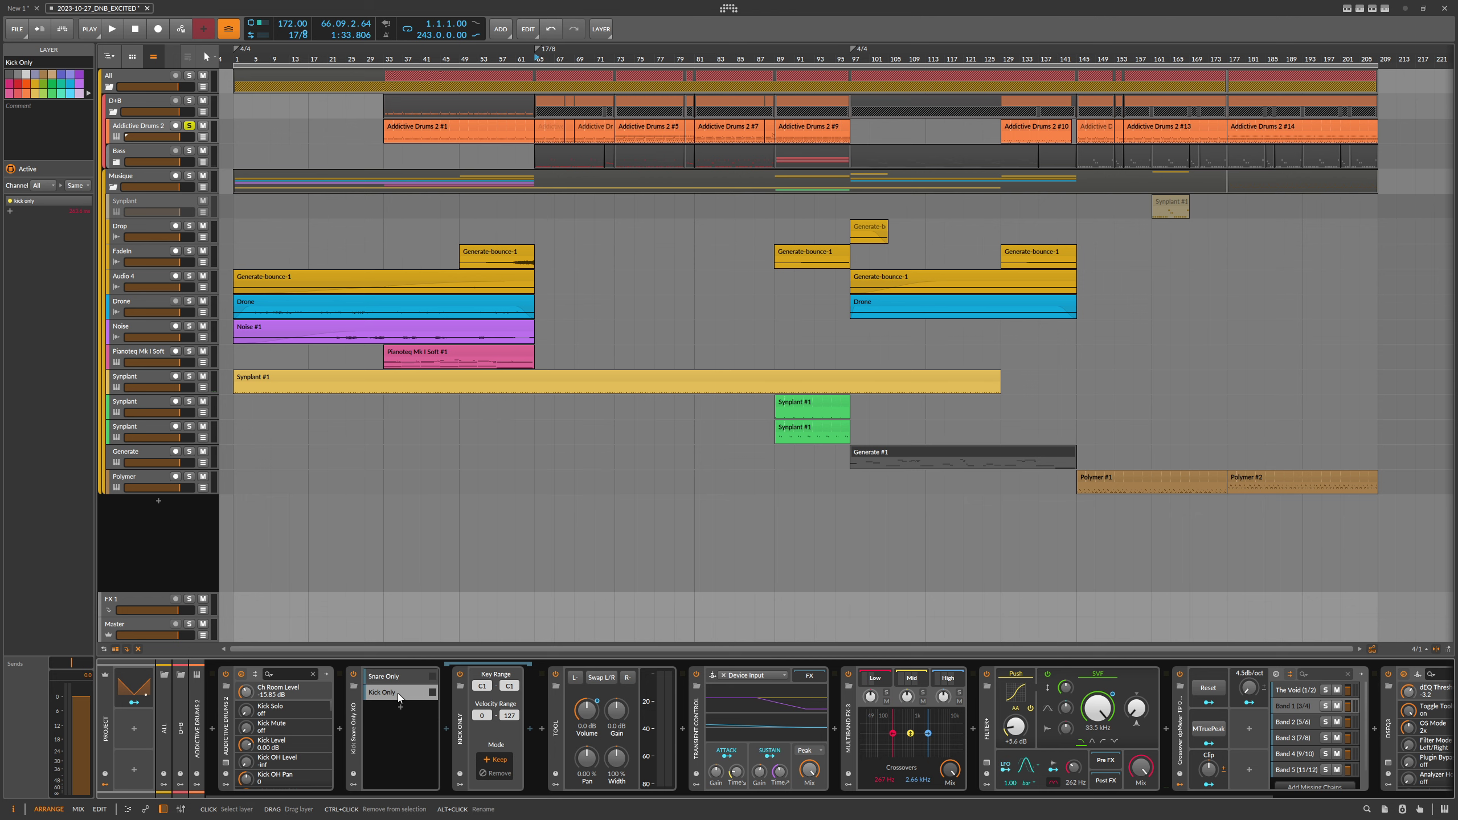
Play the drums from bar 65 while watching the note activity of the Kick Only layer, after rechecking Snare Only.
click(550, 127)
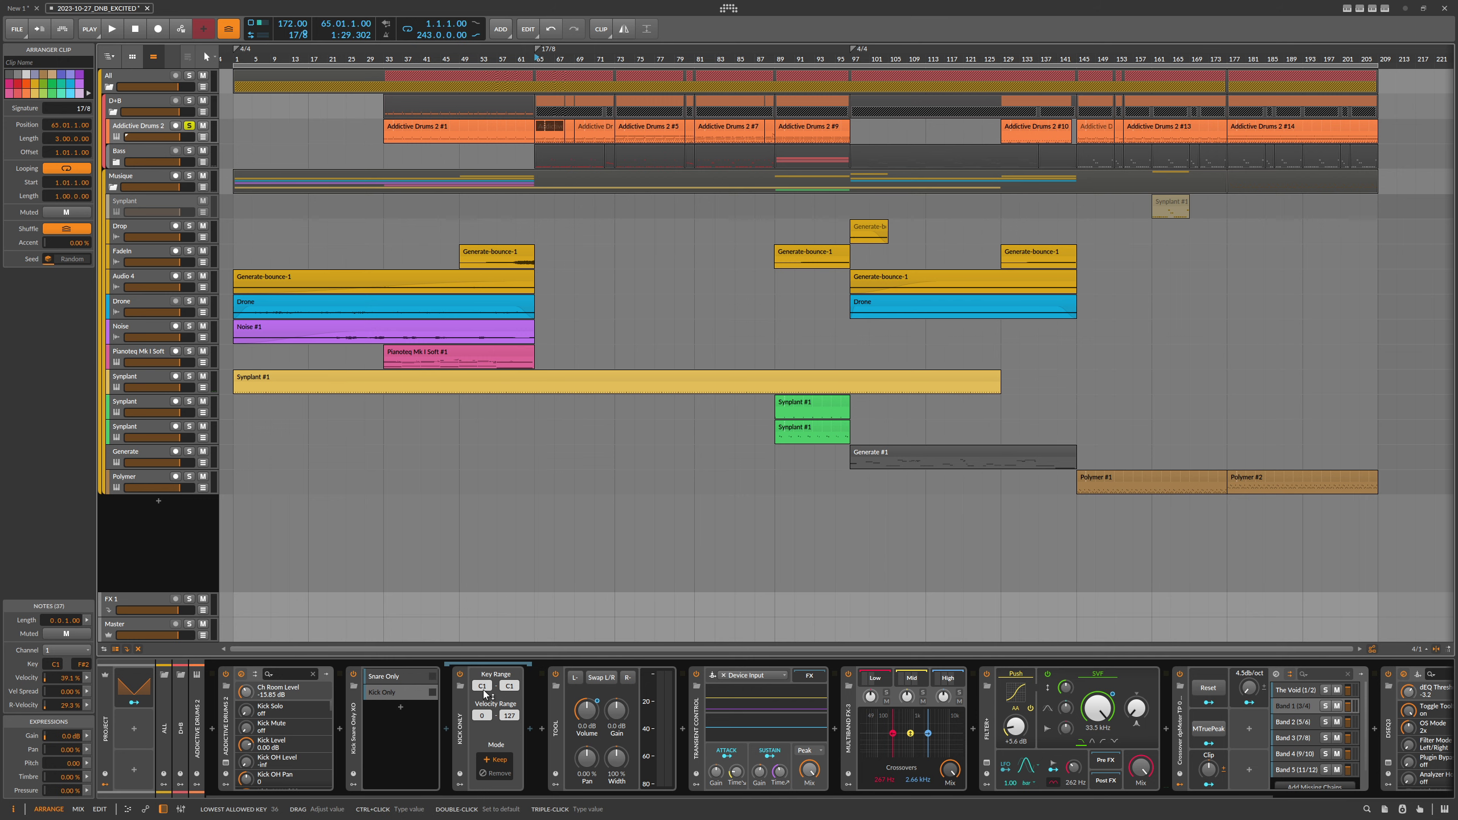
click(383, 676)
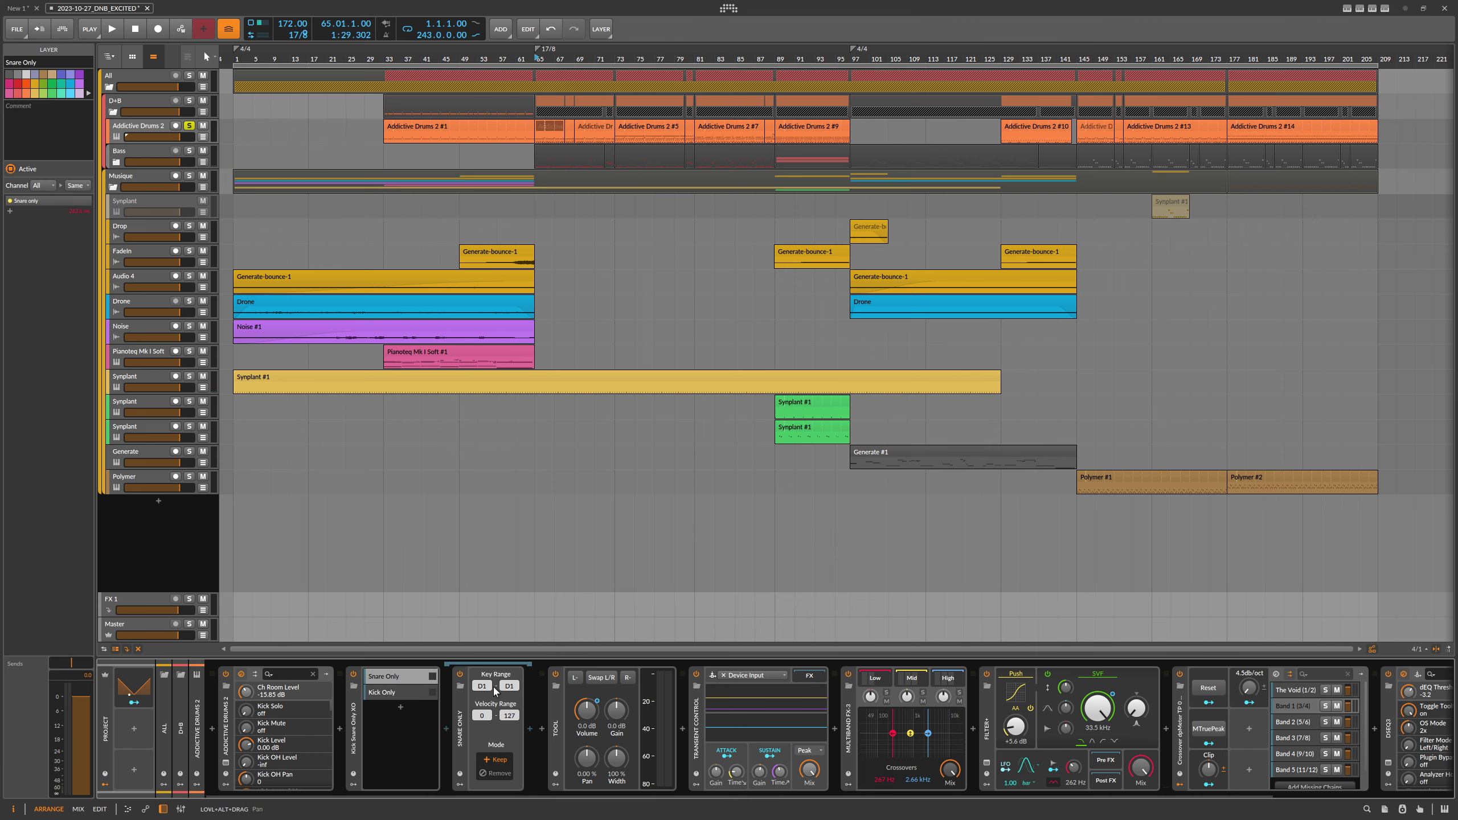
key(space)
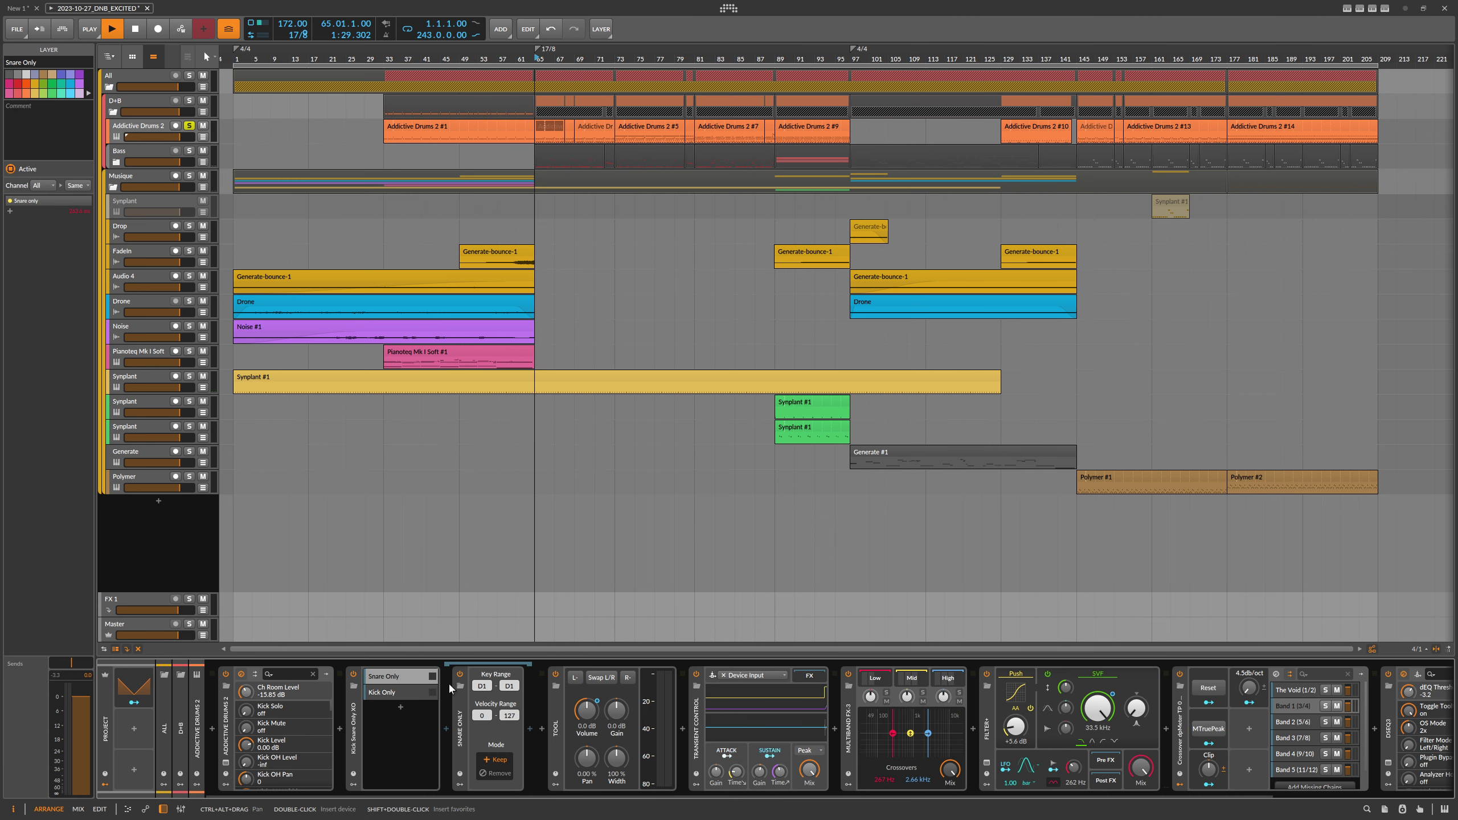
click(396, 676)
click(399, 694)
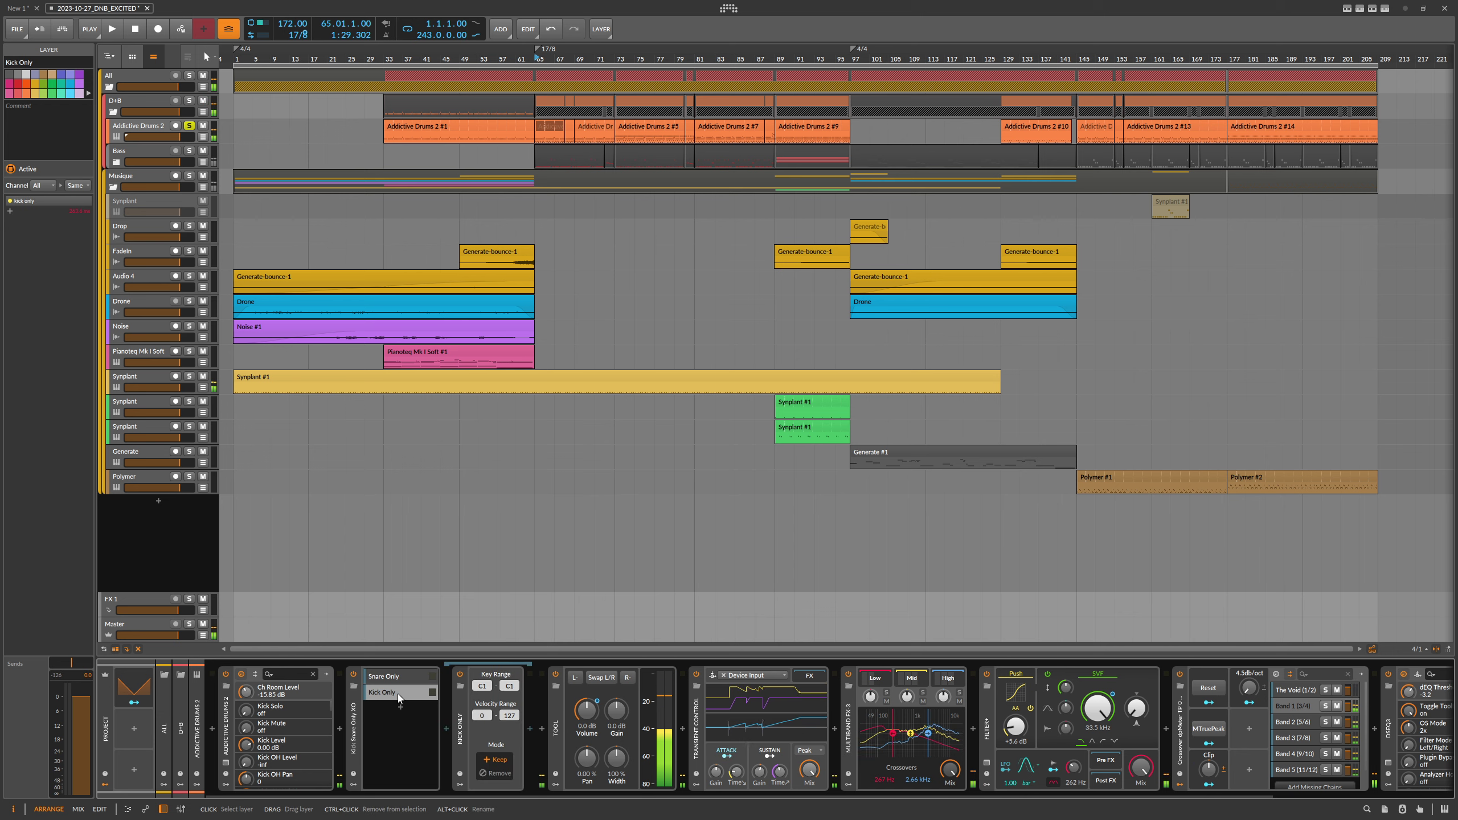
key(space)
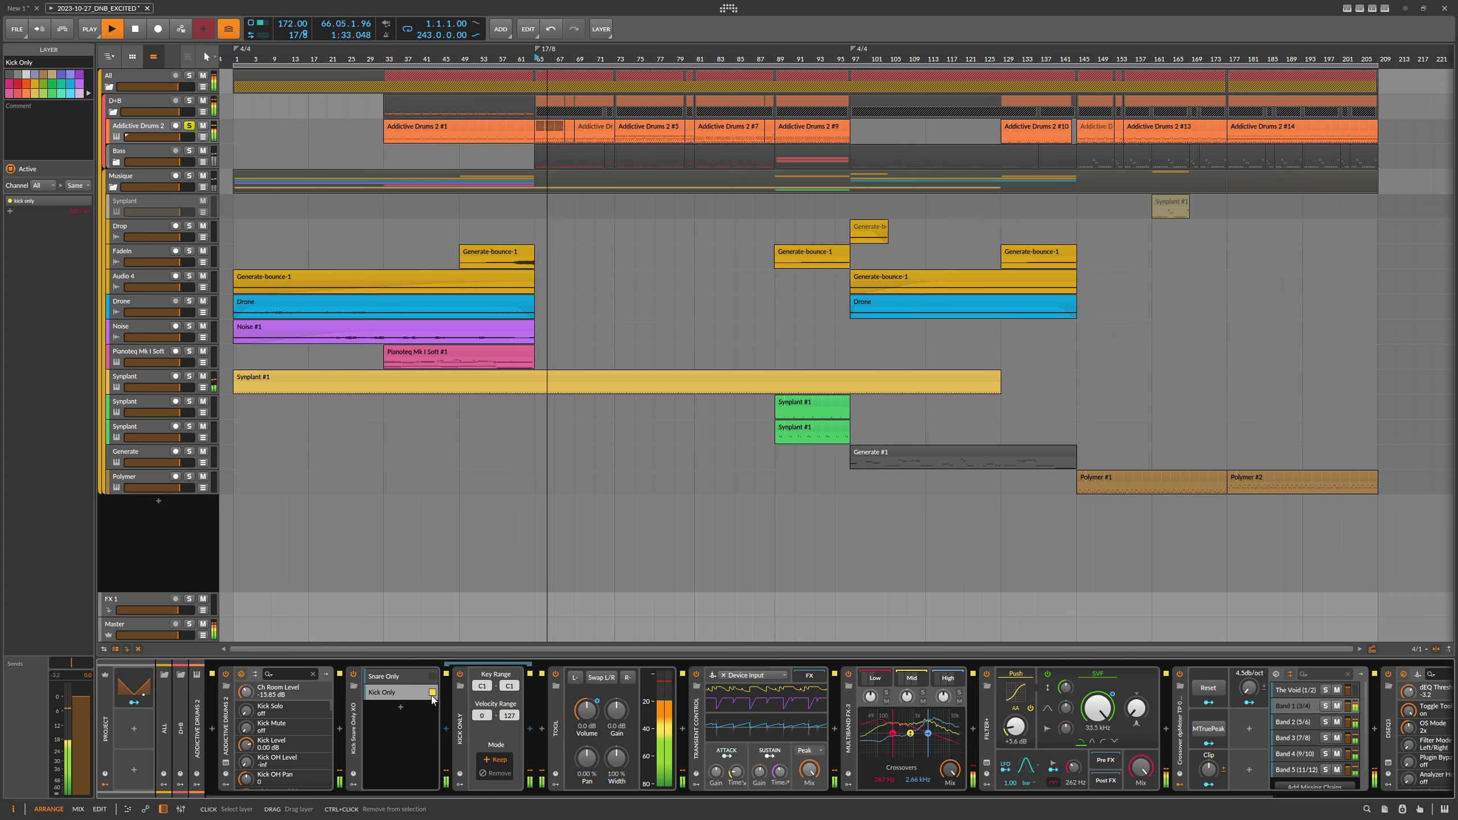
key(space)
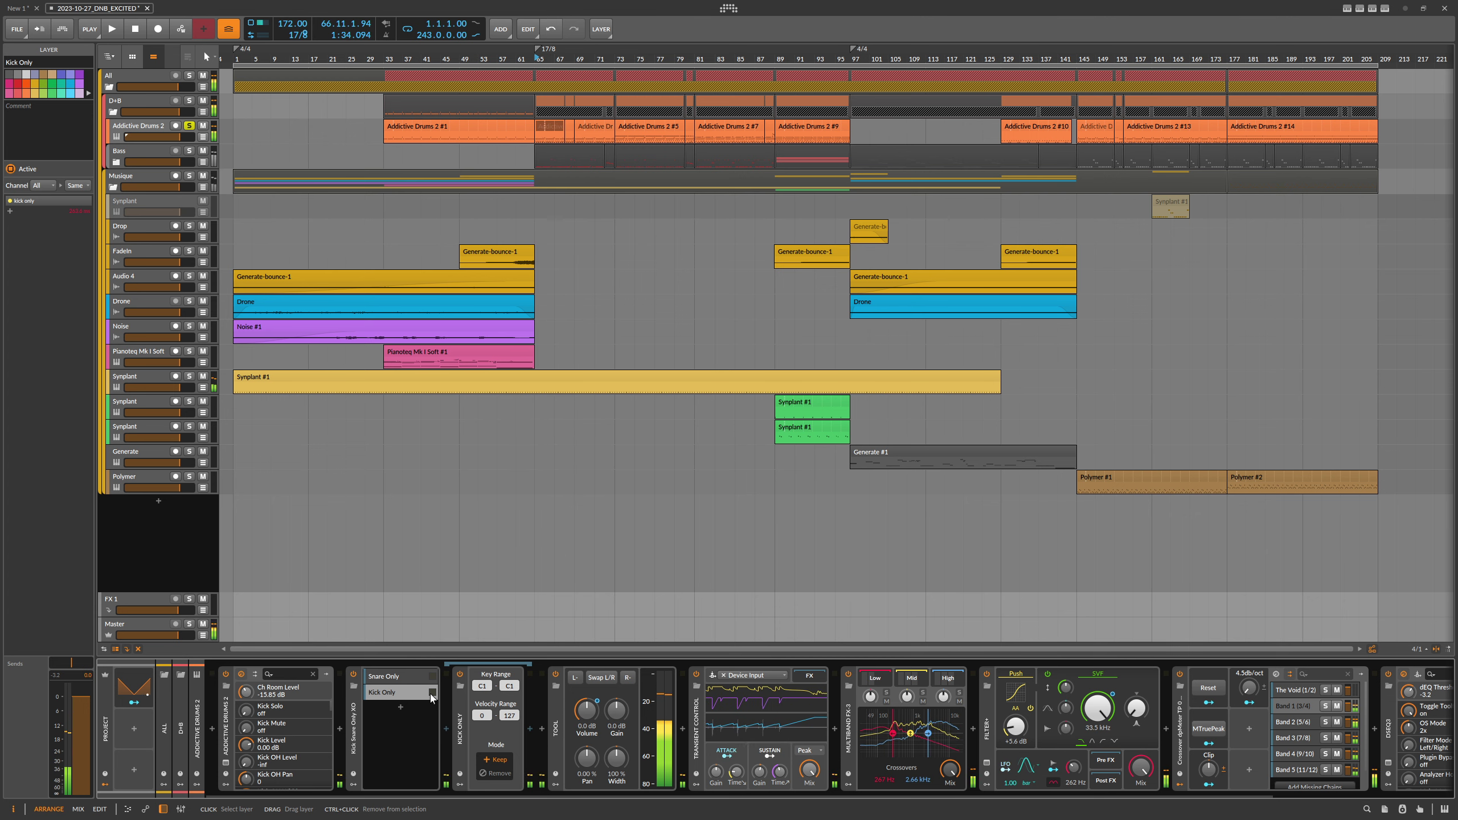
Open the Note Sidechain modulator of the Tool device on the Bass group track to show its Kick Only source.
click(140, 153)
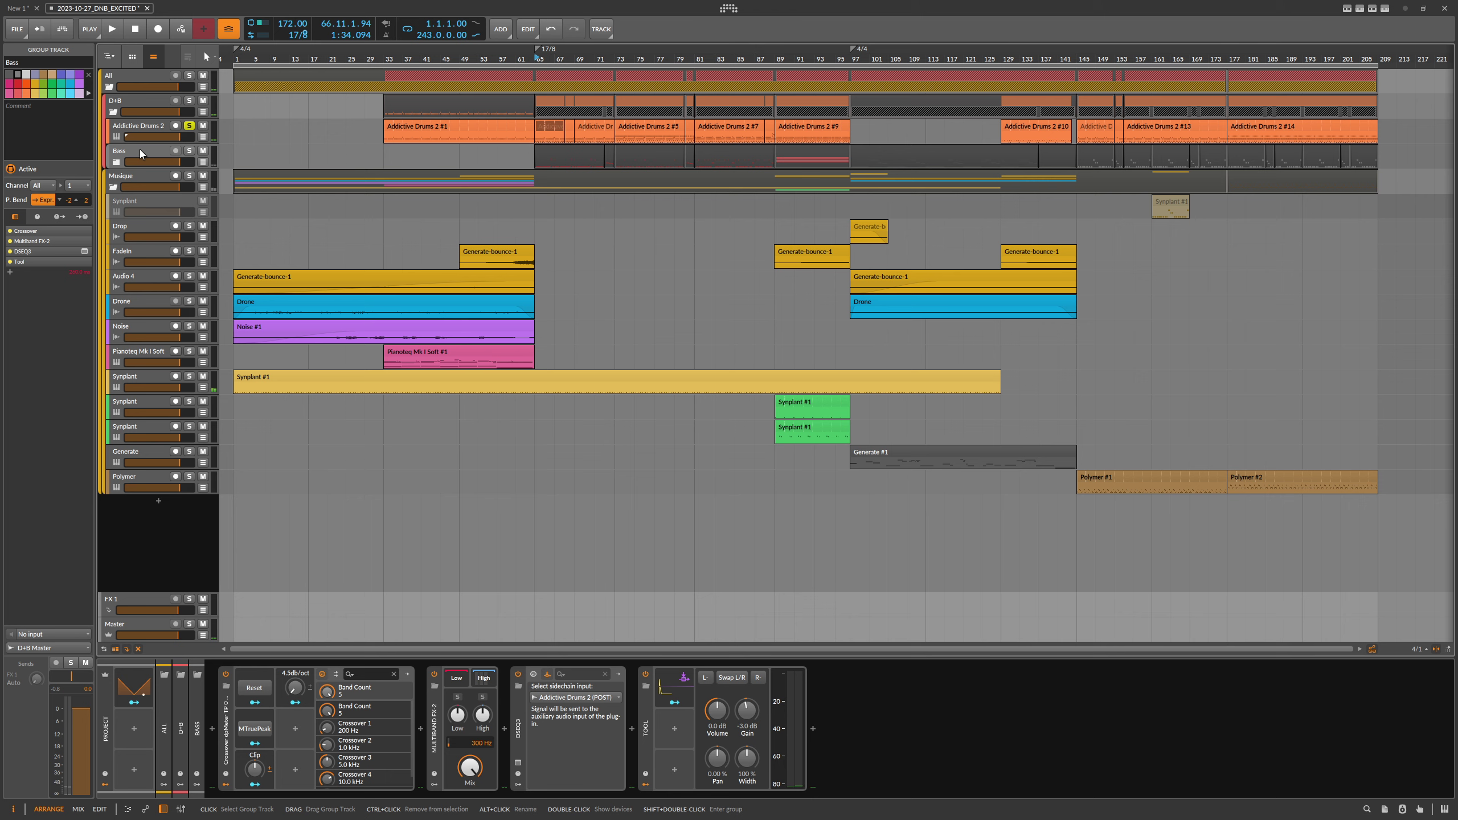
click(671, 686)
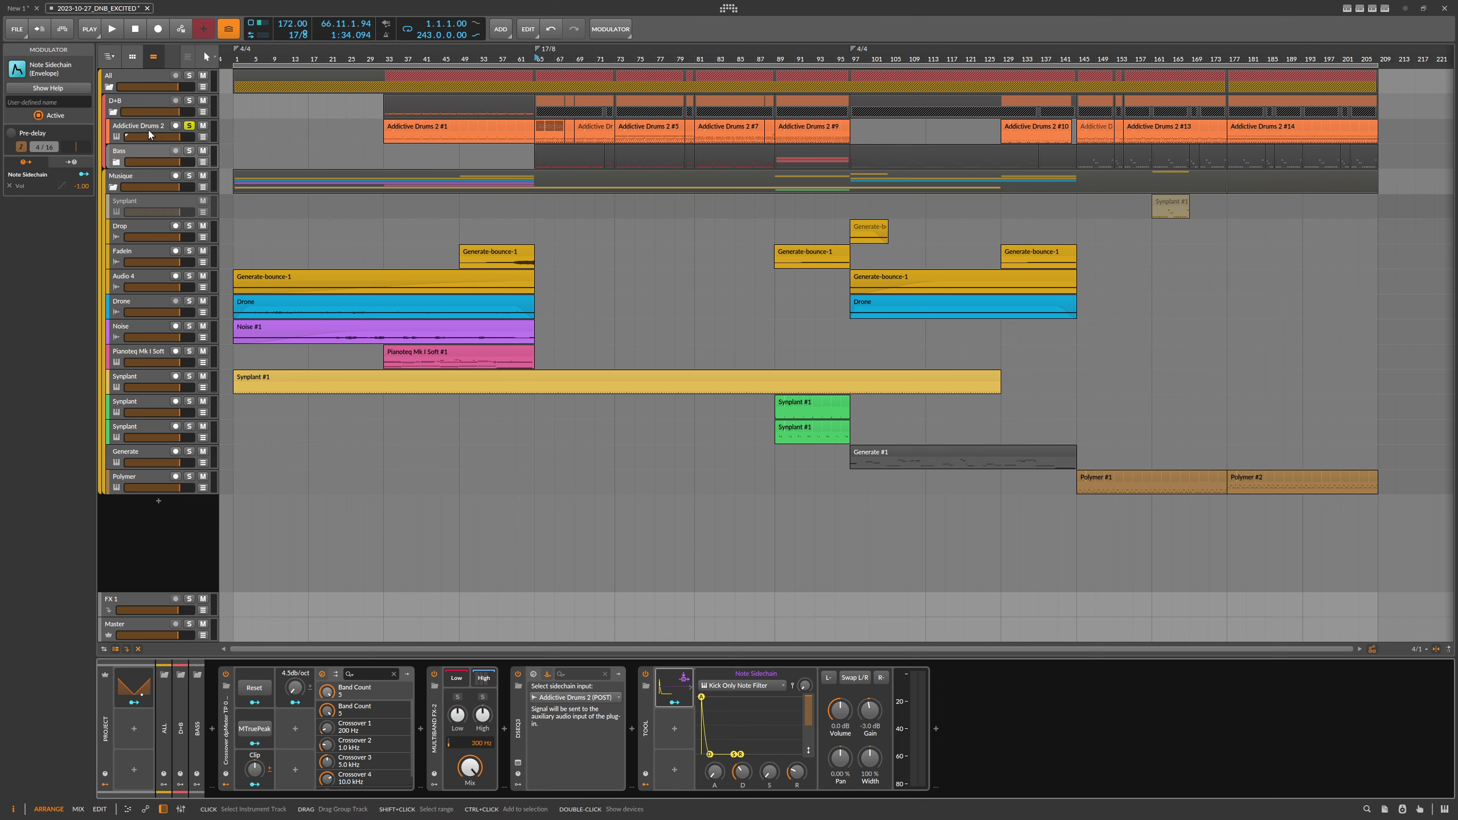
click(154, 157)
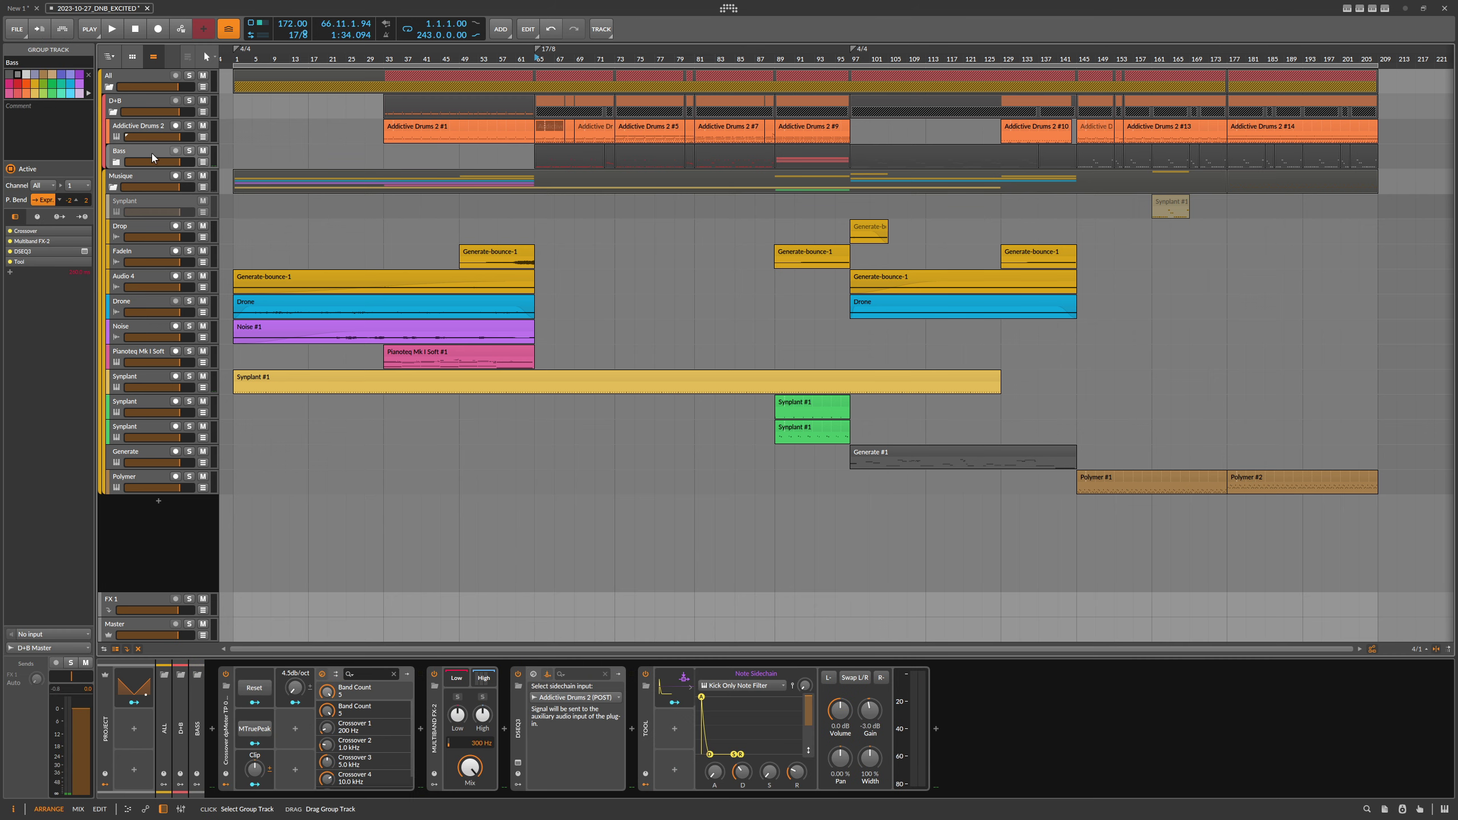
Unfold the Bass group, solo its first Phase-4 track, and play it from bar 65 with its device chain shown.
click(117, 162)
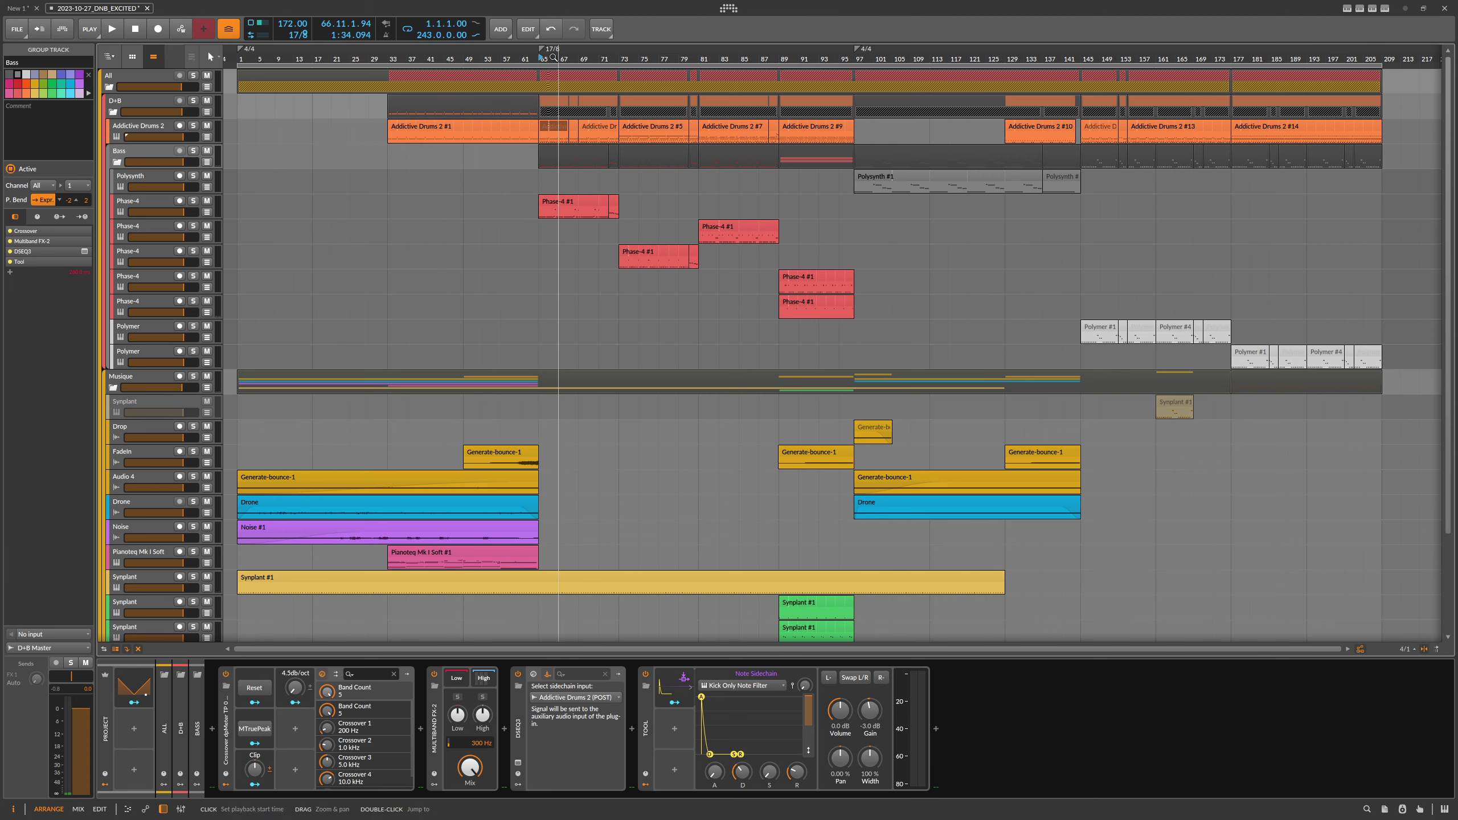
scroll(554, 58, up, 2)
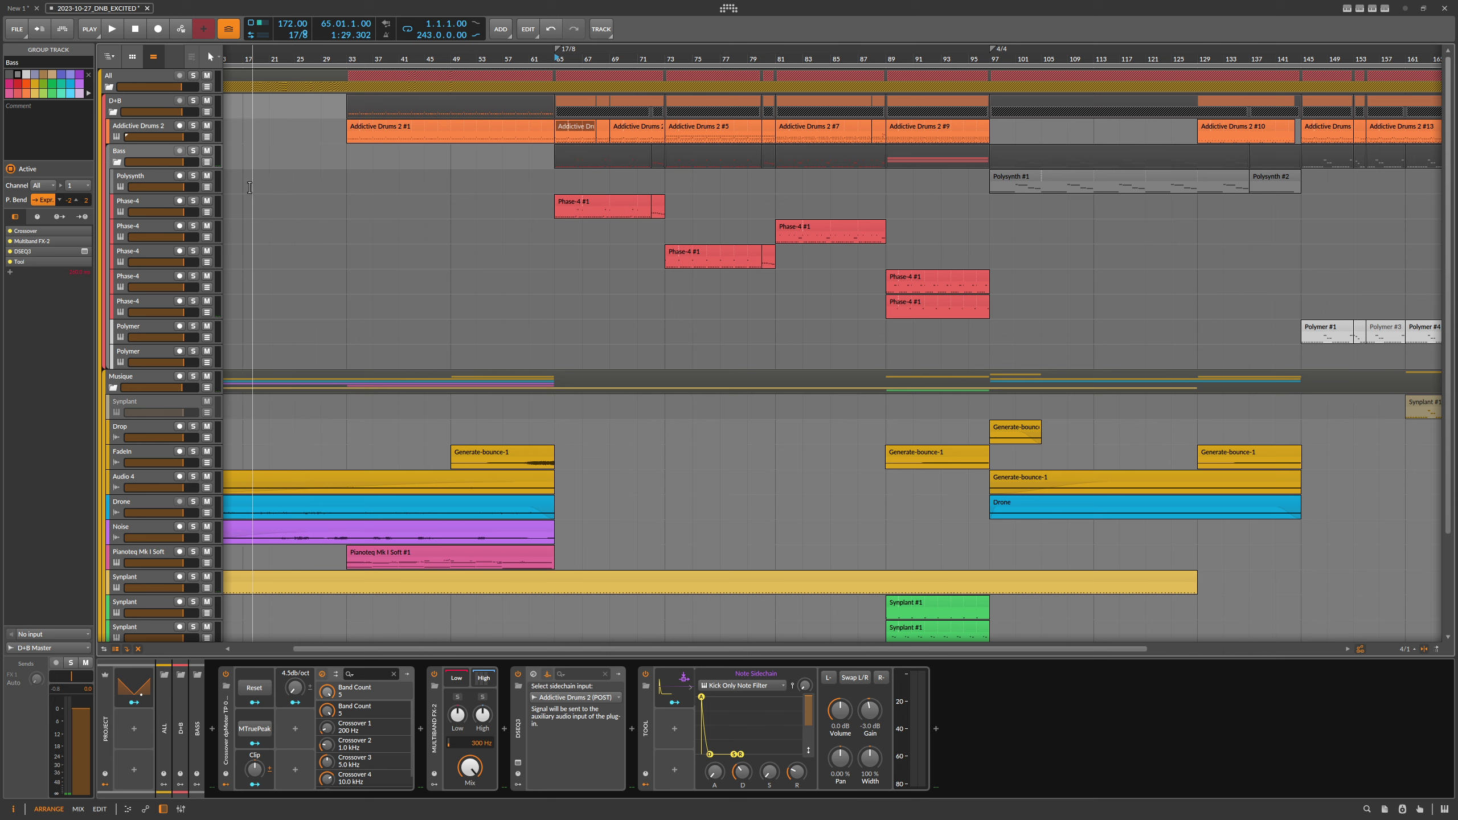
click(193, 200)
key(space)
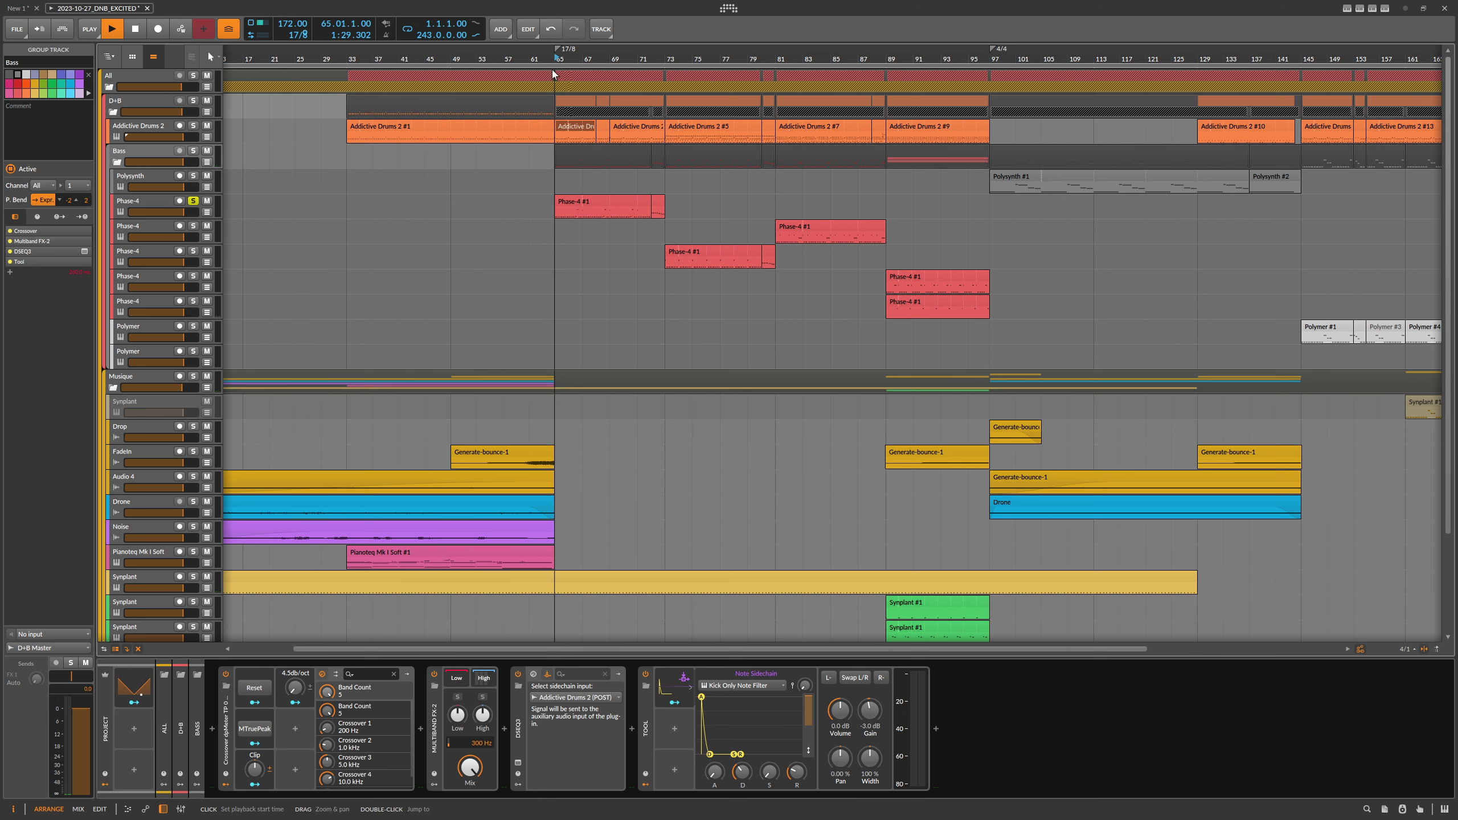
click(160, 200)
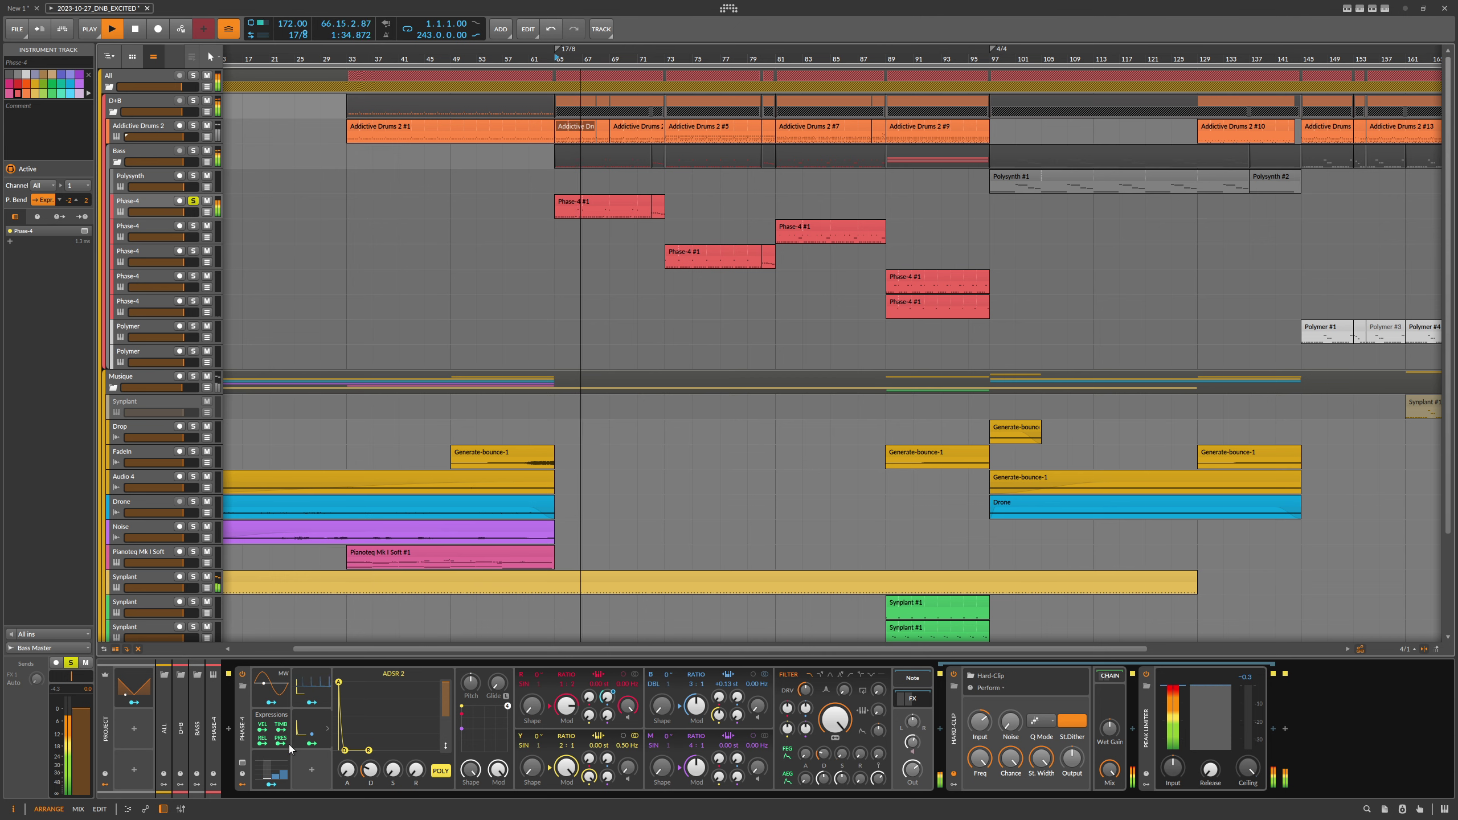
Delete the ADSR 2, Expressions and sine-wave modulators from the soloed Phase-4 device.
click(310, 731)
key(space)
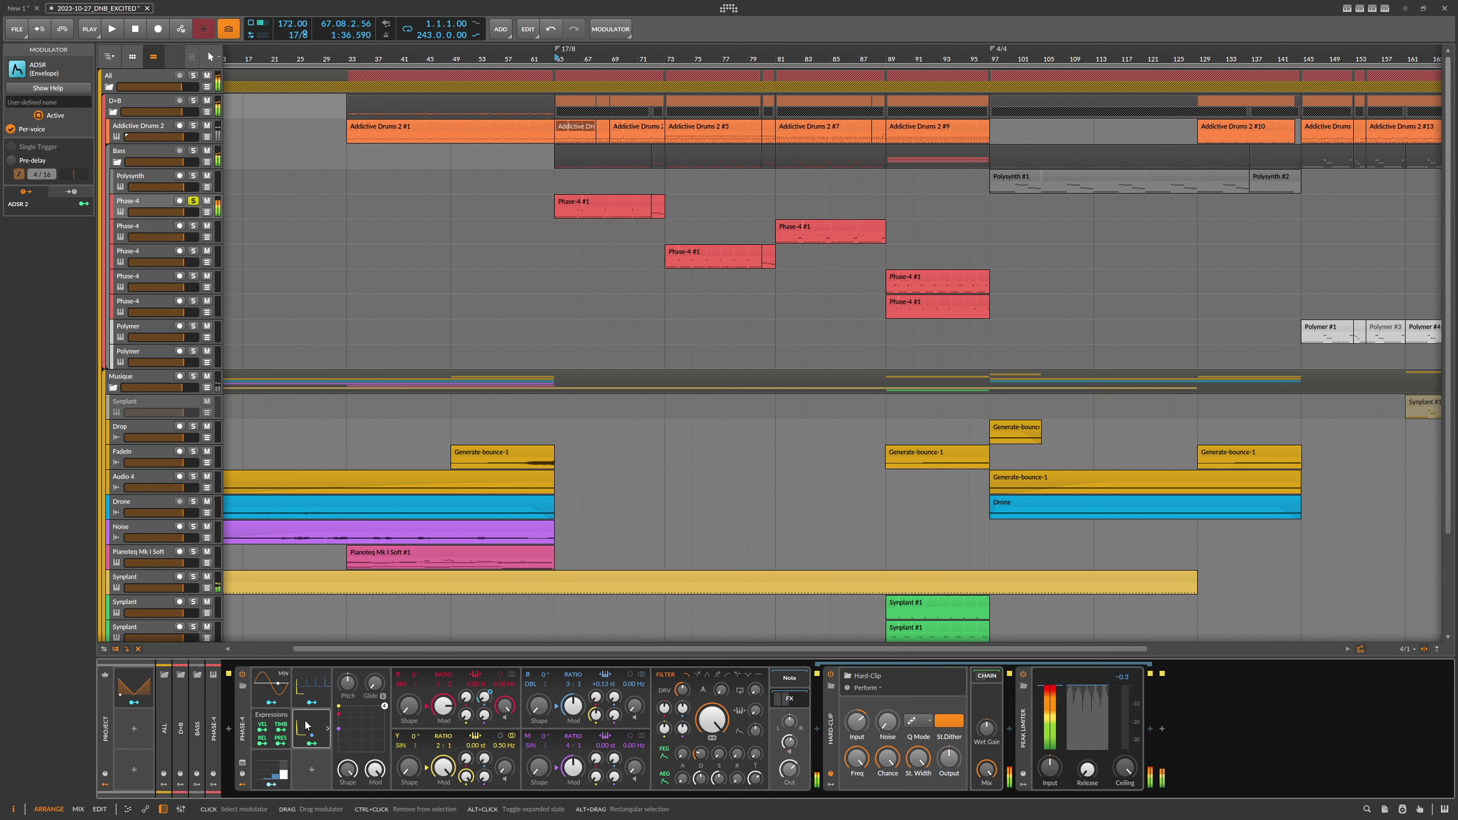
key(Delete)
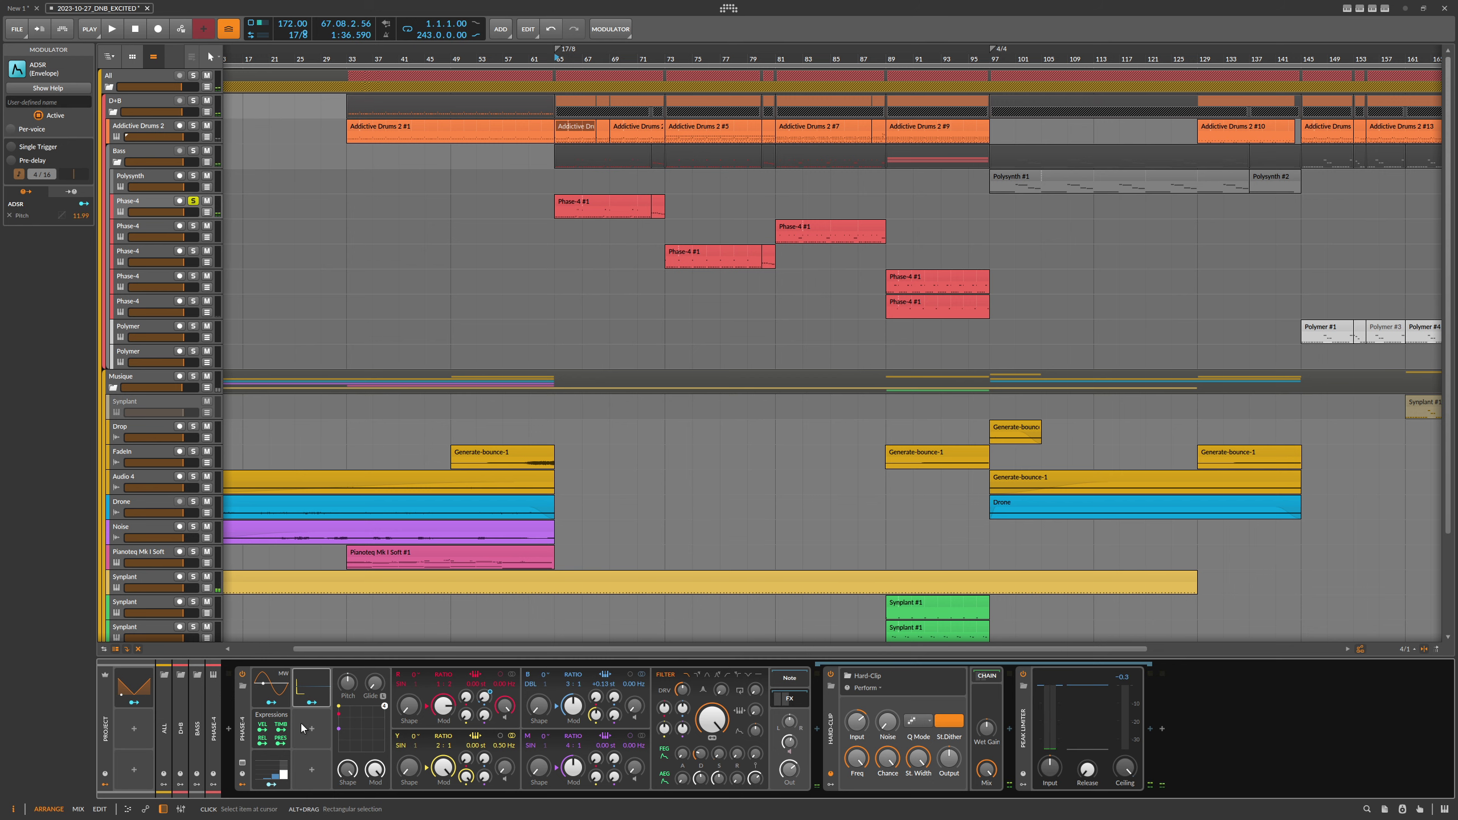
click(272, 723)
key(Delete)
key(Delete)
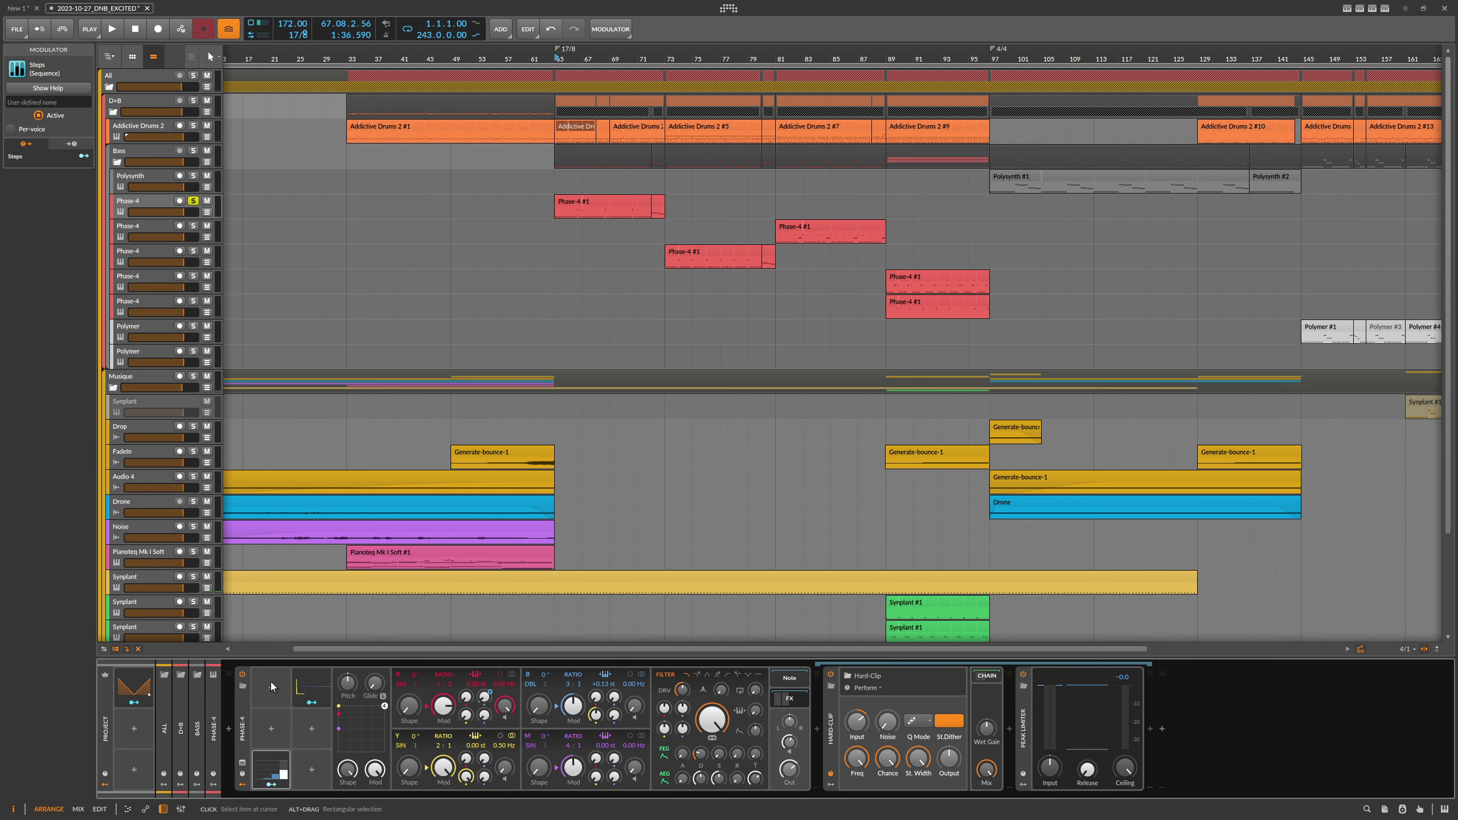
Move the Steps modulator into the first modulator slot of Phase-4 and play the soloed bass from bar 65.
drag(268, 752, 271, 692)
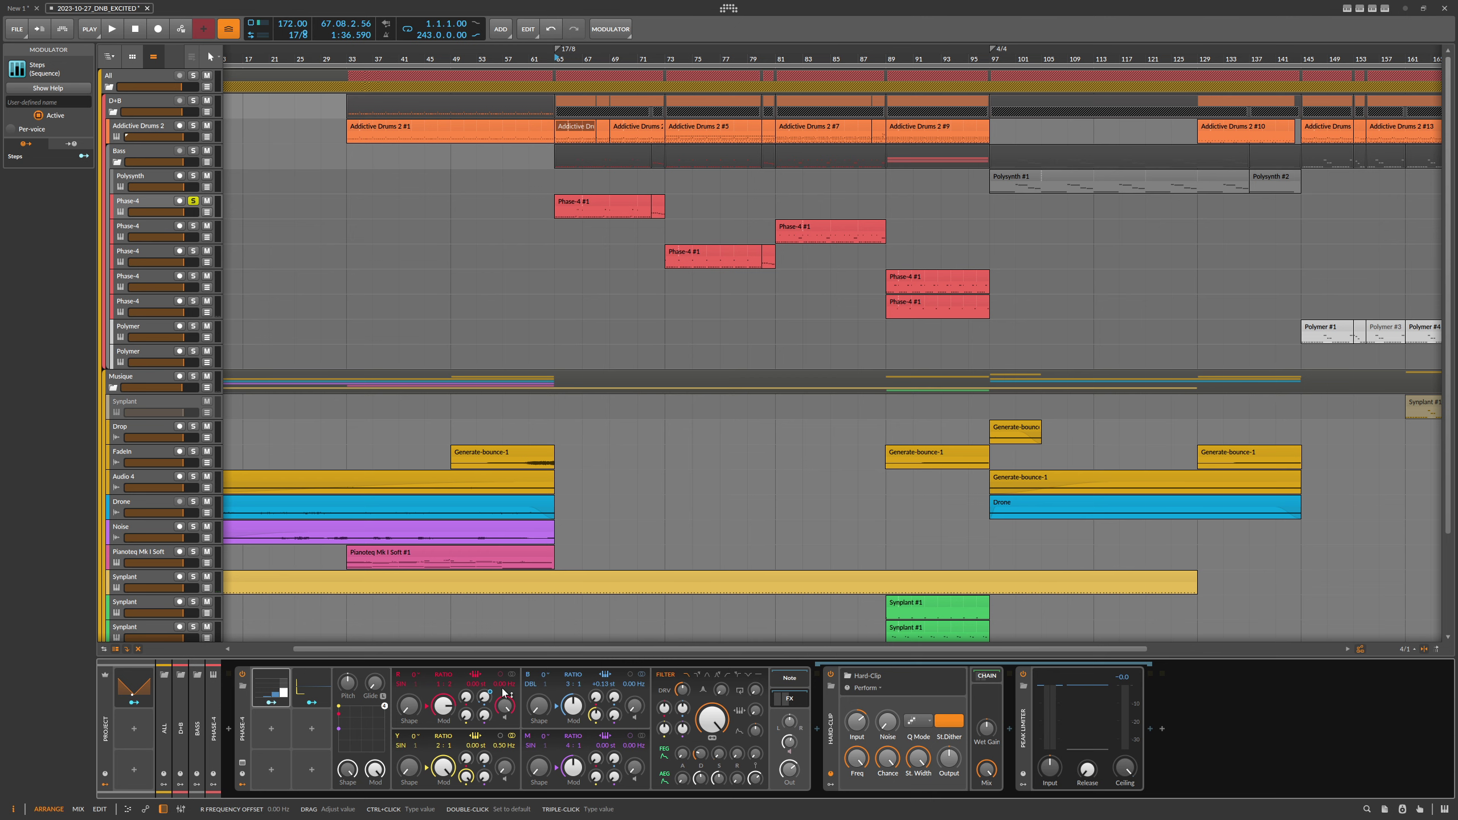
key(space)
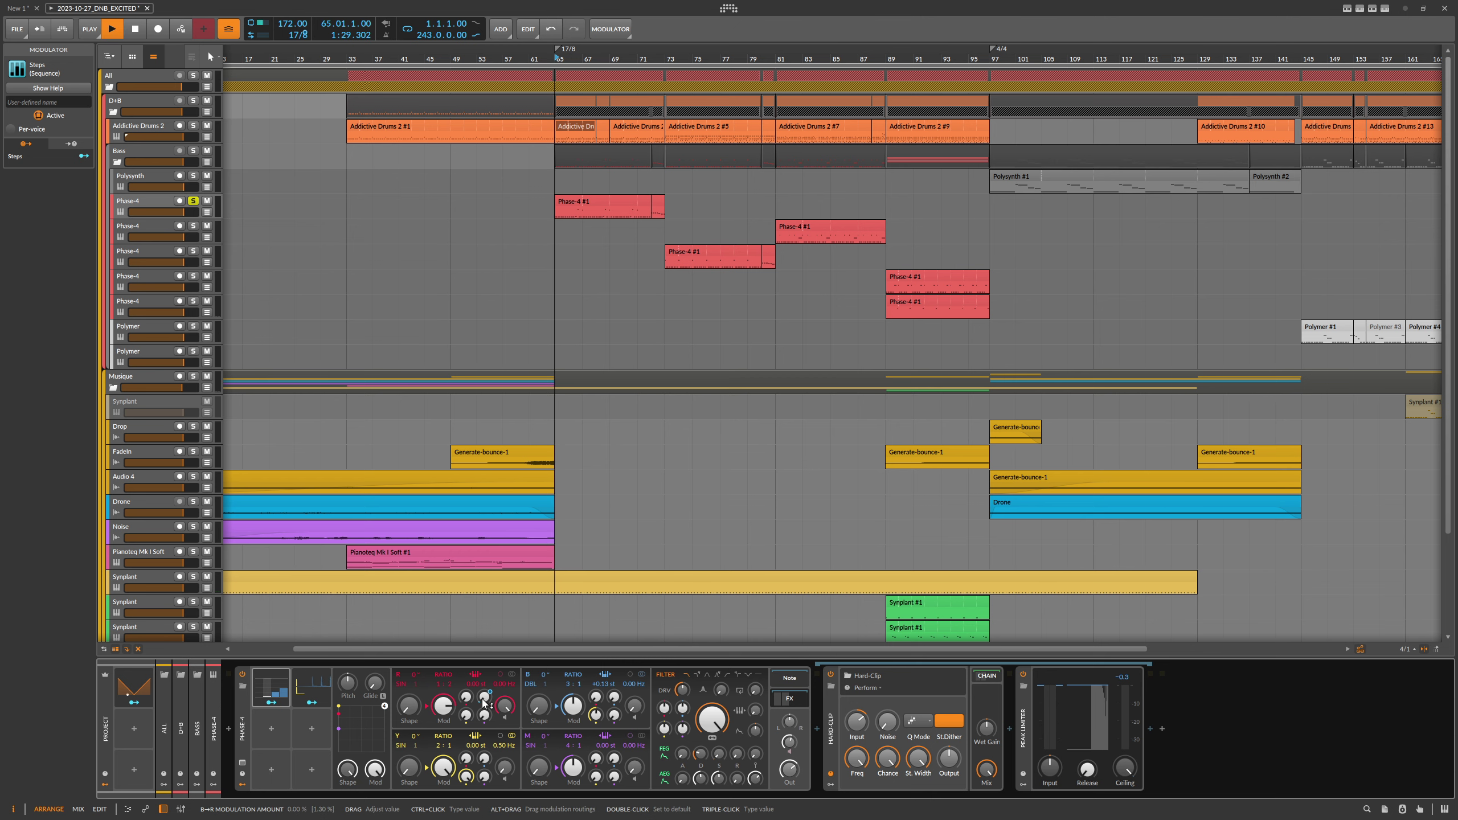
Bypass and re-enable the Hard-Clip device on the soloed Phase-4 track to compare the sound, and stop playback.
click(831, 677)
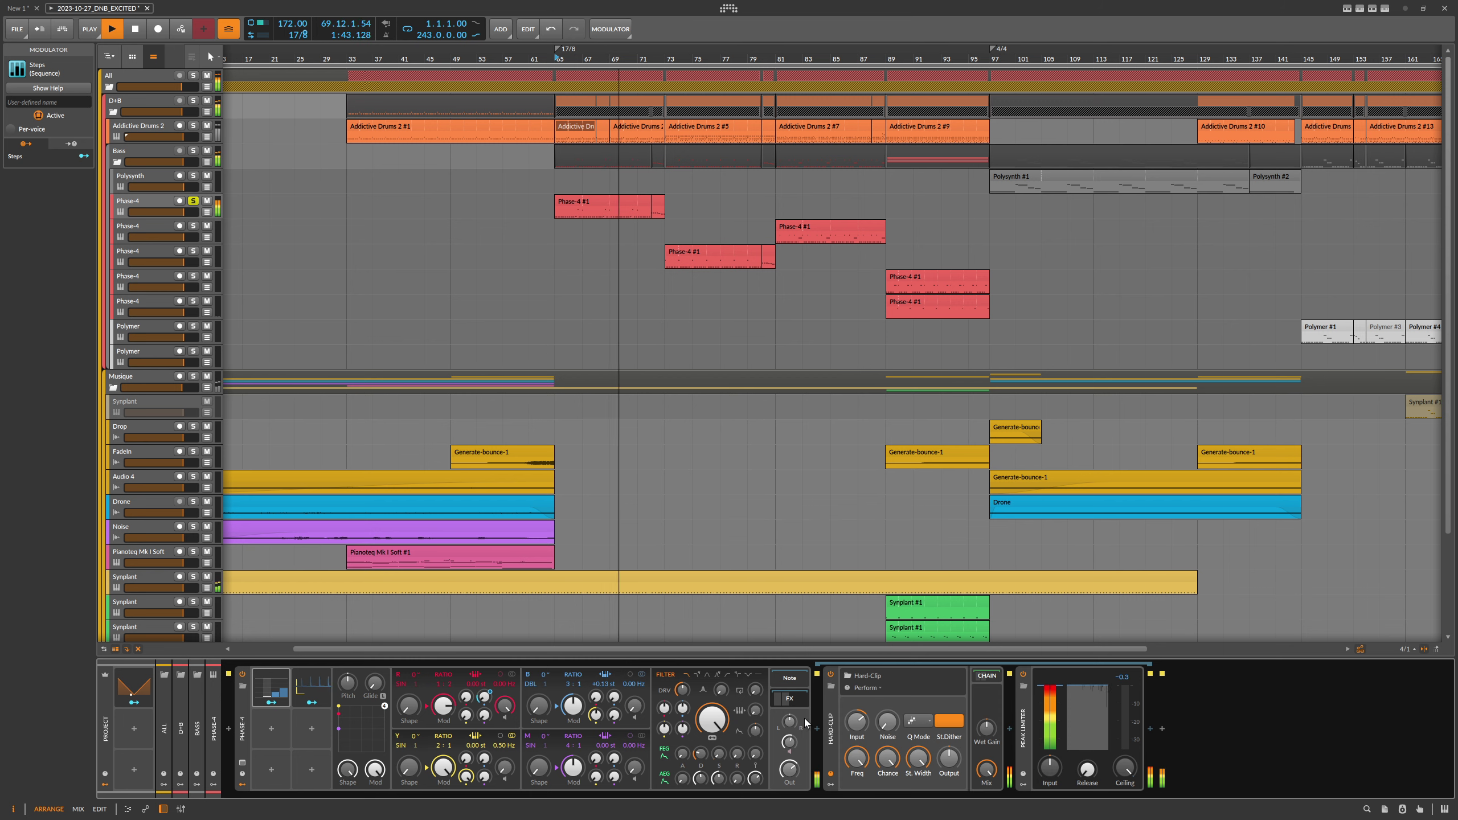
click(831, 674)
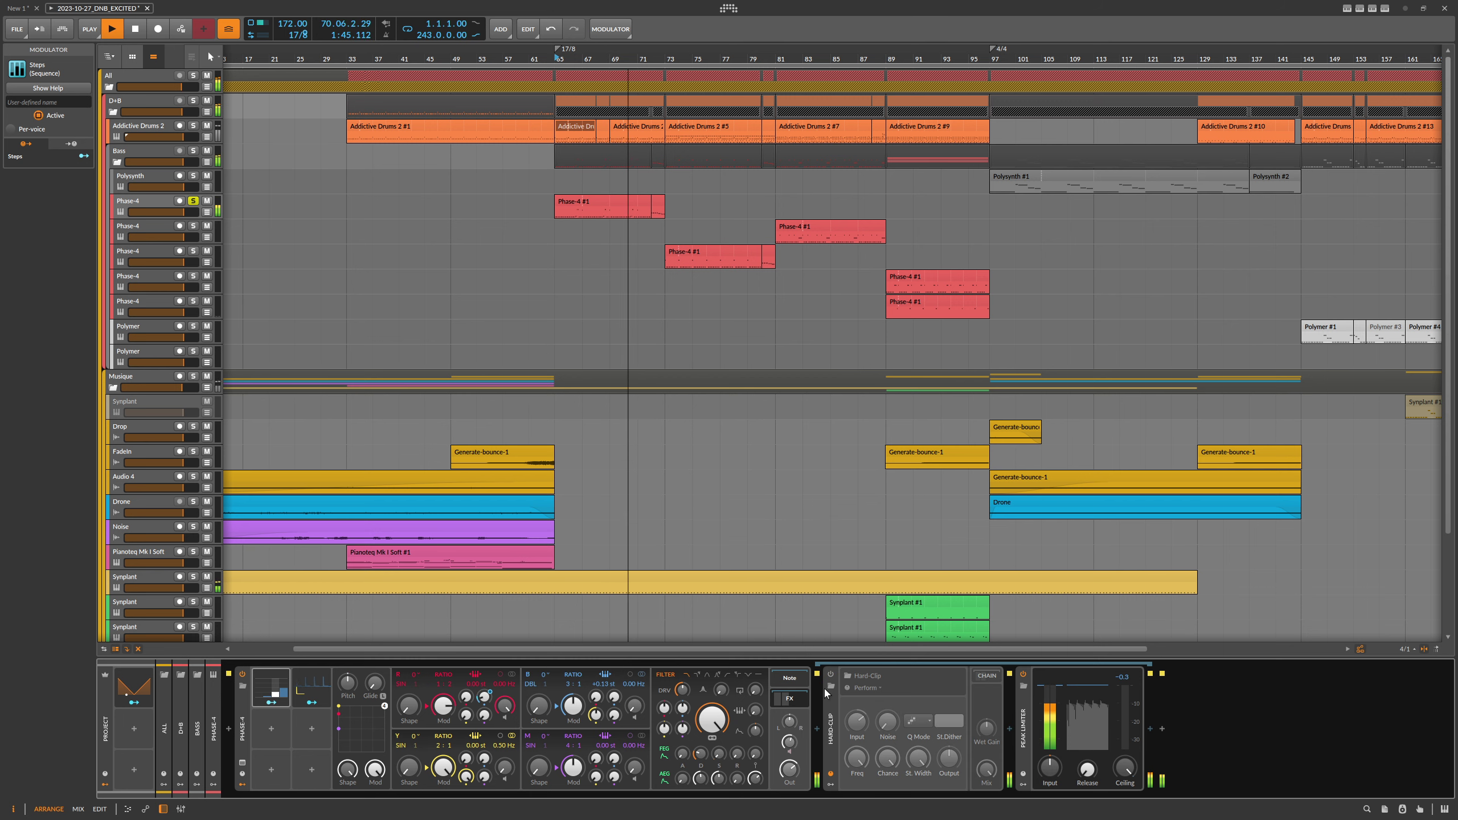
click(830, 674)
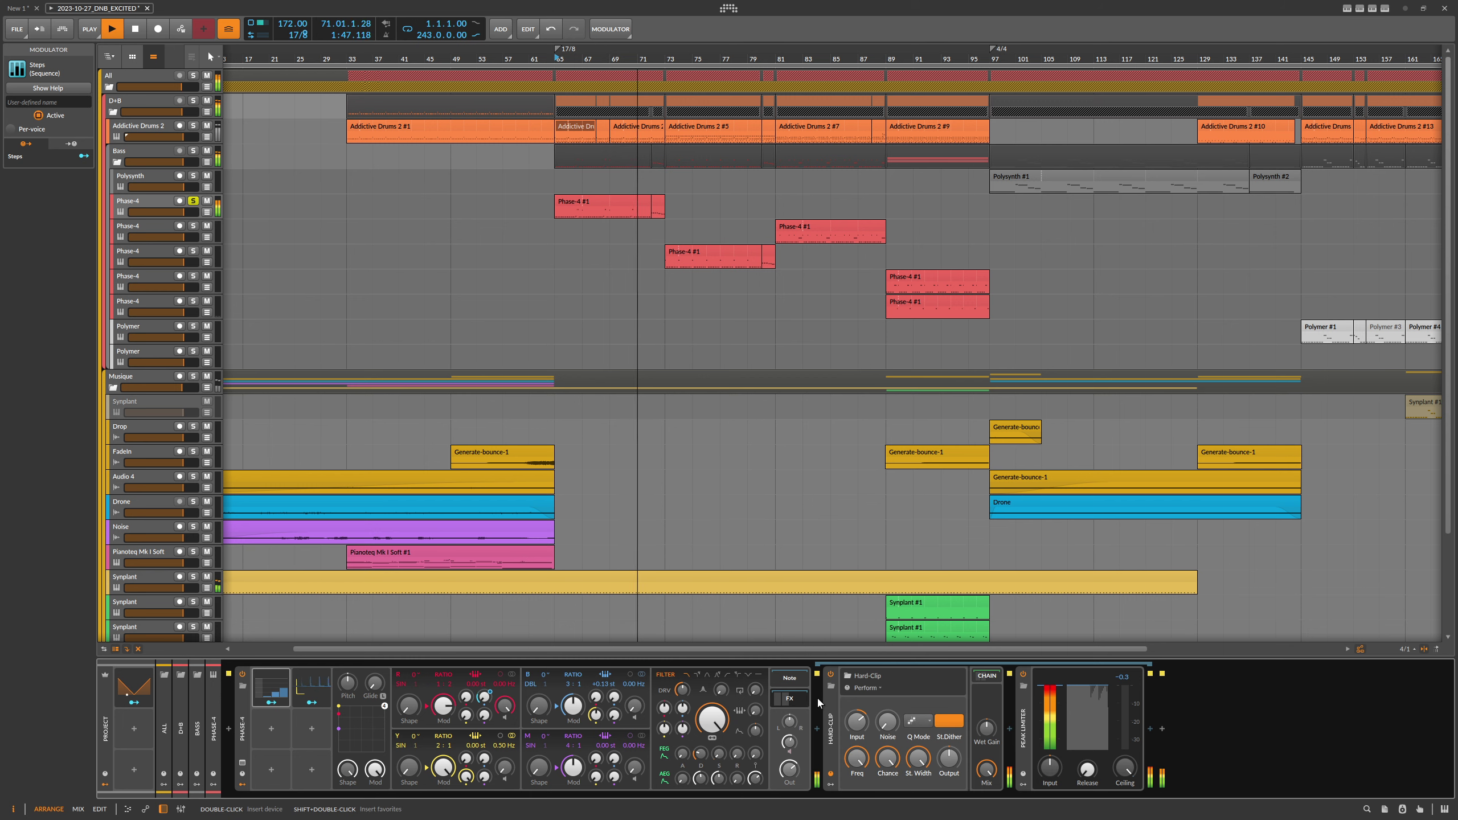
key(space)
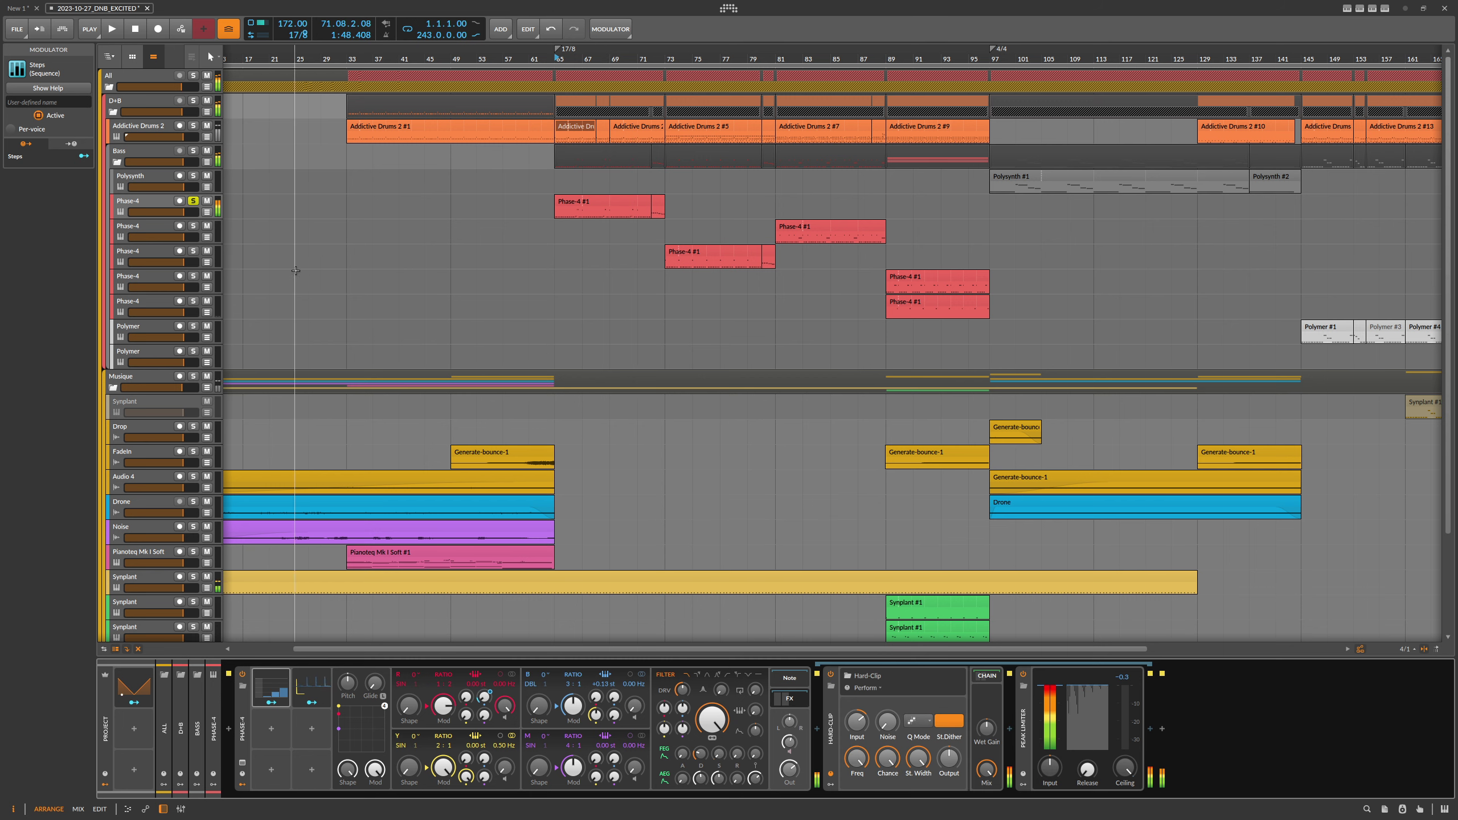
Show and hide the automation lane of the first Phase-4 track, and select its Phase-4 device to examine the modulations.
click(206, 212)
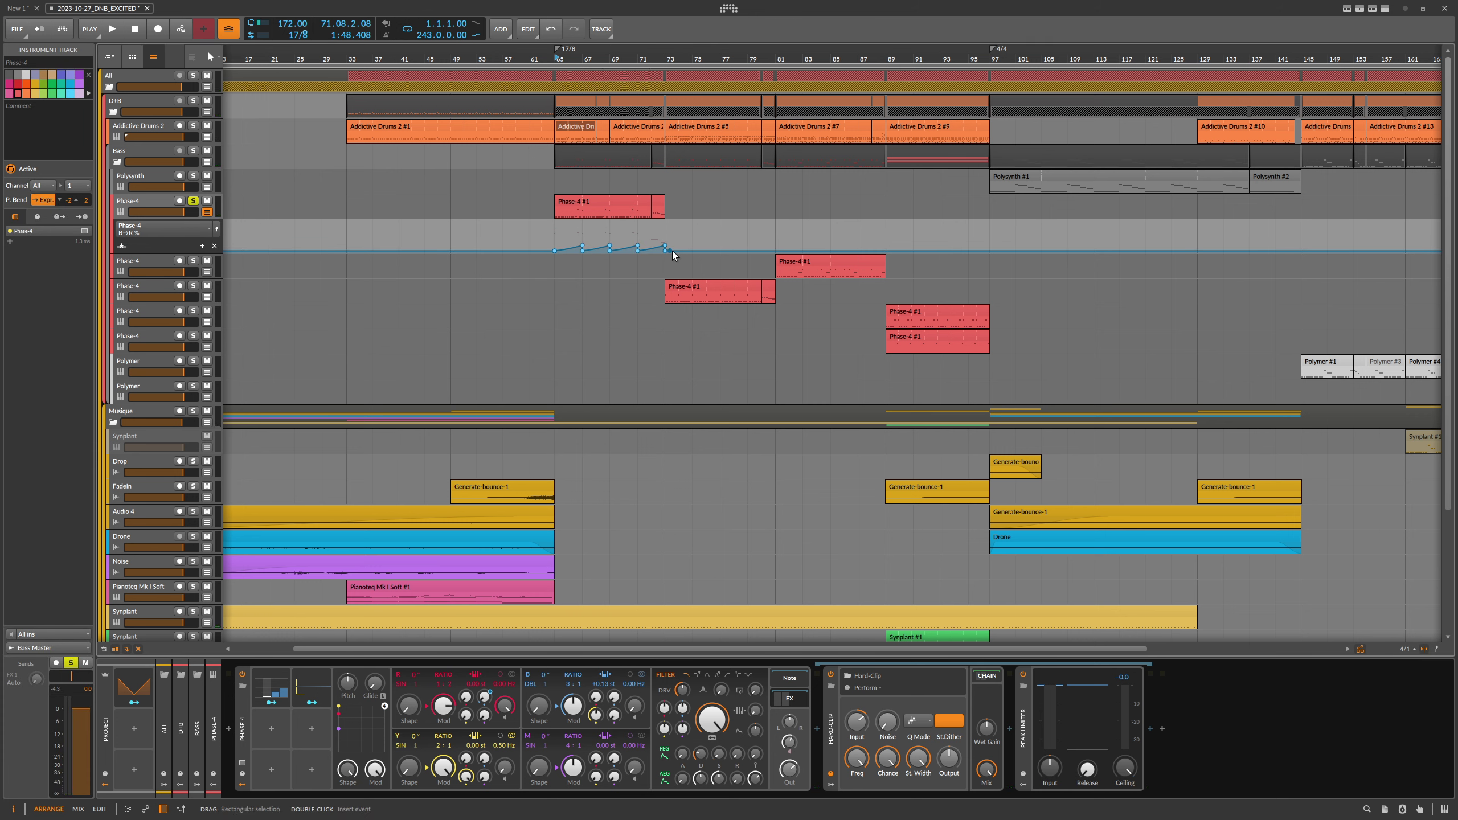
click(207, 212)
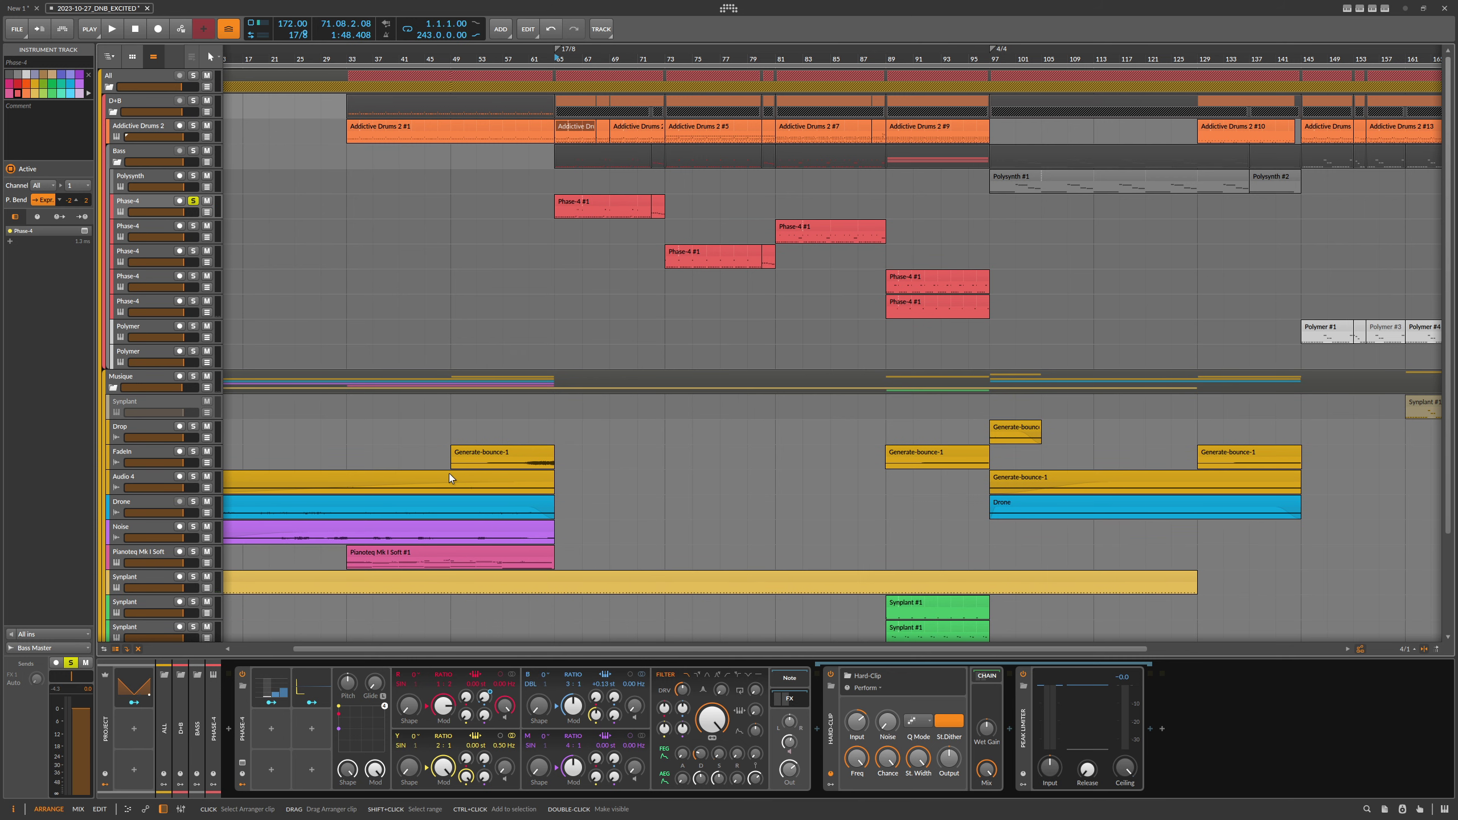
click(246, 711)
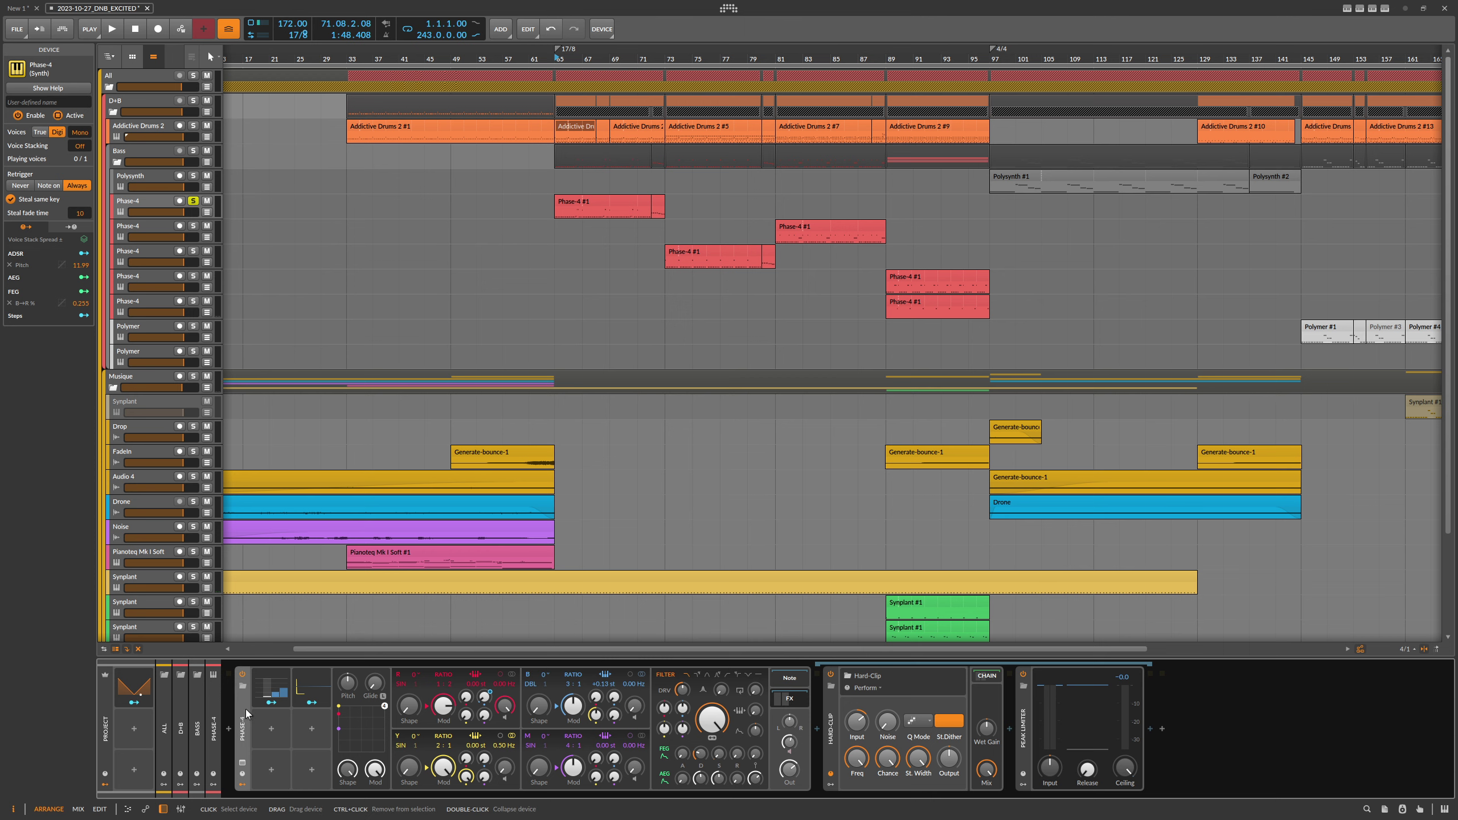
Clear the first Phase-4 solo and audition the second Phase-4 track soloed from bar 81 with its device chain shown.
click(166, 209)
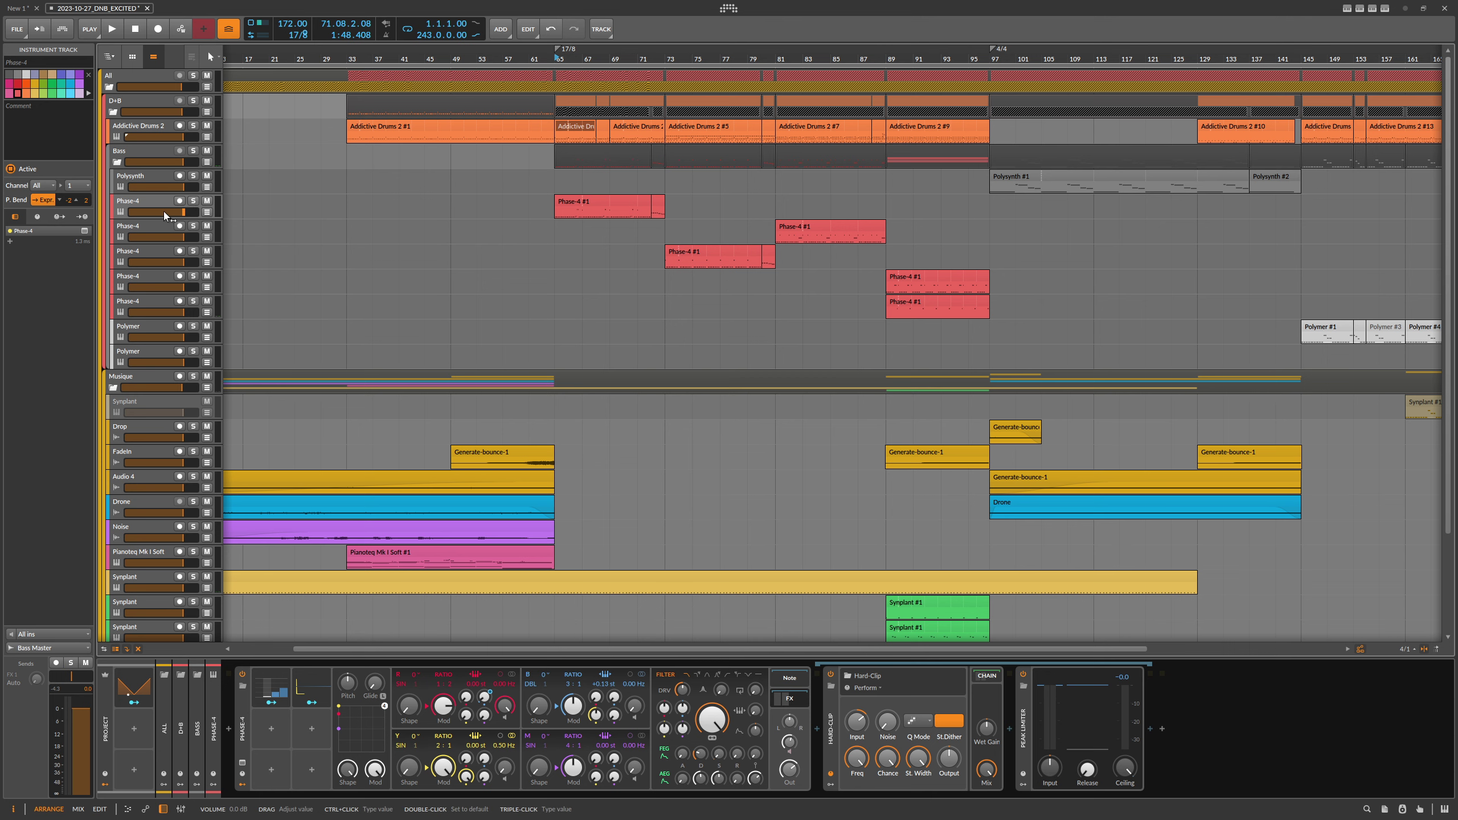
click(778, 60)
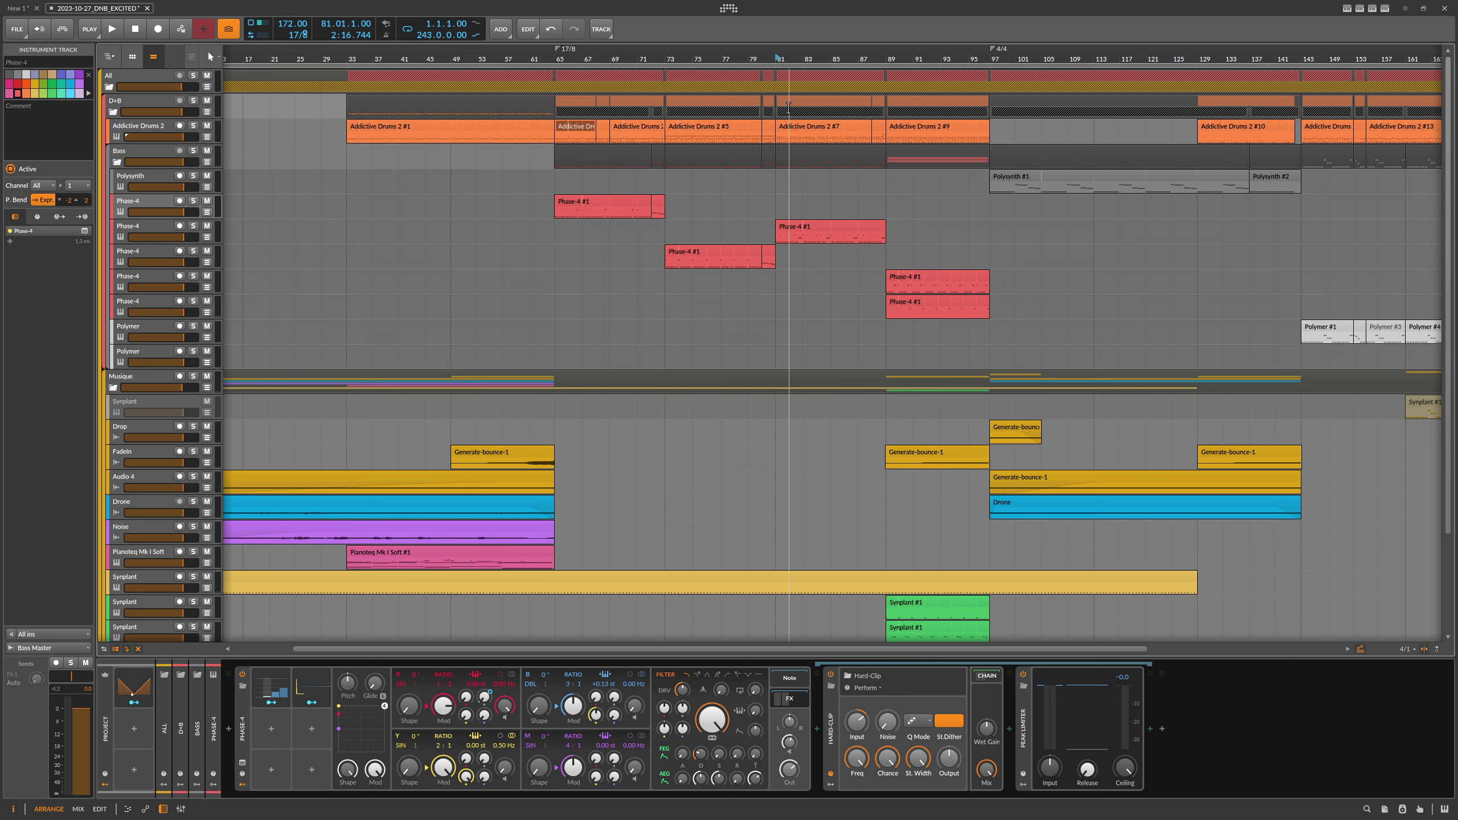
key(space)
click(148, 227)
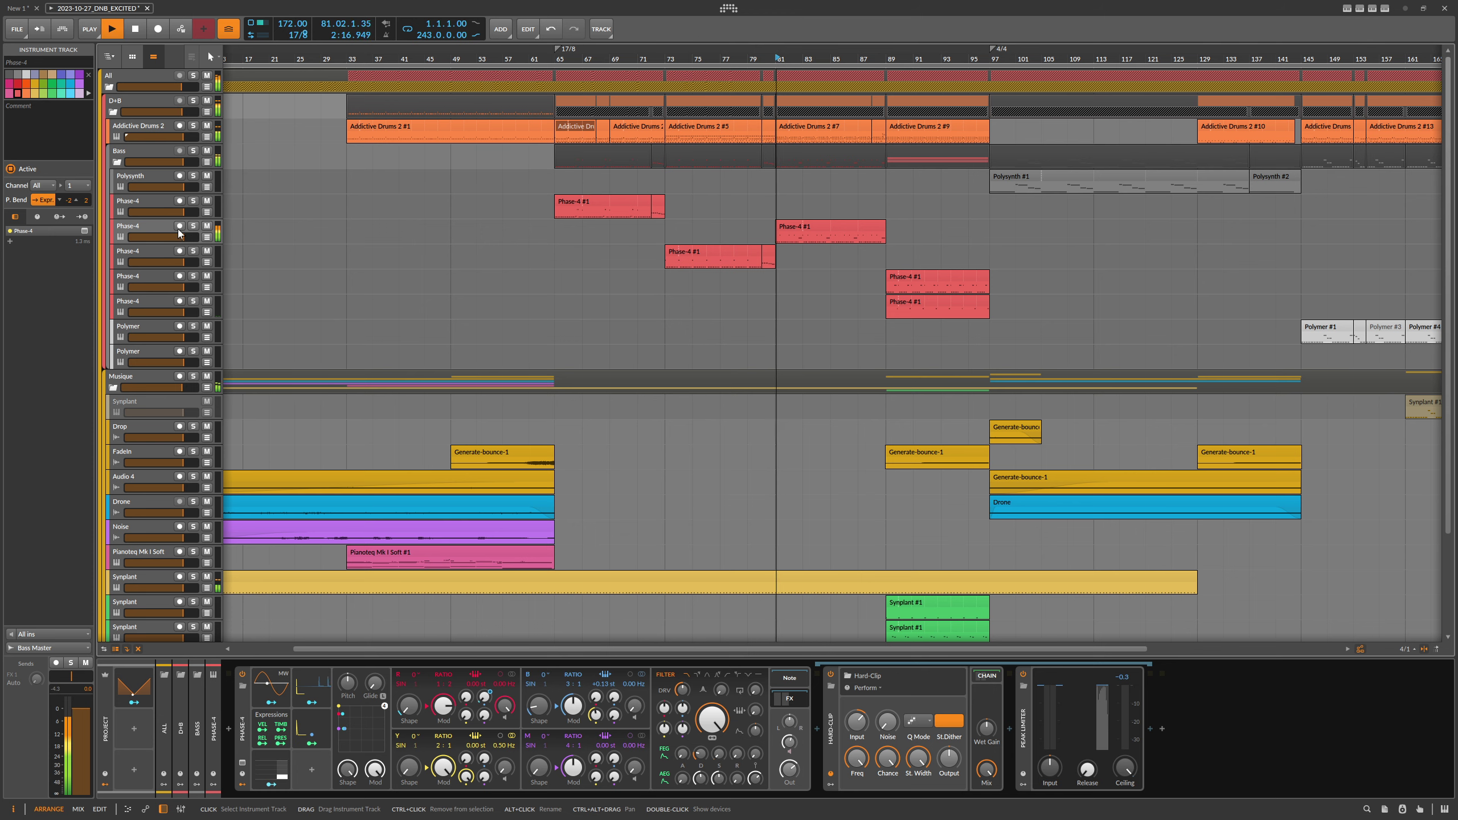
key(s)
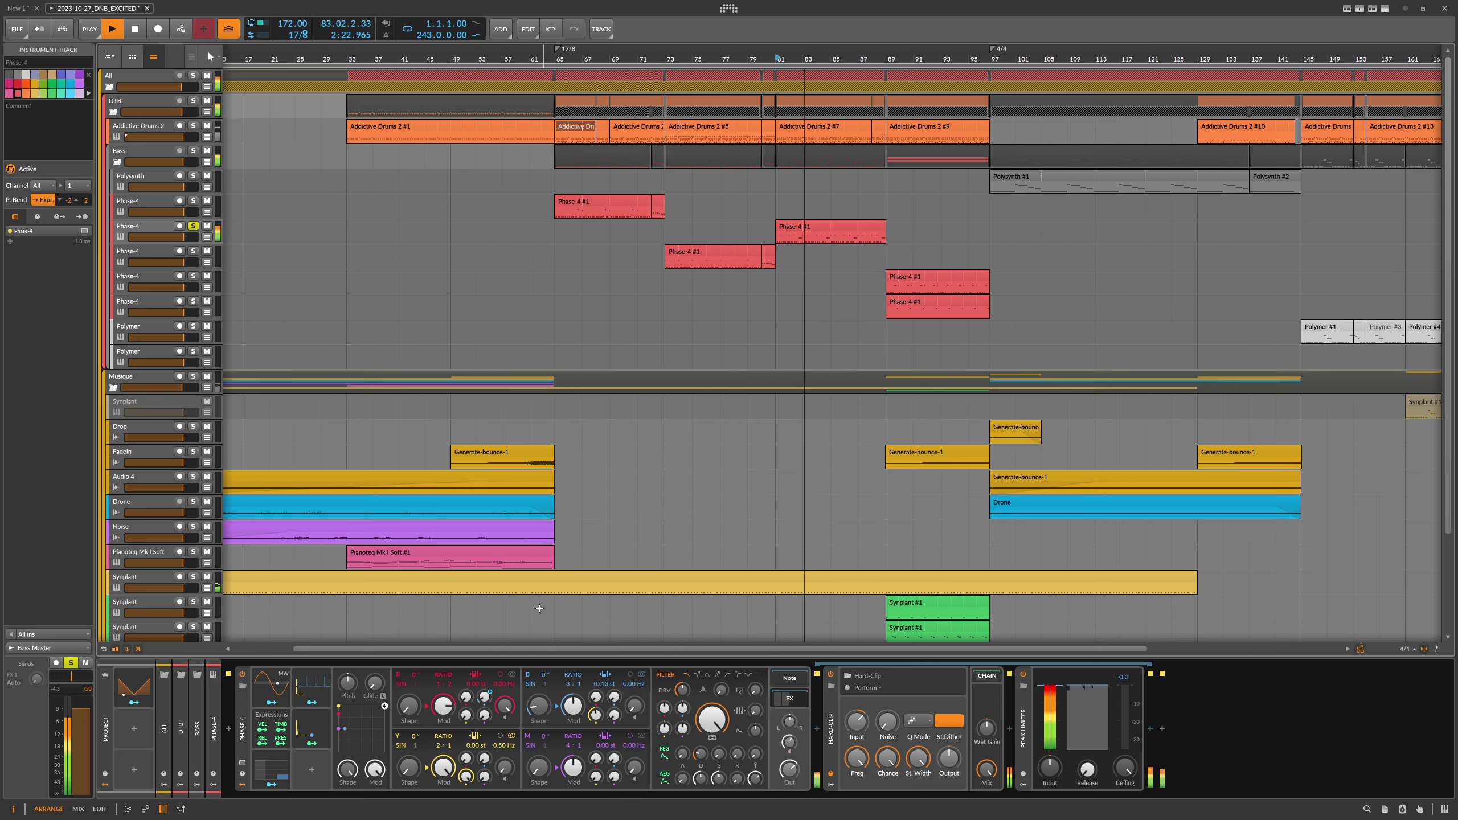
key(space)
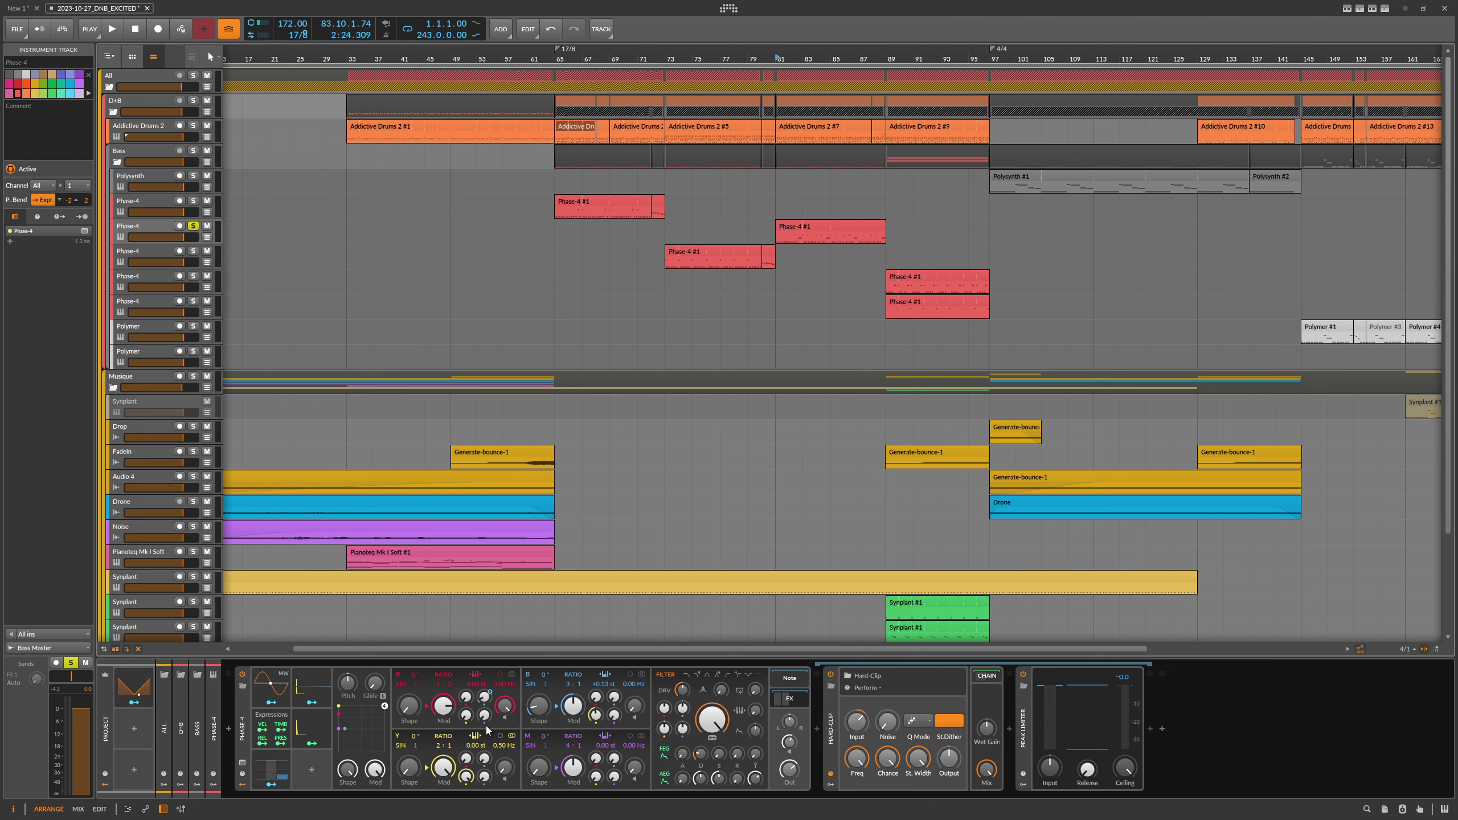
Switch the solo to the third Phase-4 track and audition it from bar 73.
click(672, 242)
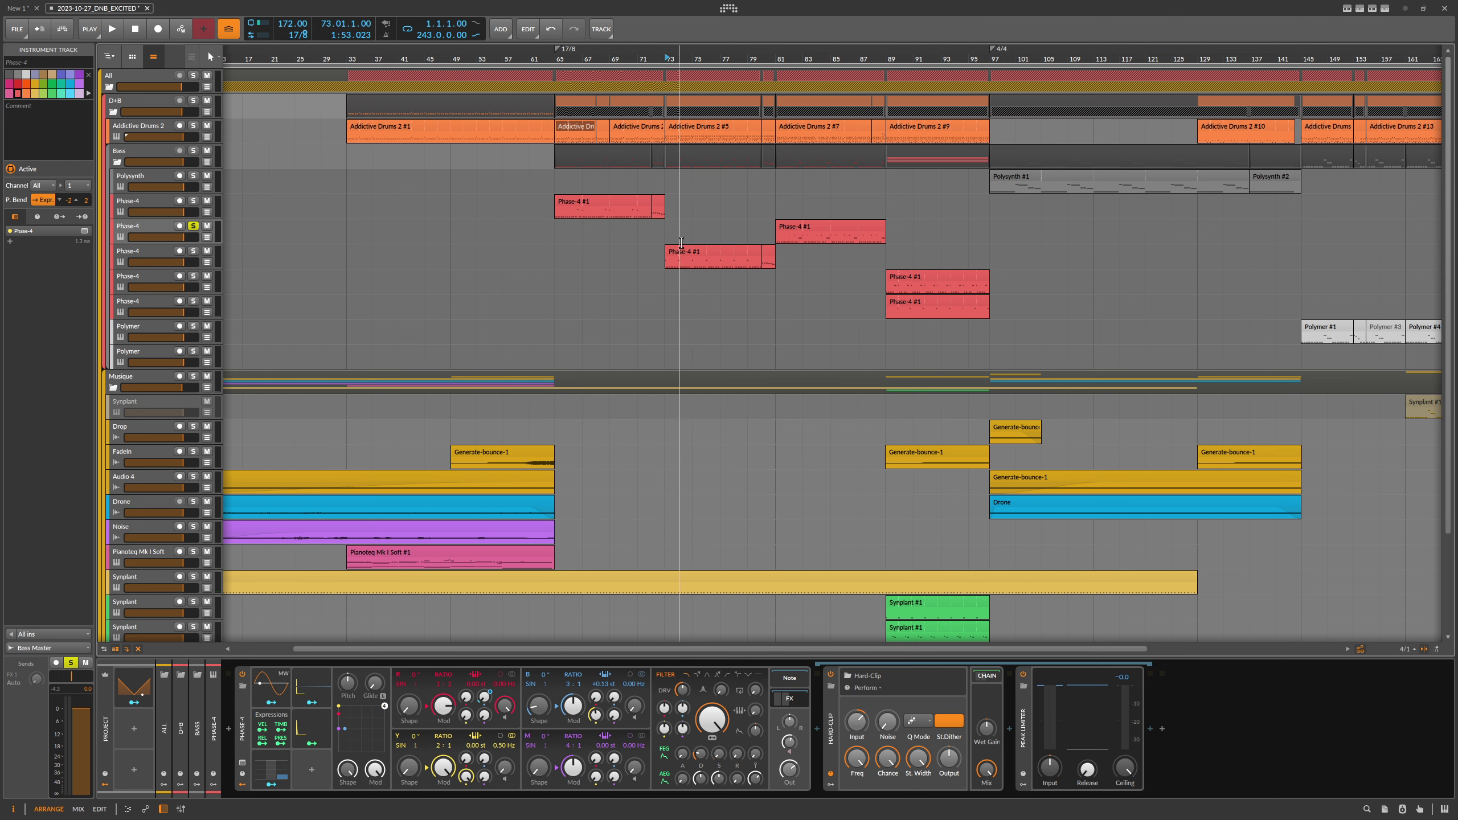
click(194, 252)
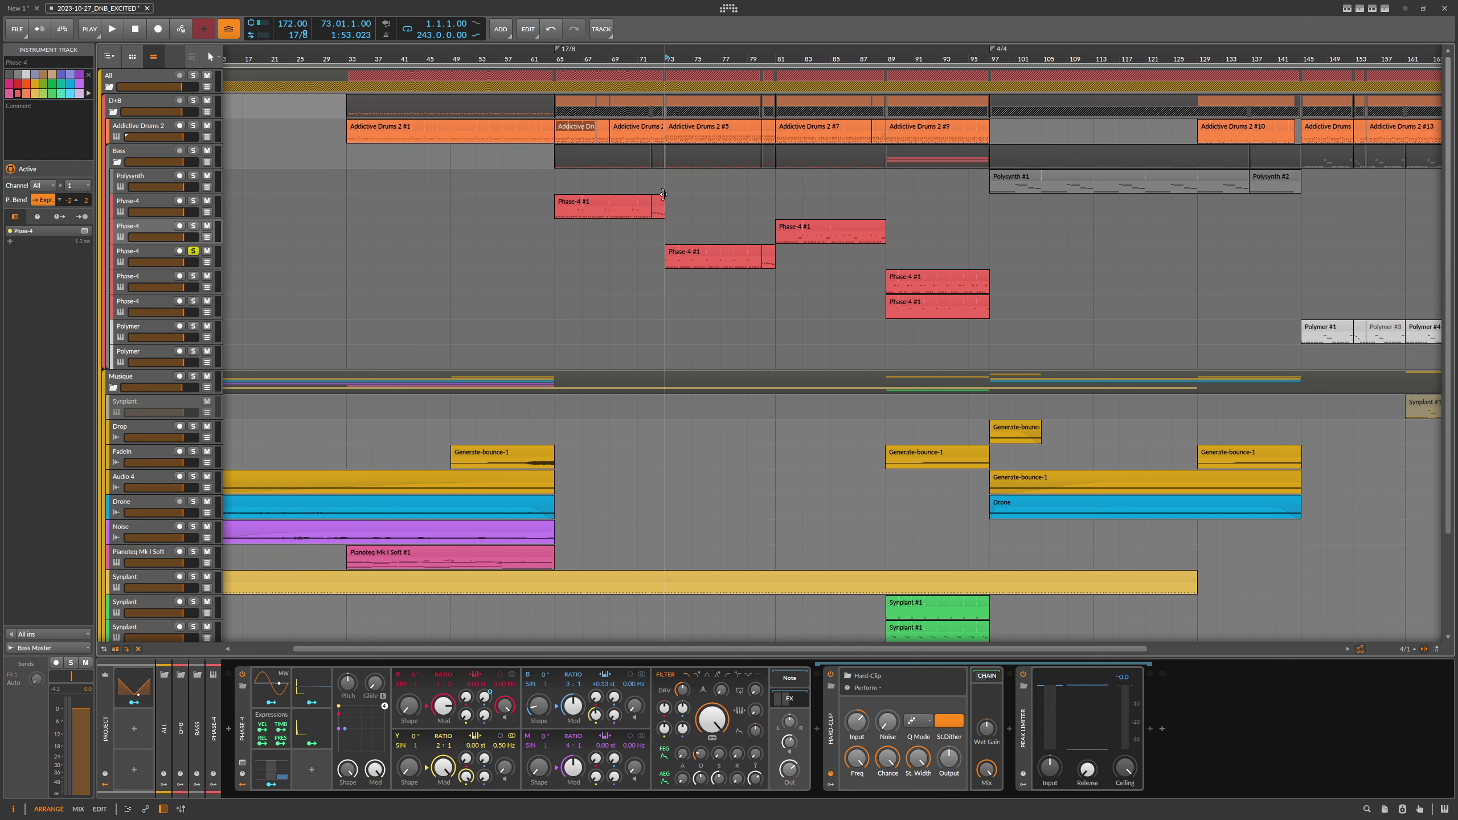
key(space)
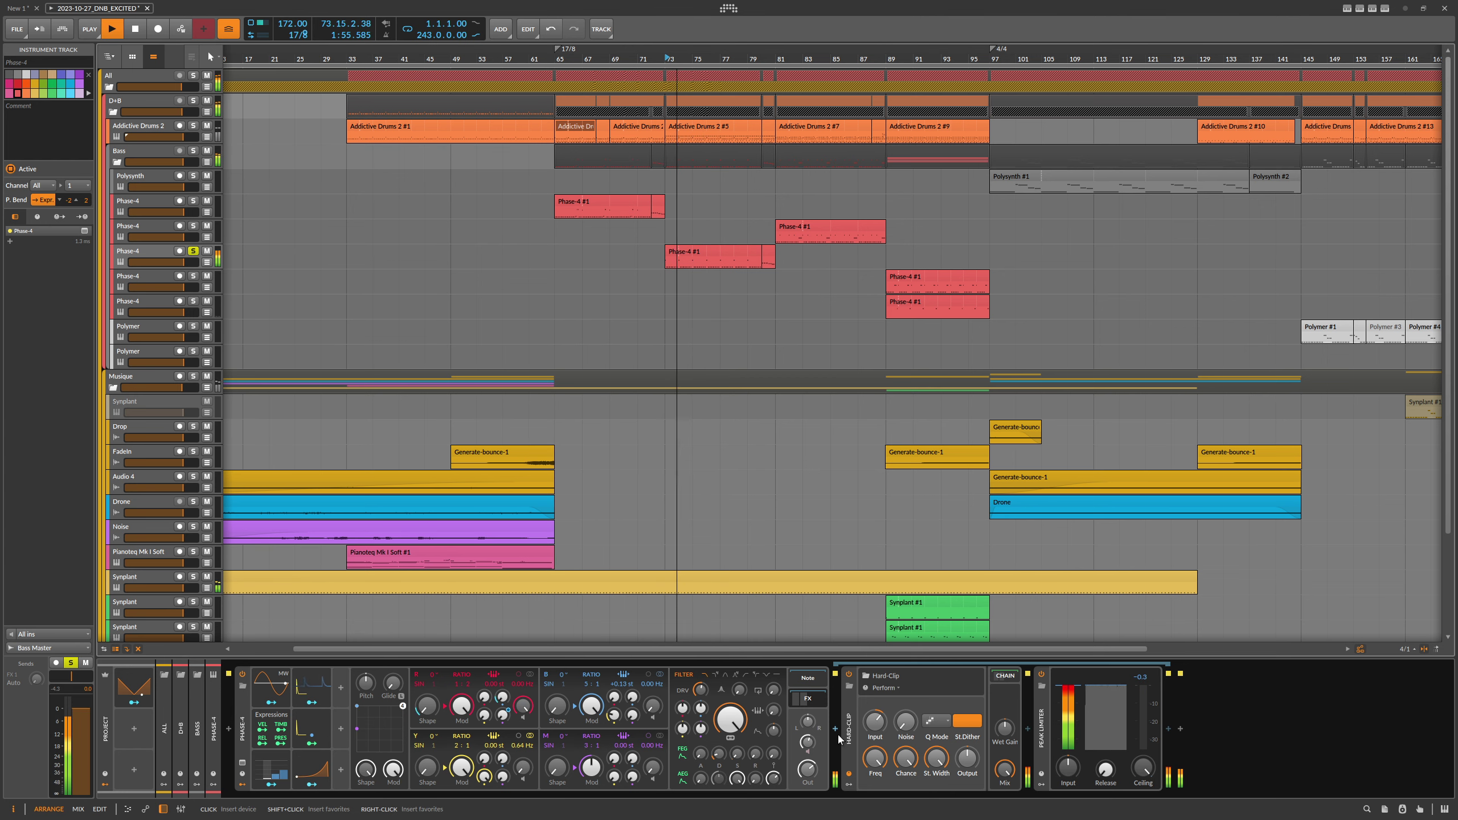
key(space)
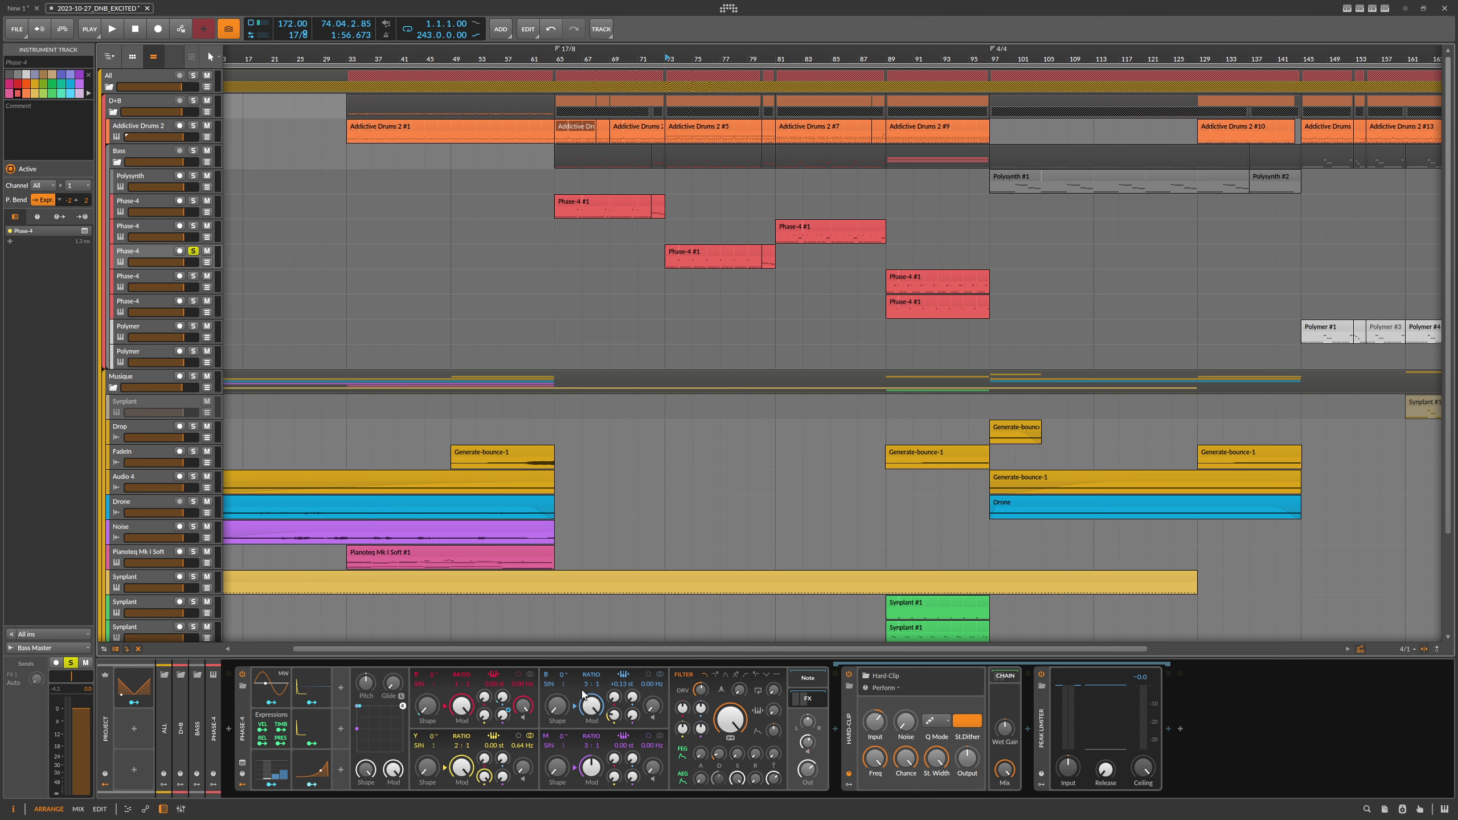
Set the decay of the third Phase-4's ADSR 1 pitch modulator to 23.1 % while playing from bar 73.
click(311, 702)
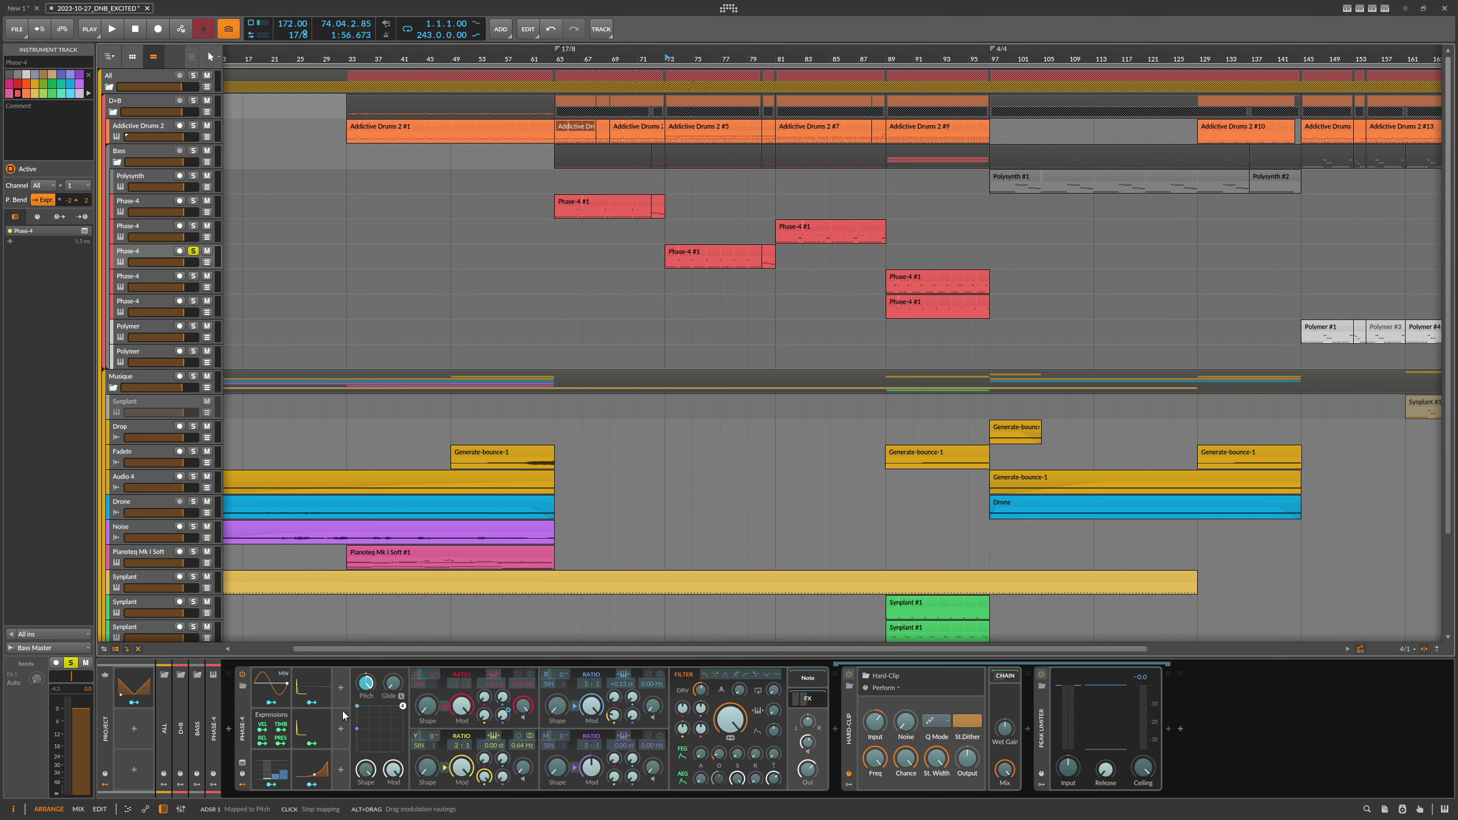
click(322, 703)
key(space)
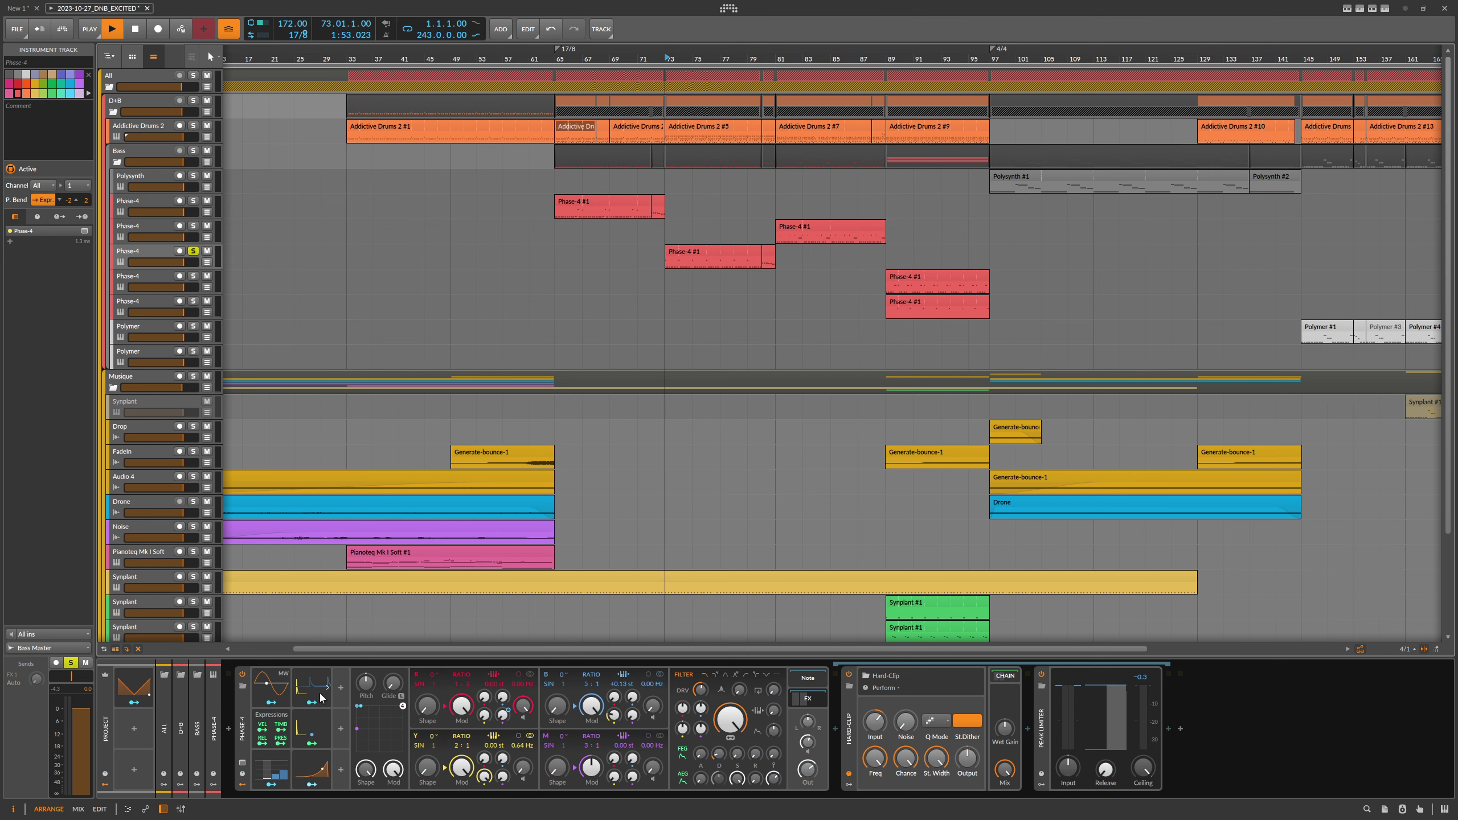
click(324, 704)
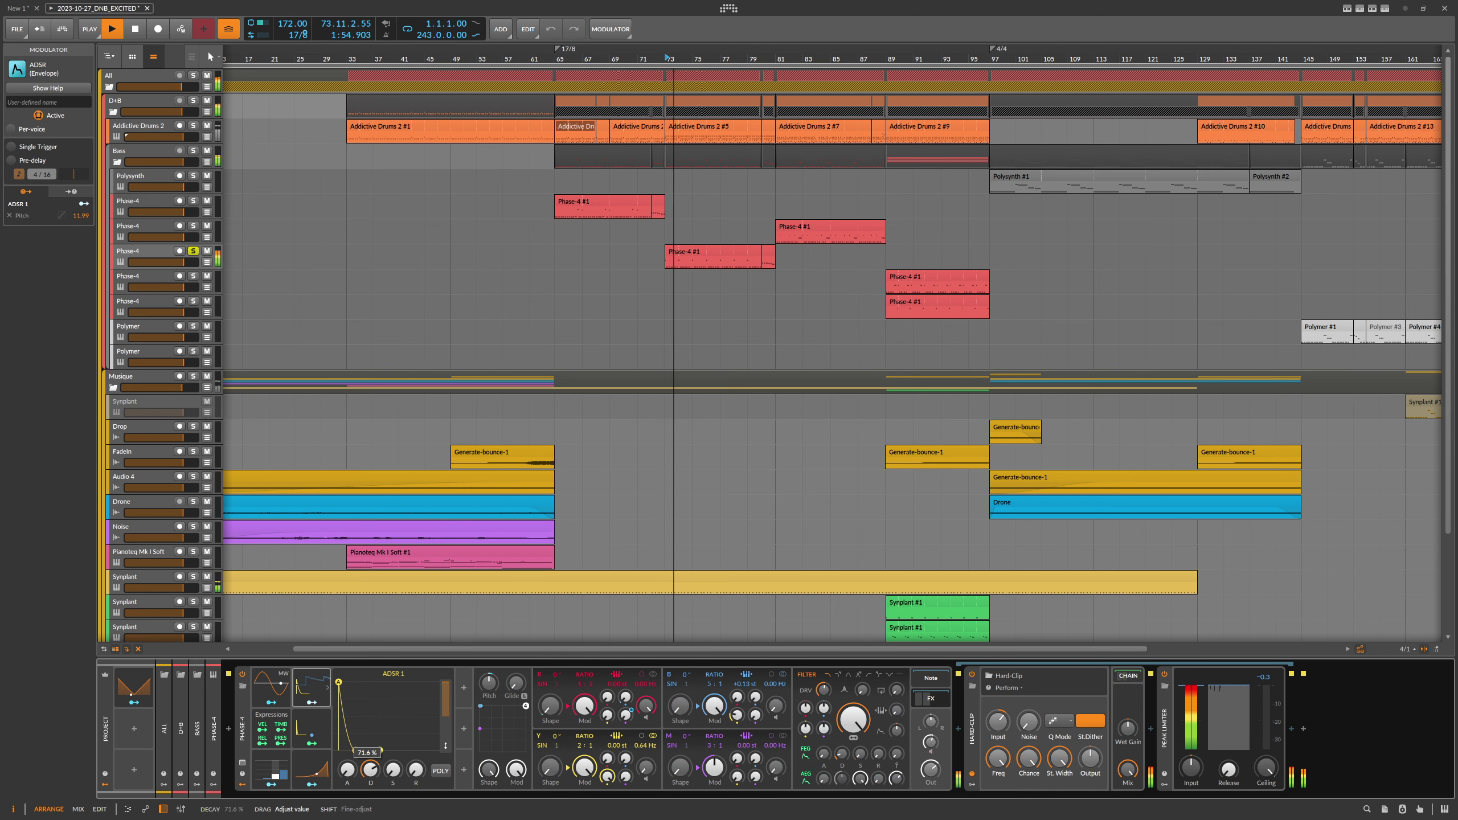
drag(371, 768, 370, 802)
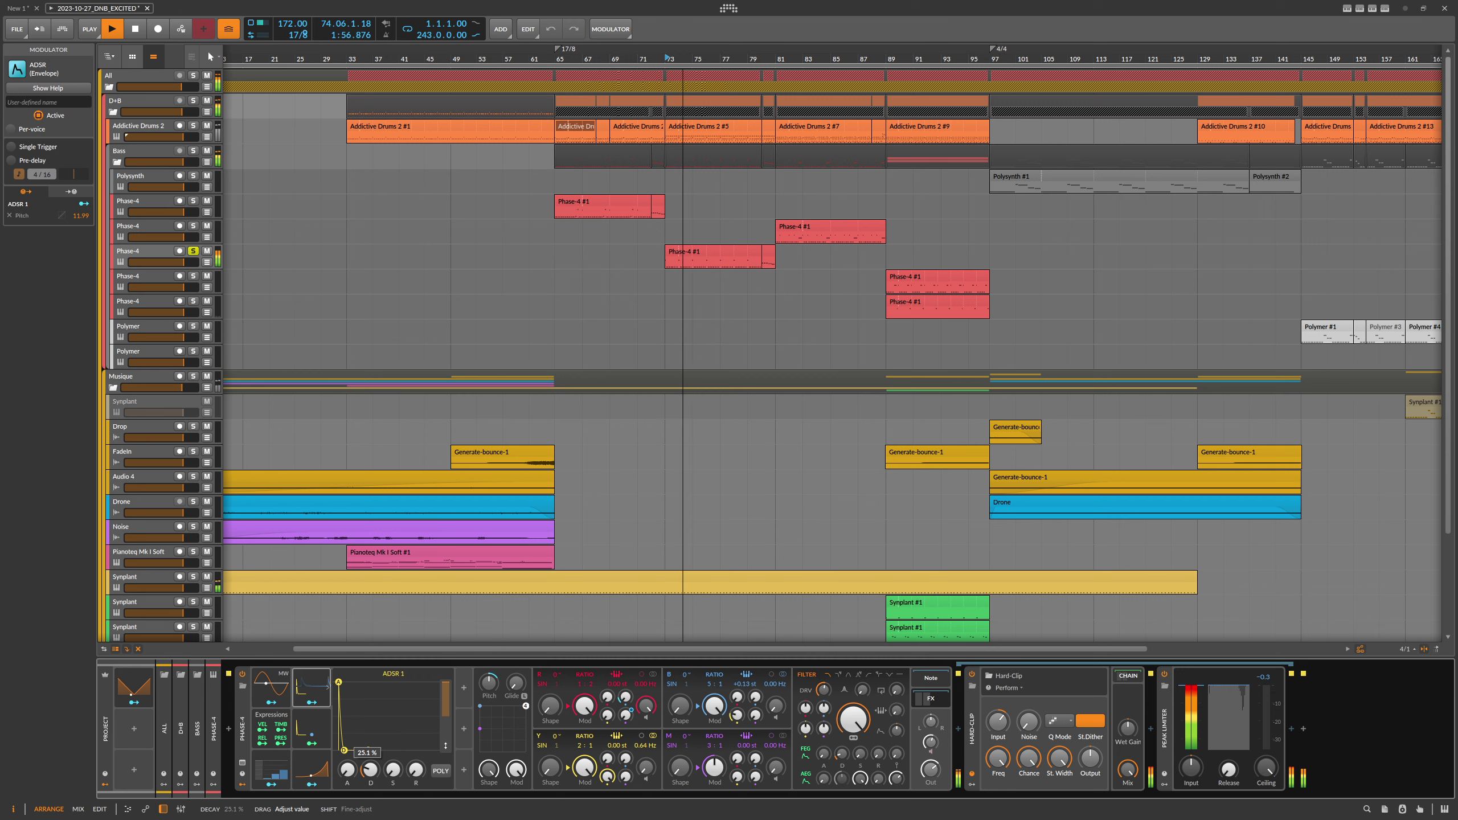
click(310, 711)
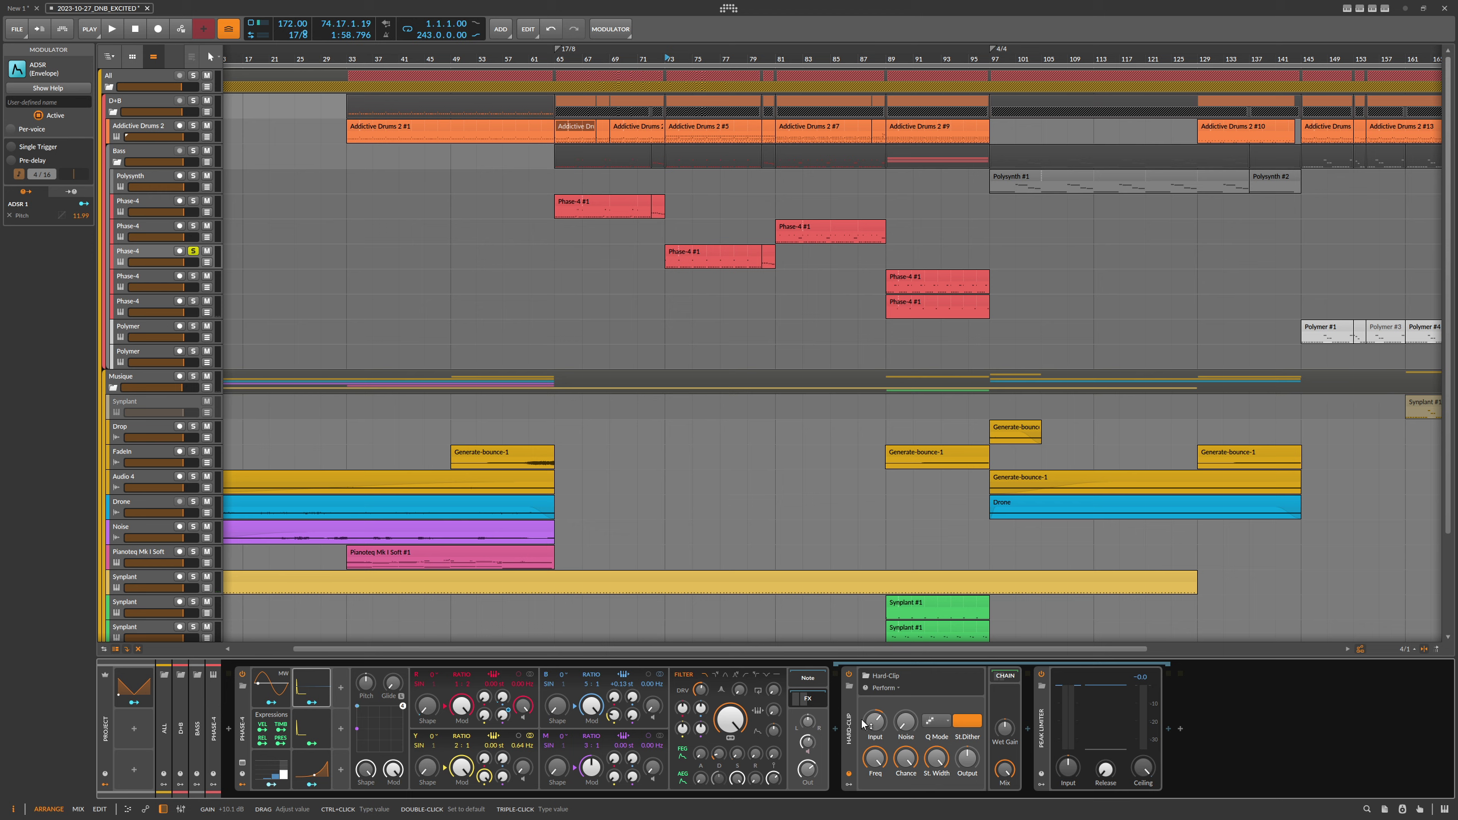
Play from bar 89 with the fourth and fifth Phase-4 tracks soloed together.
click(170, 275)
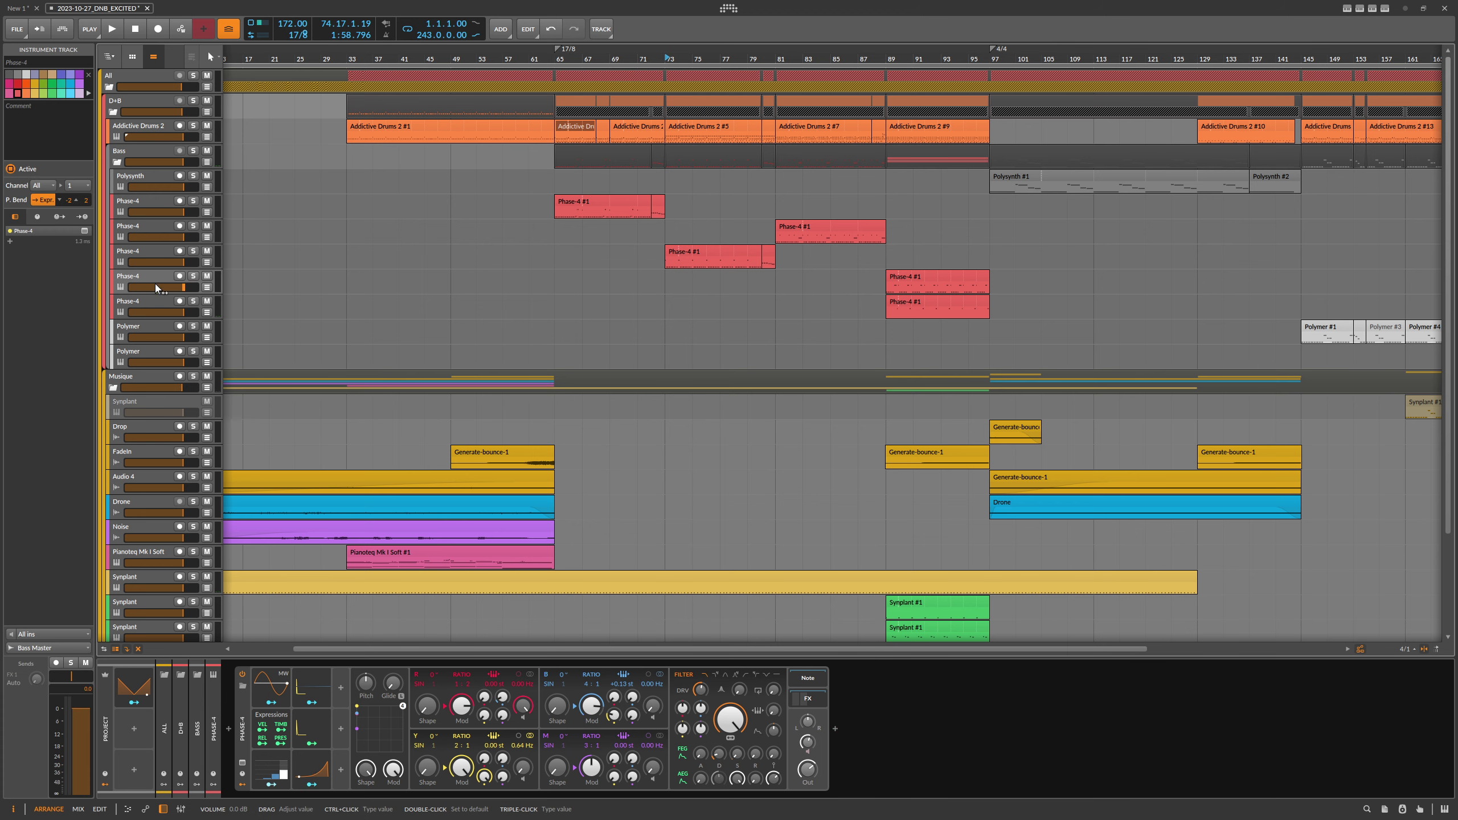
click(895, 61)
key(space)
click(191, 281)
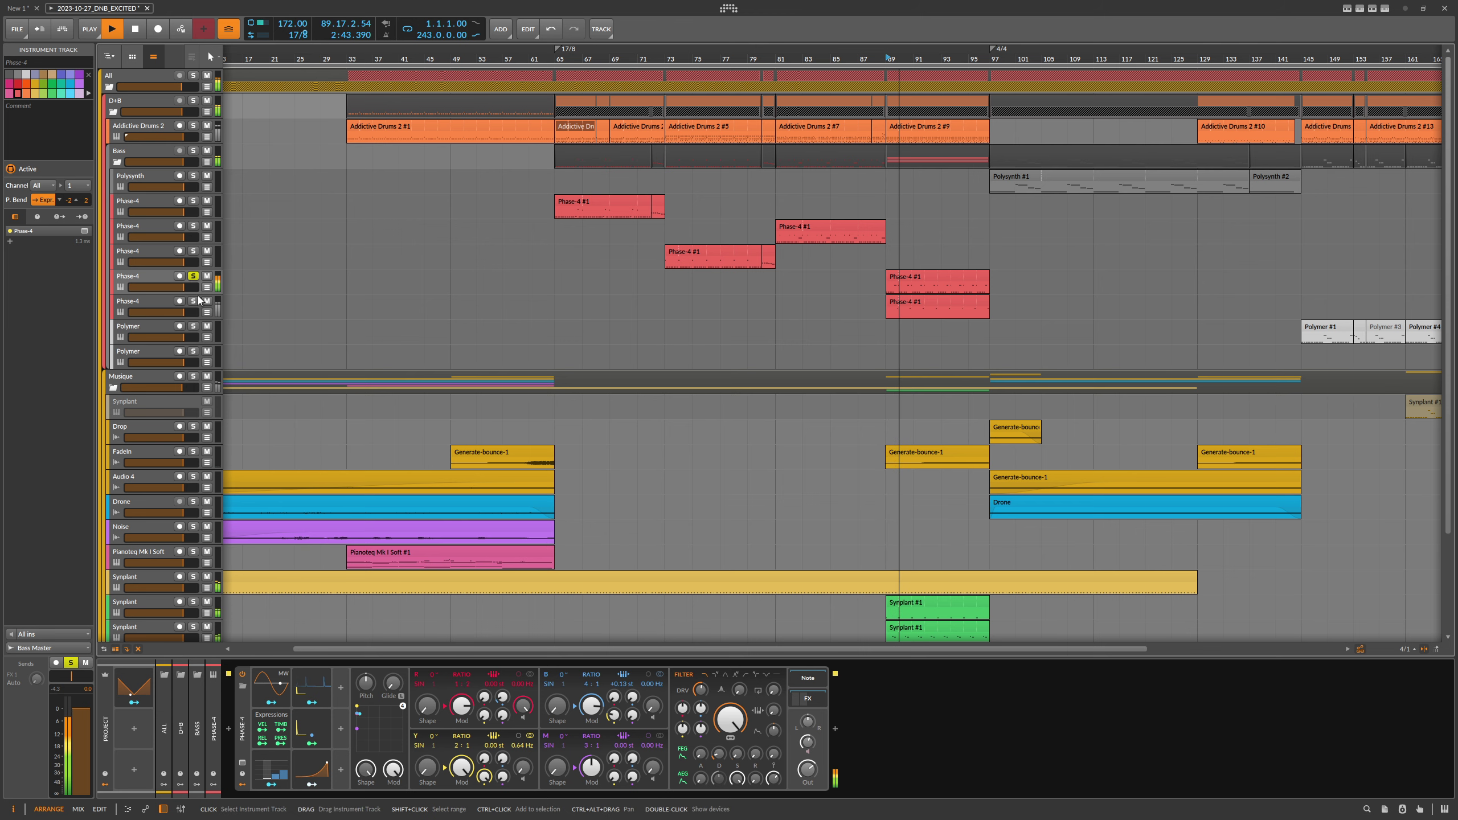
click(194, 301)
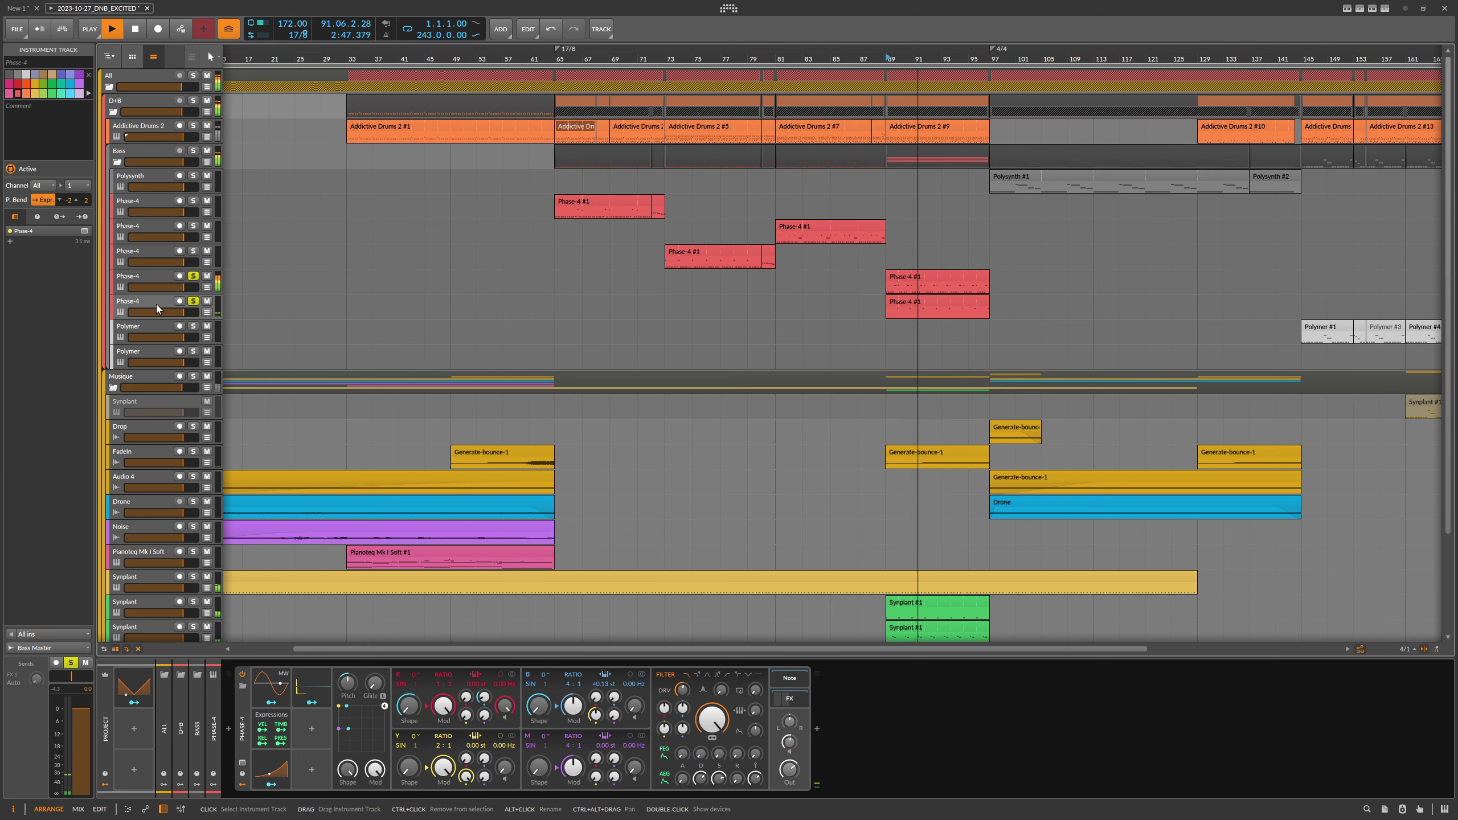
Open the FX chain inside the fifth Phase-4 device to examine its Sweep device, stop playback and collapse the chain.
click(781, 702)
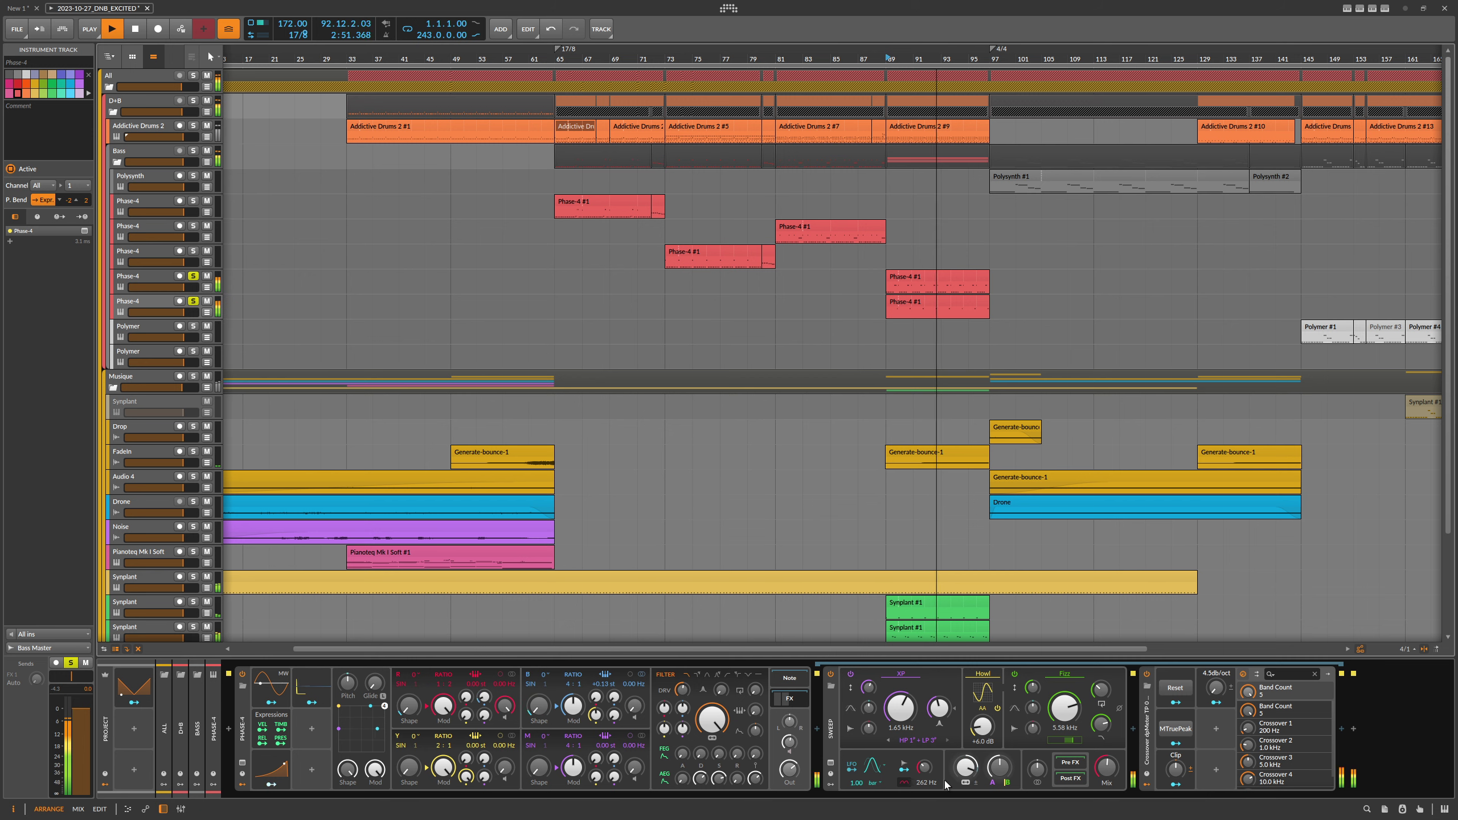
key(space)
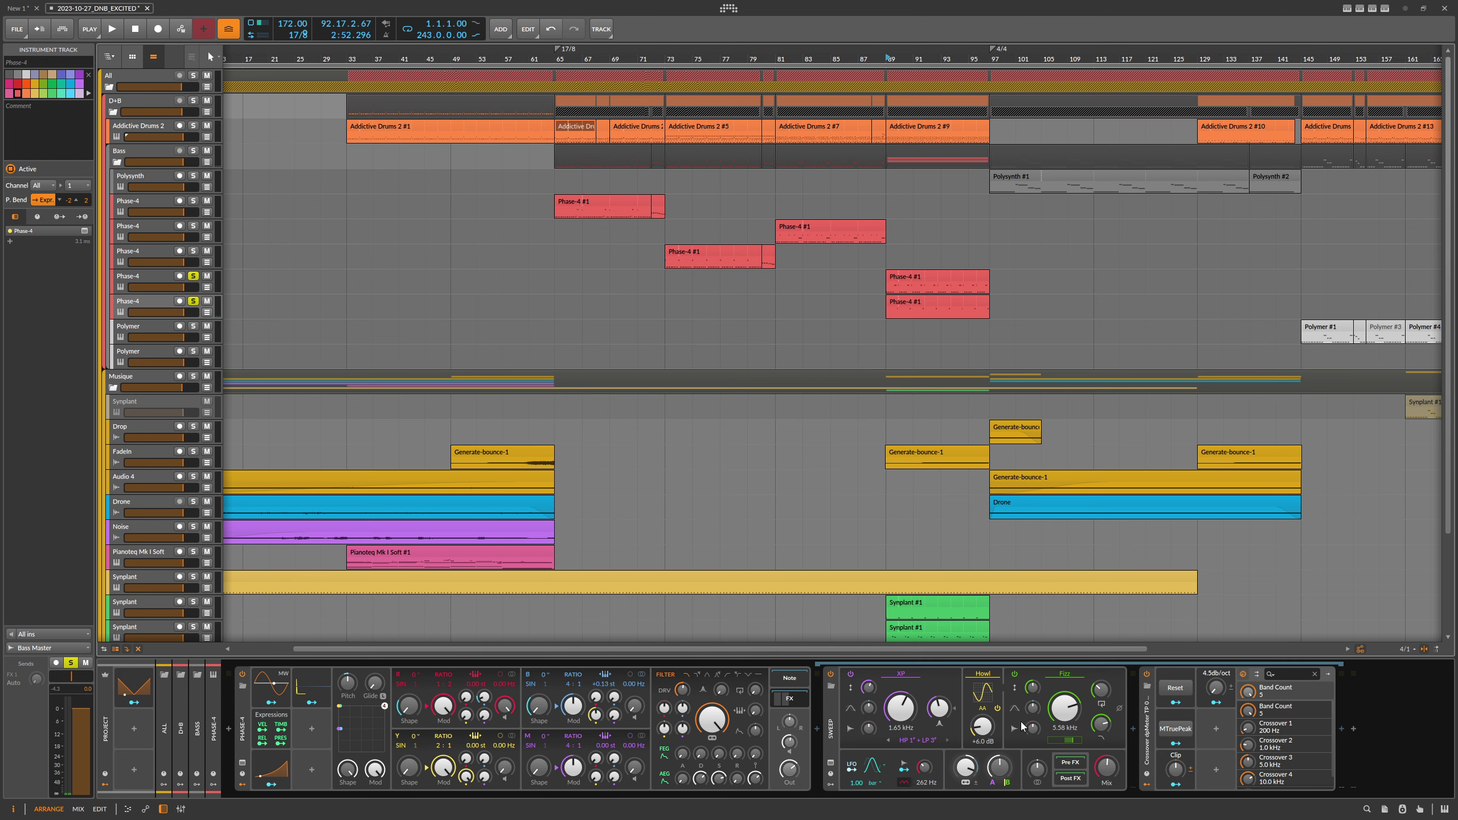
key(Delete)
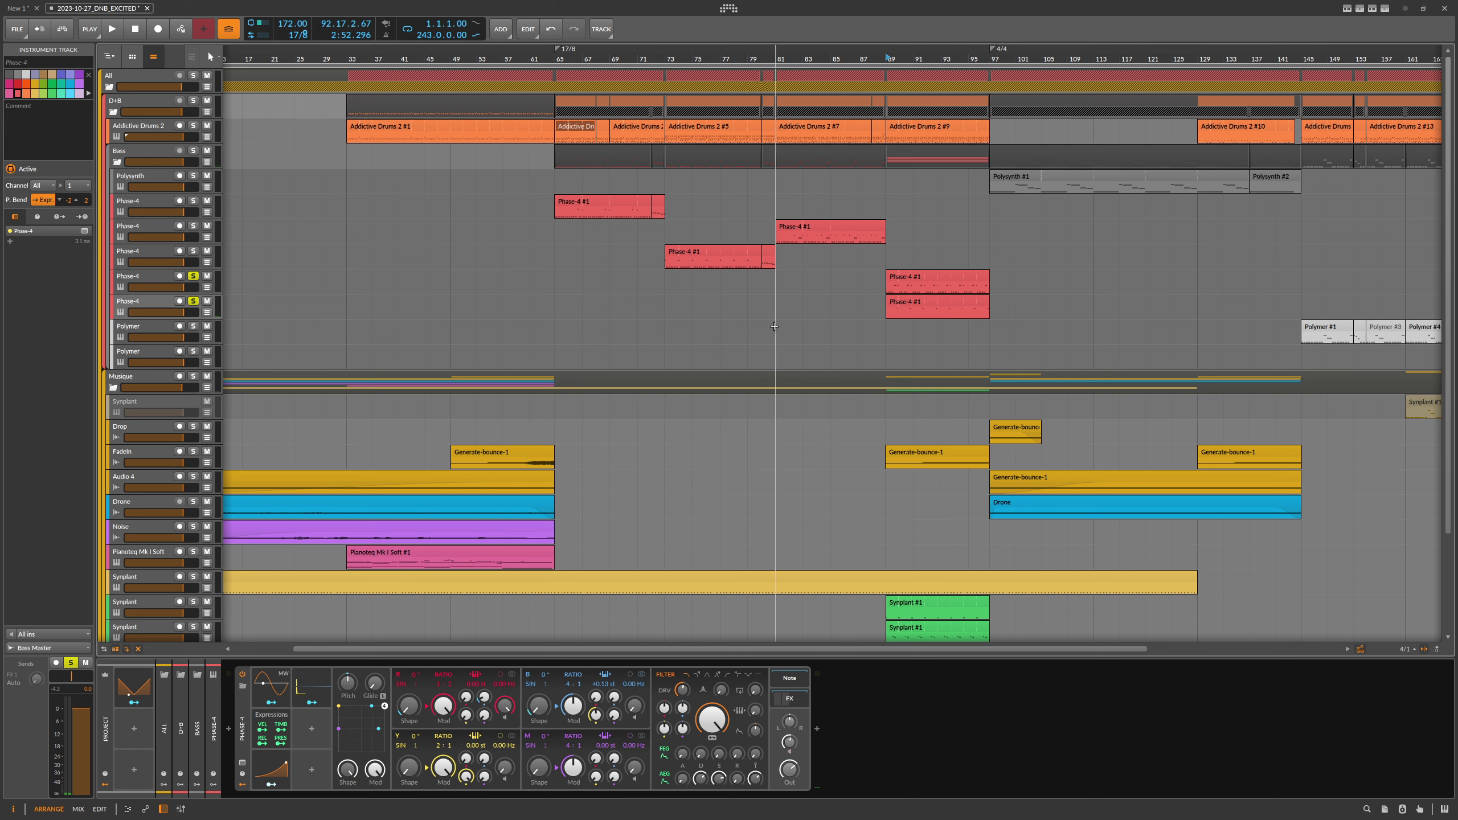
Clear the Phase-4 solos and audition the first Polymer track soloed from bar 145 with its device shown.
click(194, 278)
click(194, 277)
click(166, 329)
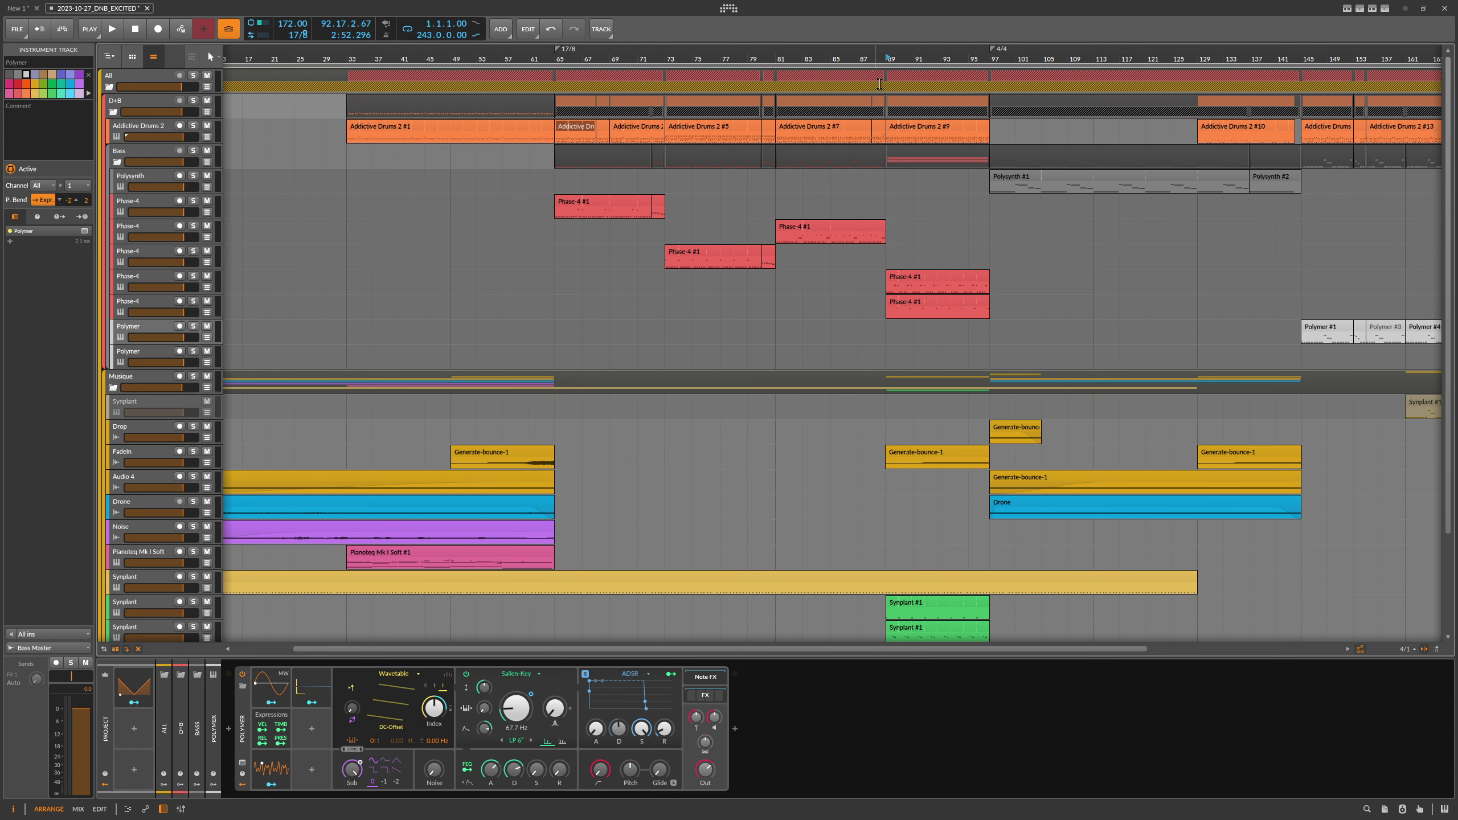
drag(956, 57, 669, 57)
click(852, 57)
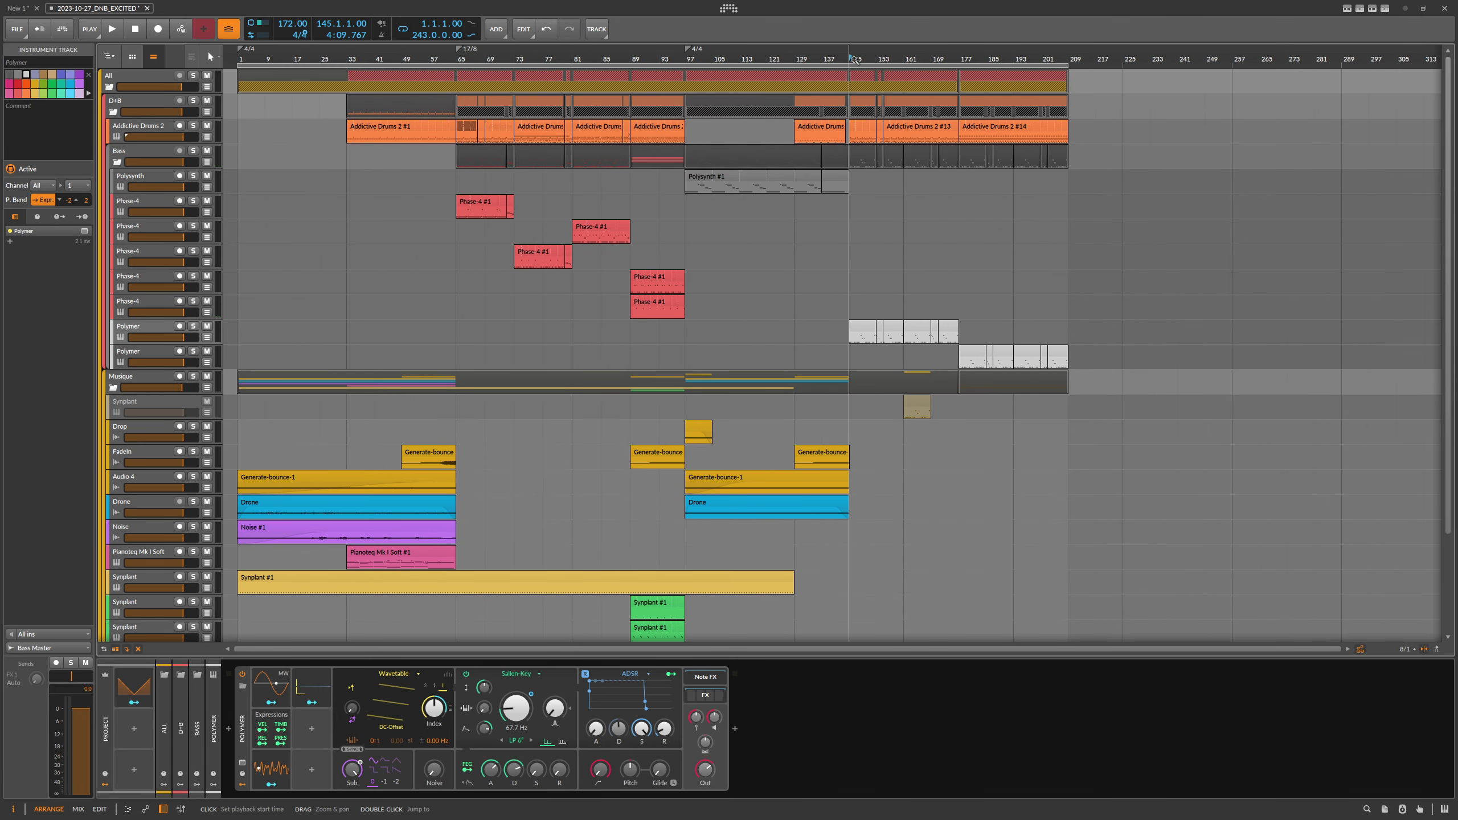
key(space)
click(194, 326)
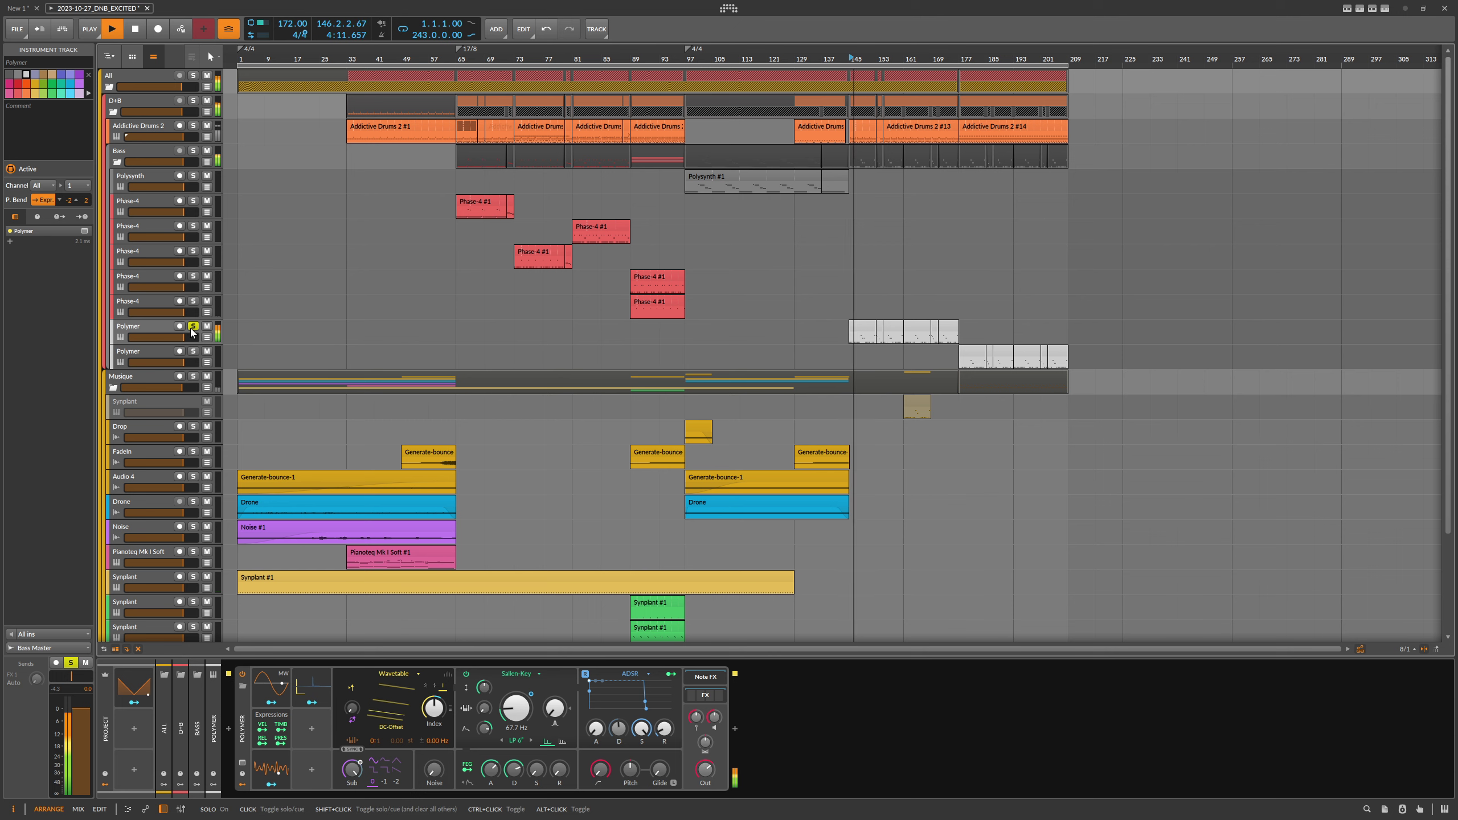
click(194, 326)
key(space)
Play from bar 177 with the second Polymer track soloed, clear its solo and stop playback.
click(961, 58)
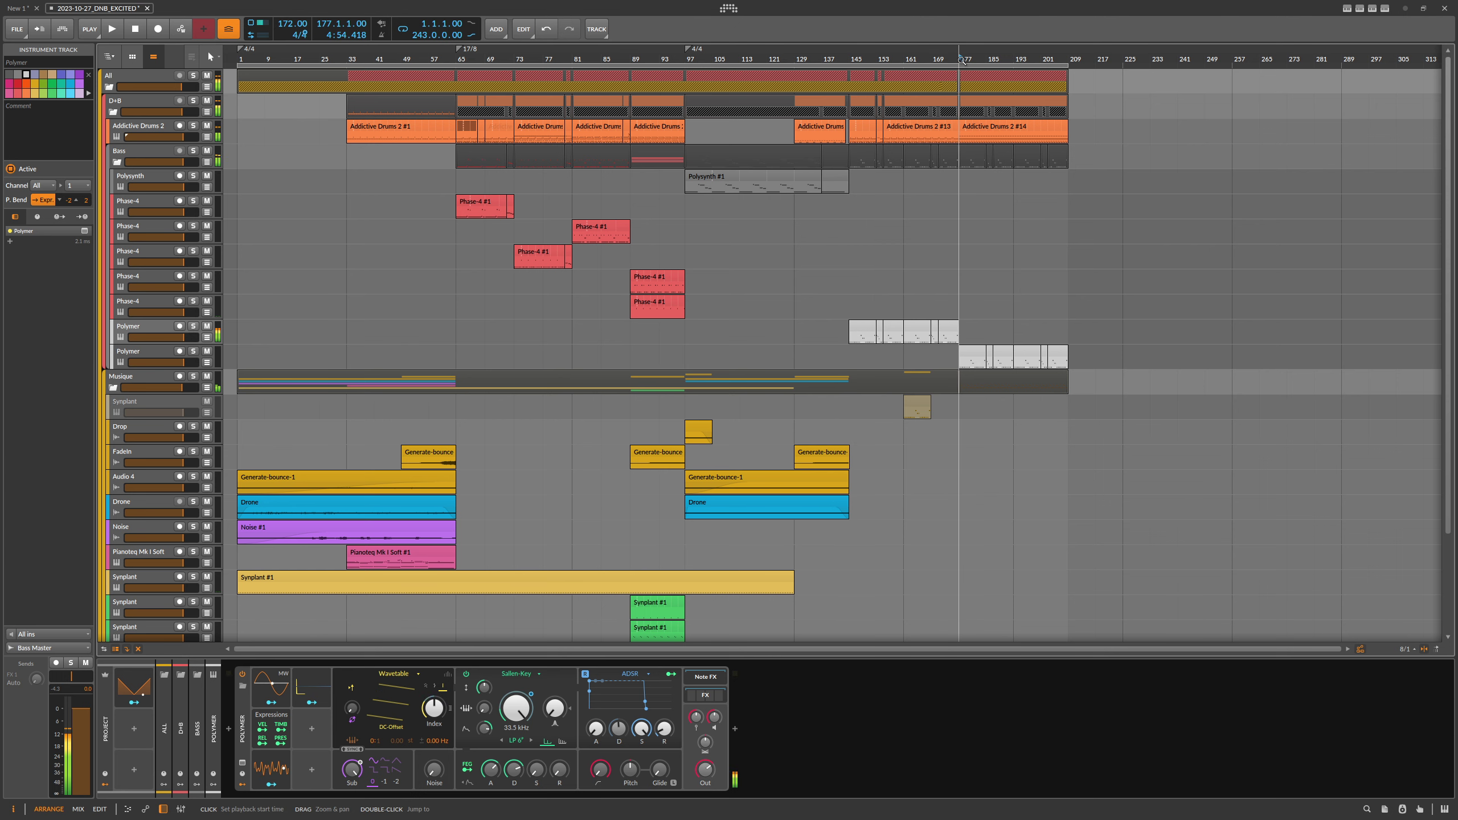
key(space)
click(193, 351)
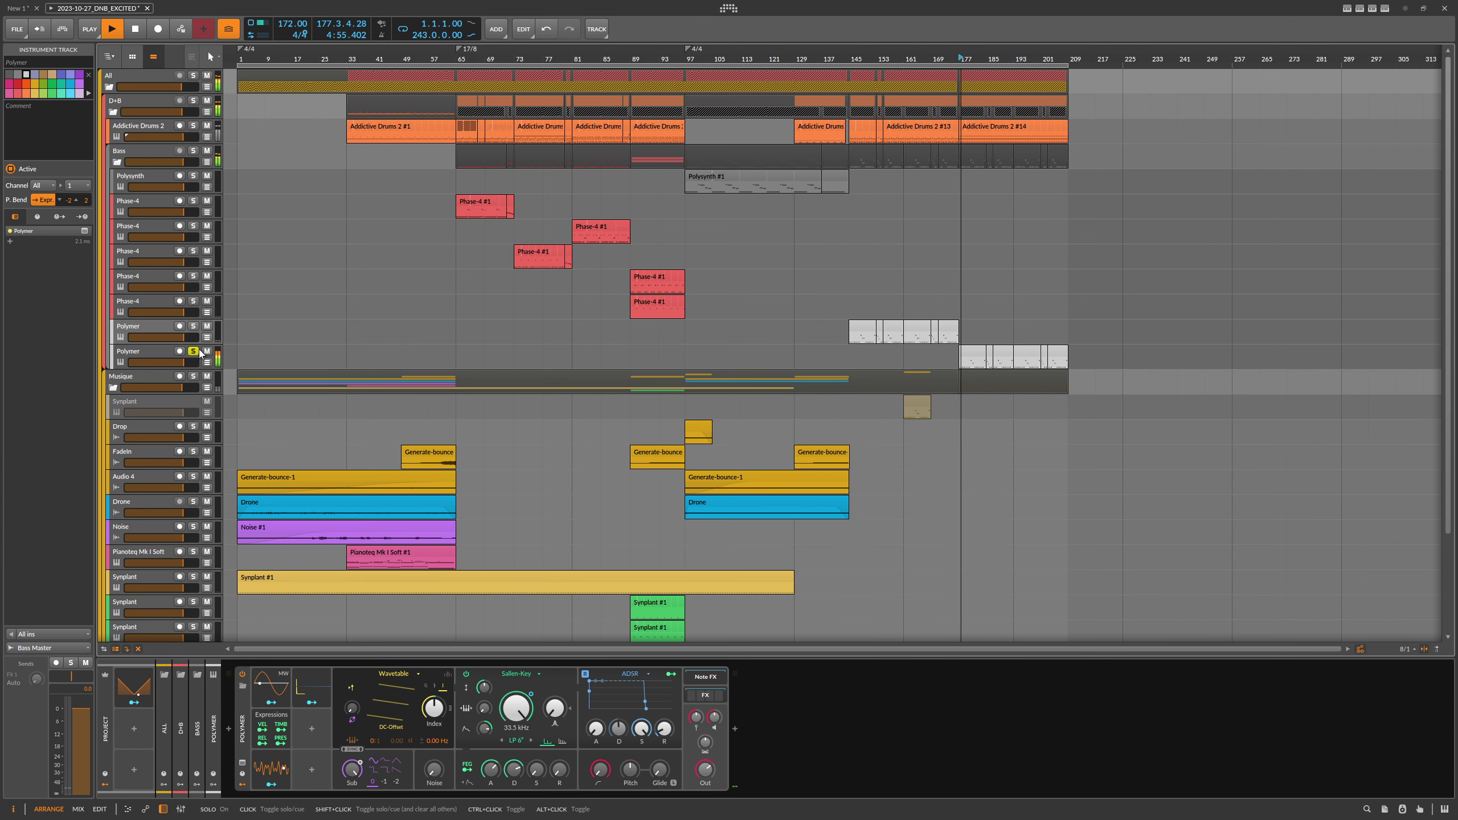
click(199, 351)
key(space)
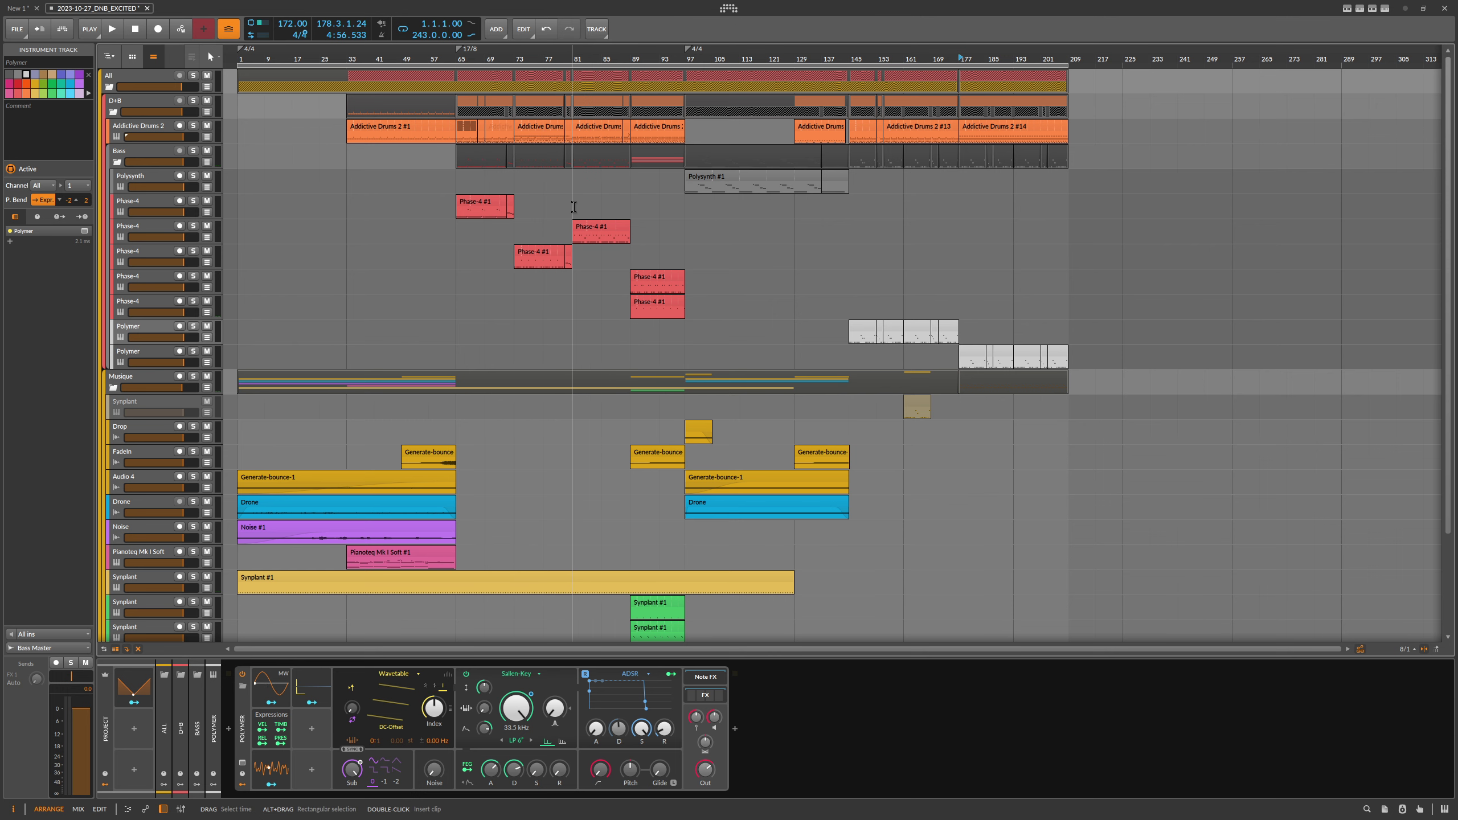
Solo the Polysynth track and play it from bar 97 with its device chain shown.
click(687, 60)
click(193, 176)
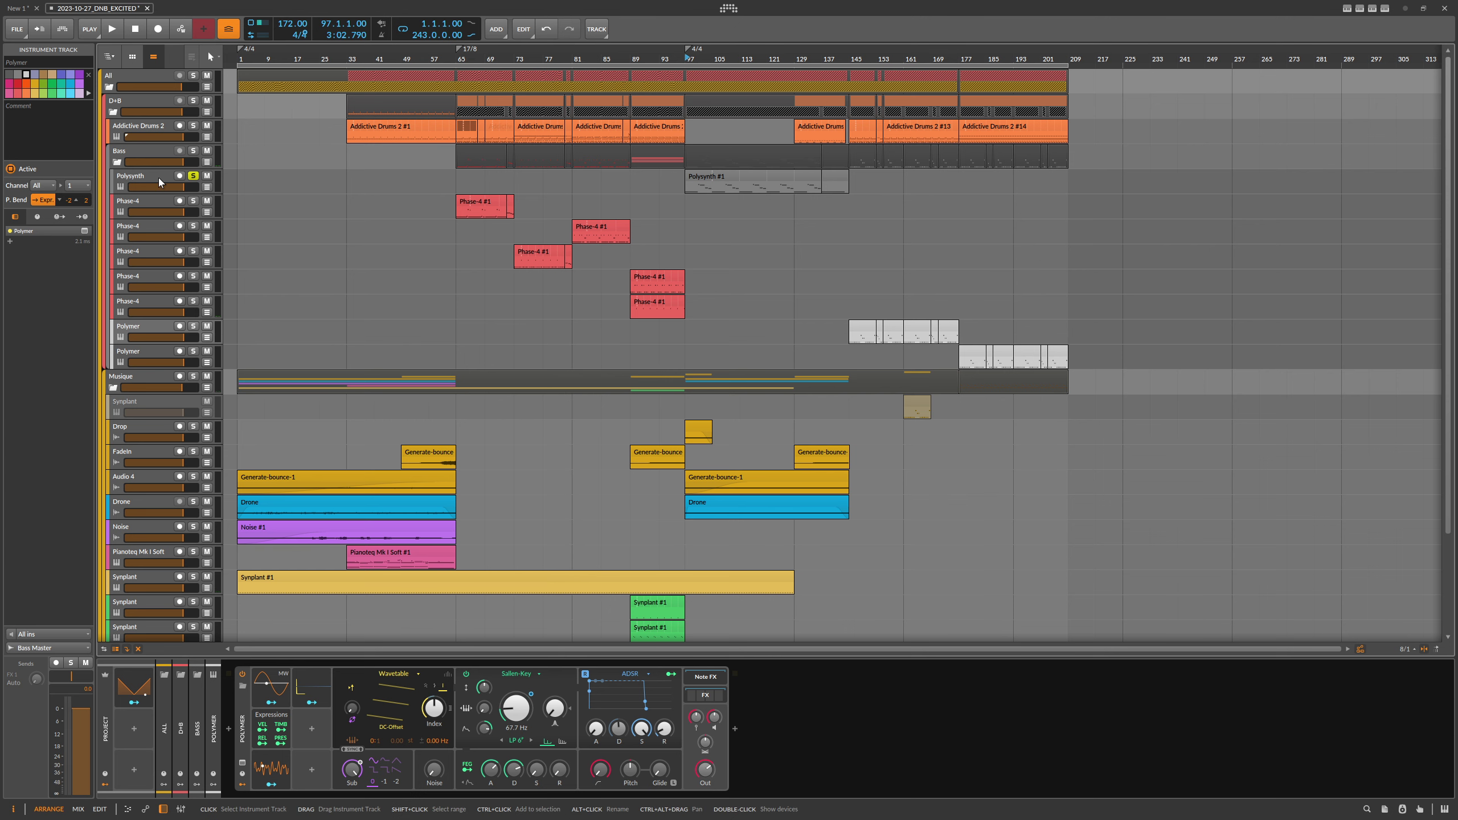
key(space)
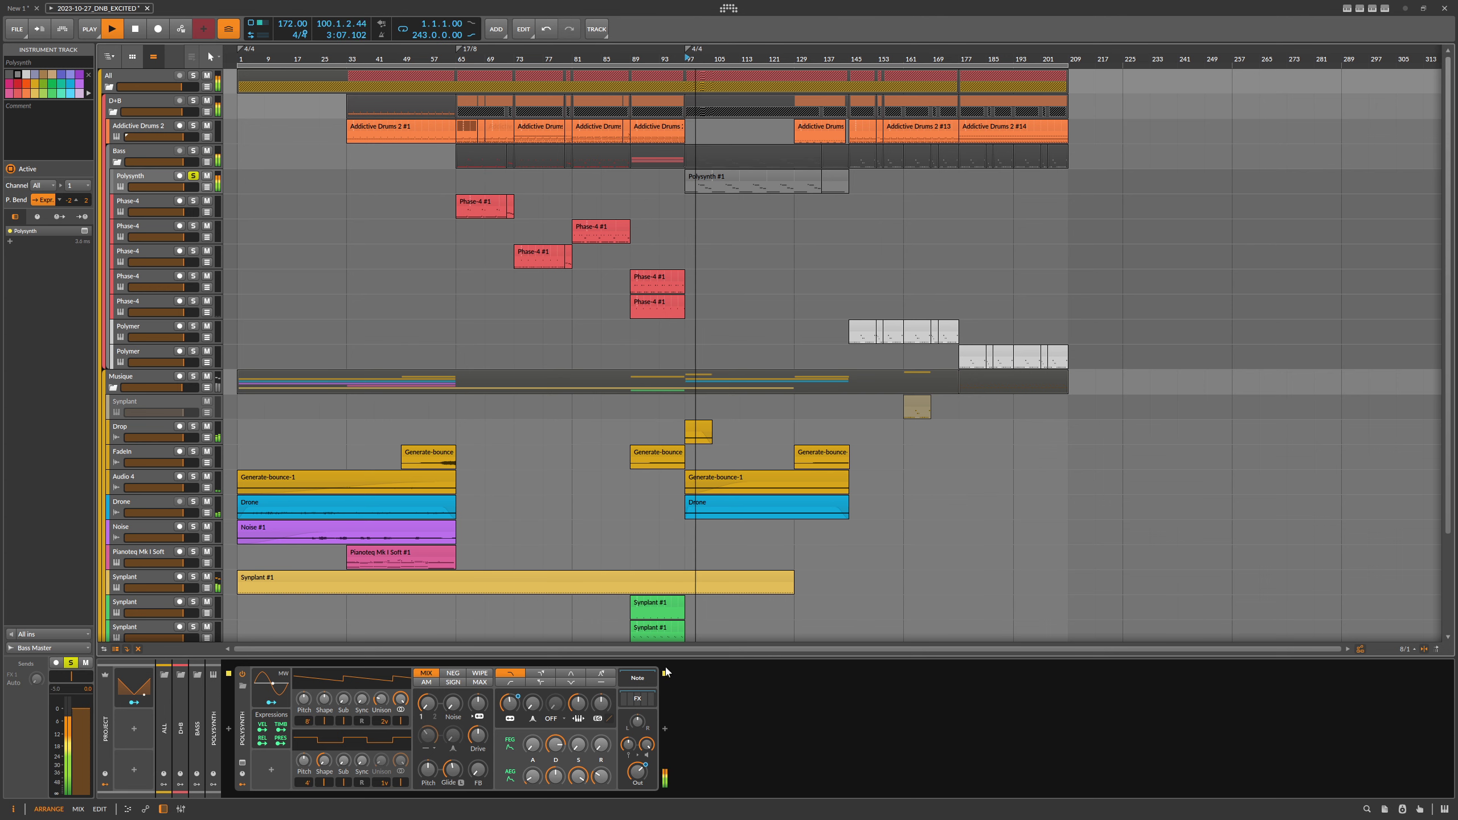
Open the Polysynth's FX chain and audition it from bar 97 while examining its Distortion, Mid-Side Split, Auto-Level-Fancy and Hard-Clip devices.
click(635, 699)
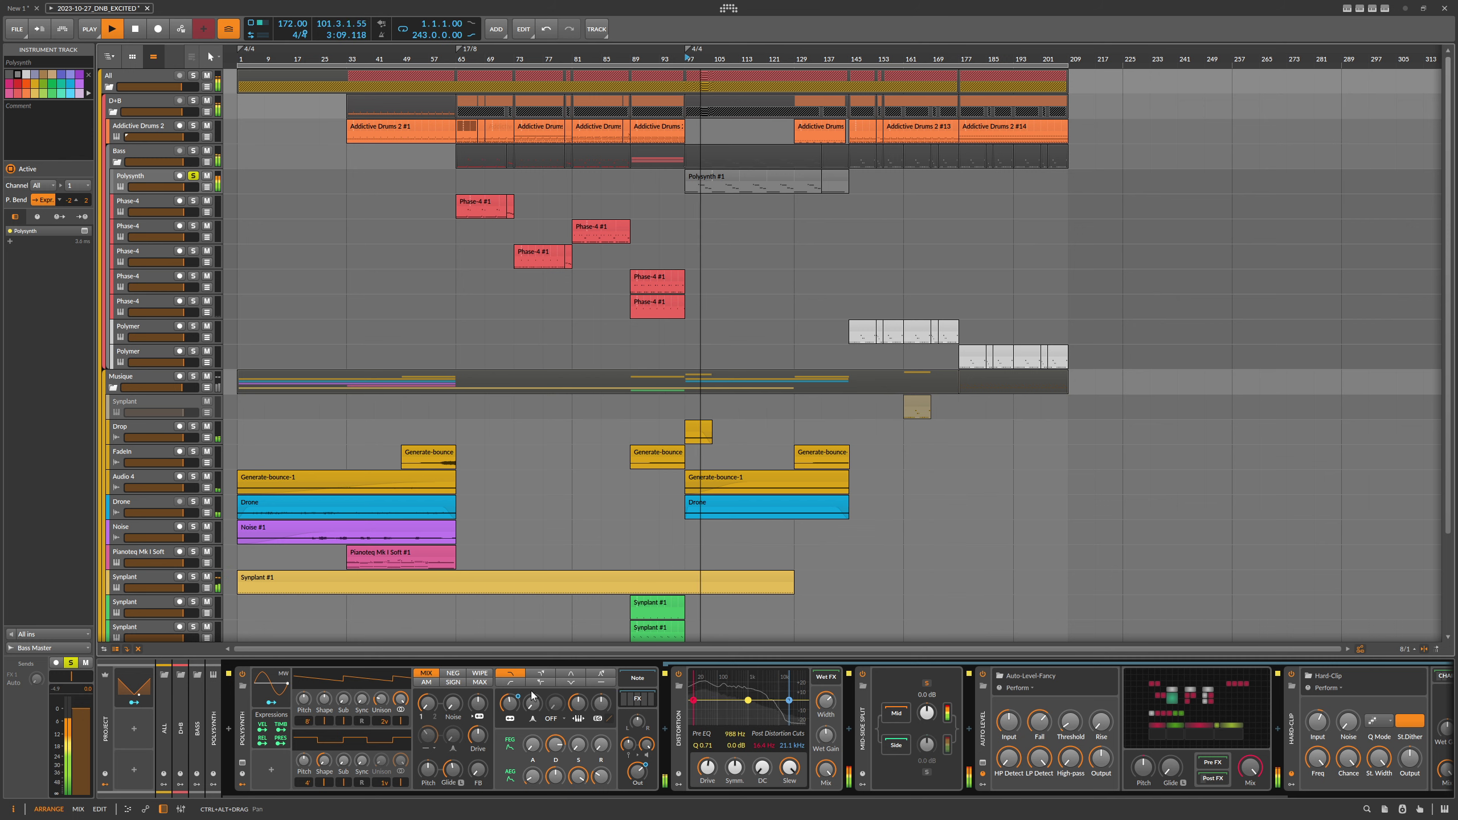
key(space)
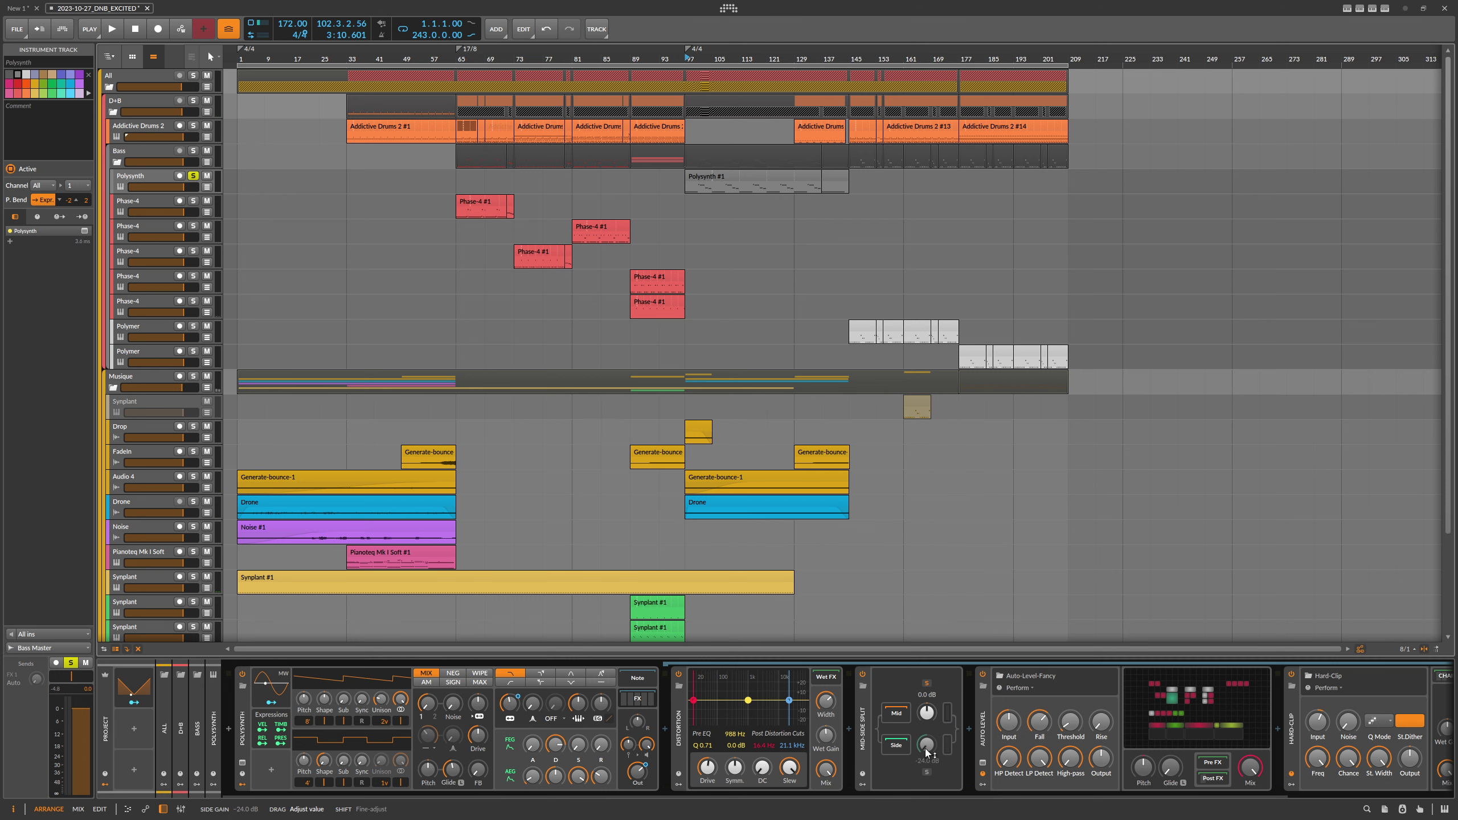
key(space)
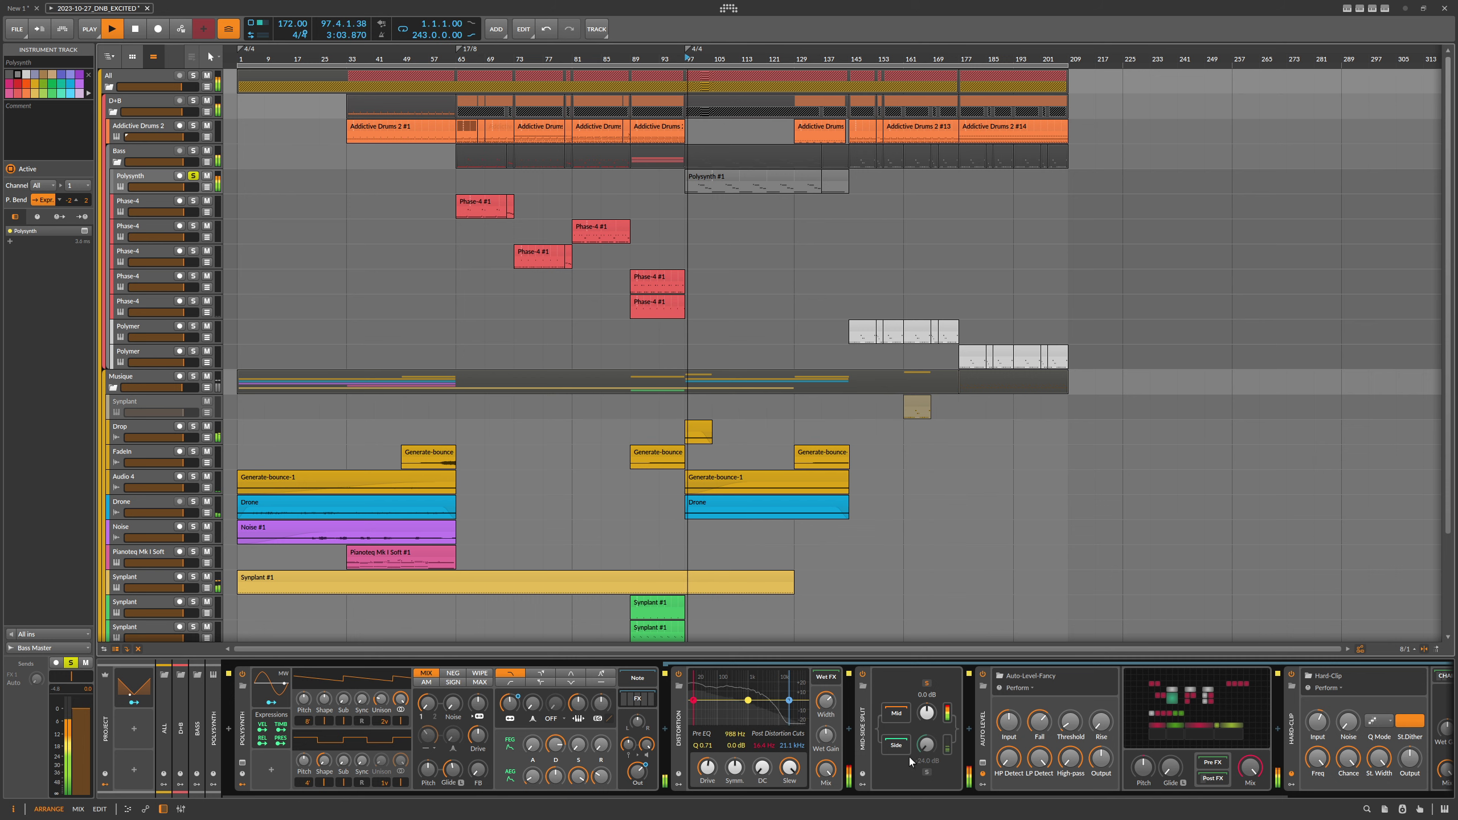
drag(750, 797, 919, 795)
key(space)
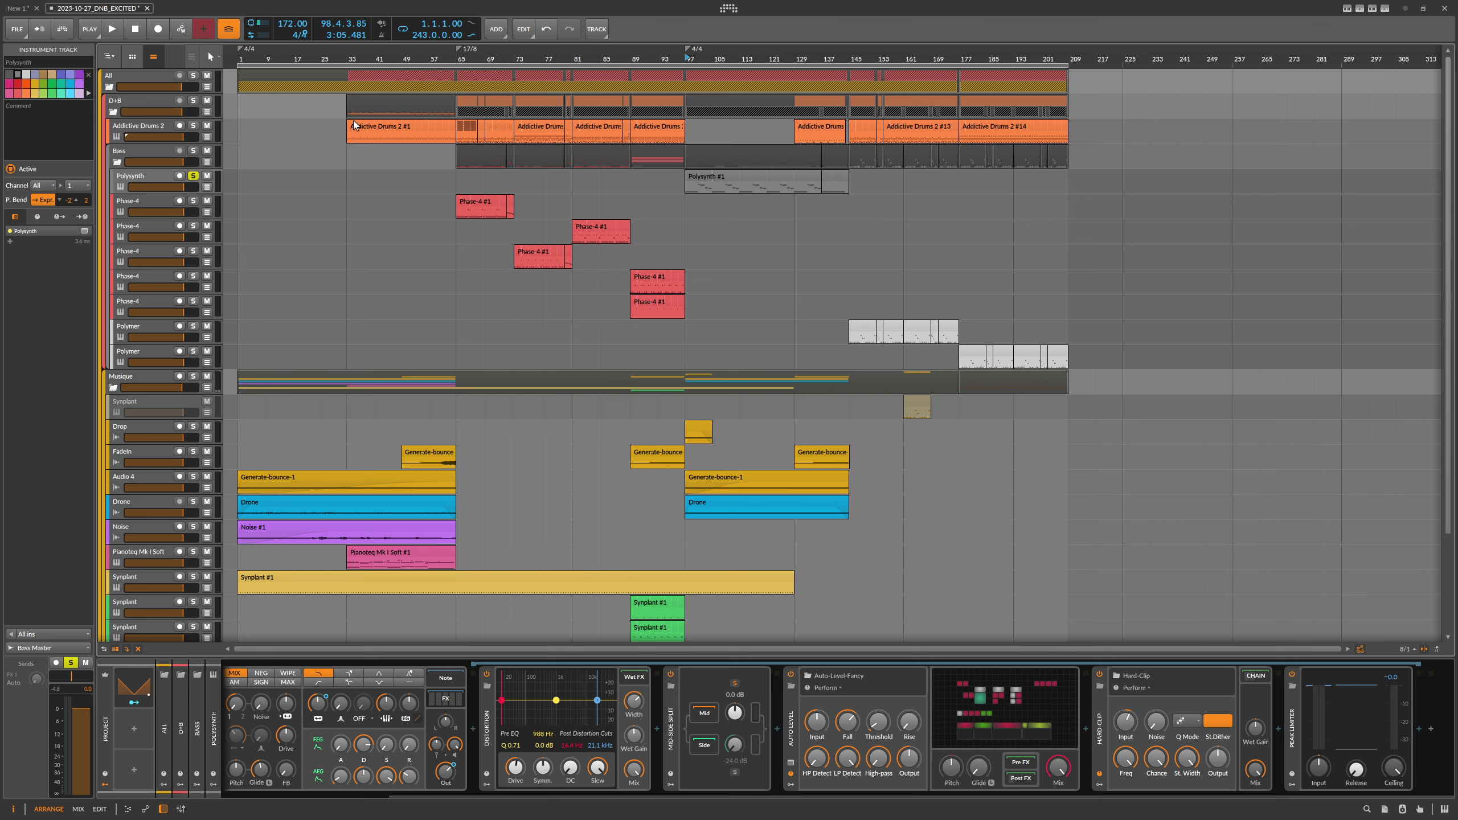
Play the Polysynth again with its Peak Limiter in view, collapse the FX chain, clear the solo and stop playback.
click(113, 30)
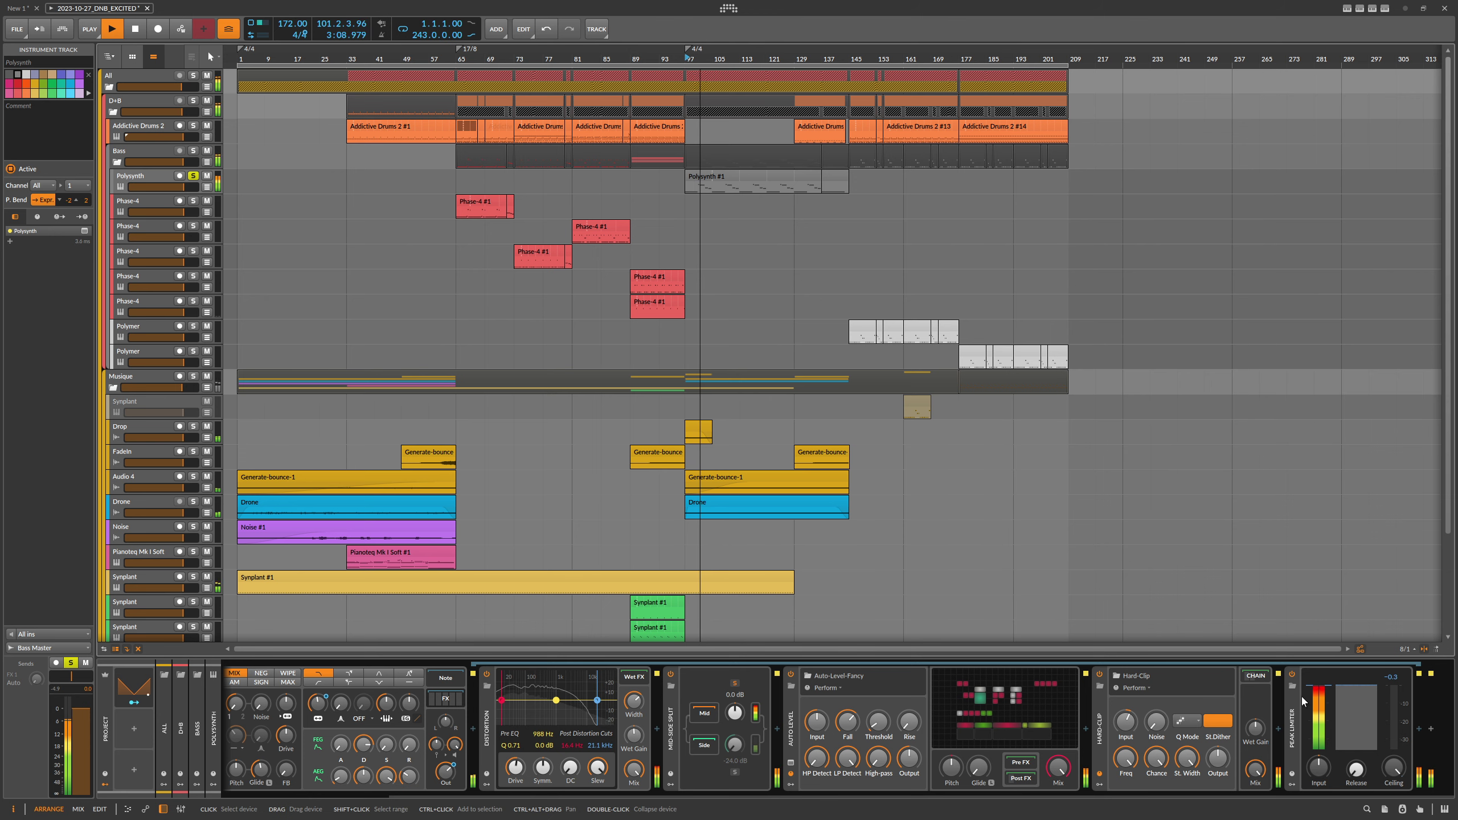
click(446, 700)
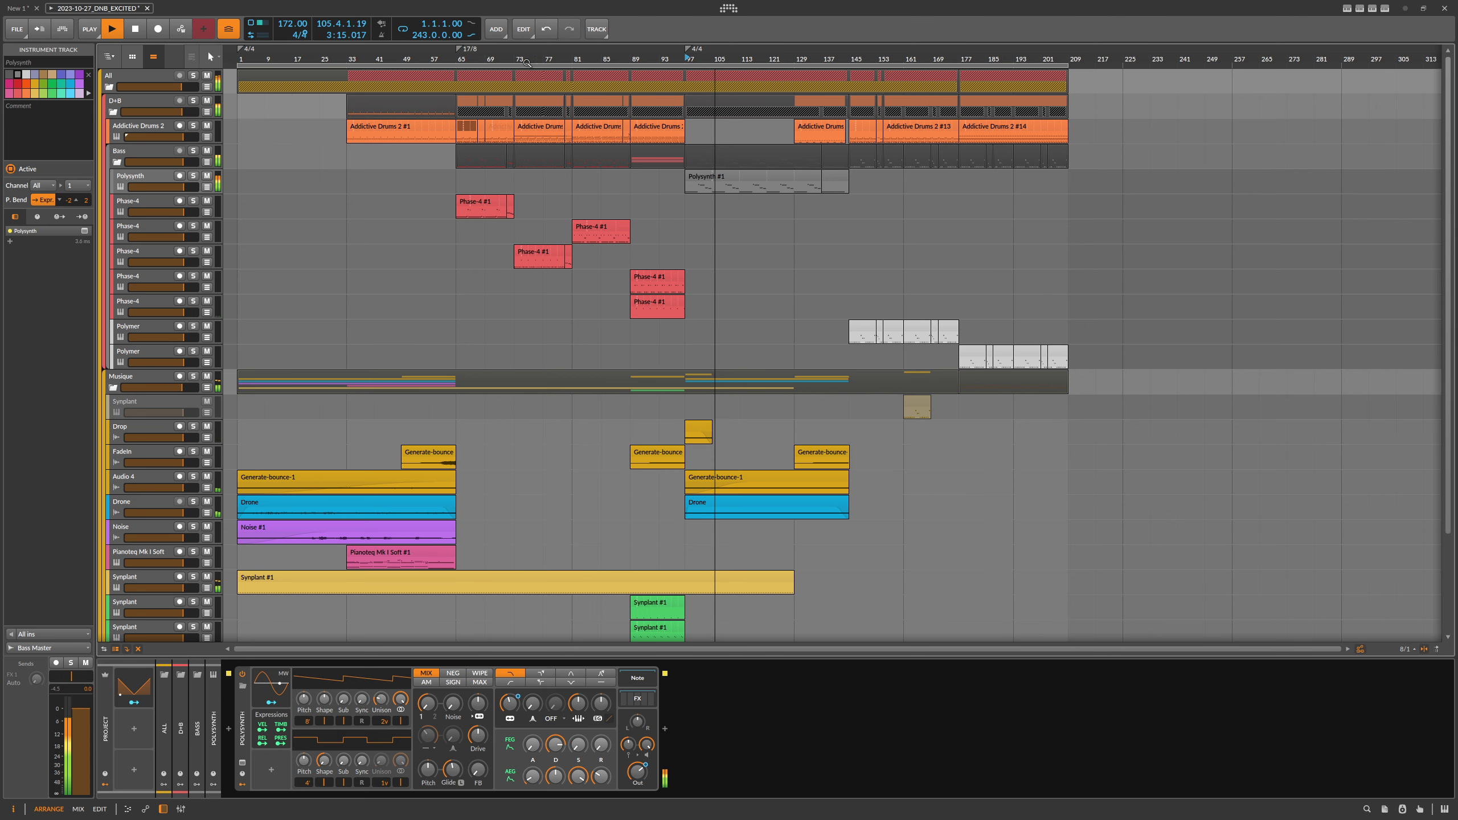
drag(514, 56, 510, 53)
key(space)
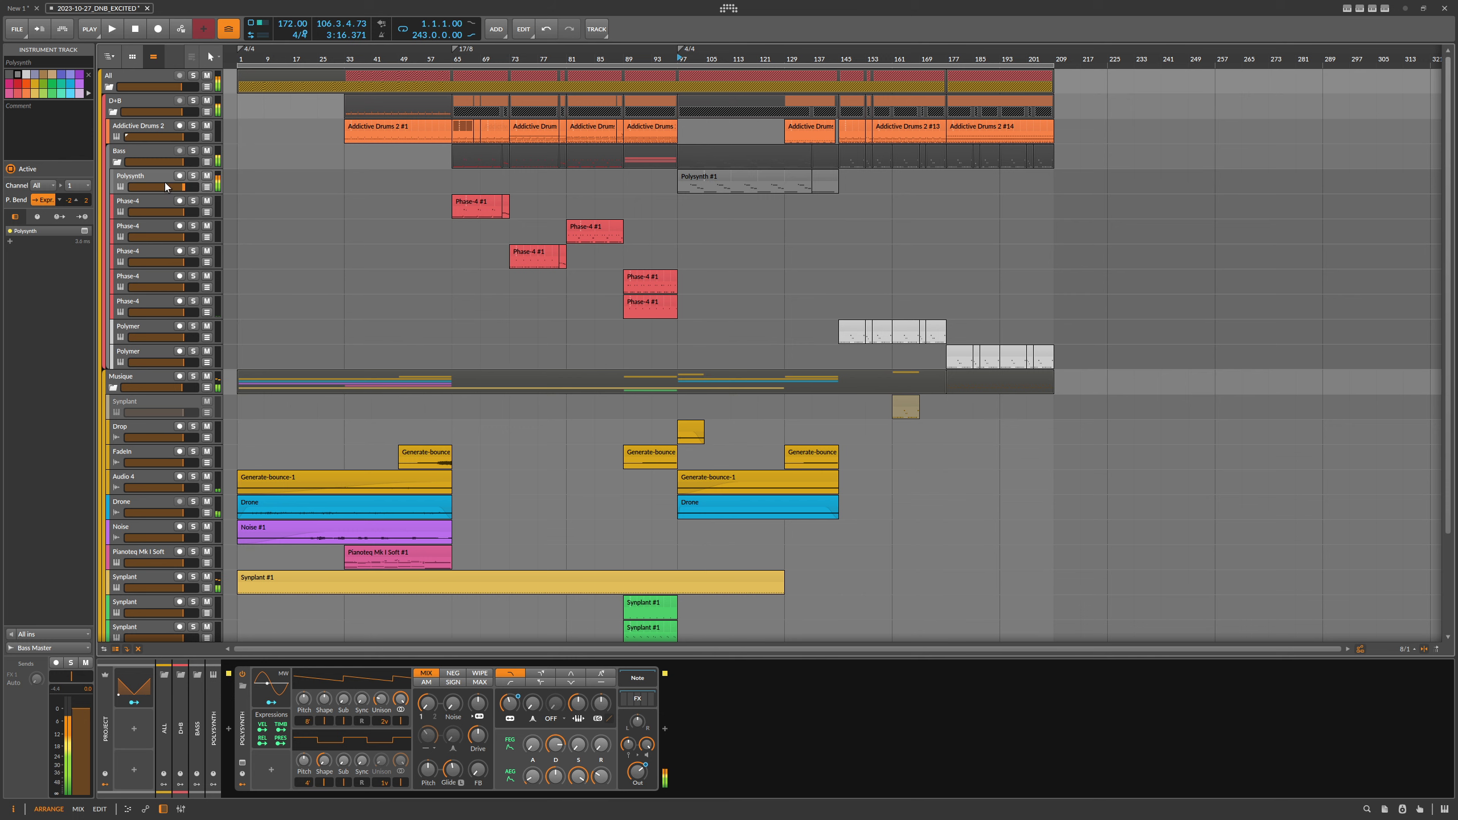
Solo the D+B group, collapse the Bass group and show the D+B group's device chain.
click(138, 106)
click(193, 101)
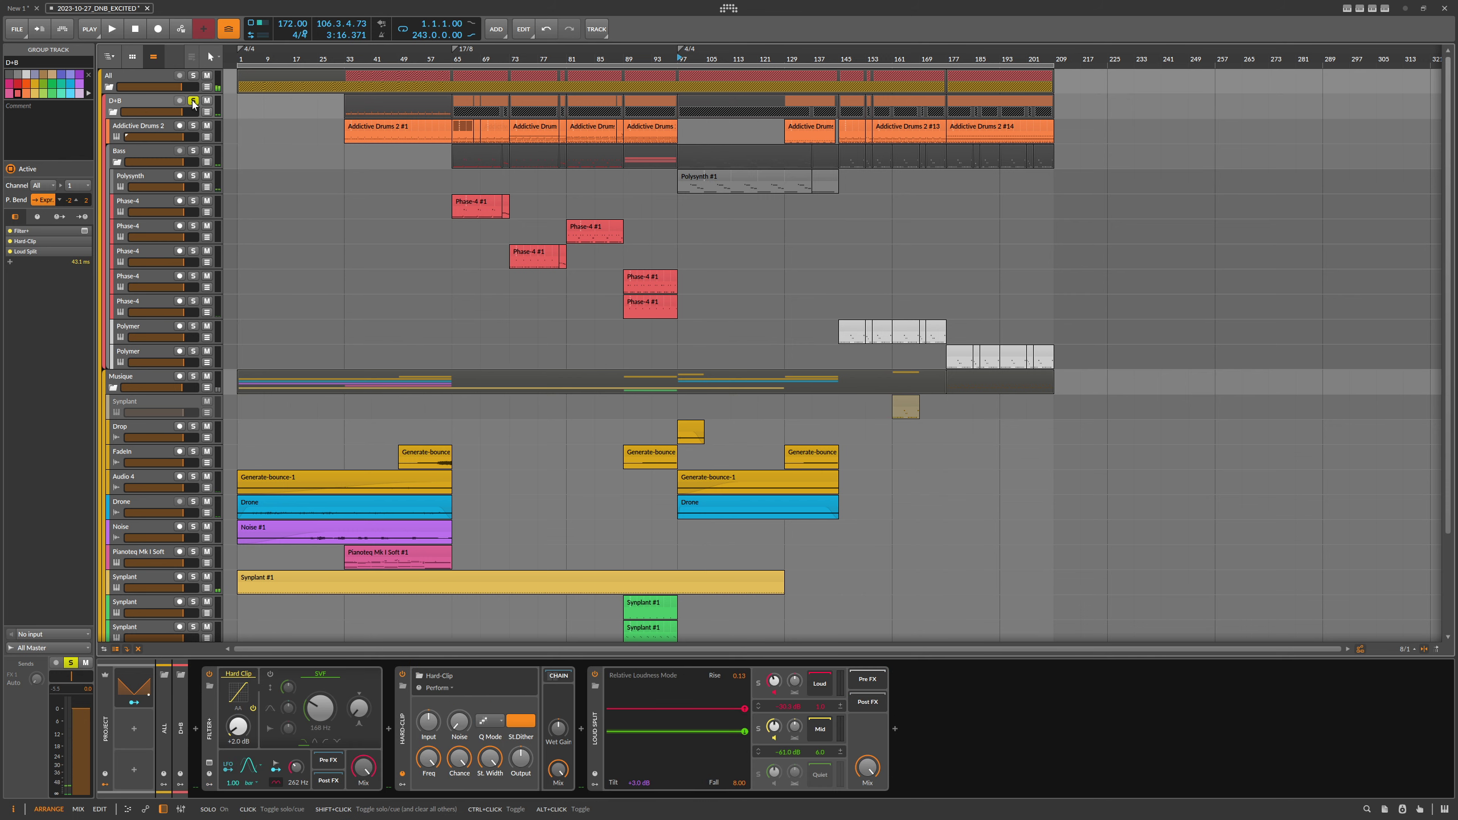
click(130, 128)
click(119, 151)
click(117, 162)
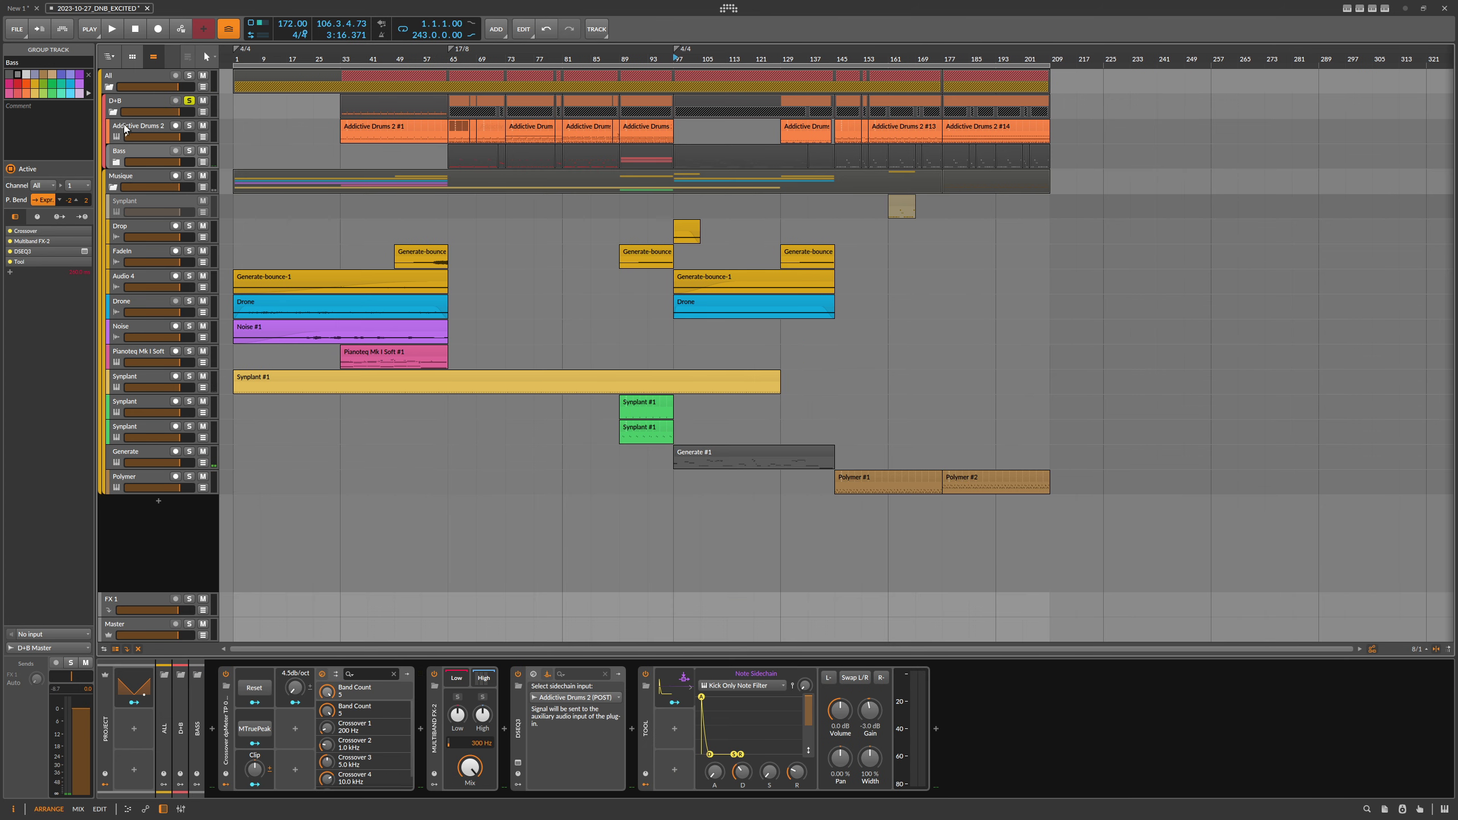
click(124, 106)
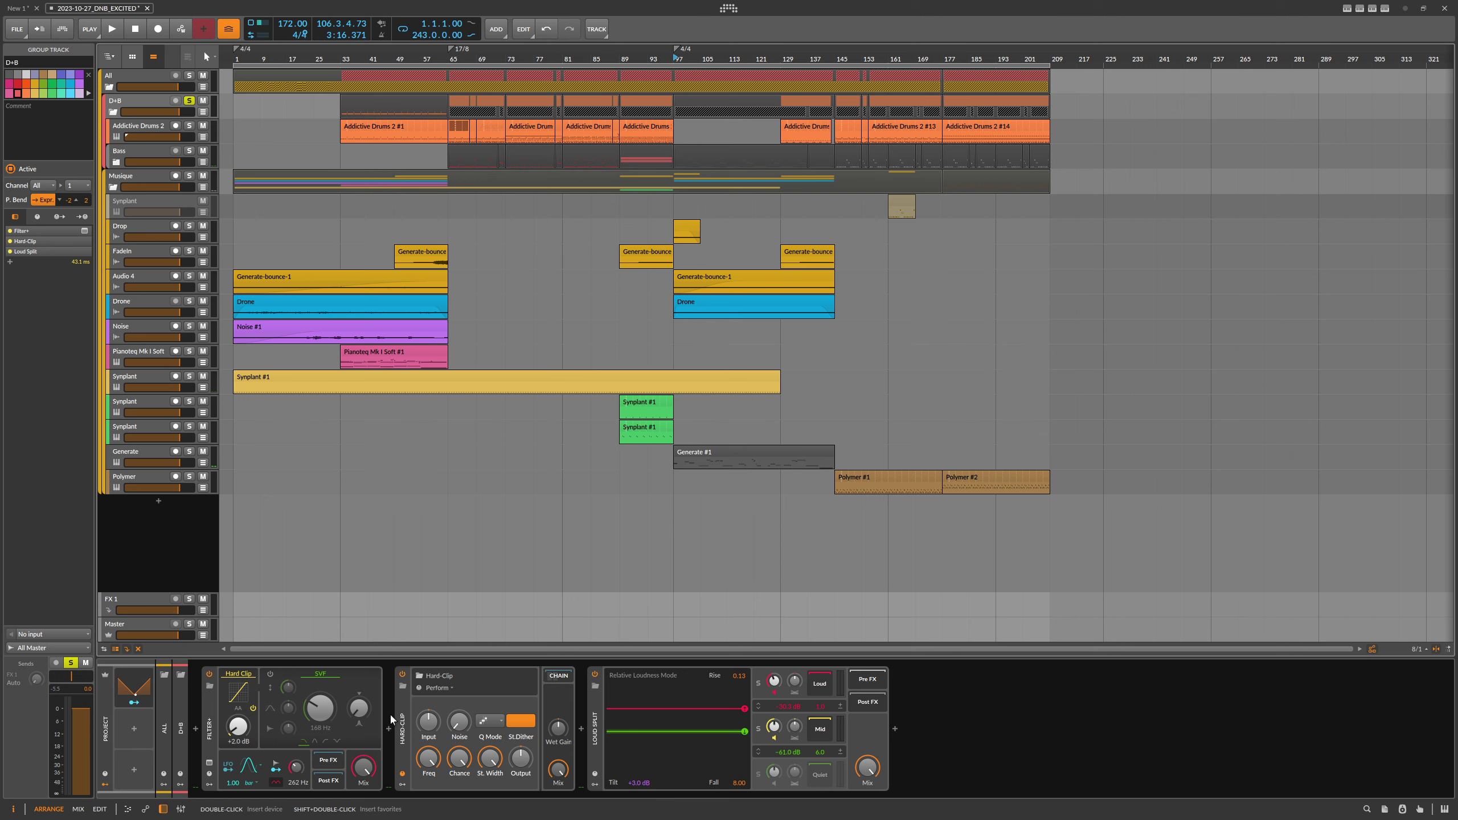
Audition the D+B group's Loud Split from bar 65, first in full and again with only its Quiet channel soloed.
click(595, 729)
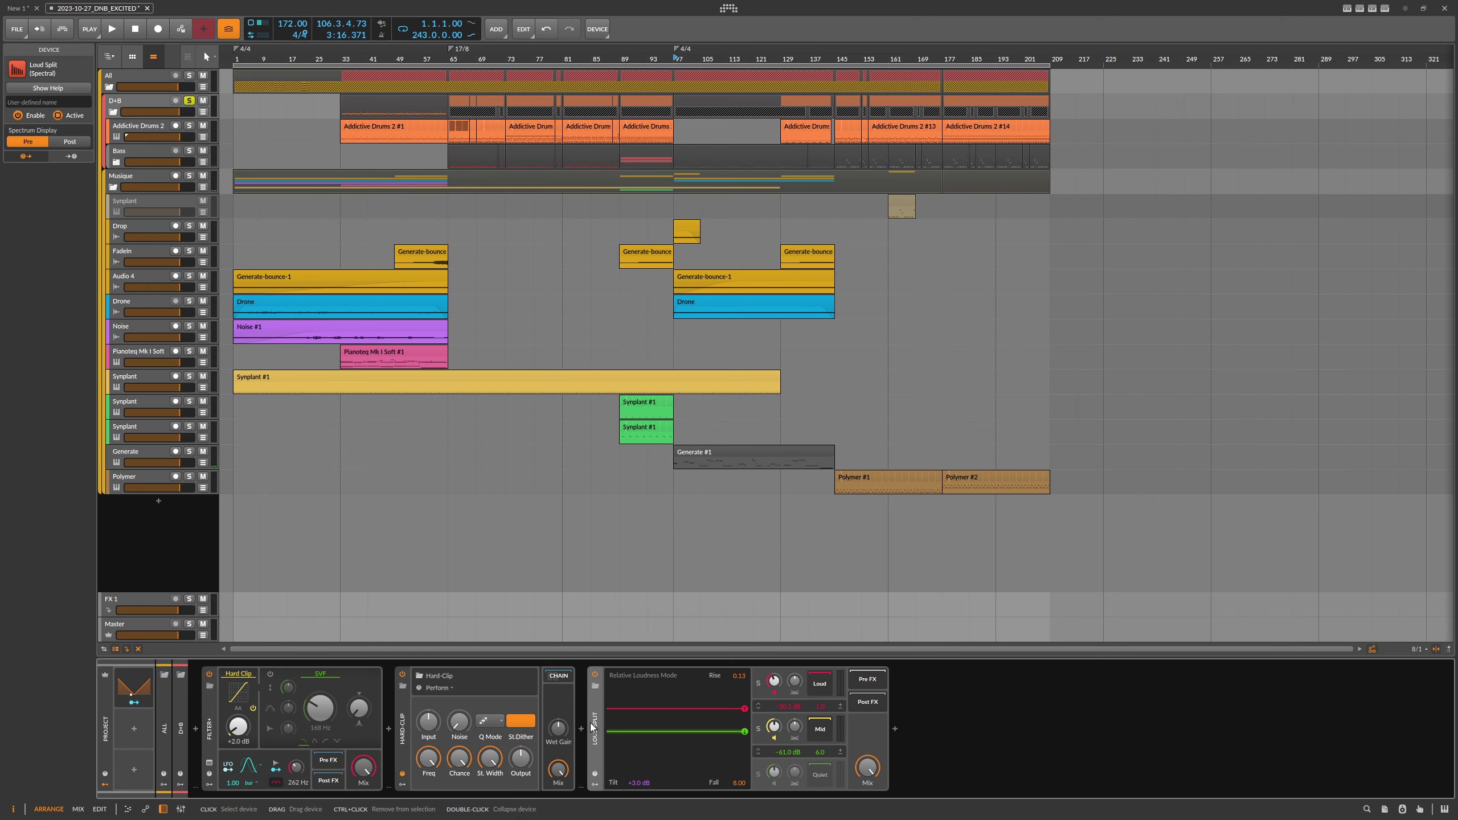
click(451, 59)
key(space)
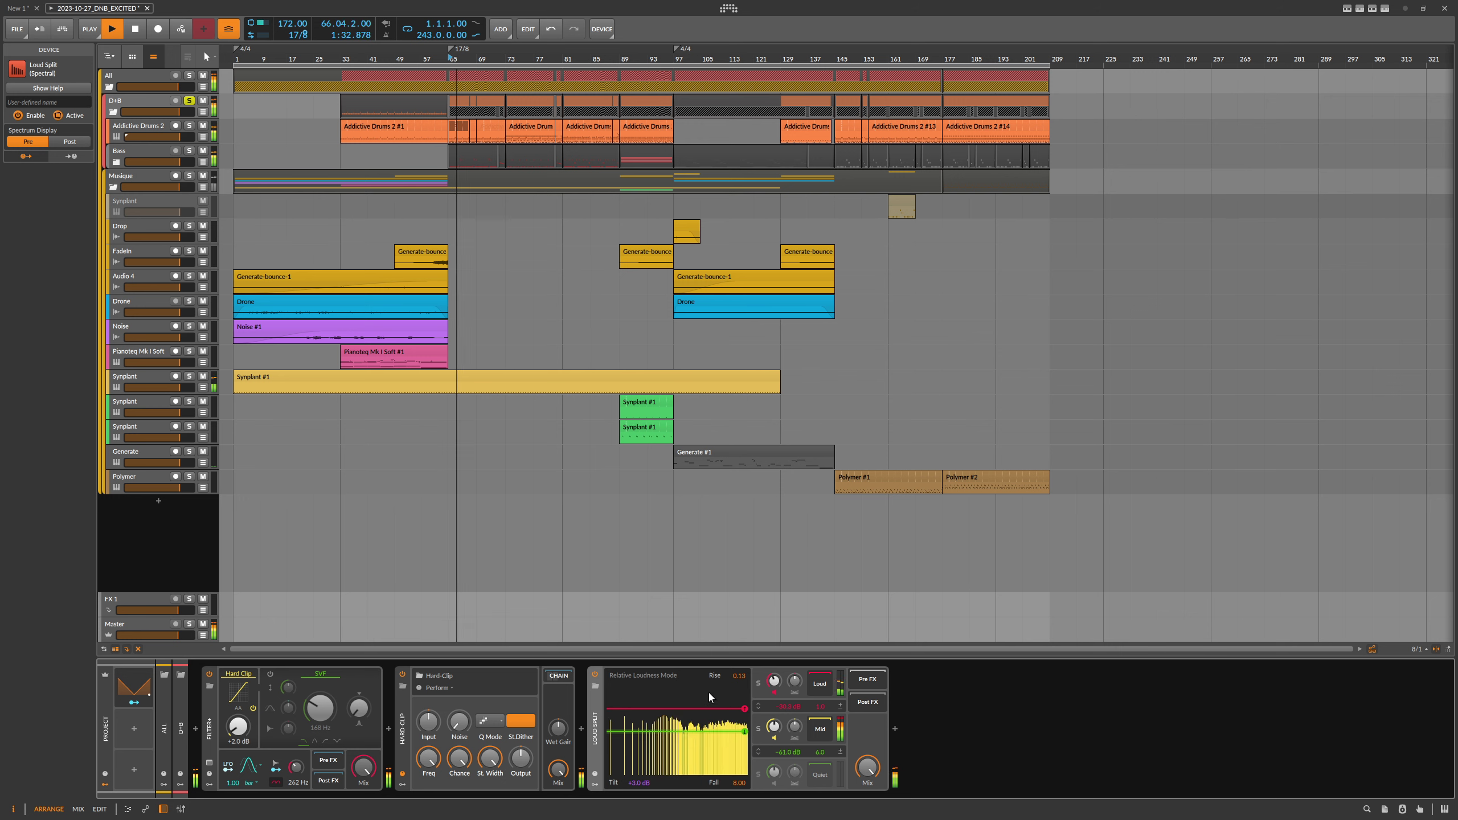
key(space)
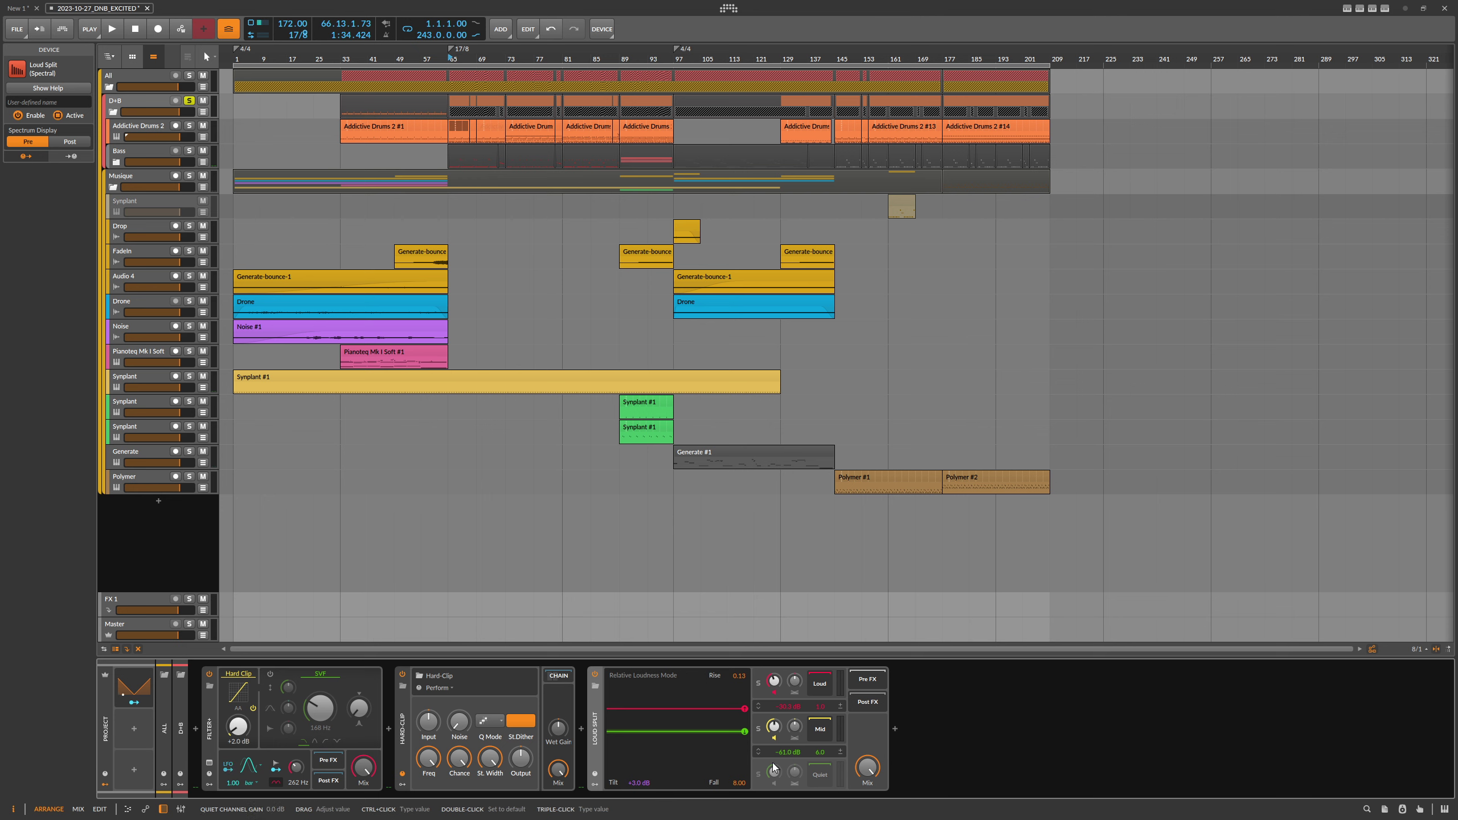
click(774, 782)
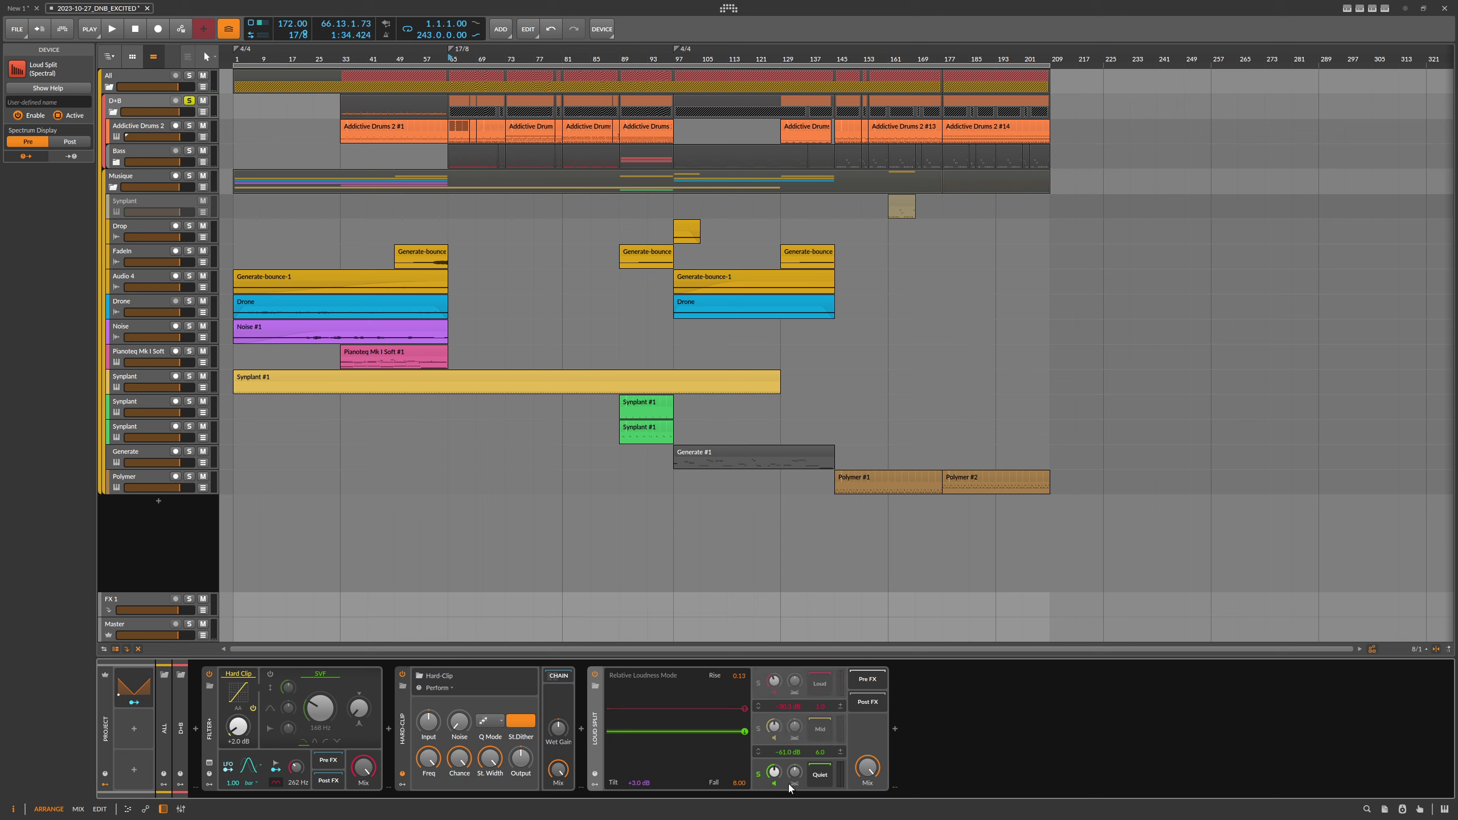
key(space)
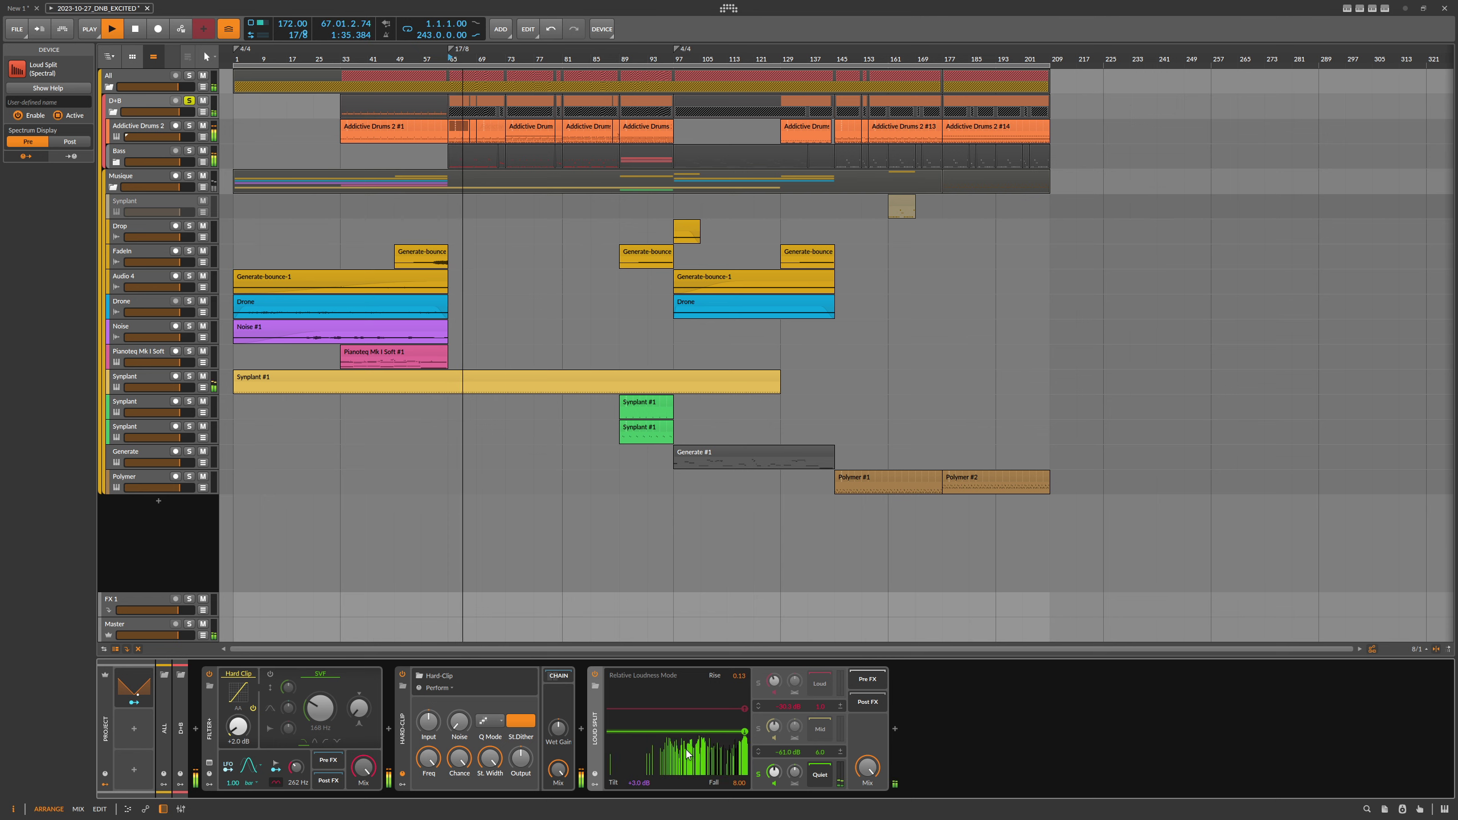
Add a Peak Limiter after Loud Split in the D+B chain, raise its input gain to about +20.1 dB and stop playback.
click(890, 731)
text(peak)
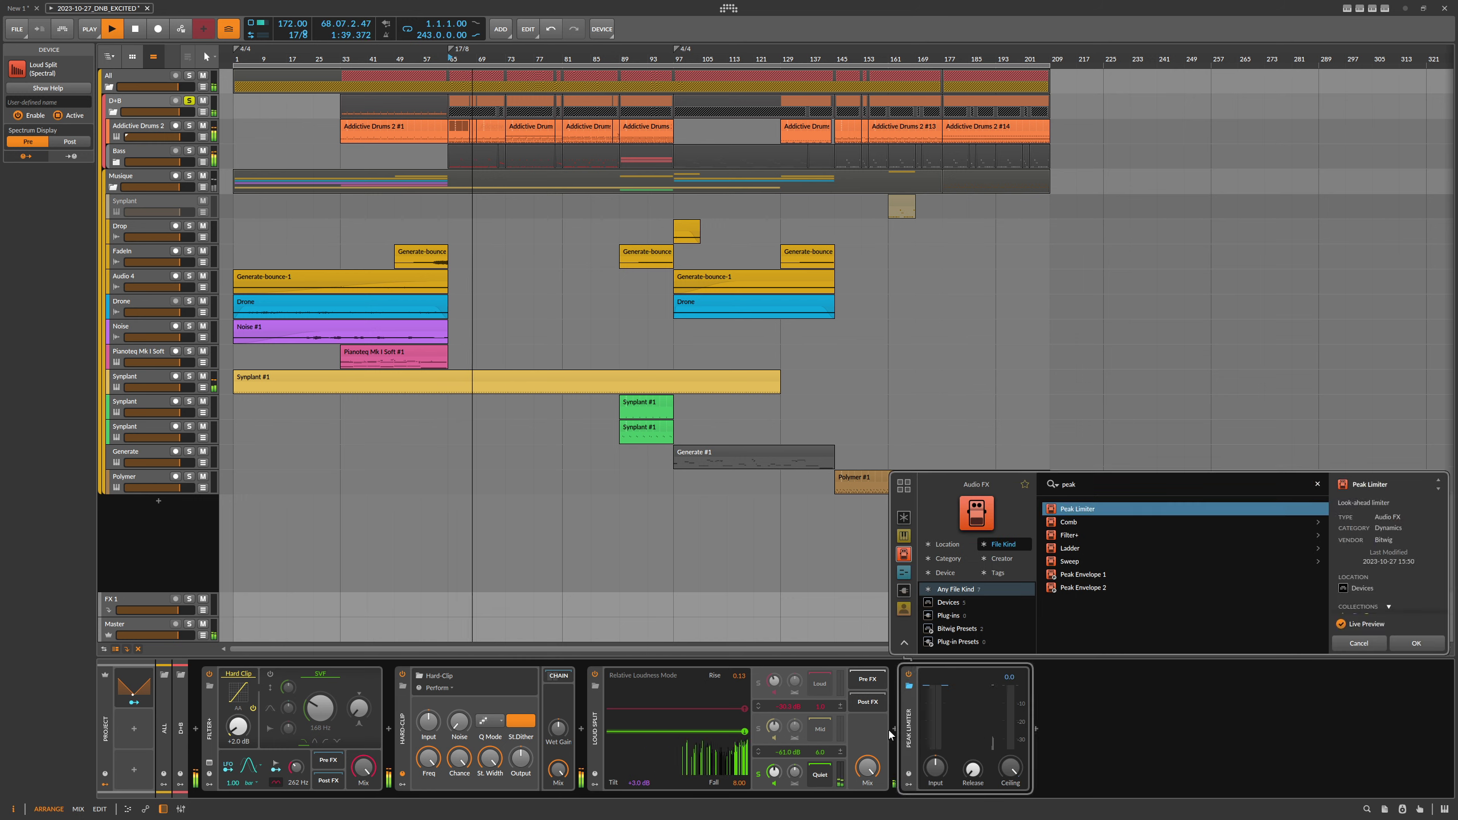
key(Return)
drag(934, 767, 932, 778)
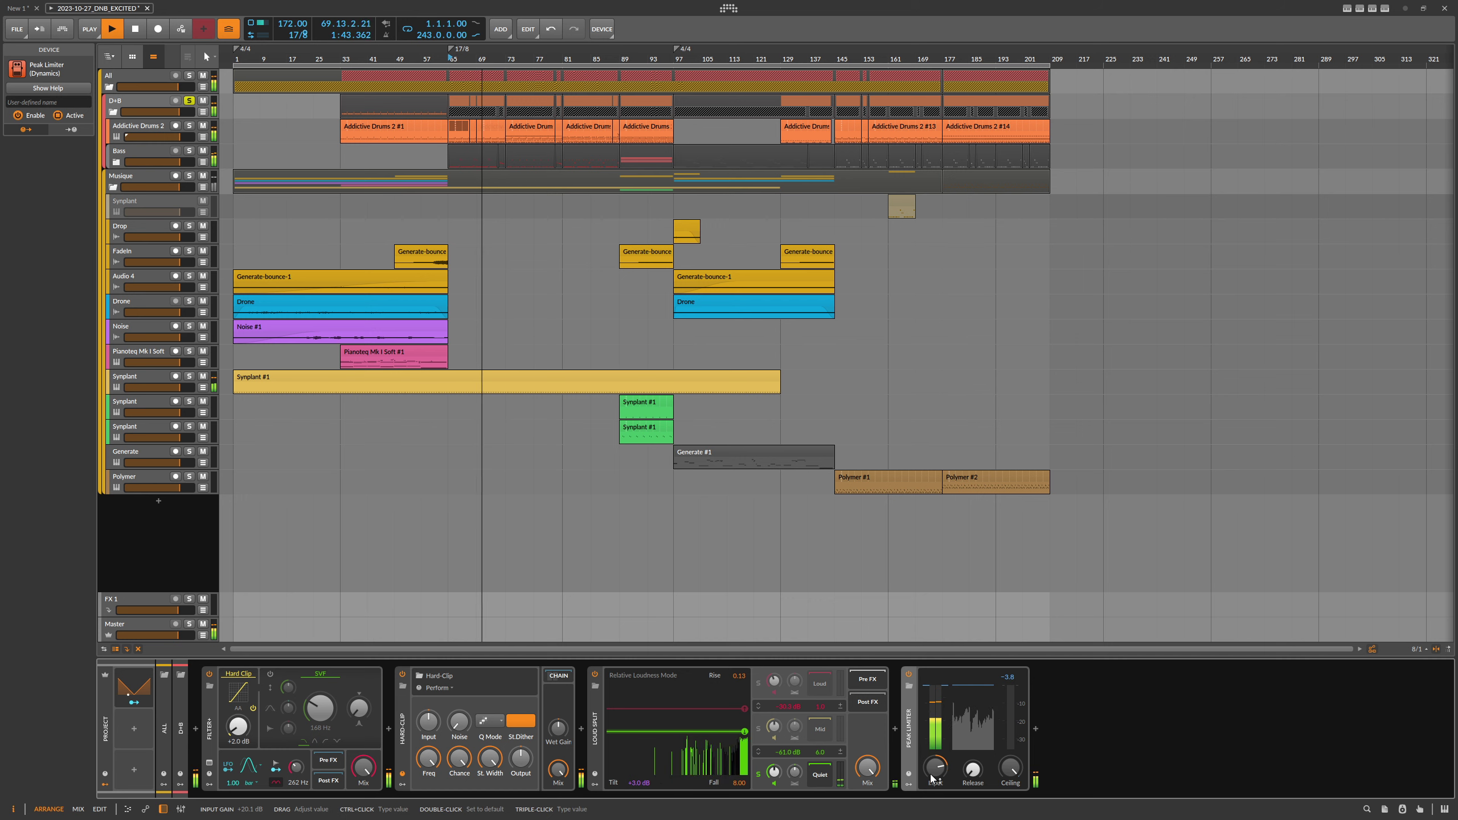
key(space)
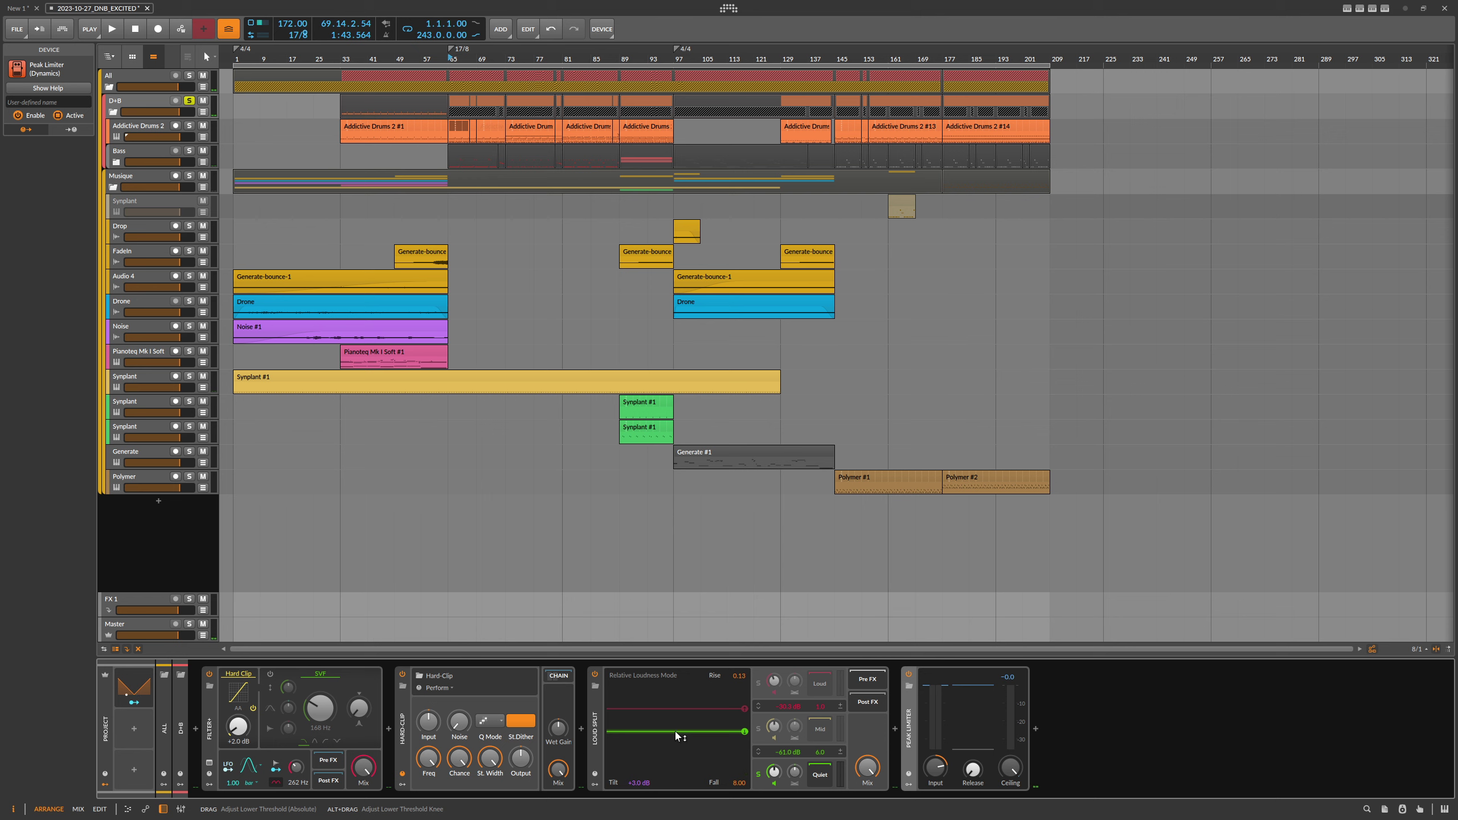
Try Loud Split's lower threshold at -62.5 dB and -49.6 dB, clear the Quiet channel's solo and restart playback from bar 65.
drag(677, 734, 676, 736)
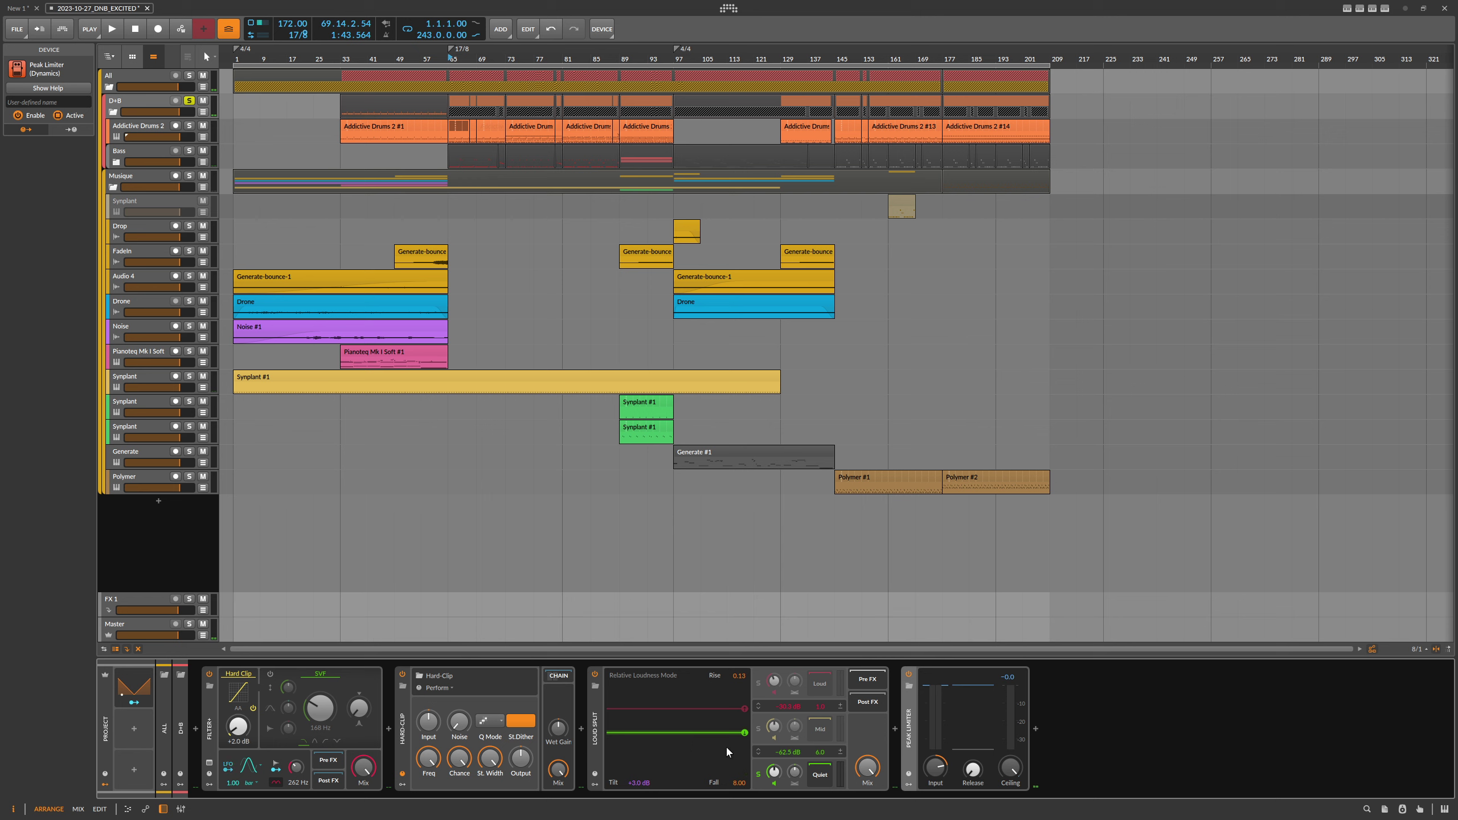
key(space)
drag(716, 734, 718, 728)
key(space)
click(759, 775)
key(space)
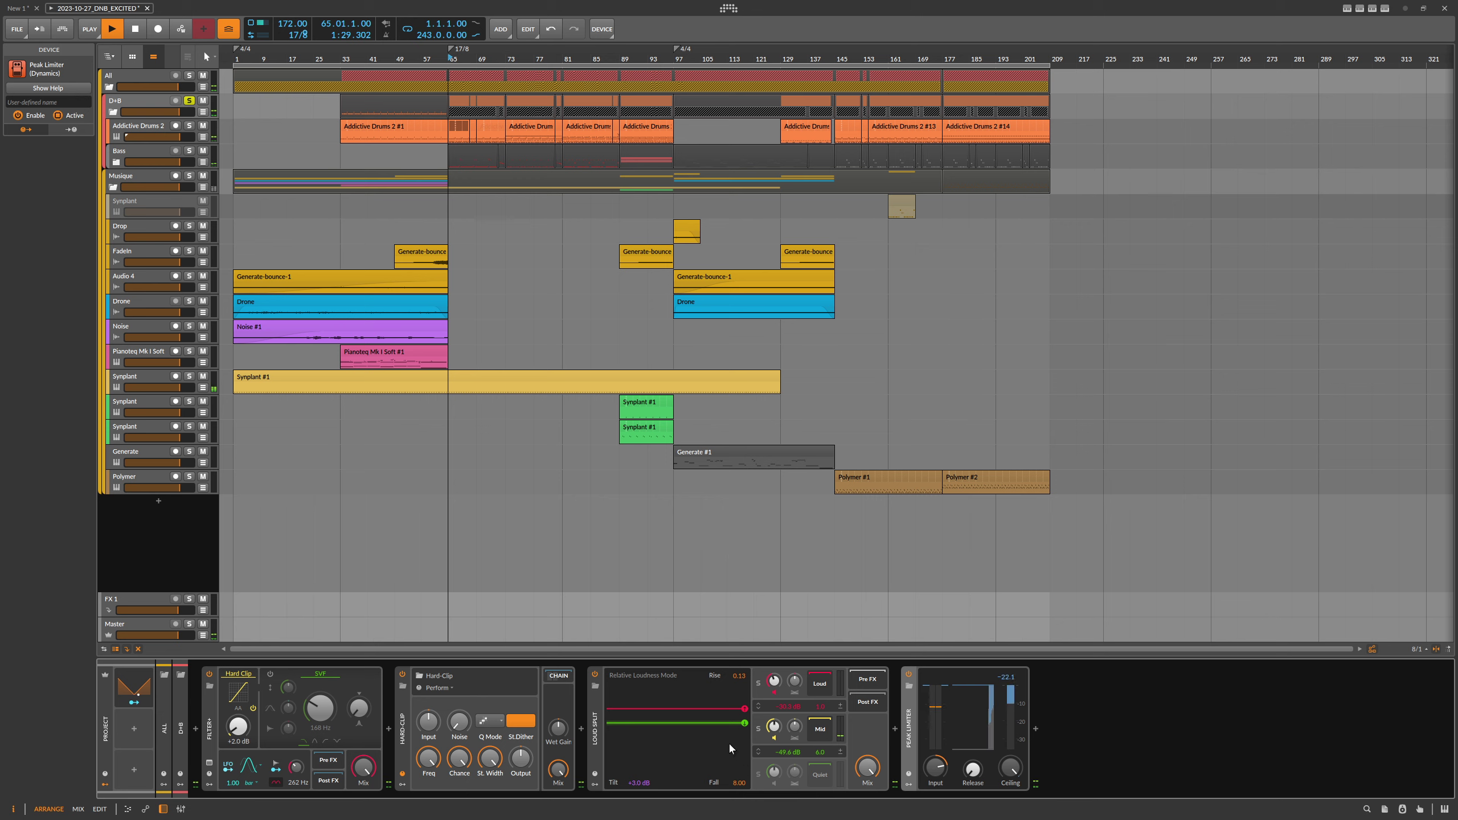
Try Loud Split's lower threshold at about -35 dB and at -64.1 dB during playback, and stop.
drag(709, 725, 724, 717)
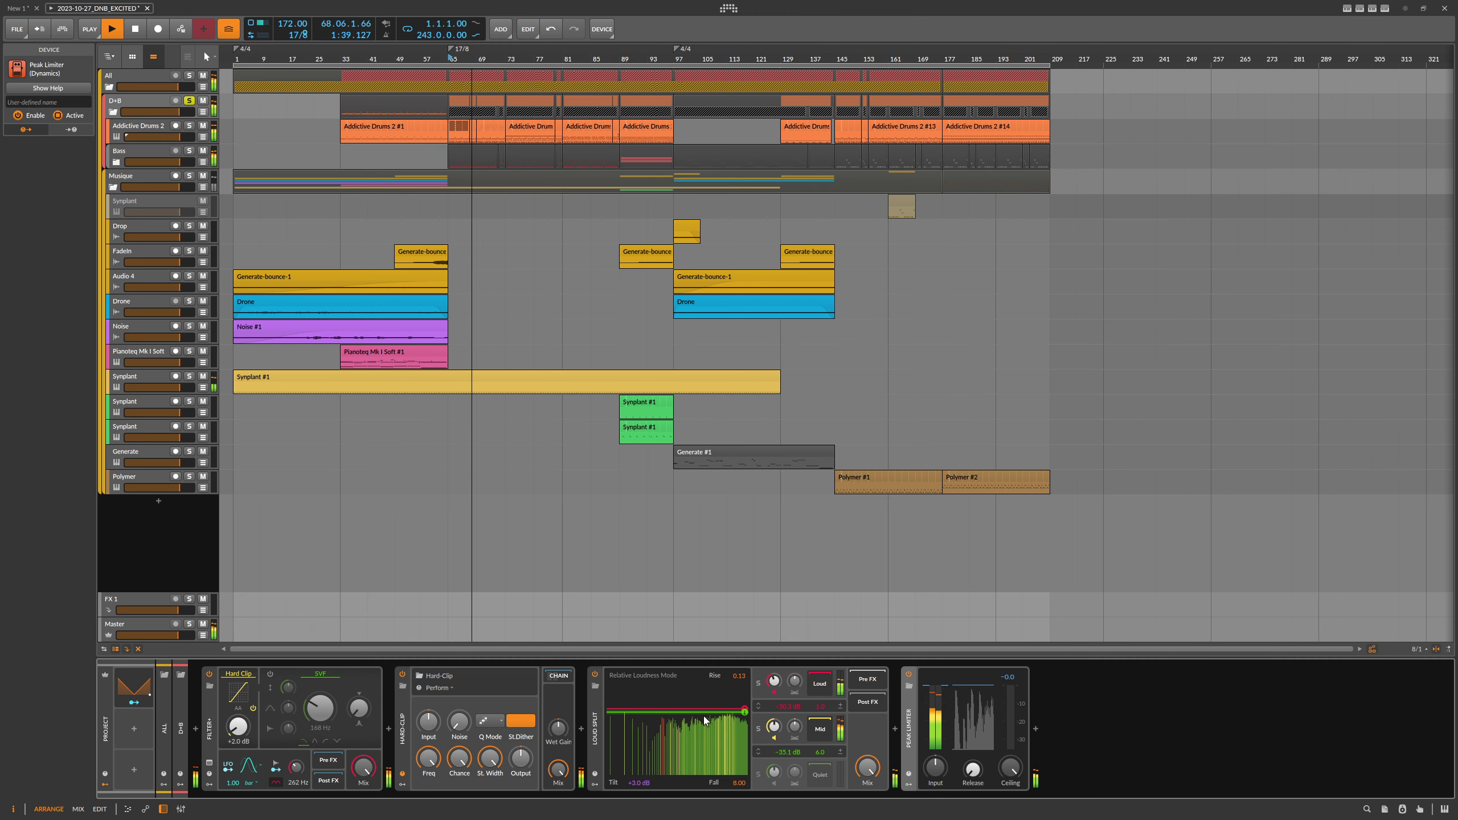
mouse_move(704, 714)
mouse_down()
mouse_move(707, 745)
mouse_move(733, 758)
mouse_move(719, 737)
mouse_up()
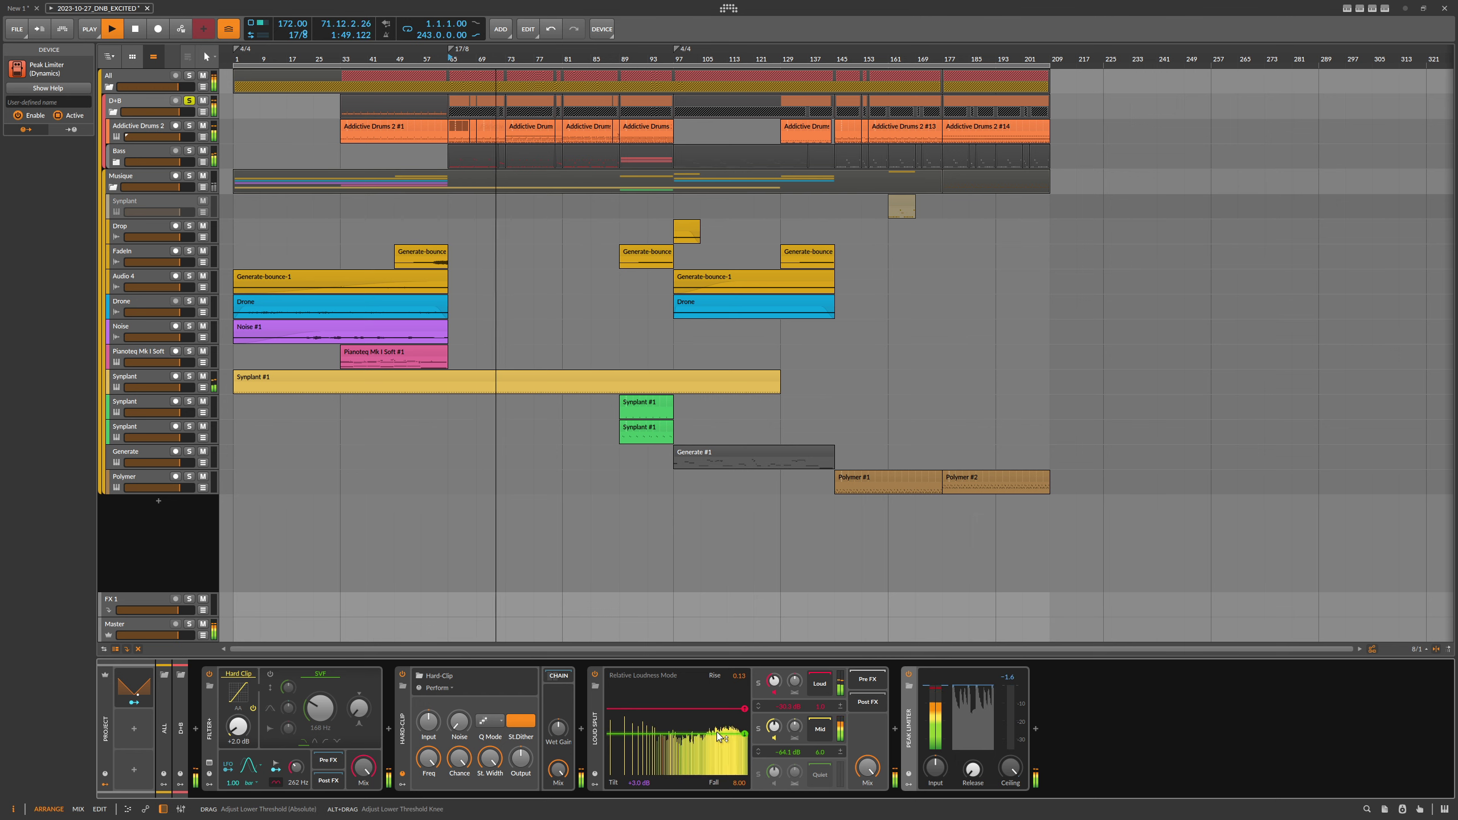
key(space)
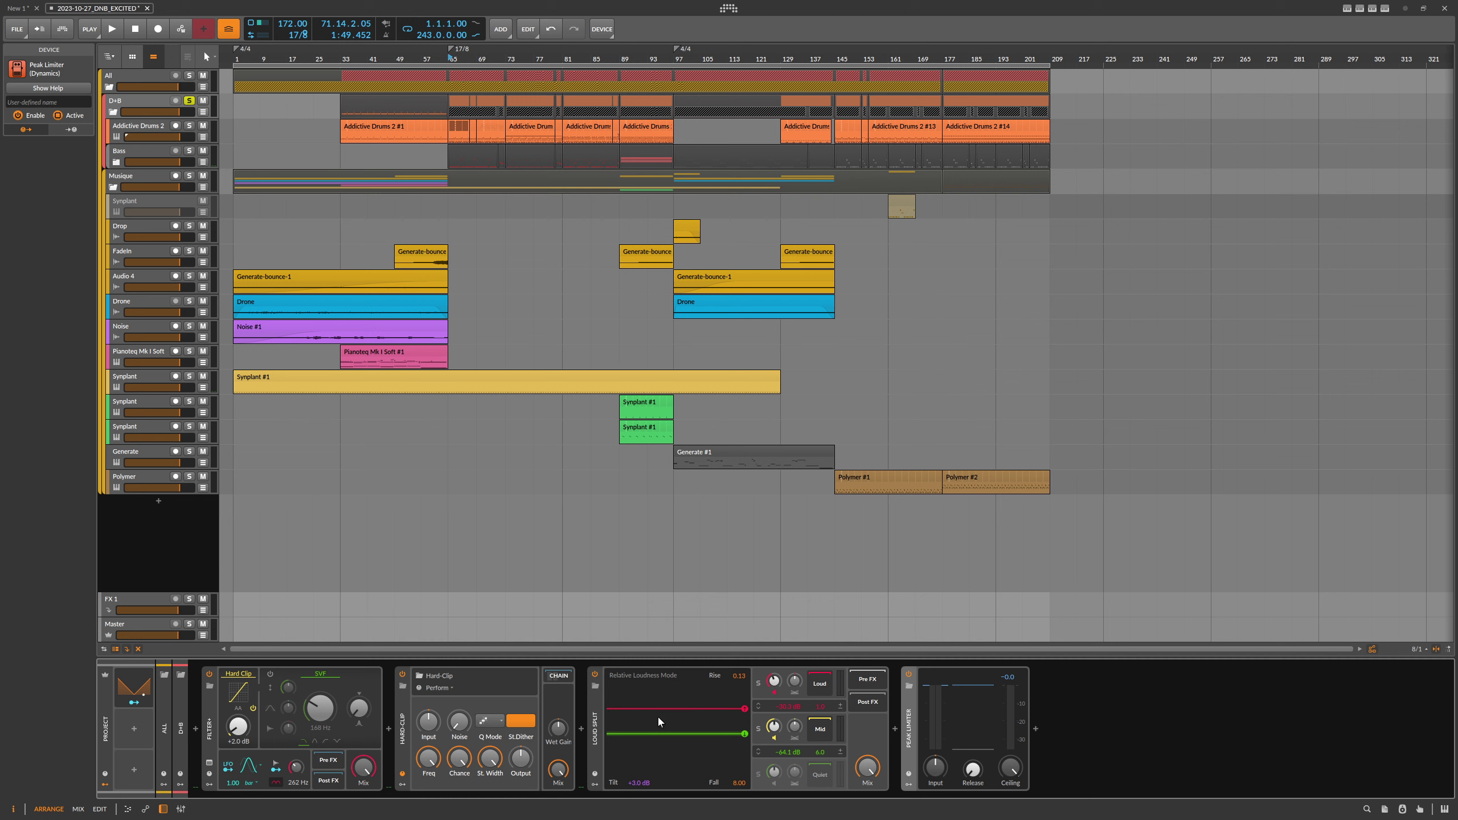
Audition Loud Split's Loud channel soloed from bar 65, stop playback and check the channel's gain value without changing it.
click(758, 684)
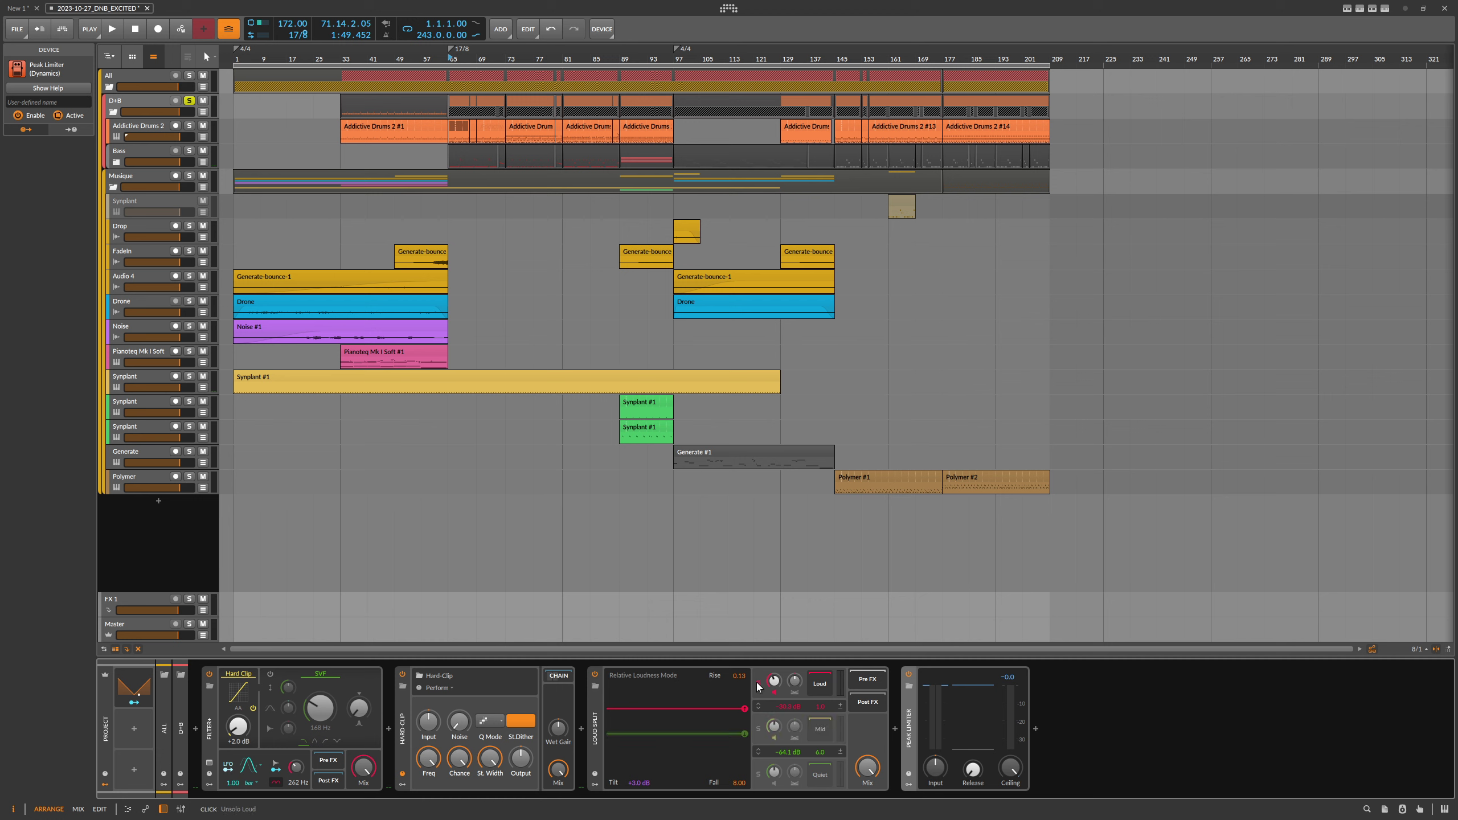
key(space)
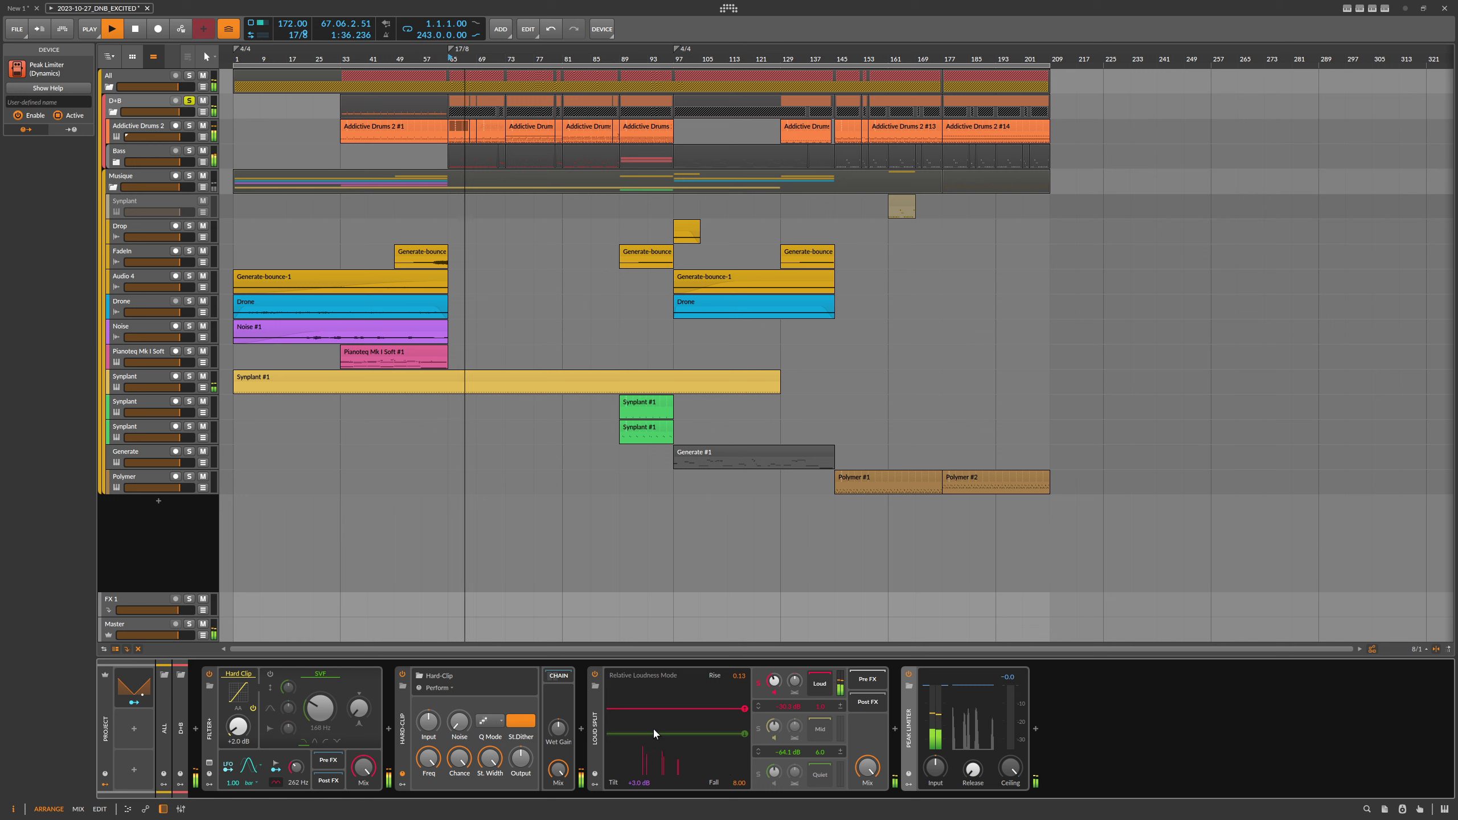
key(space)
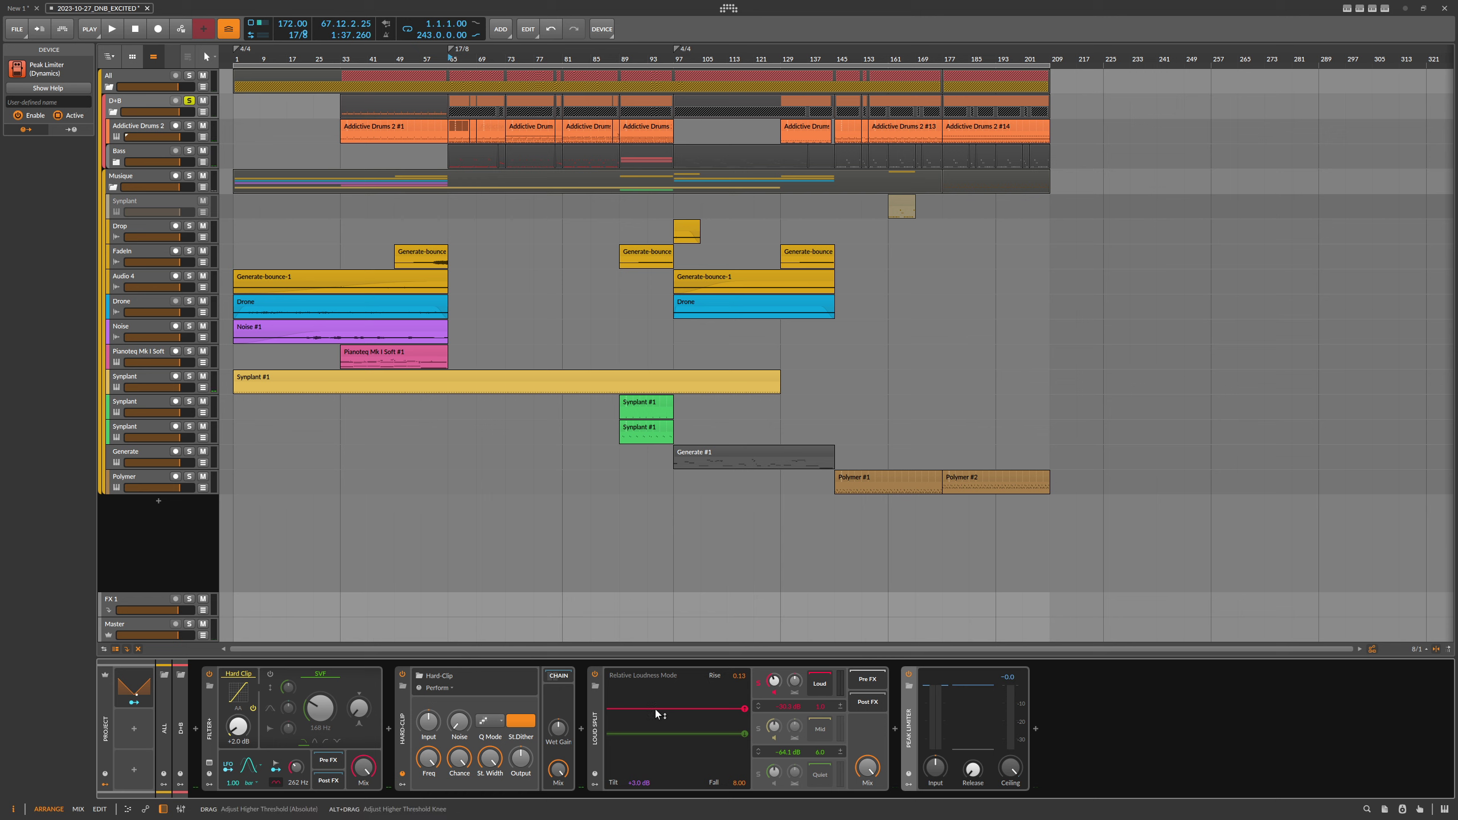
double_click(774, 682)
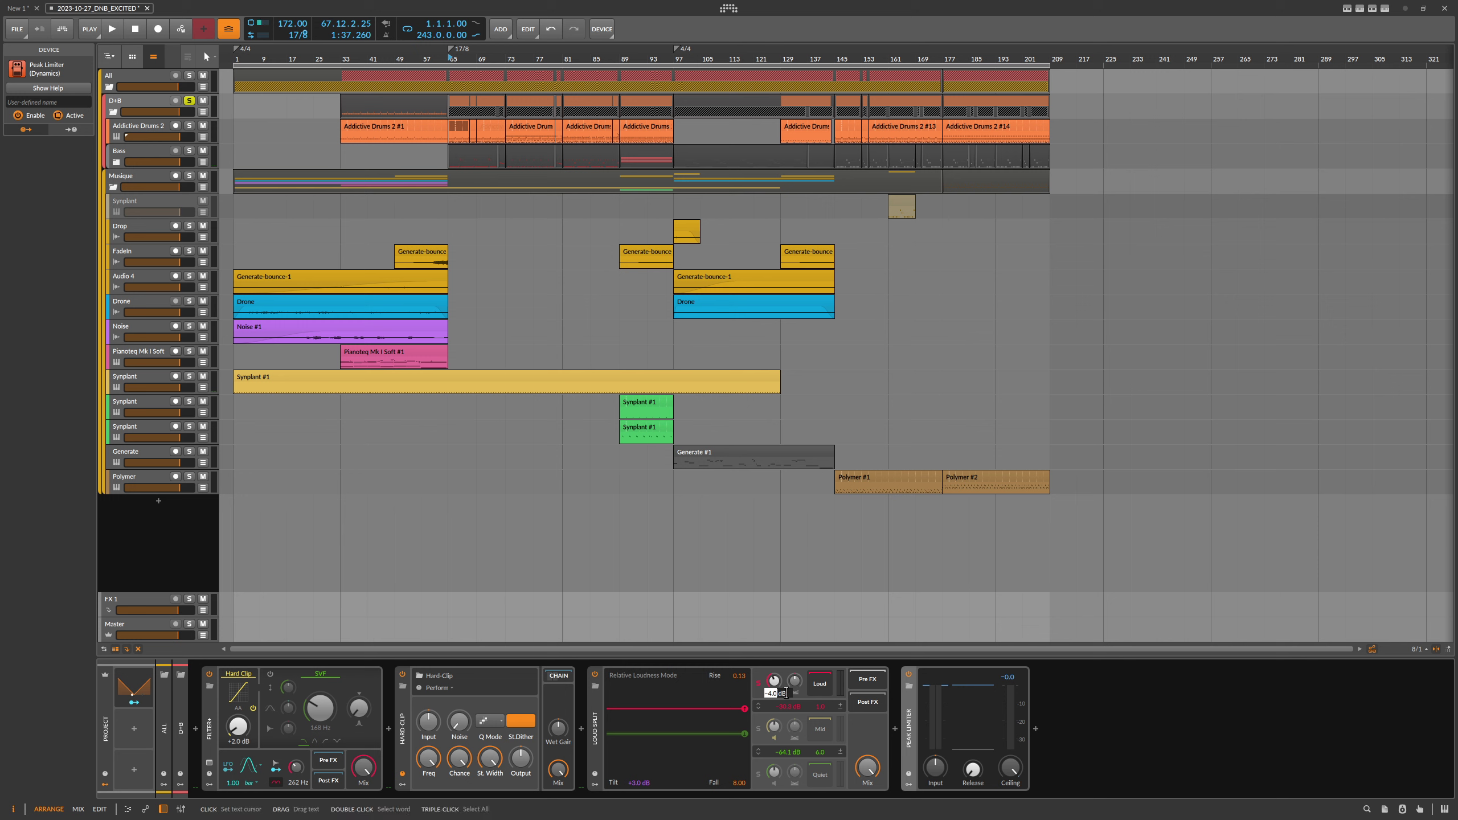
click(776, 683)
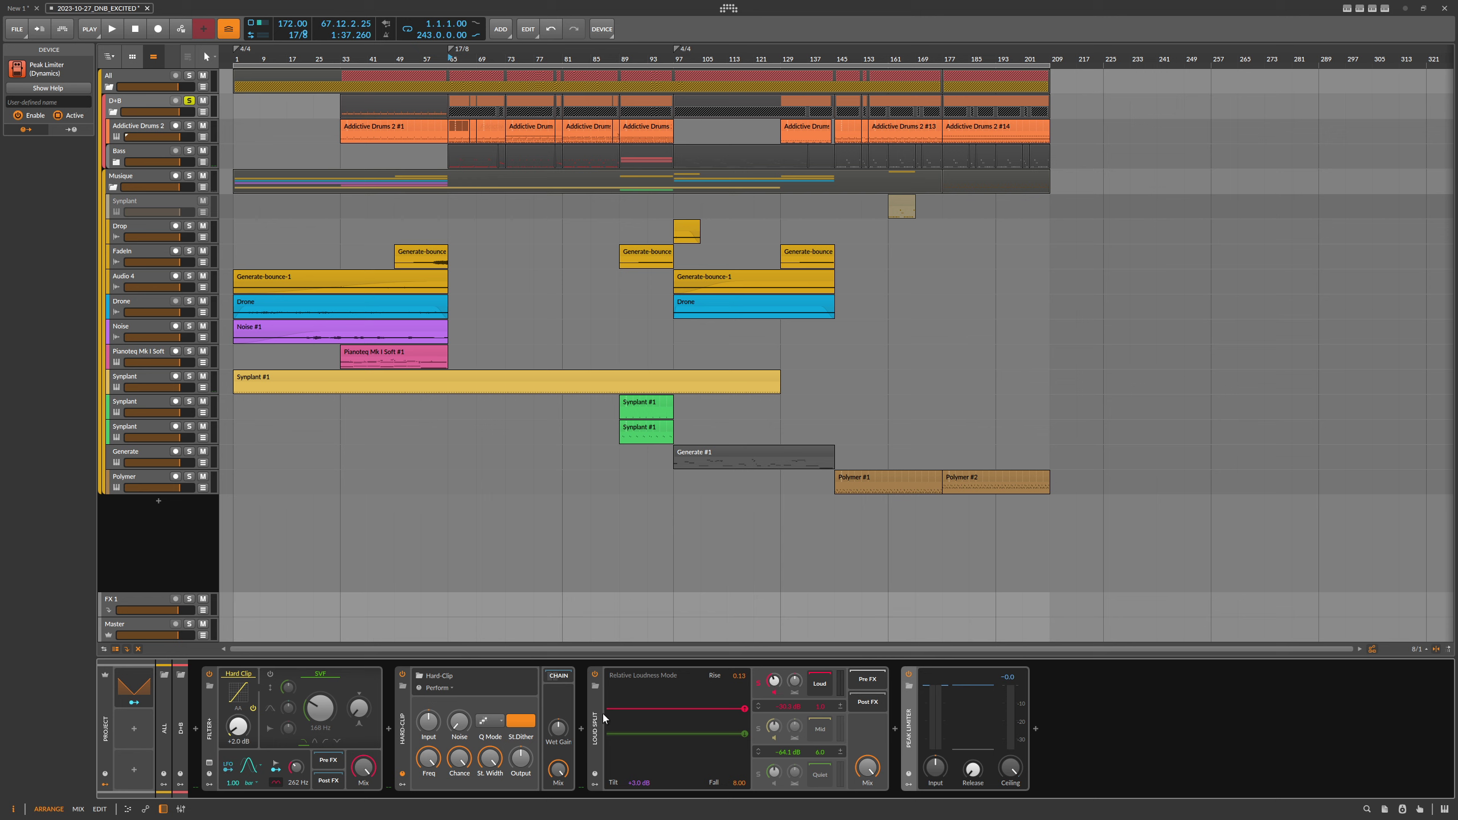
Play from bar 65, clear the Loud channel's solo and set Loud Split's lower threshold to -61.8 dB.
key(space)
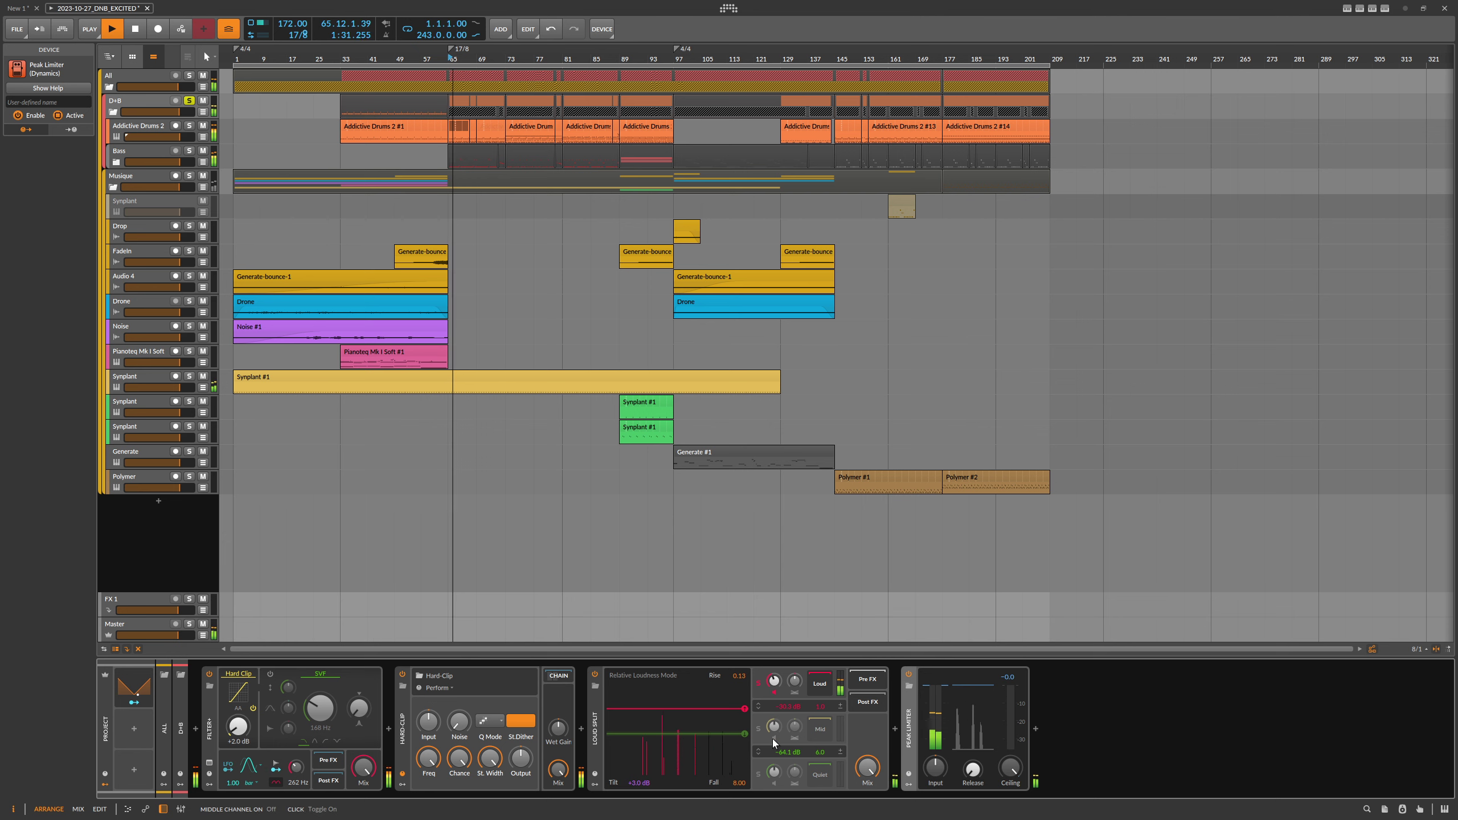
click(759, 683)
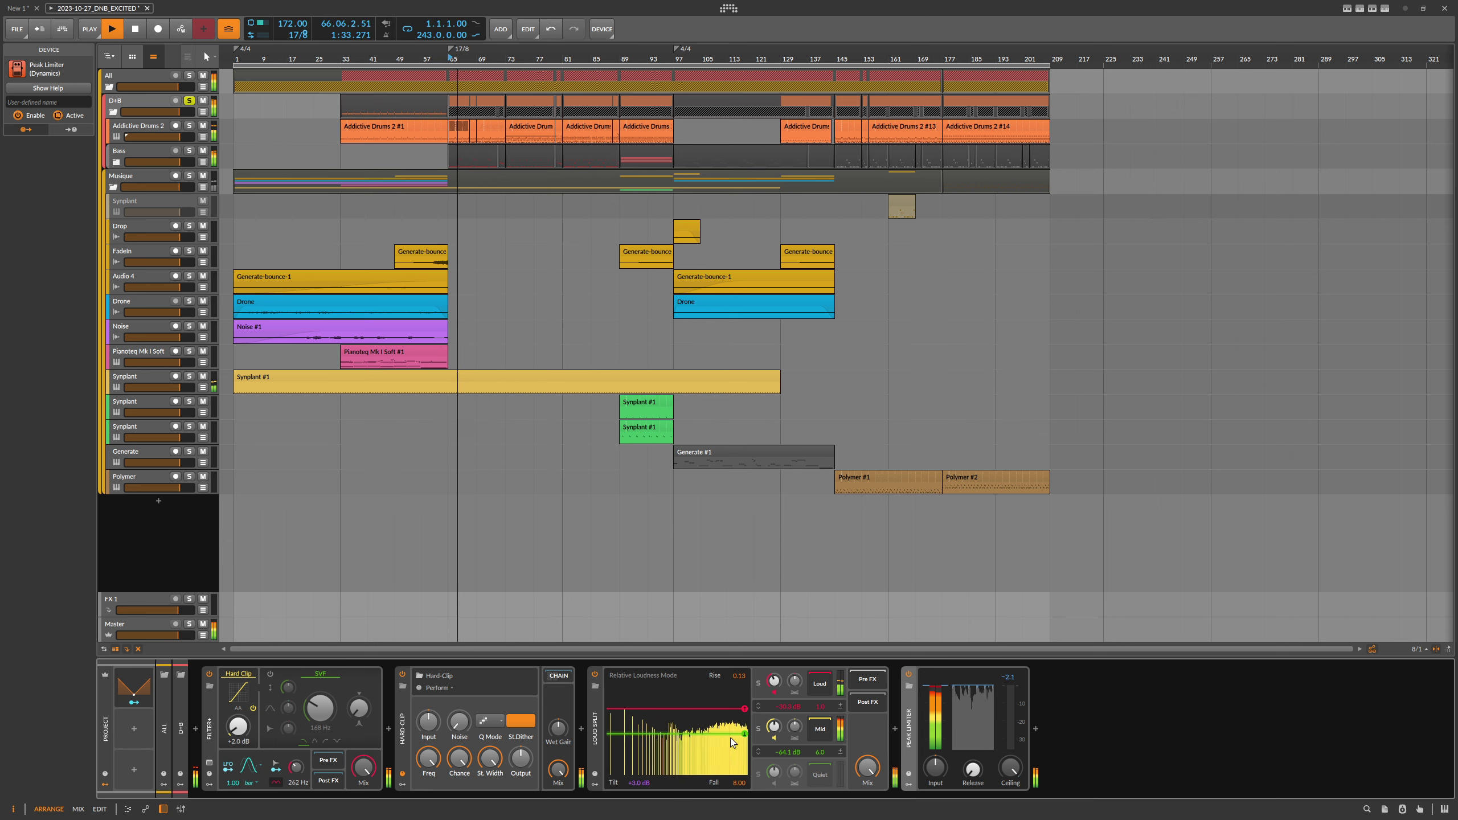
drag(726, 735, 727, 733)
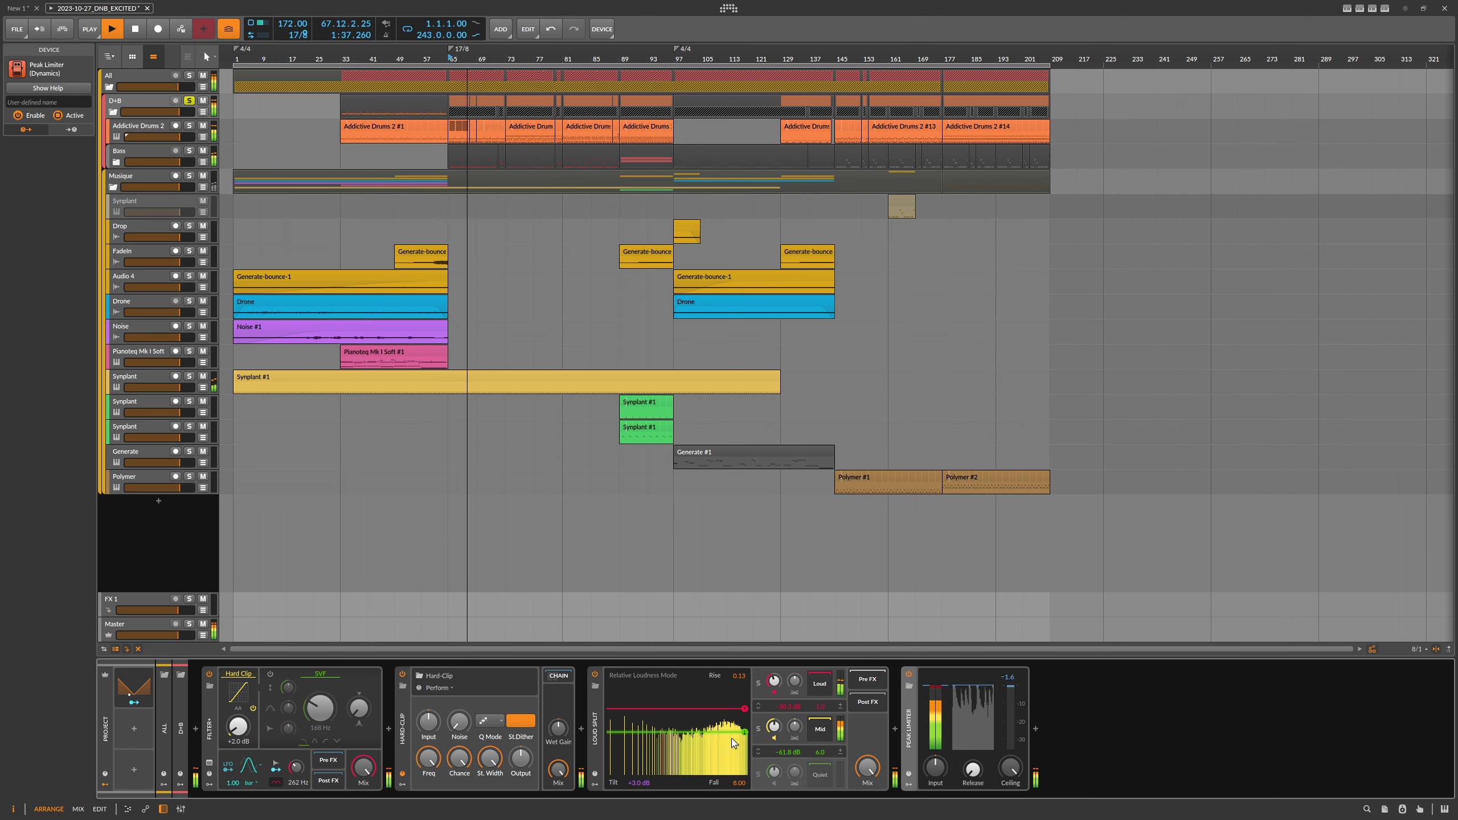
Bypass and re-enable Loud Split to compare the drum and bass sound, stop playback and select the device.
click(595, 674)
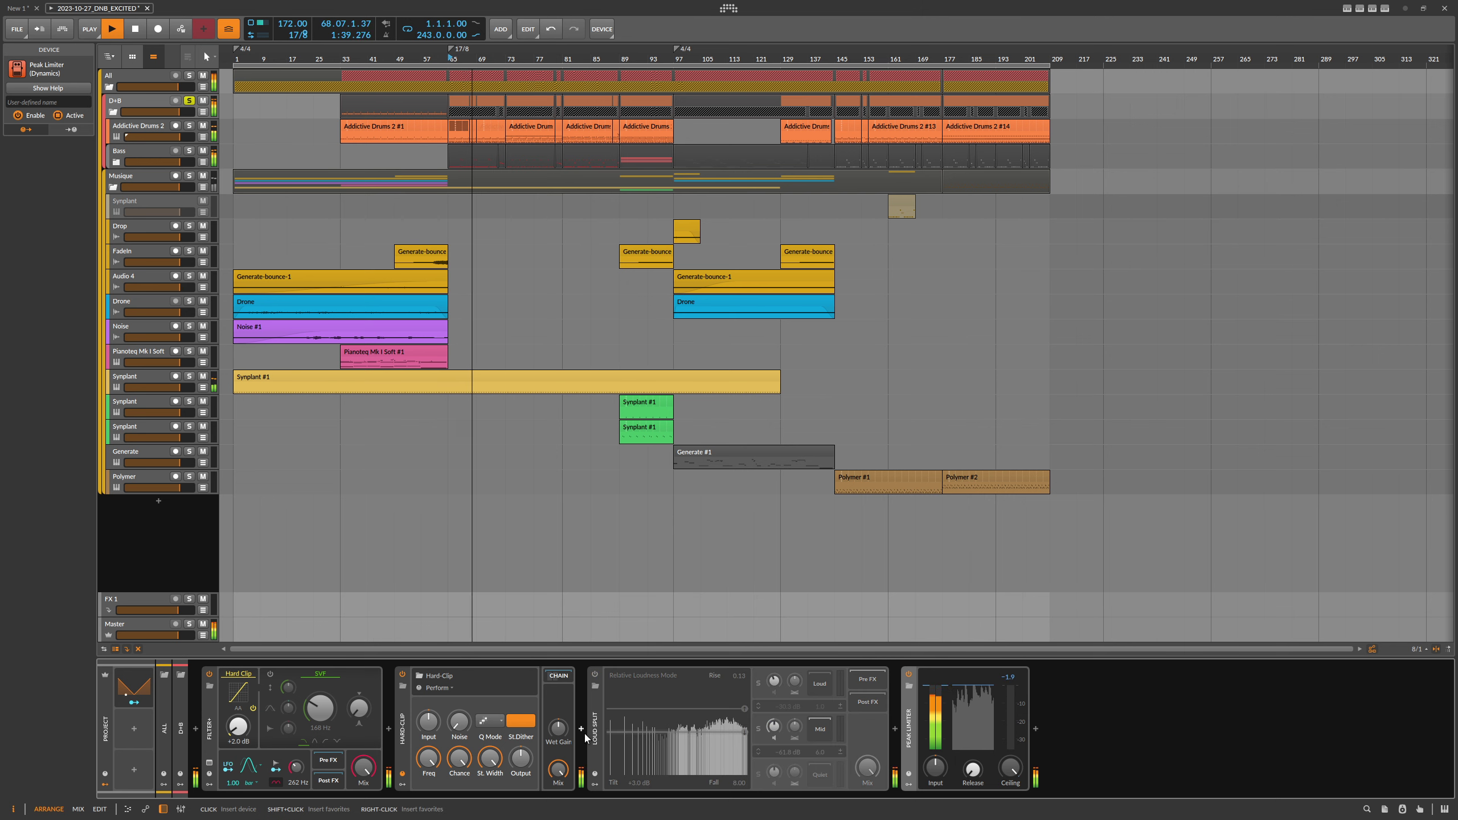
click(596, 675)
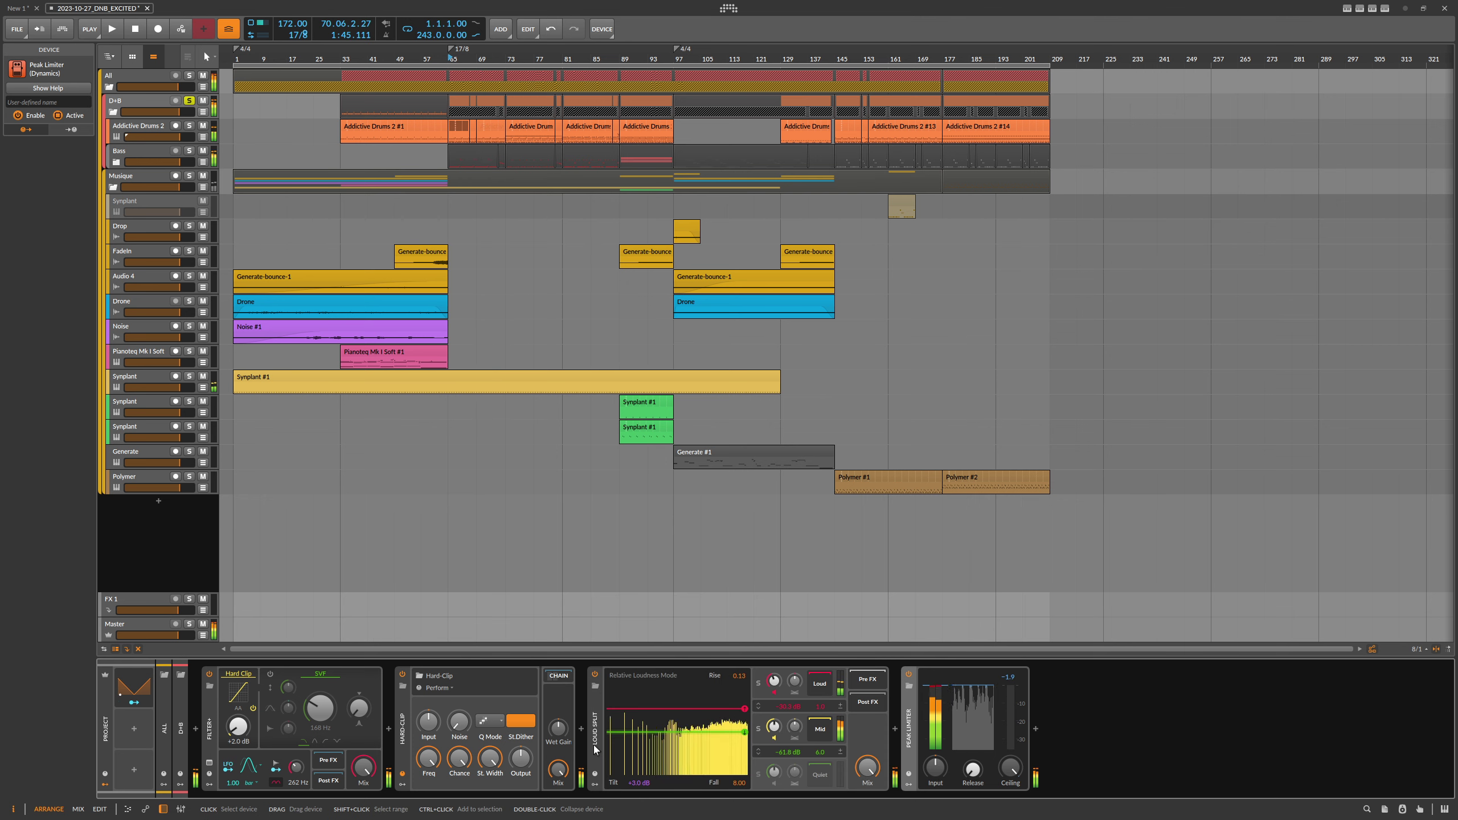
key(space)
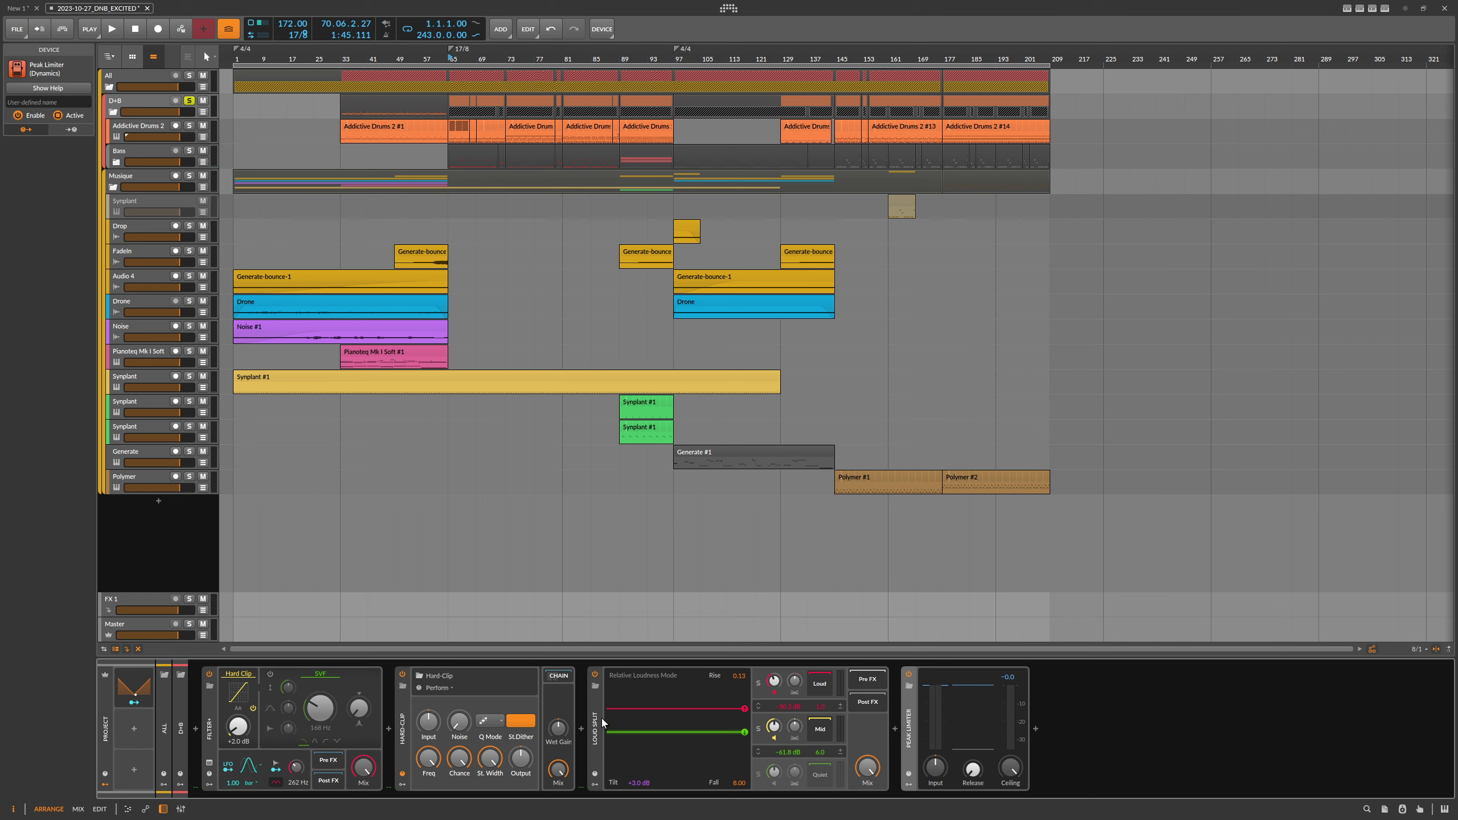
click(595, 740)
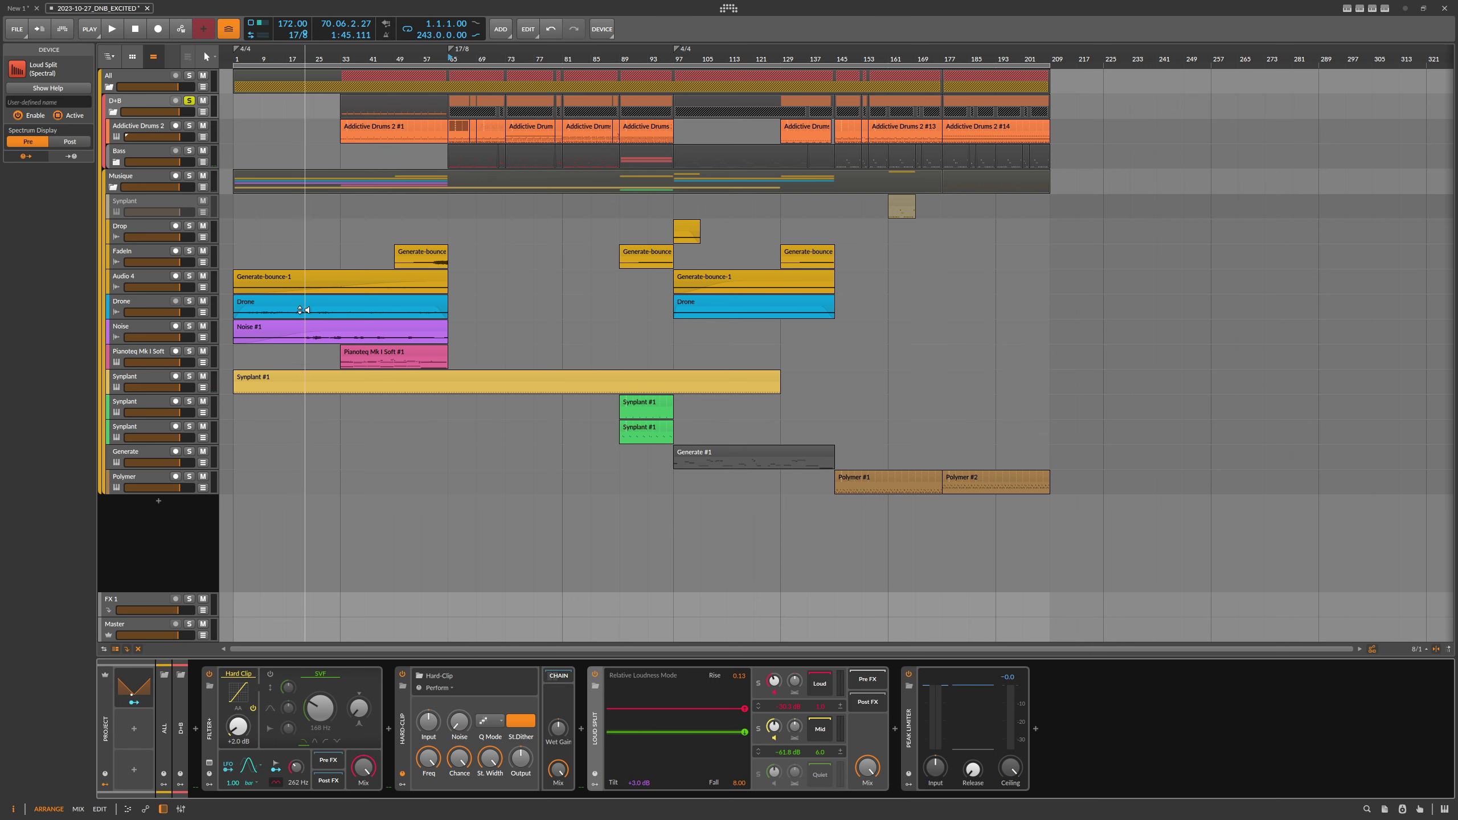
Collapse the D+B group and move the solo from it to the Musique group.
click(161, 108)
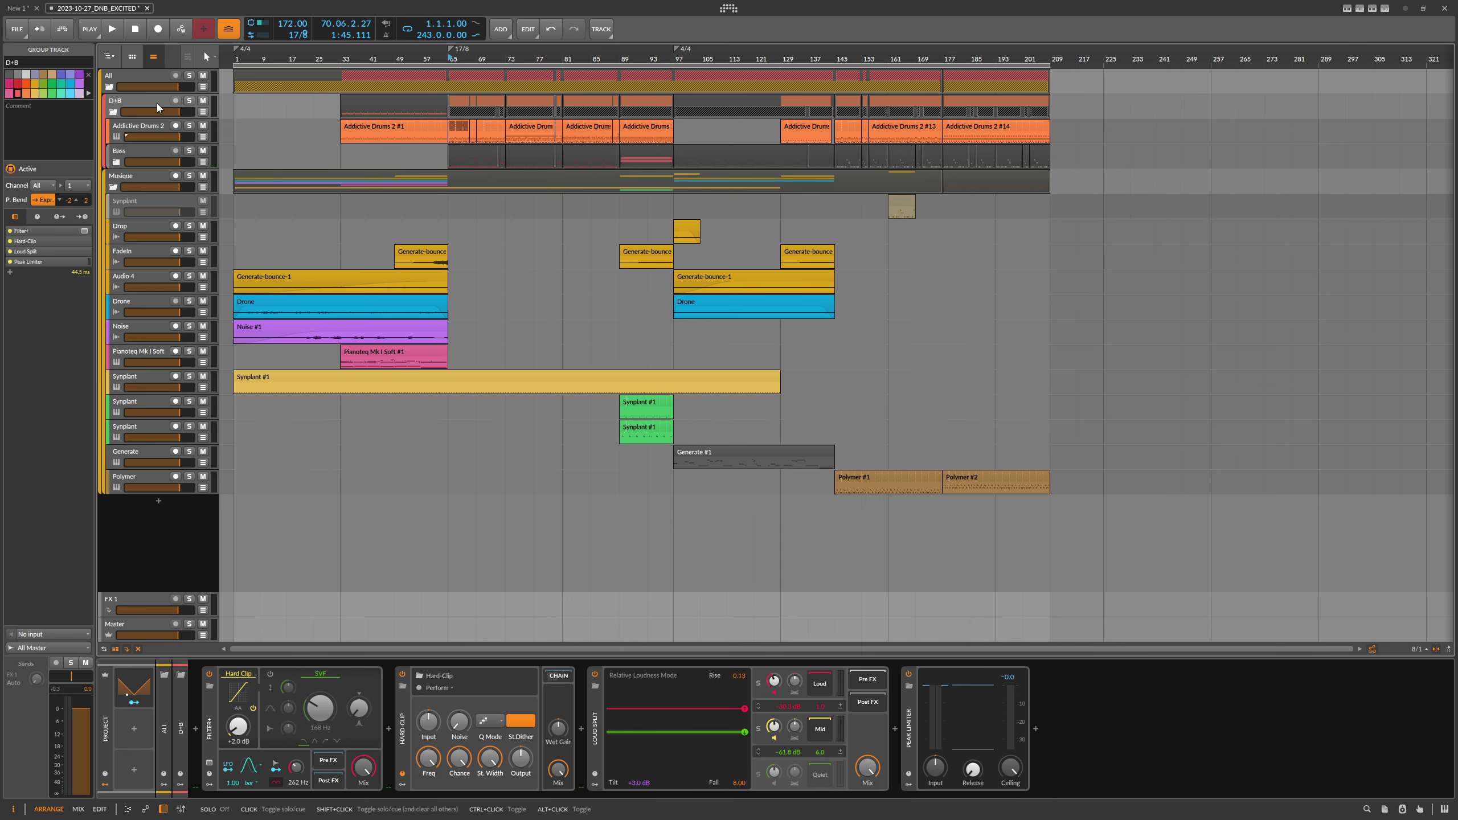
click(113, 112)
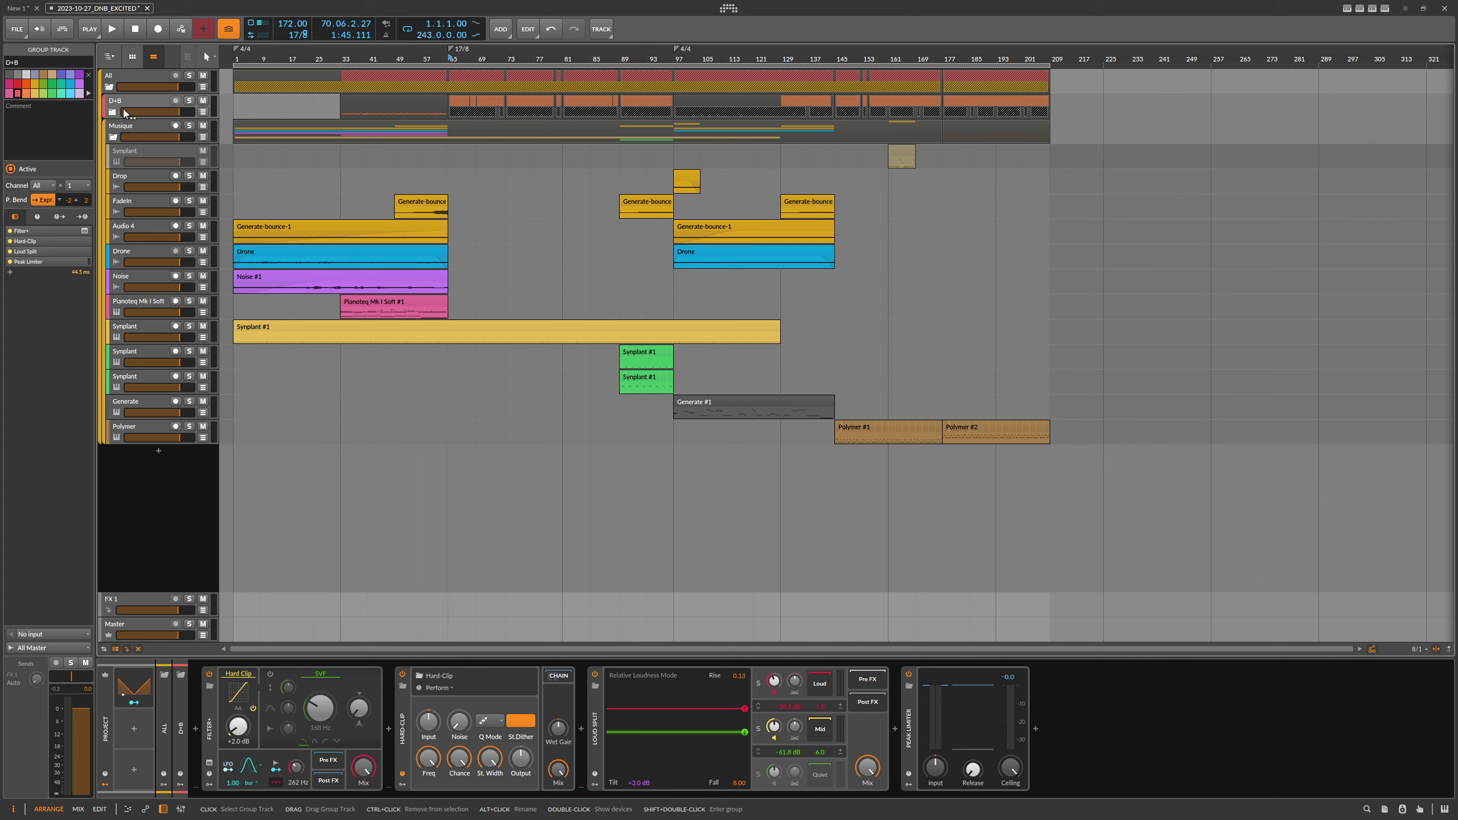
click(128, 129)
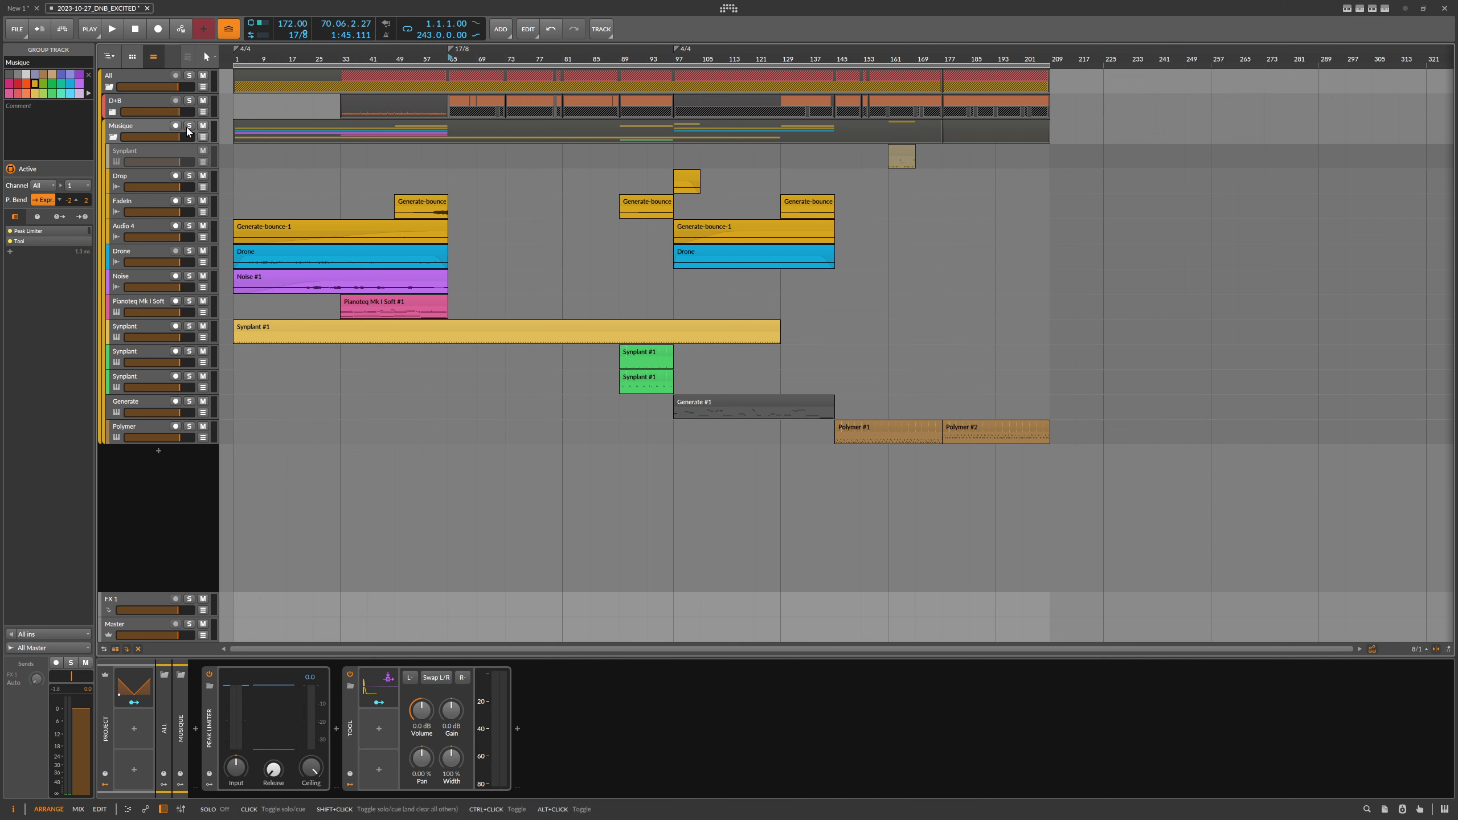
key(s)
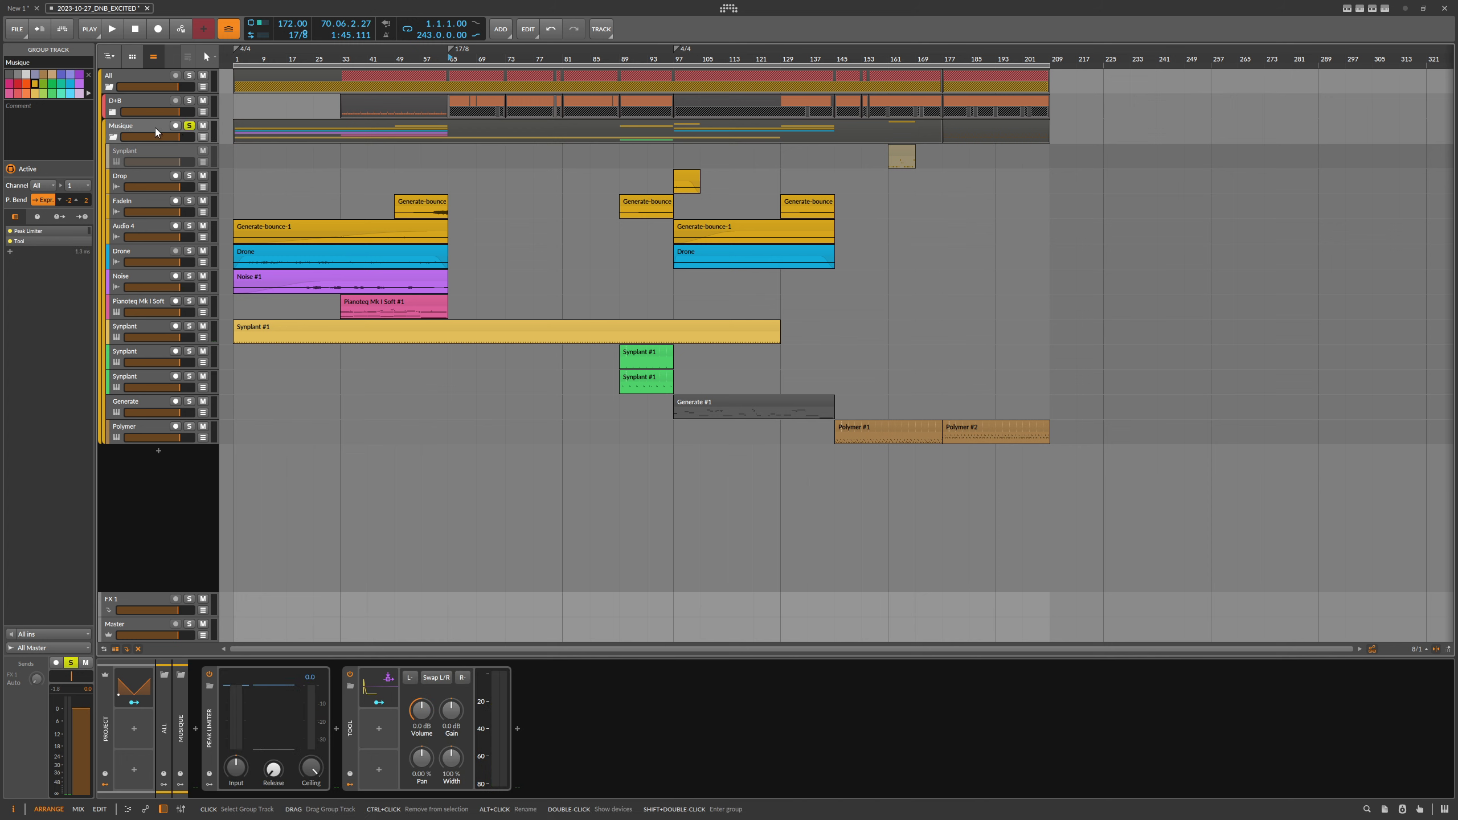
click(137, 107)
click(133, 130)
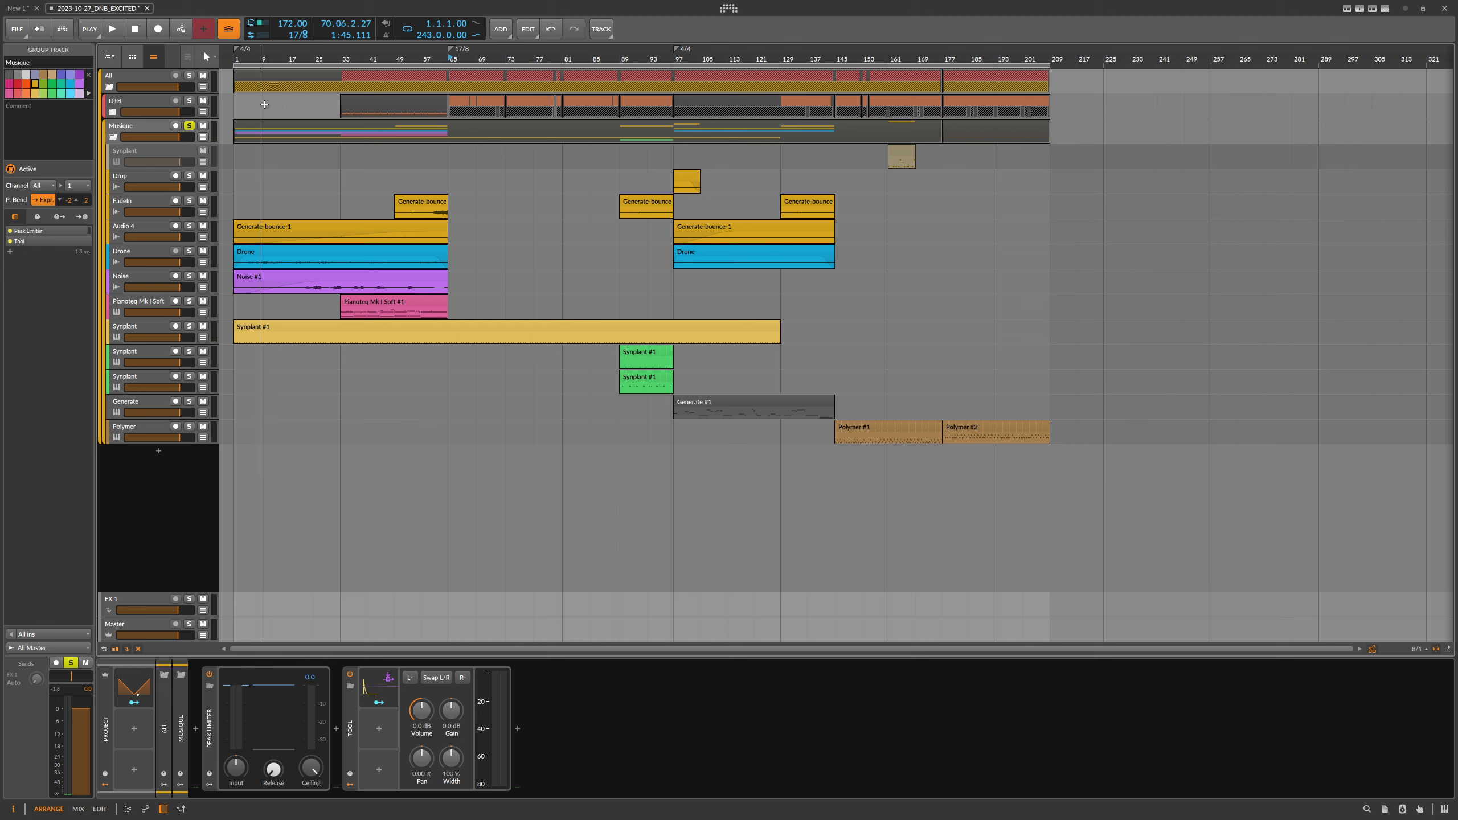
Play the soloed Musique group from bar 1 and inspect the Generate-bounce-1 and Pianoteq clips during playback.
click(238, 59)
key(space)
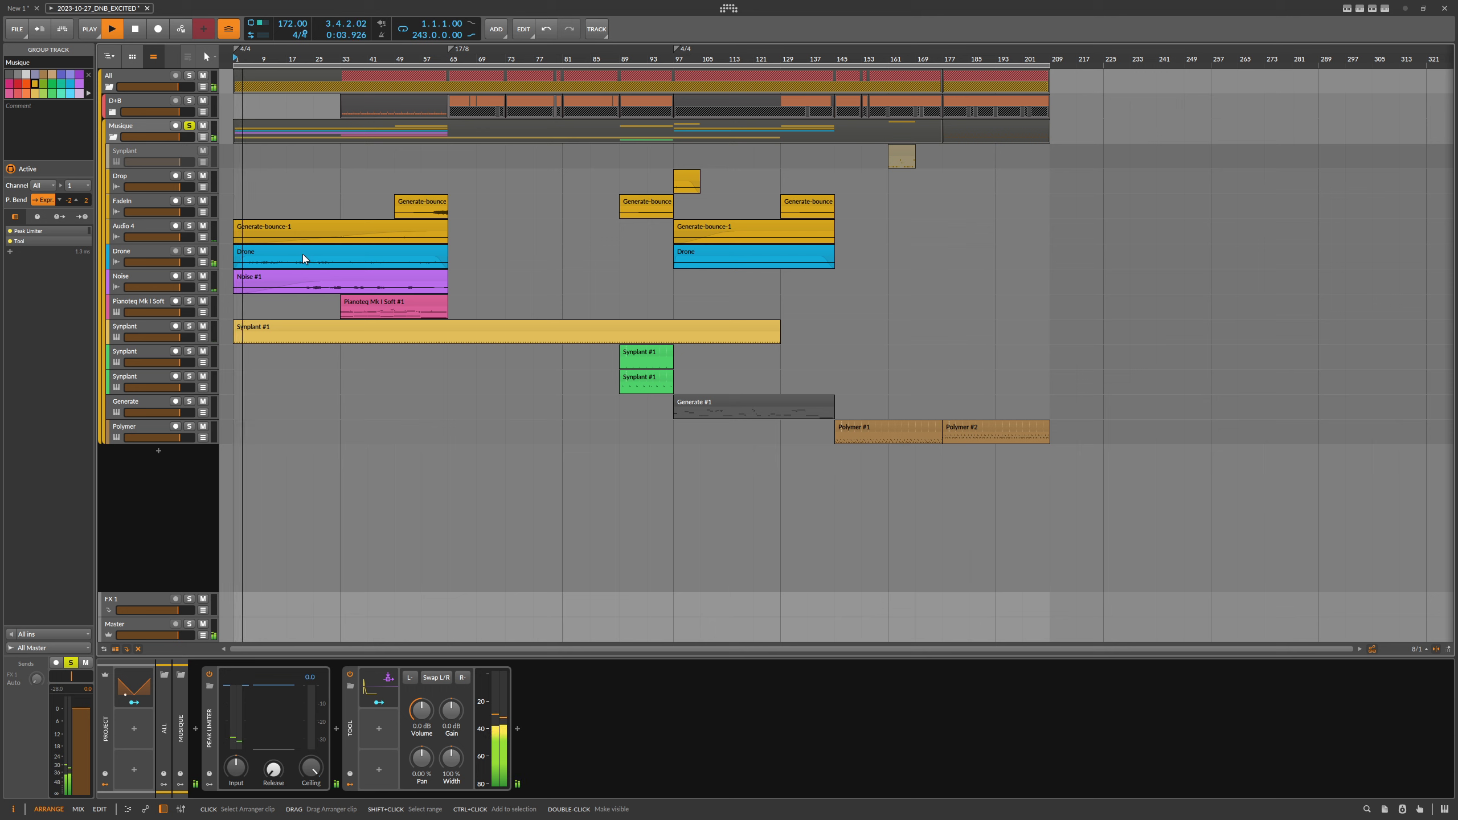
click(259, 251)
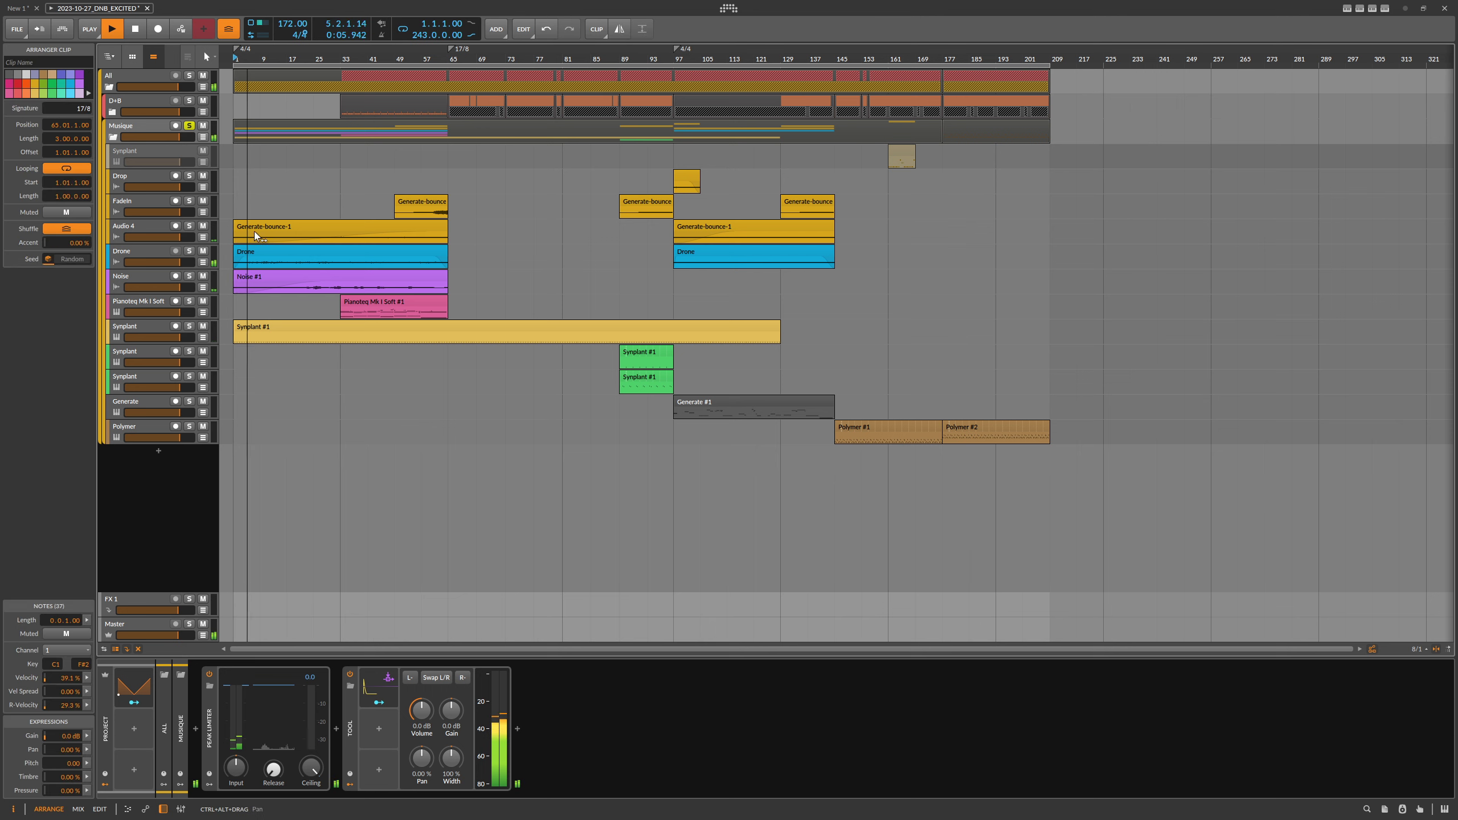
click(260, 226)
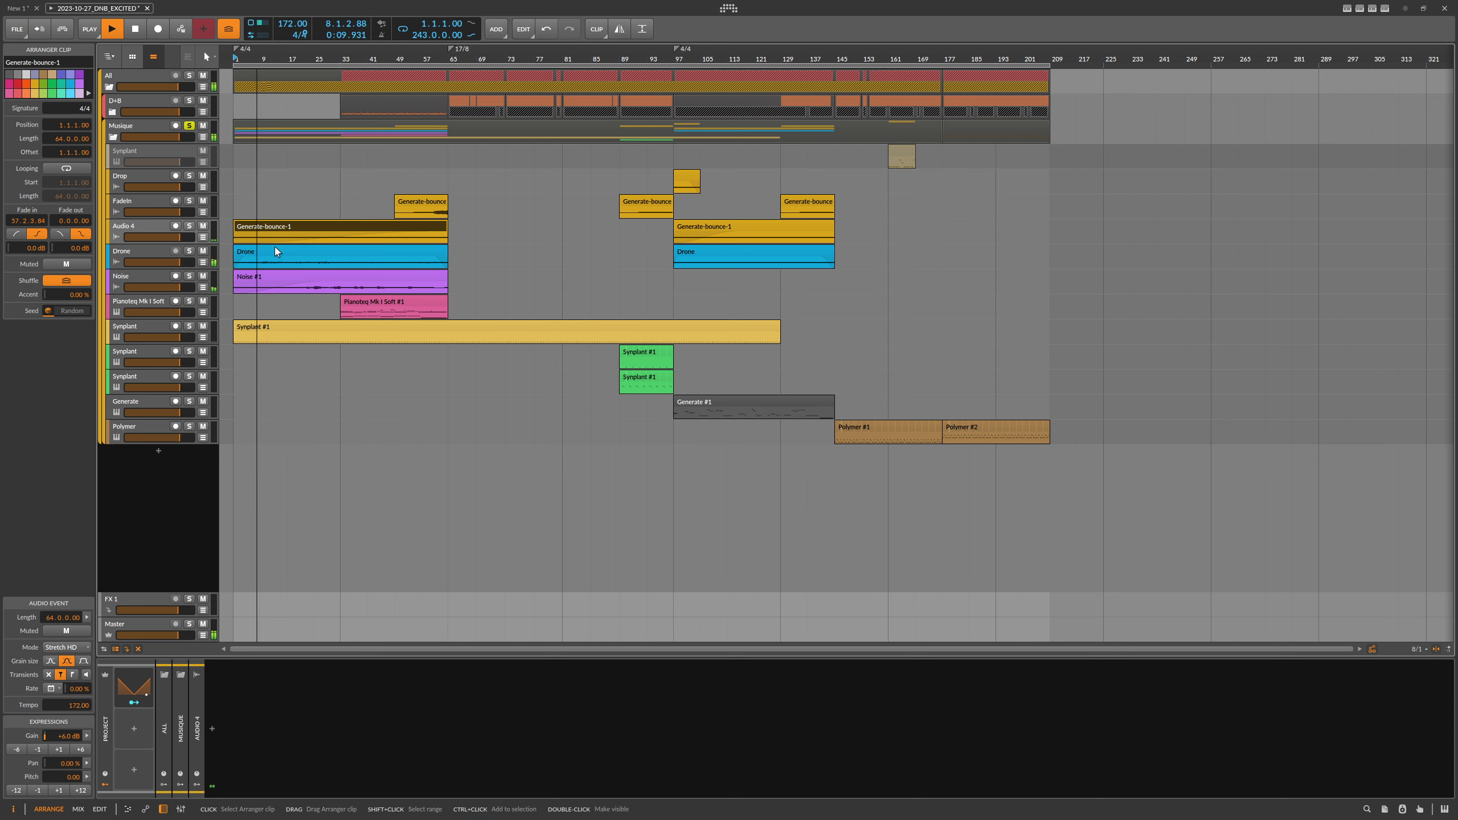
click(376, 300)
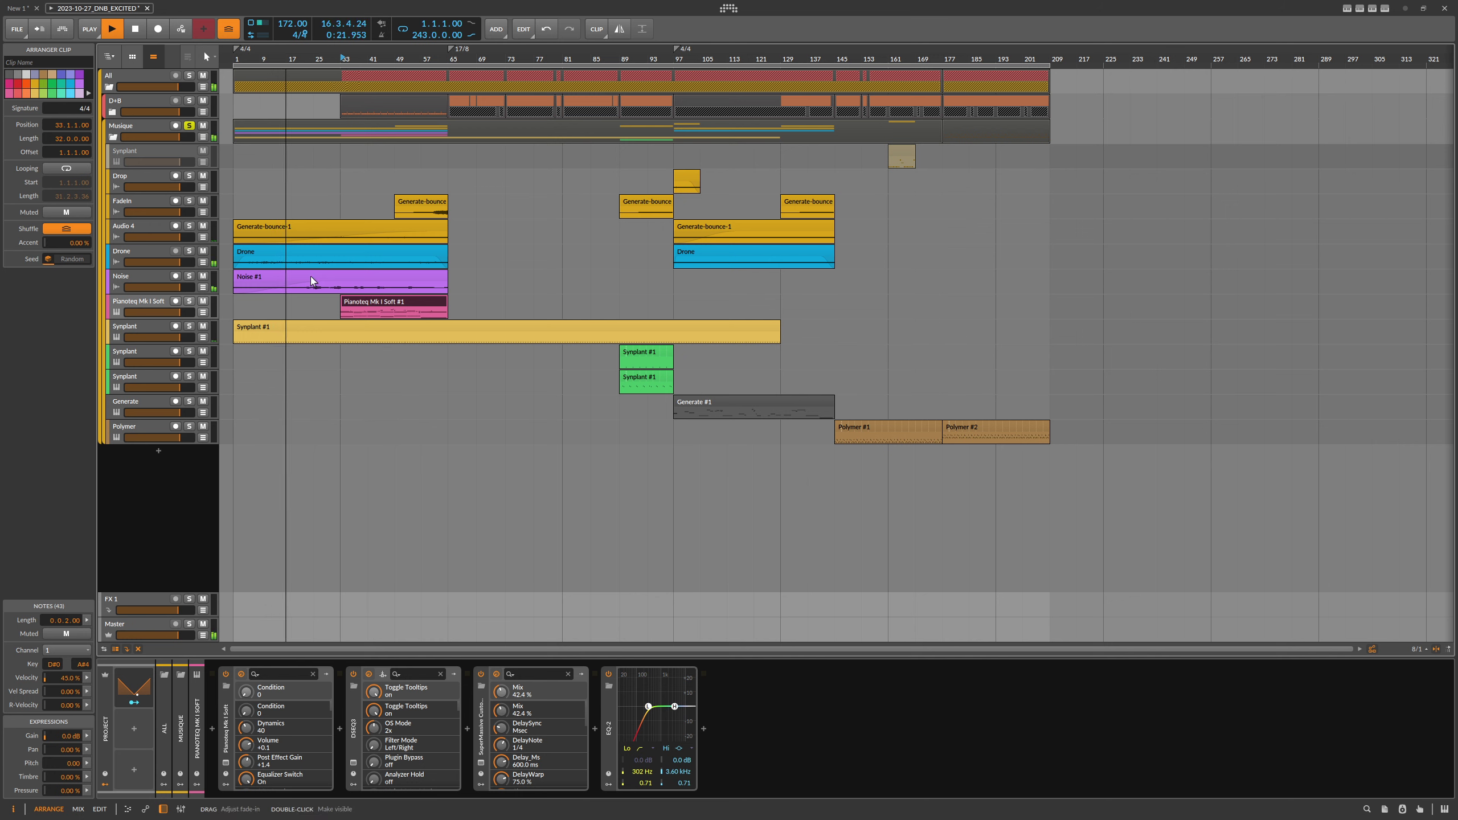
Audition Audio 4 soloed from about bar 49 and view the Drone track's devices, ending with the solo cleared and playback stopped.
click(190, 225)
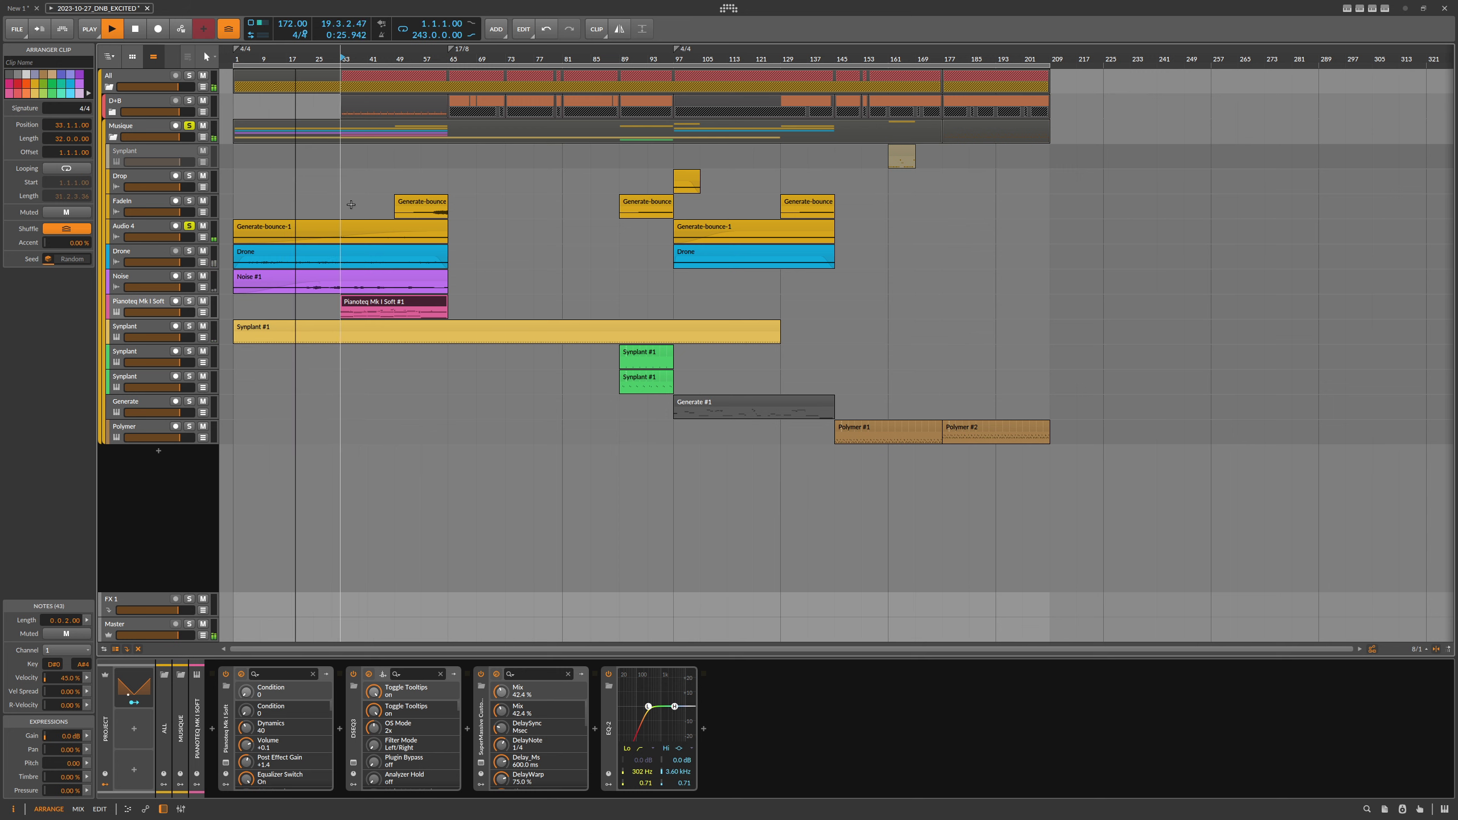
click(394, 76)
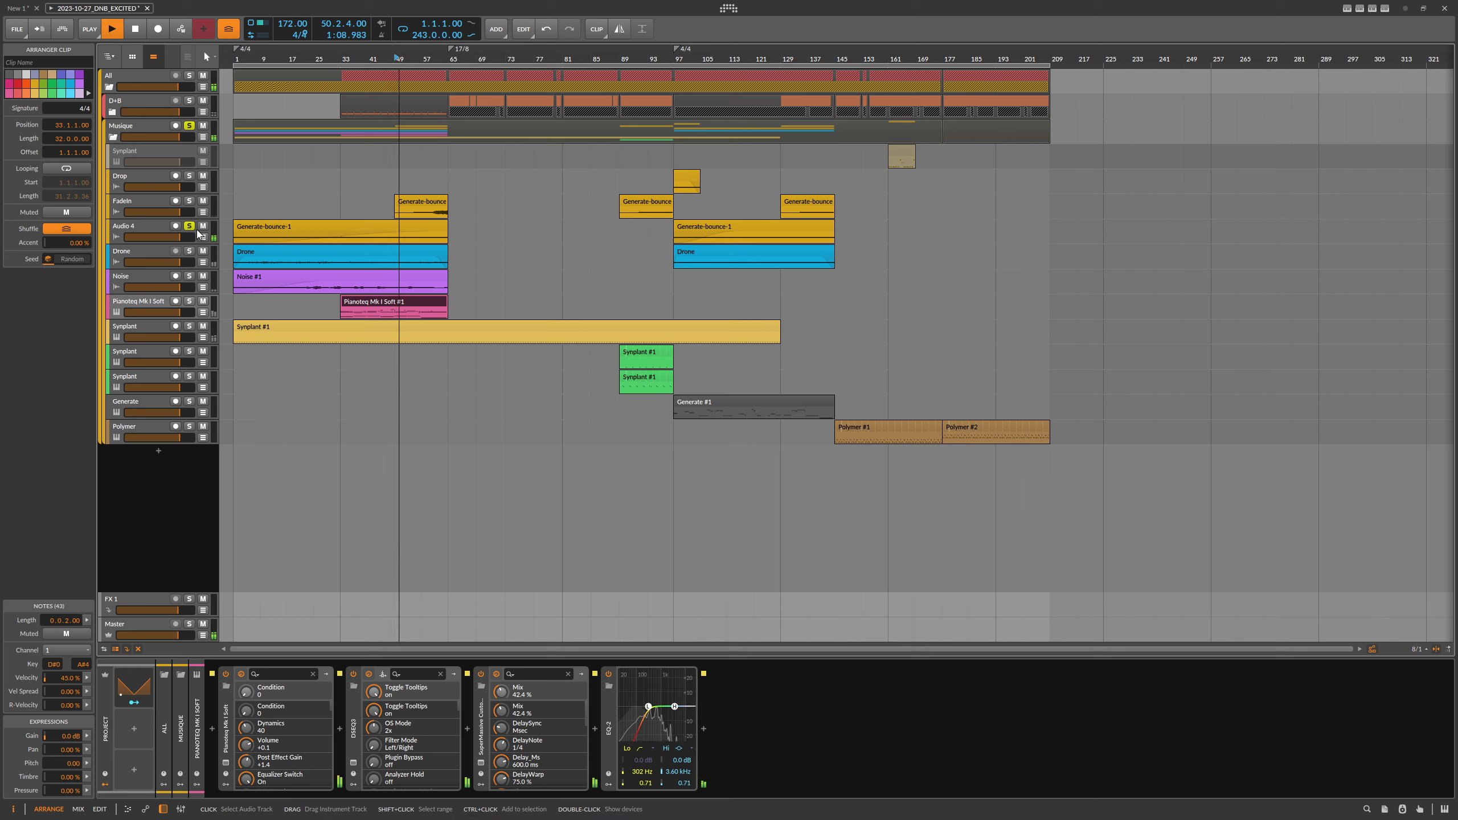
click(160, 246)
mouse_move(160, 243)
mouse_down()
mouse_move(157, 310)
mouse_move(172, 237)
mouse_up()
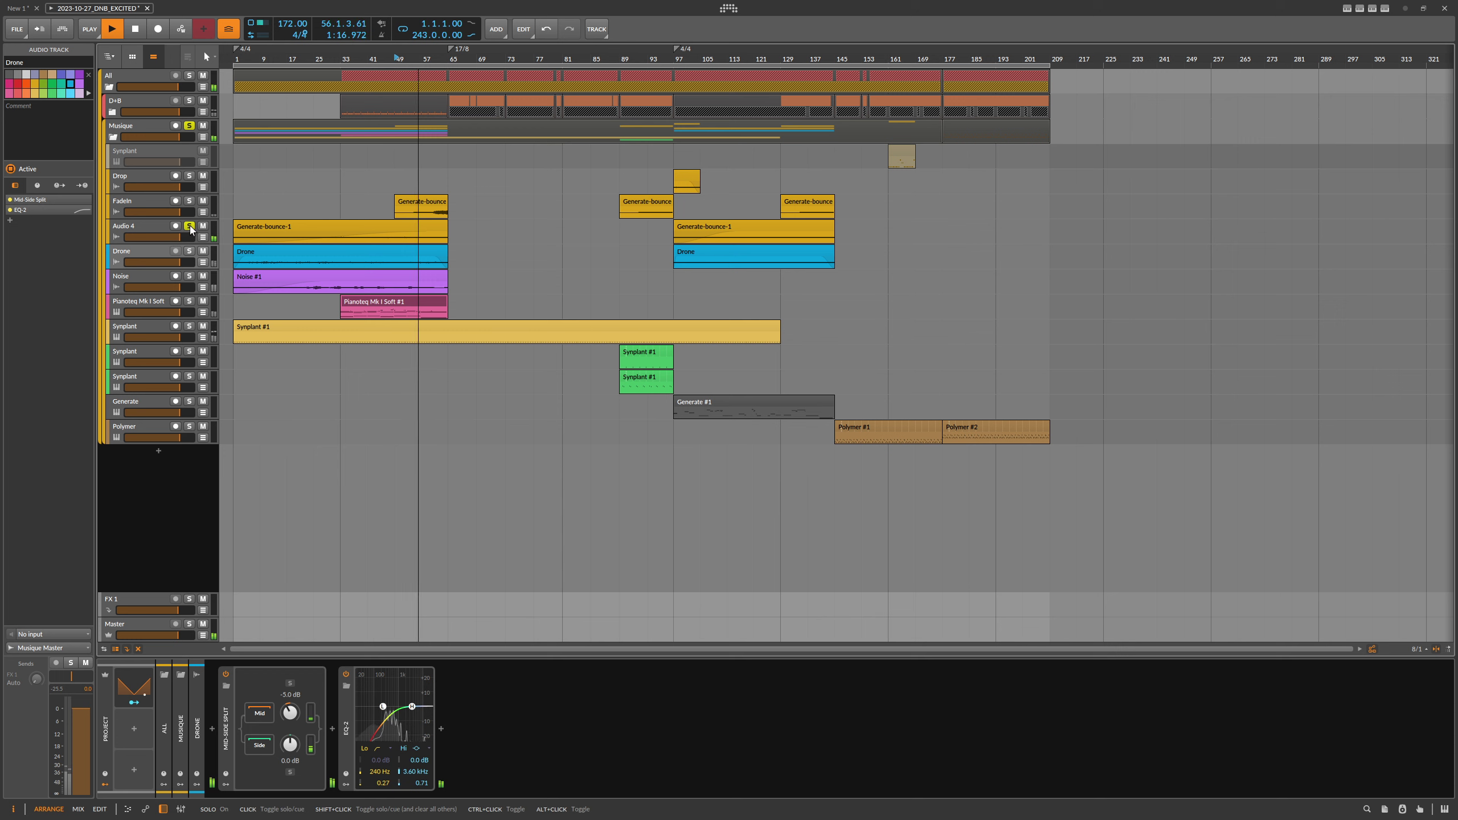
key(space)
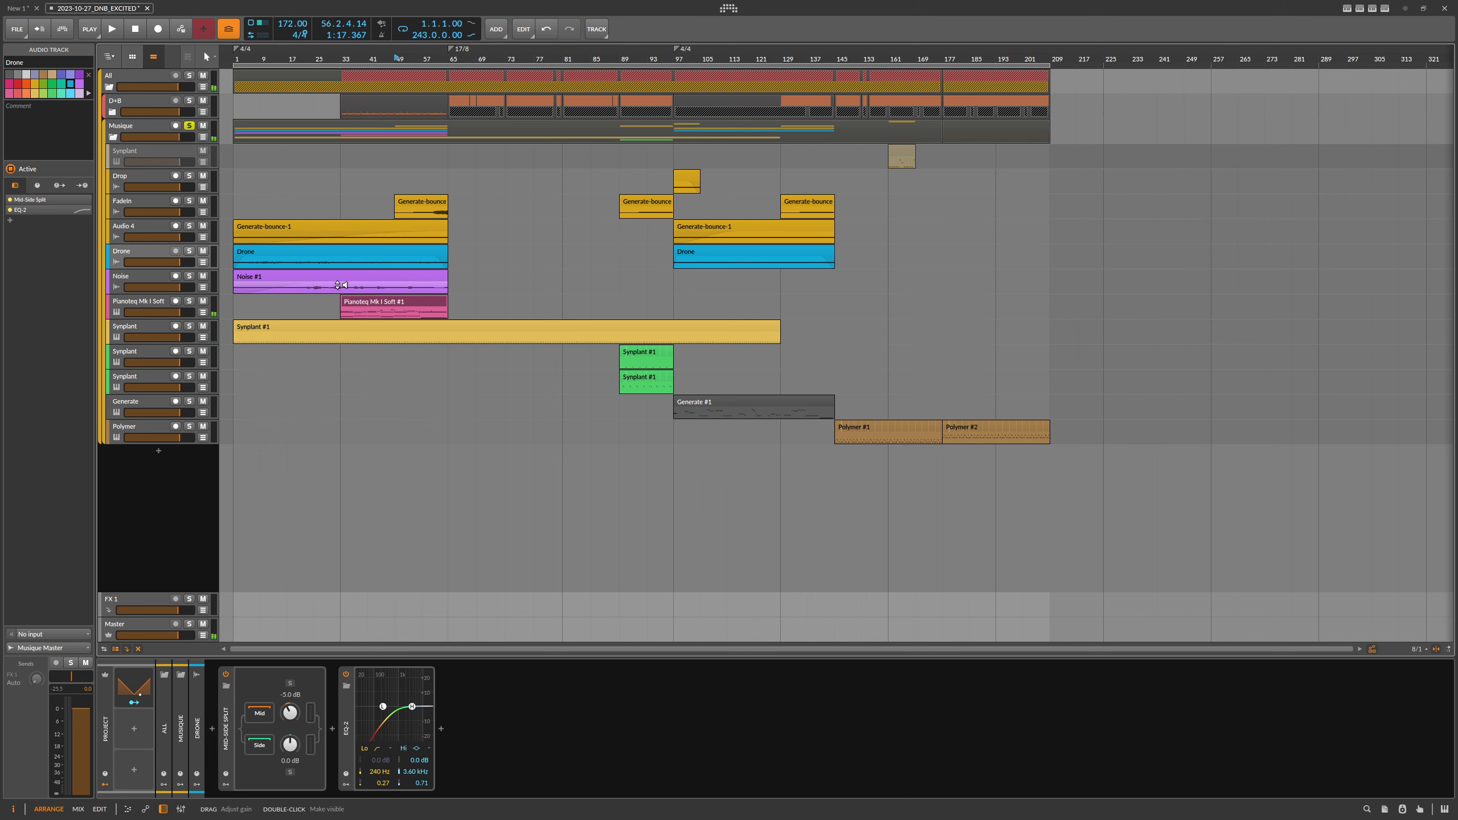
Audition the yellow Synplant track soloed from bar 1 and about bar 49 with its plugin window open.
click(152, 306)
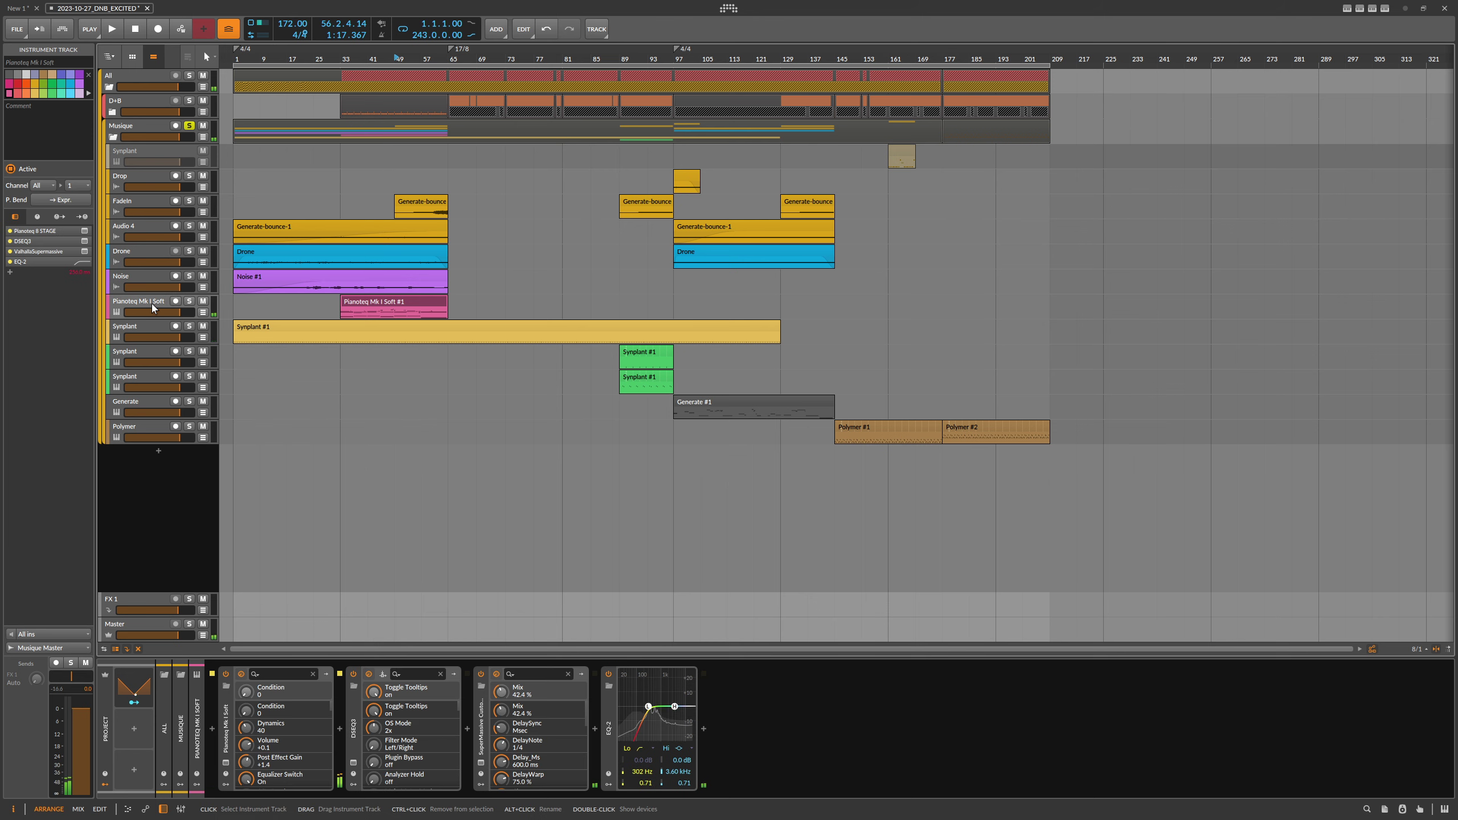
click(149, 331)
click(190, 328)
click(235, 55)
key(space)
click(225, 763)
click(404, 55)
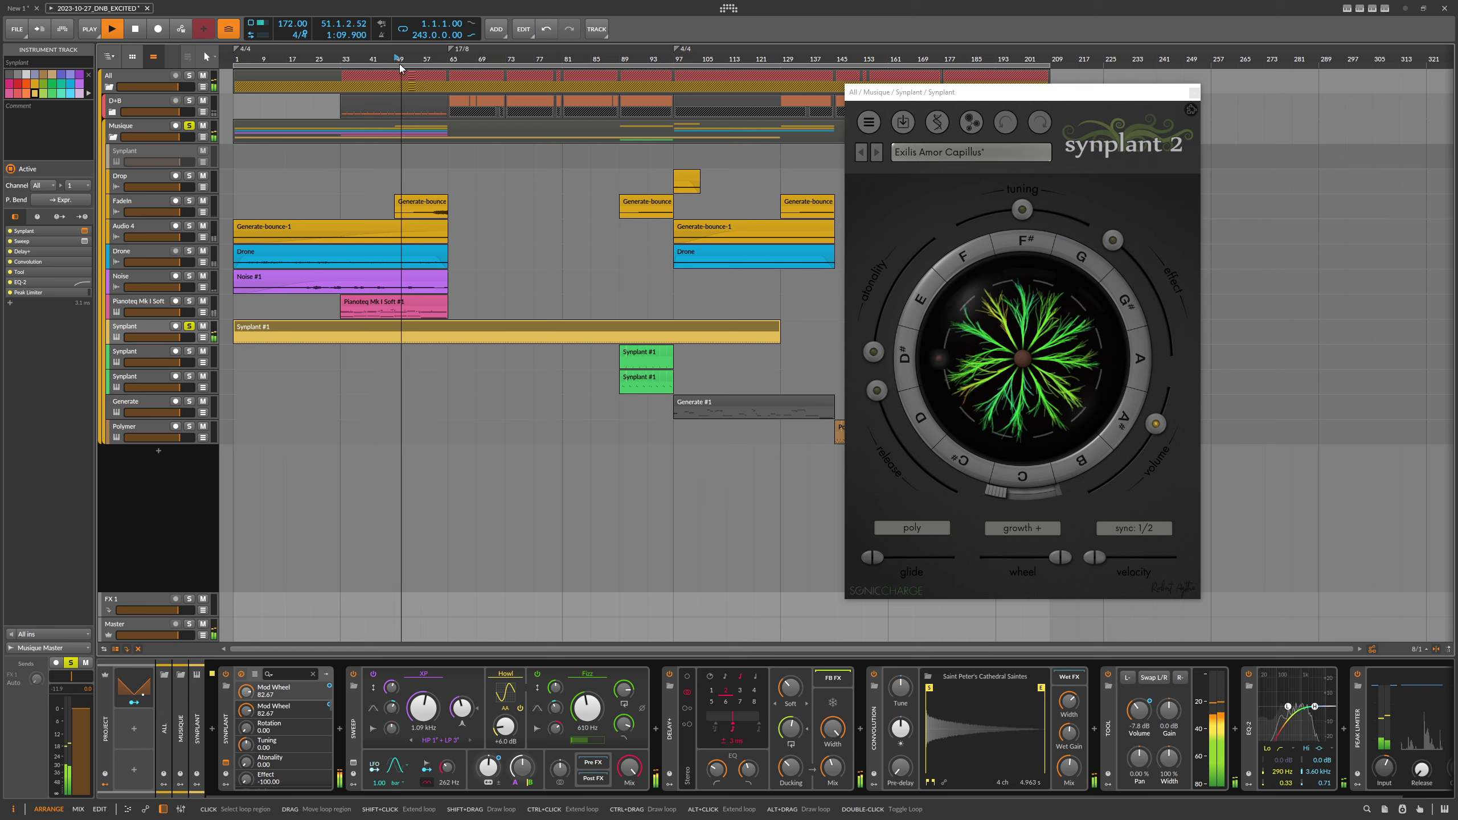
Show the yellow Synplant track's Joint Frequency Control automation, then stop playback and close the plugin window.
click(203, 338)
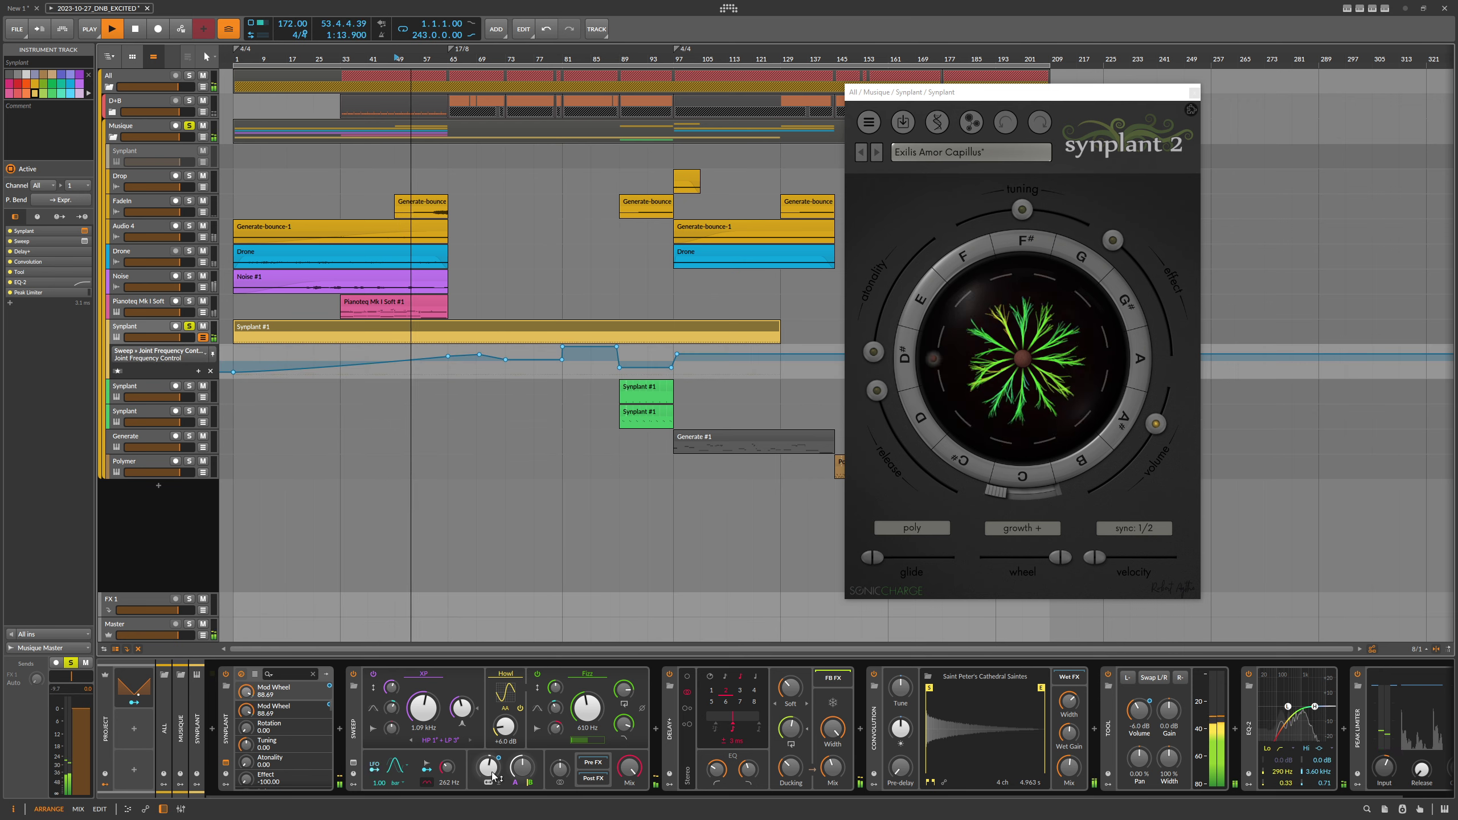
key(space)
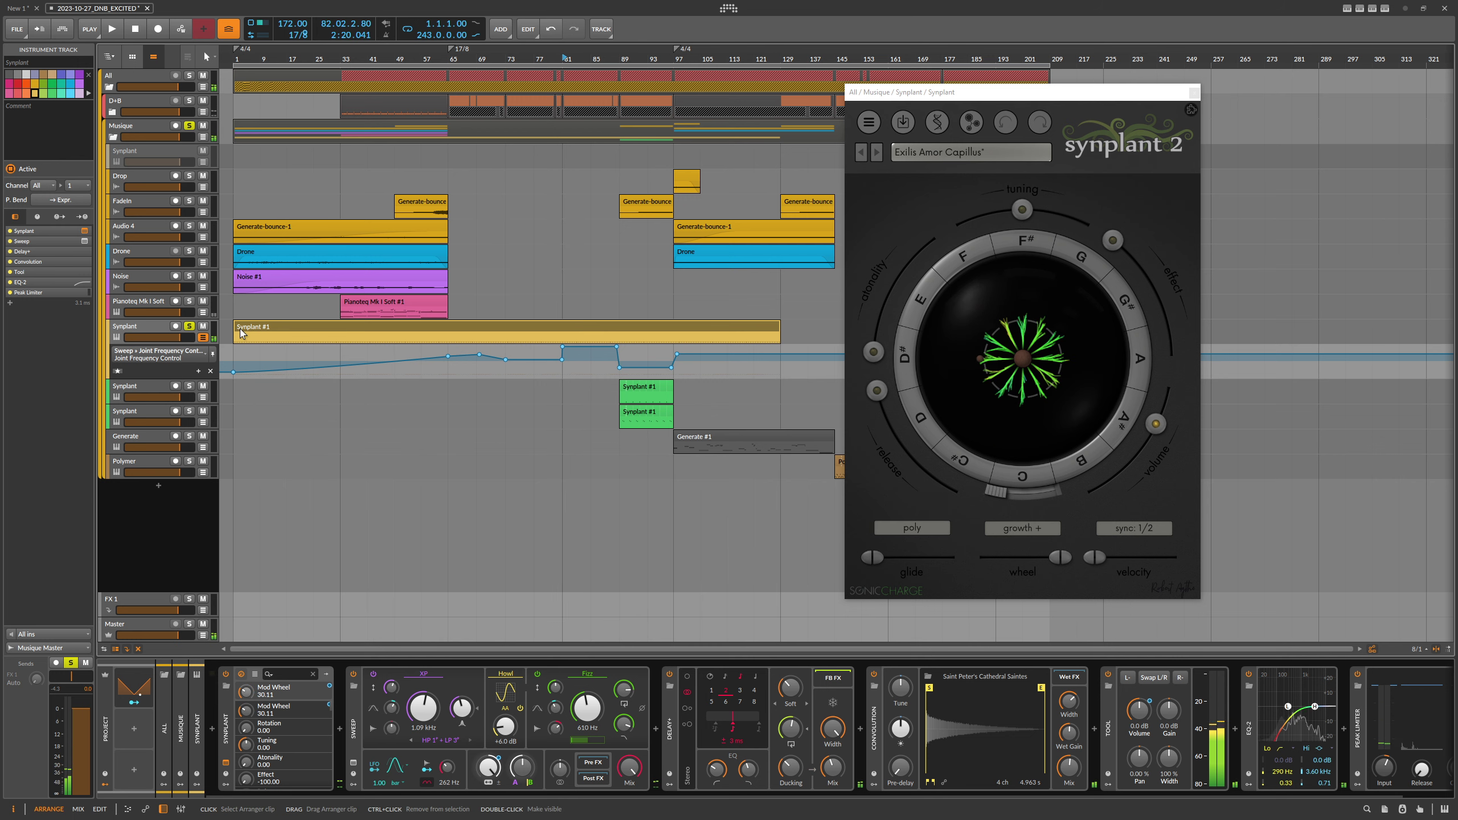
mouse_move(233, 58)
mouse_down()
mouse_move(233, 128)
mouse_move(234, 59)
mouse_up()
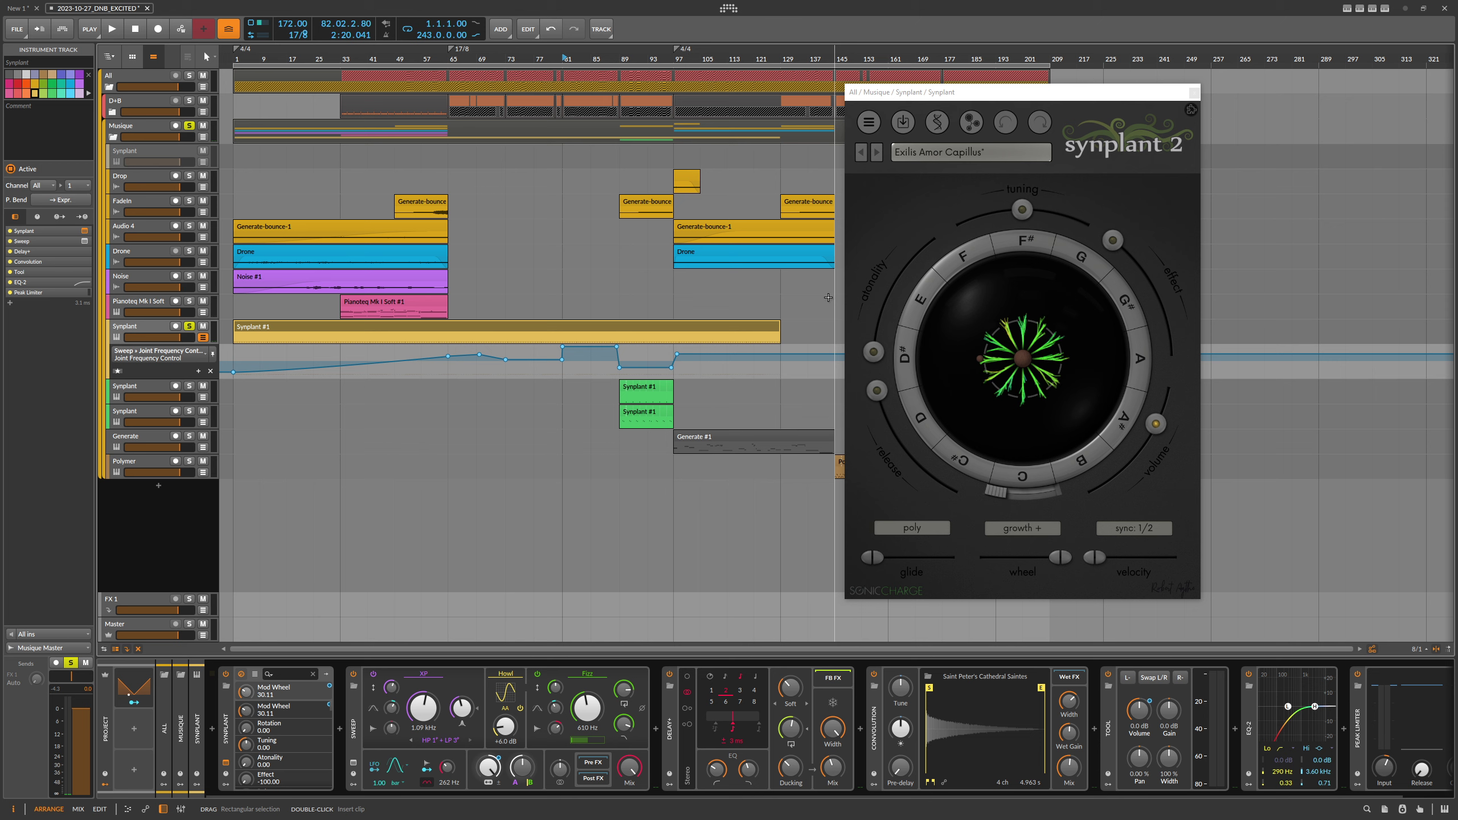
click(1194, 93)
Play from bar 89 and solo the two green Synplant tracks.
click(158, 389)
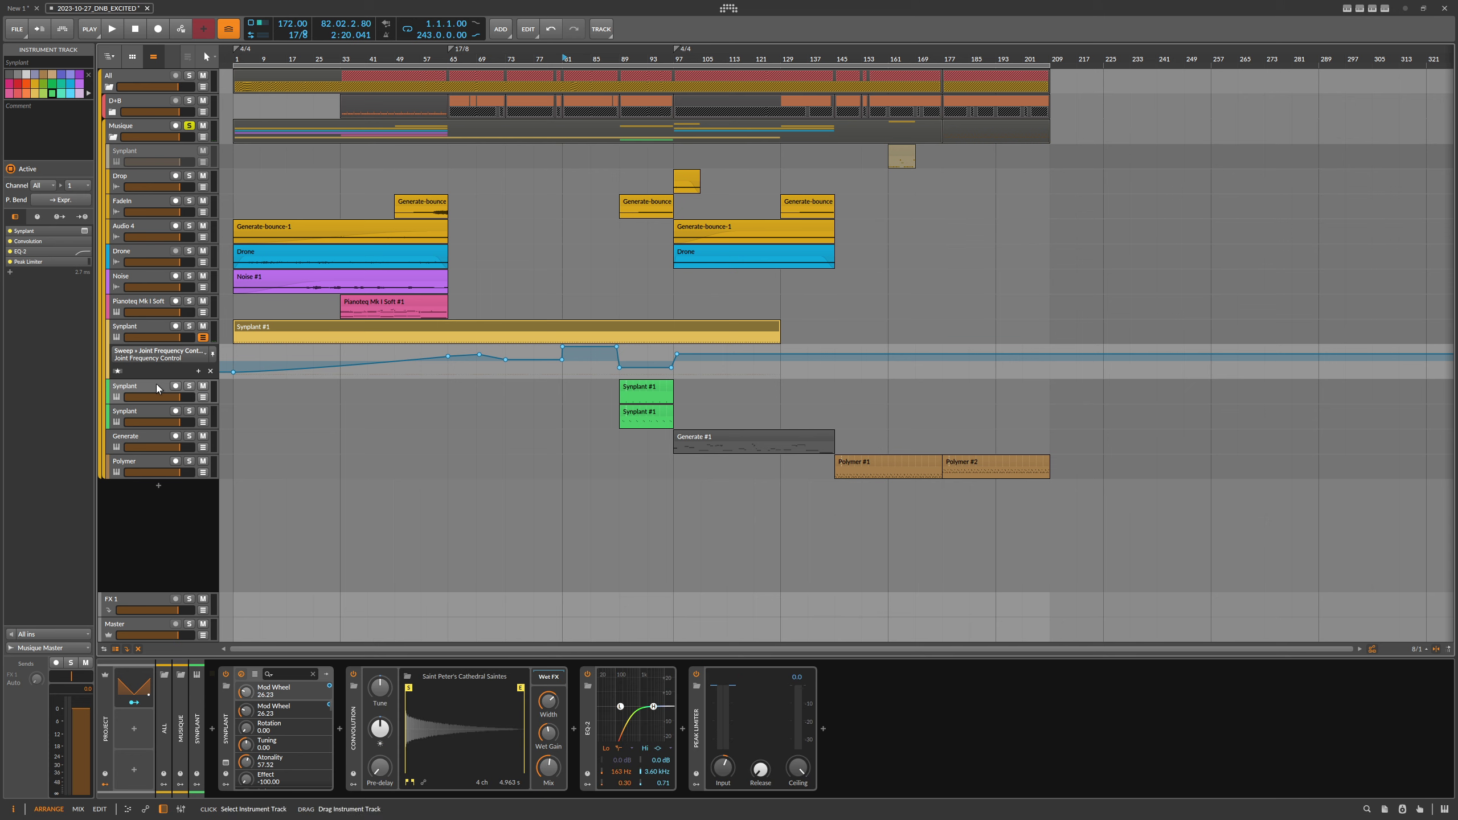
click(623, 60)
drag(635, 60, 646, 86)
key(space)
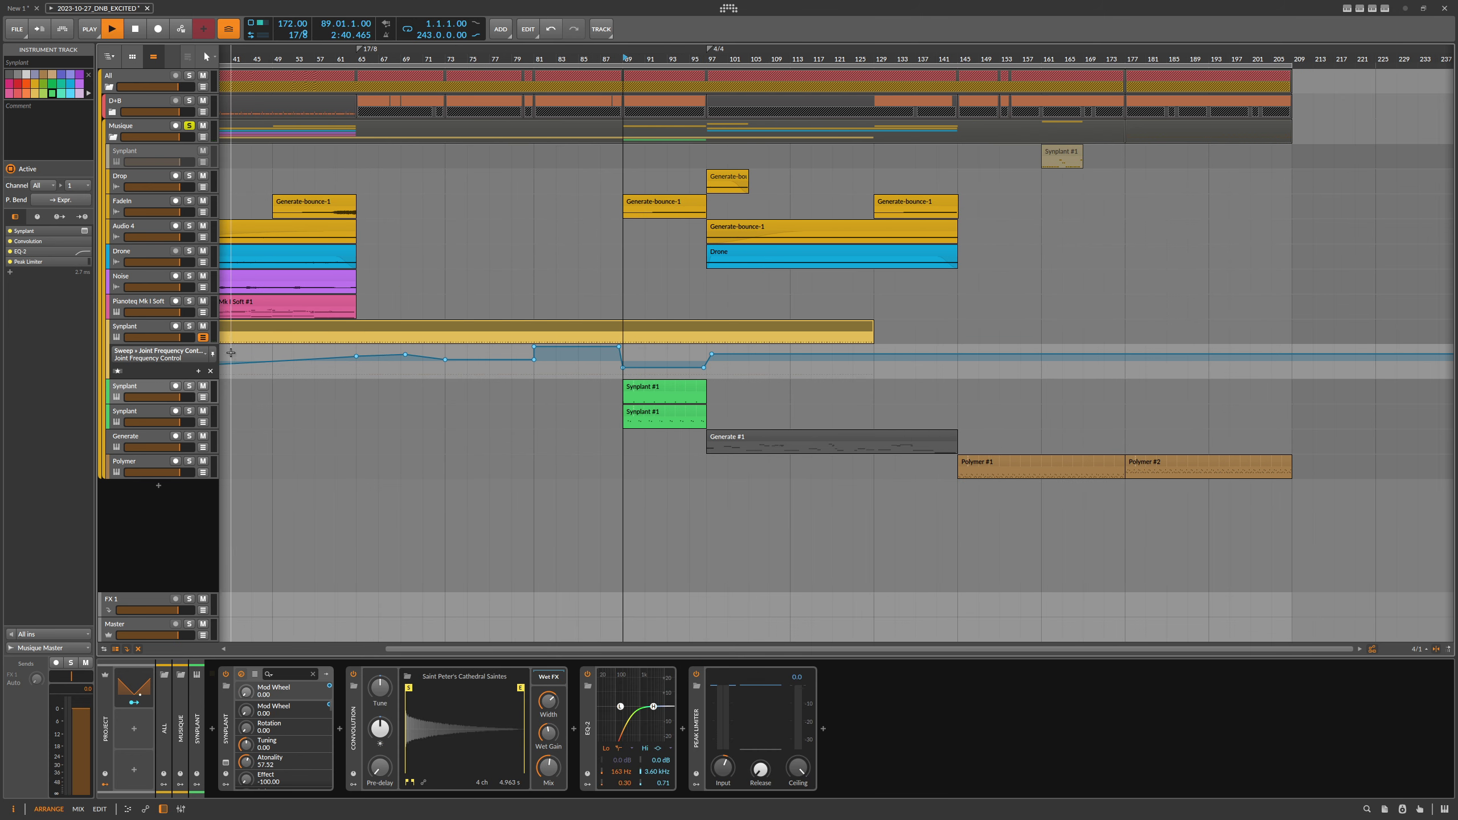
click(190, 387)
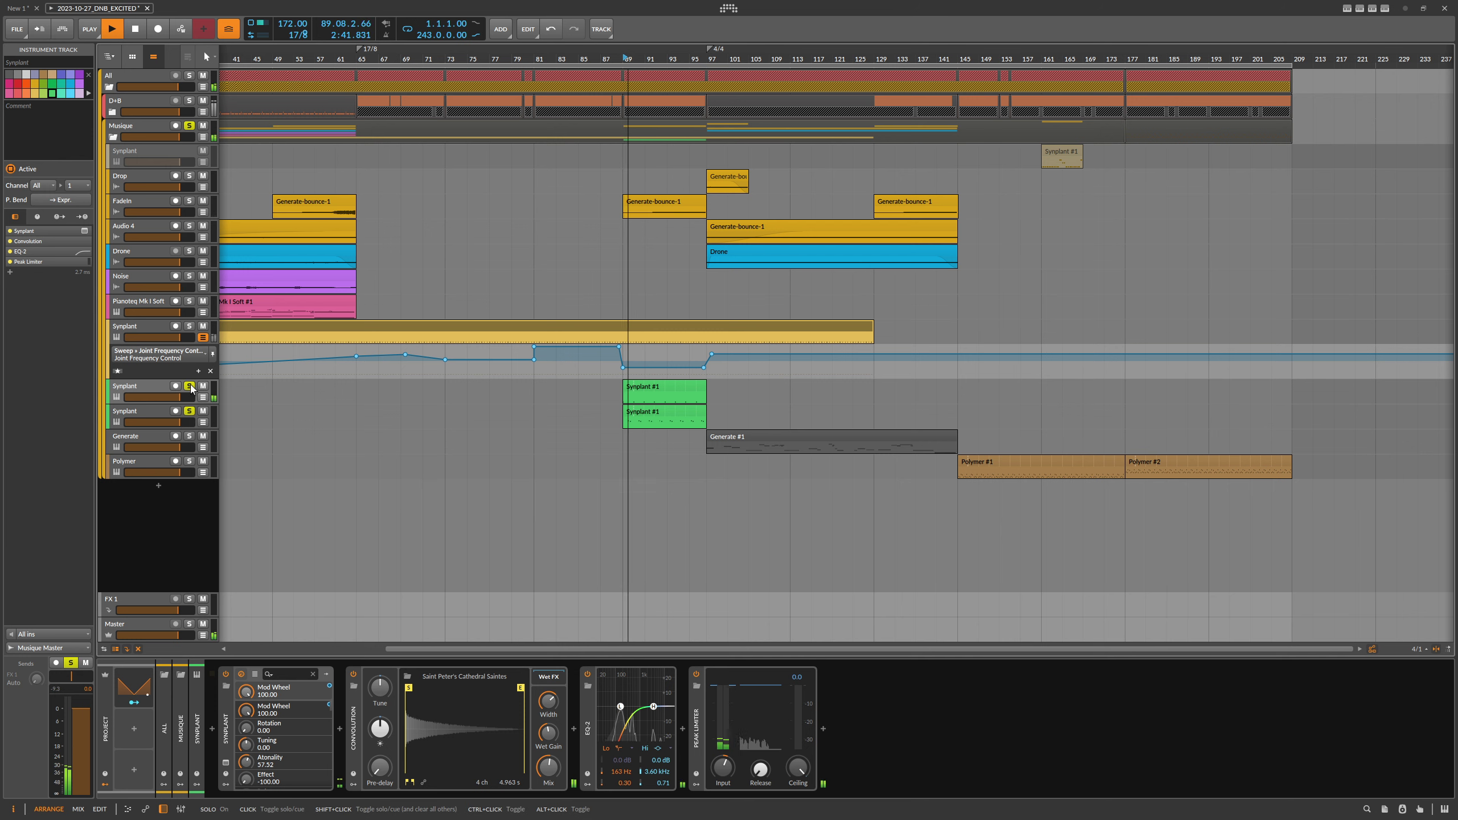
View the upper green Synplant track's plugin window during playback, then close it and stop.
click(226, 762)
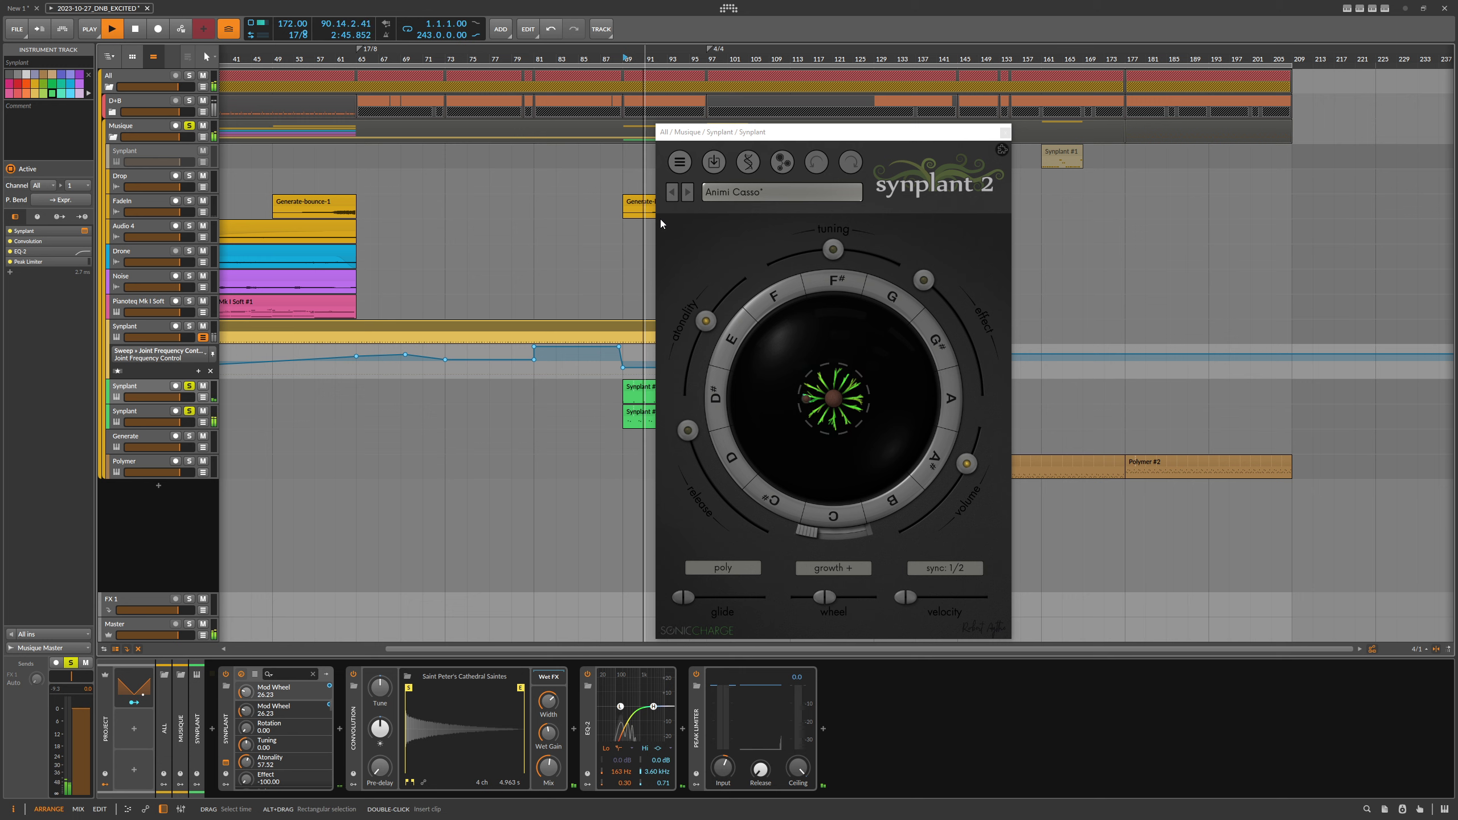
drag(751, 134, 812, 126)
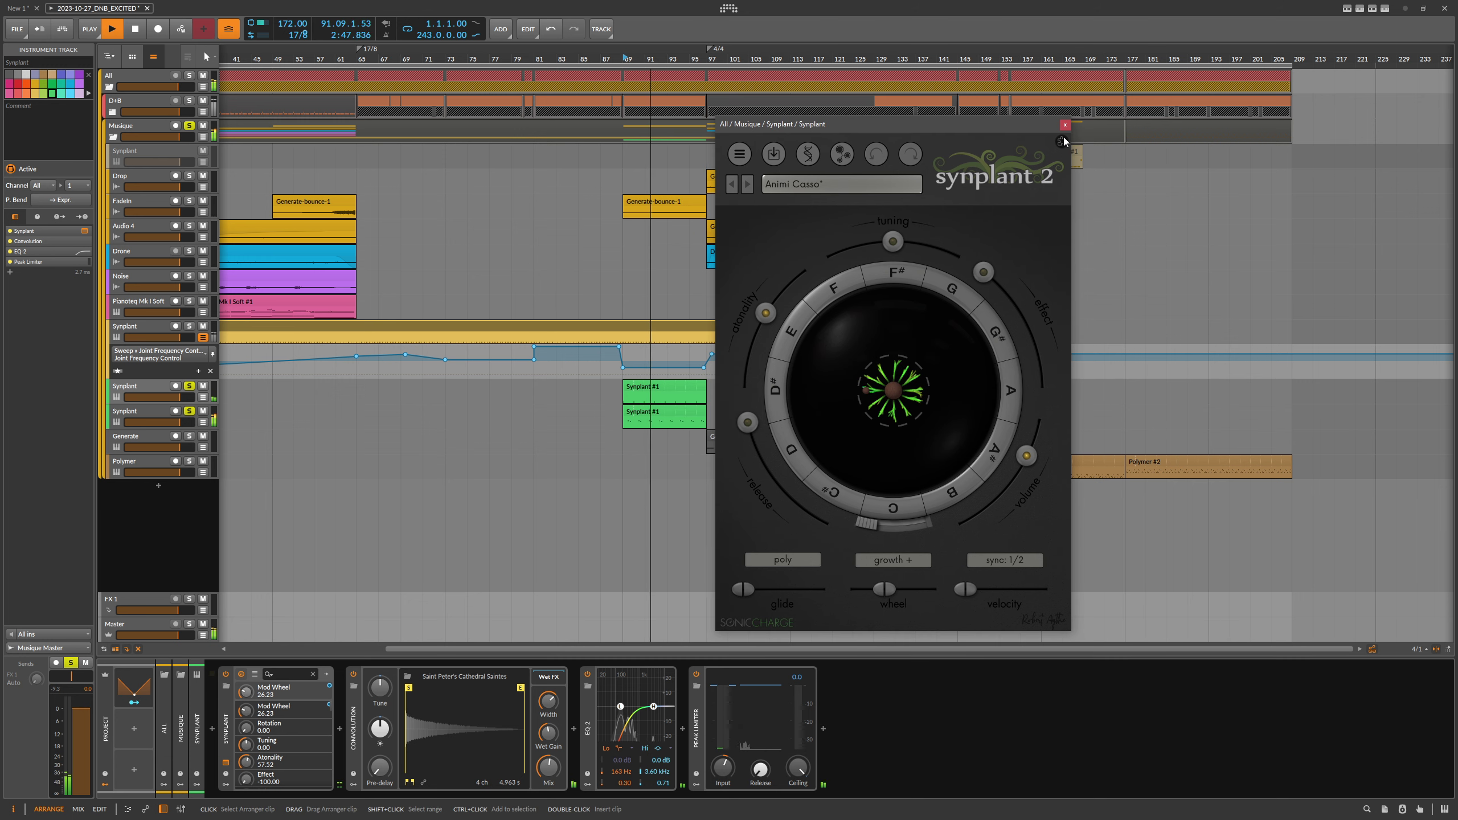
click(1065, 125)
key(space)
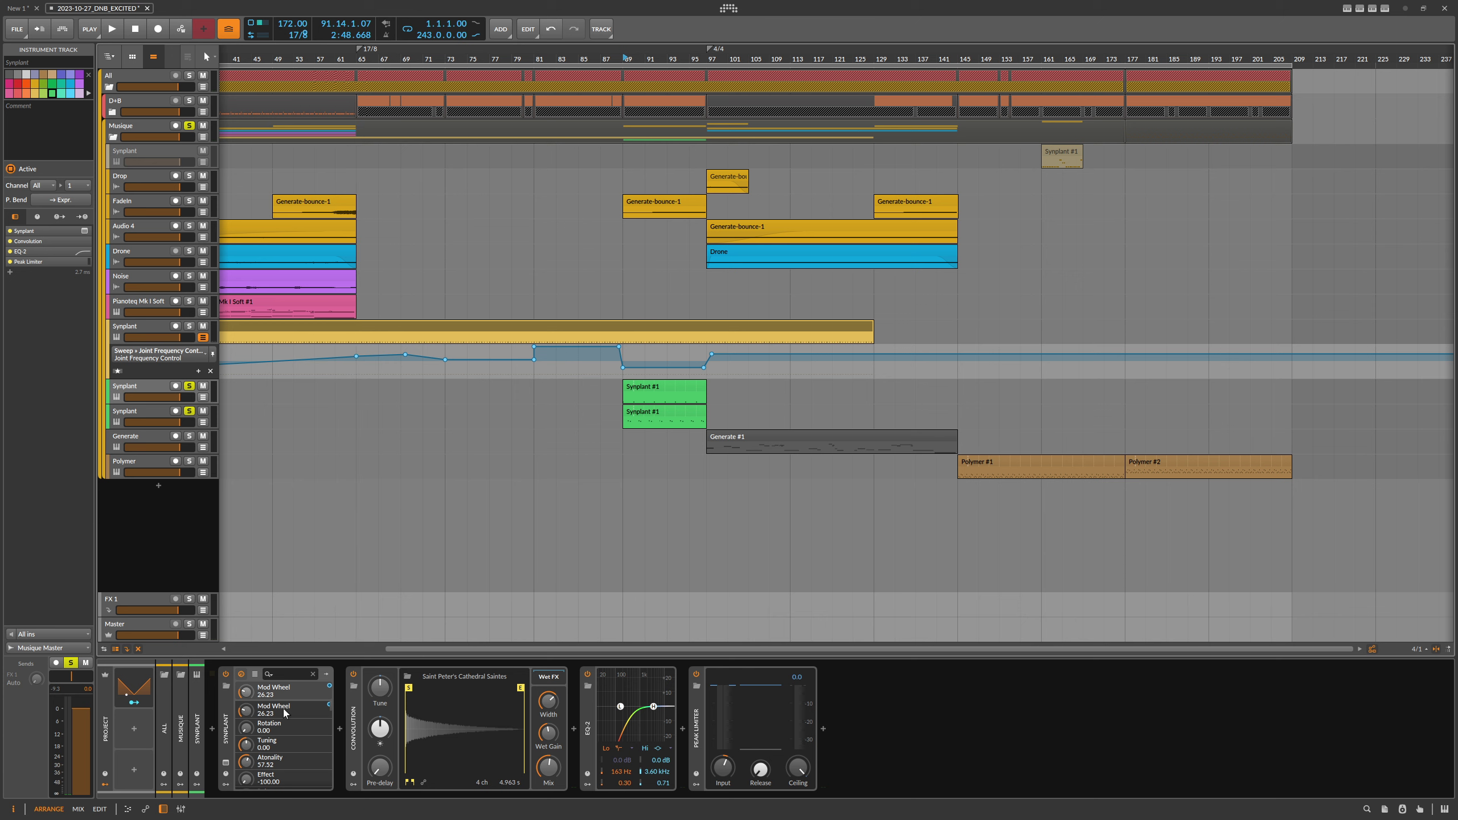
Reopen the upper green track's Synplant window and examine its DNA editor and Genopatch views.
click(226, 763)
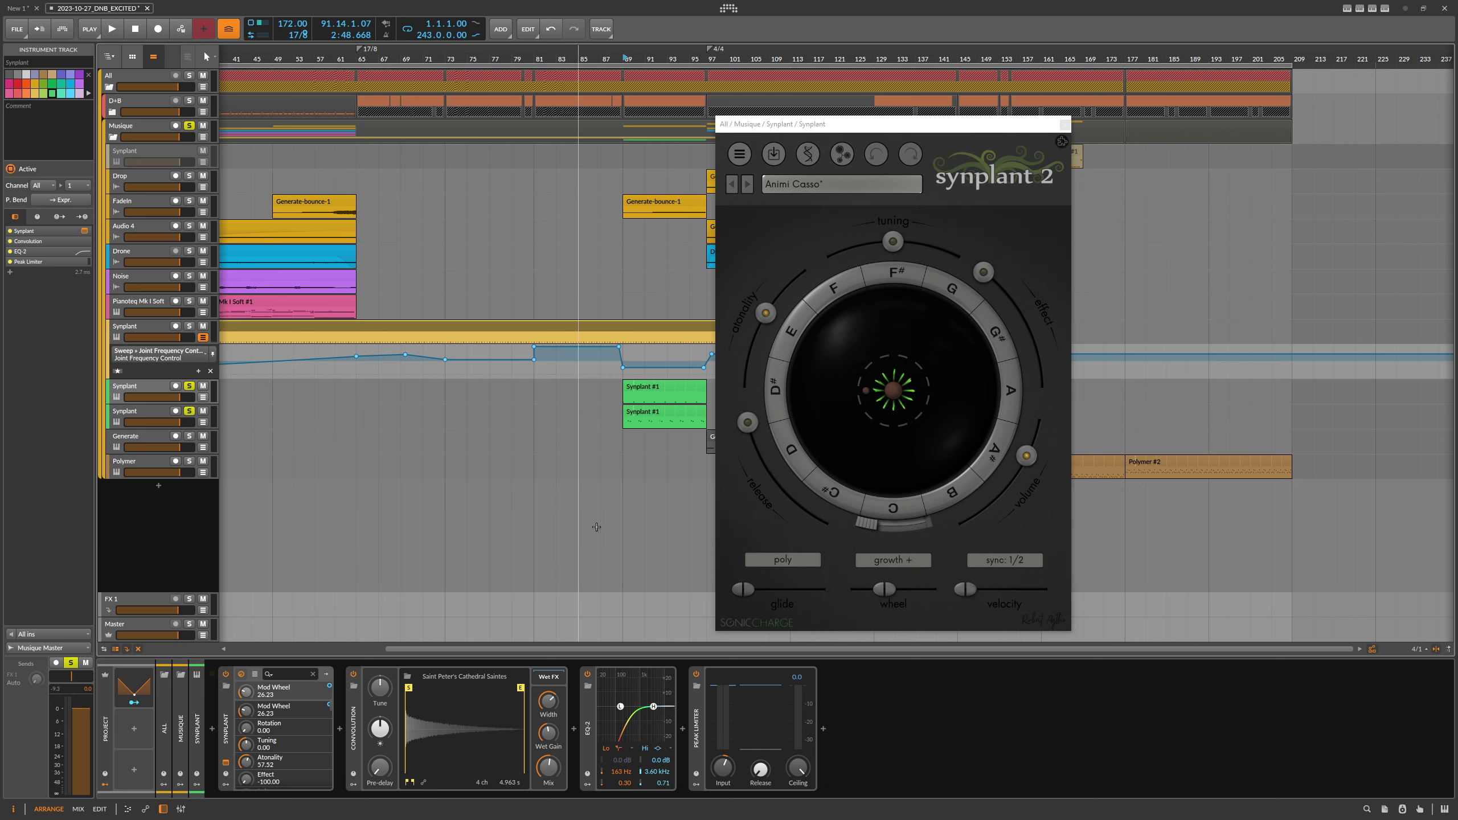
click(893, 393)
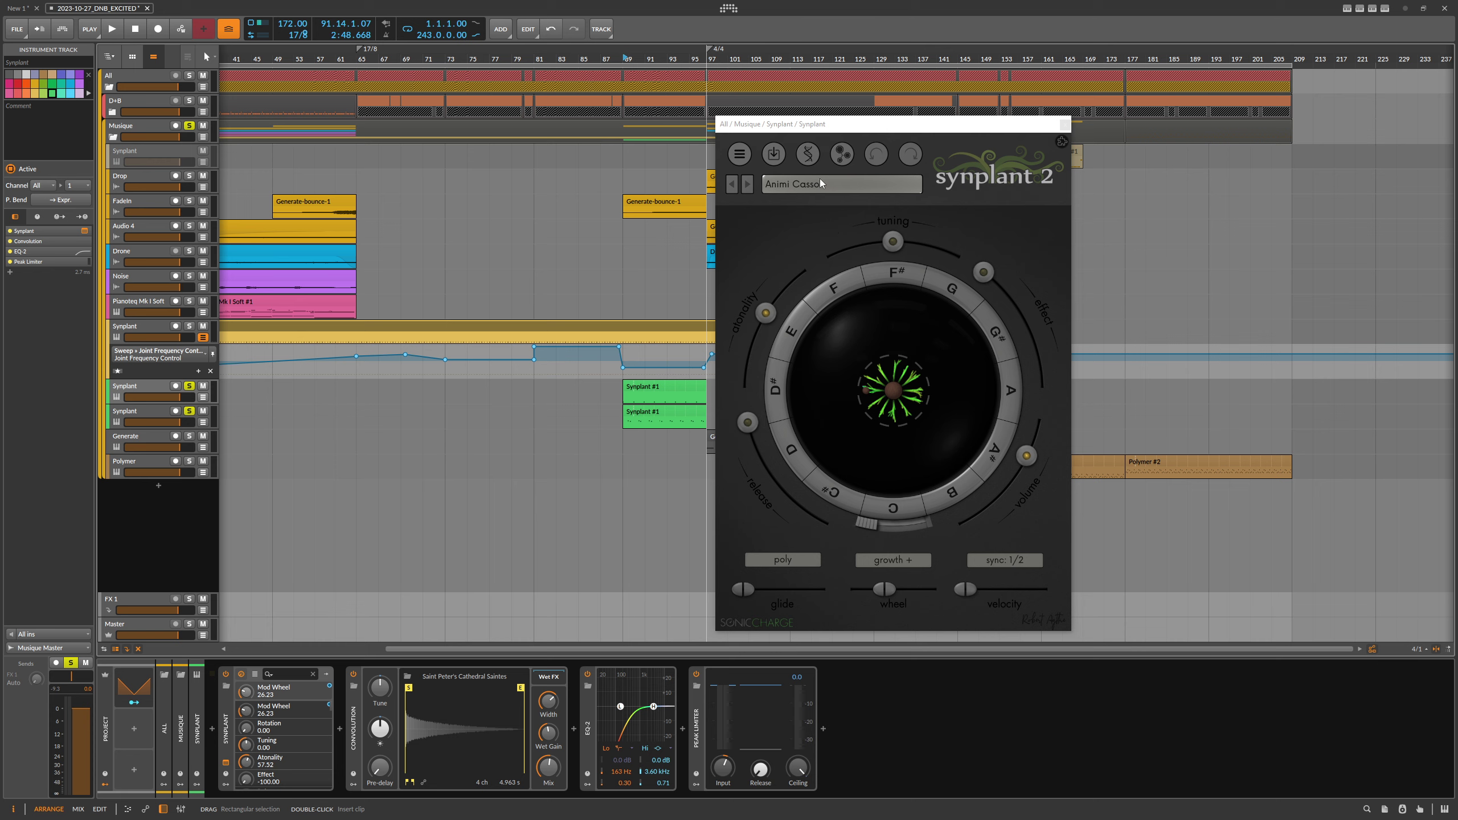
click(811, 156)
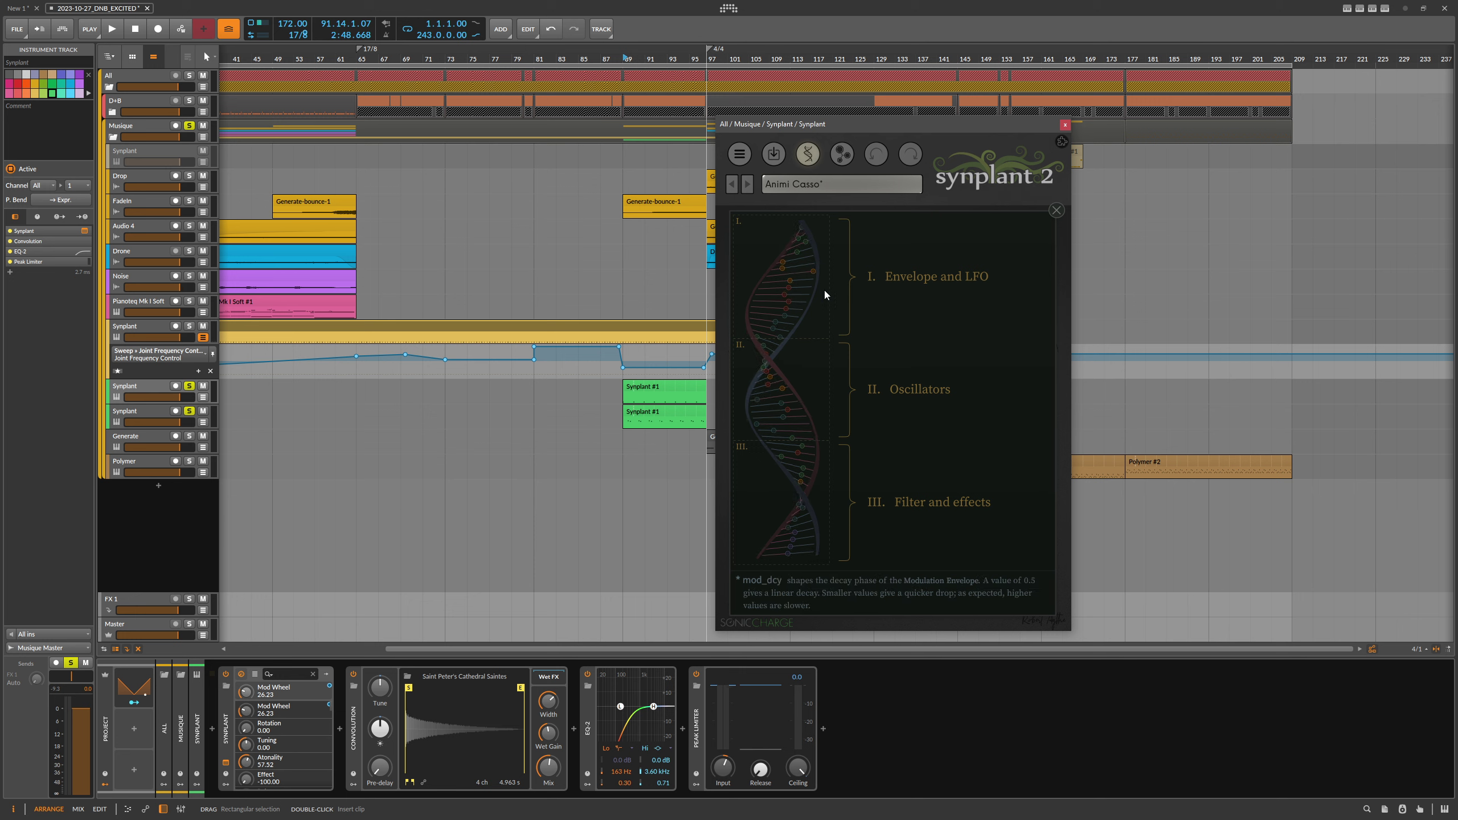
click(1056, 210)
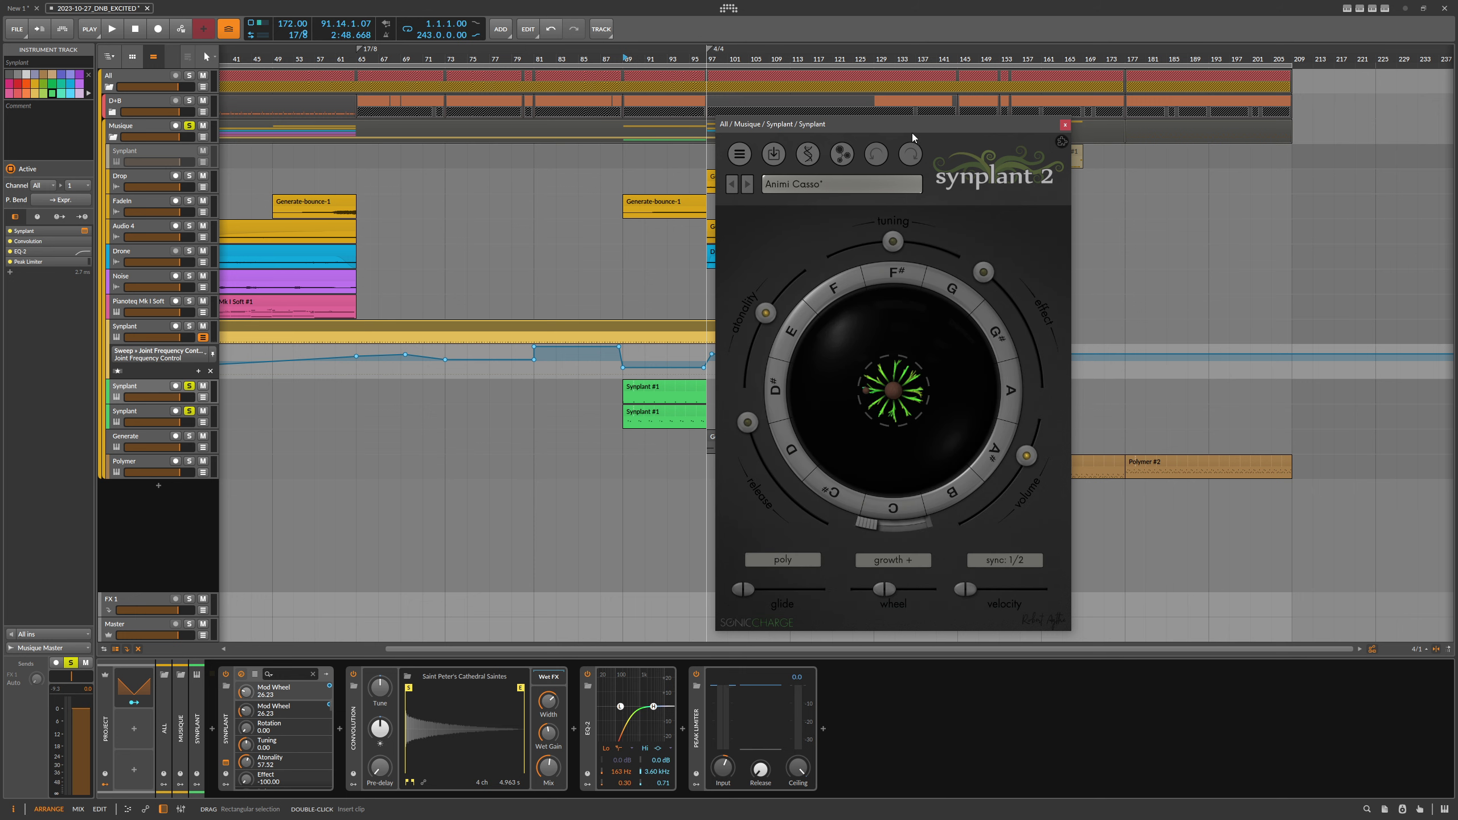
click(831, 158)
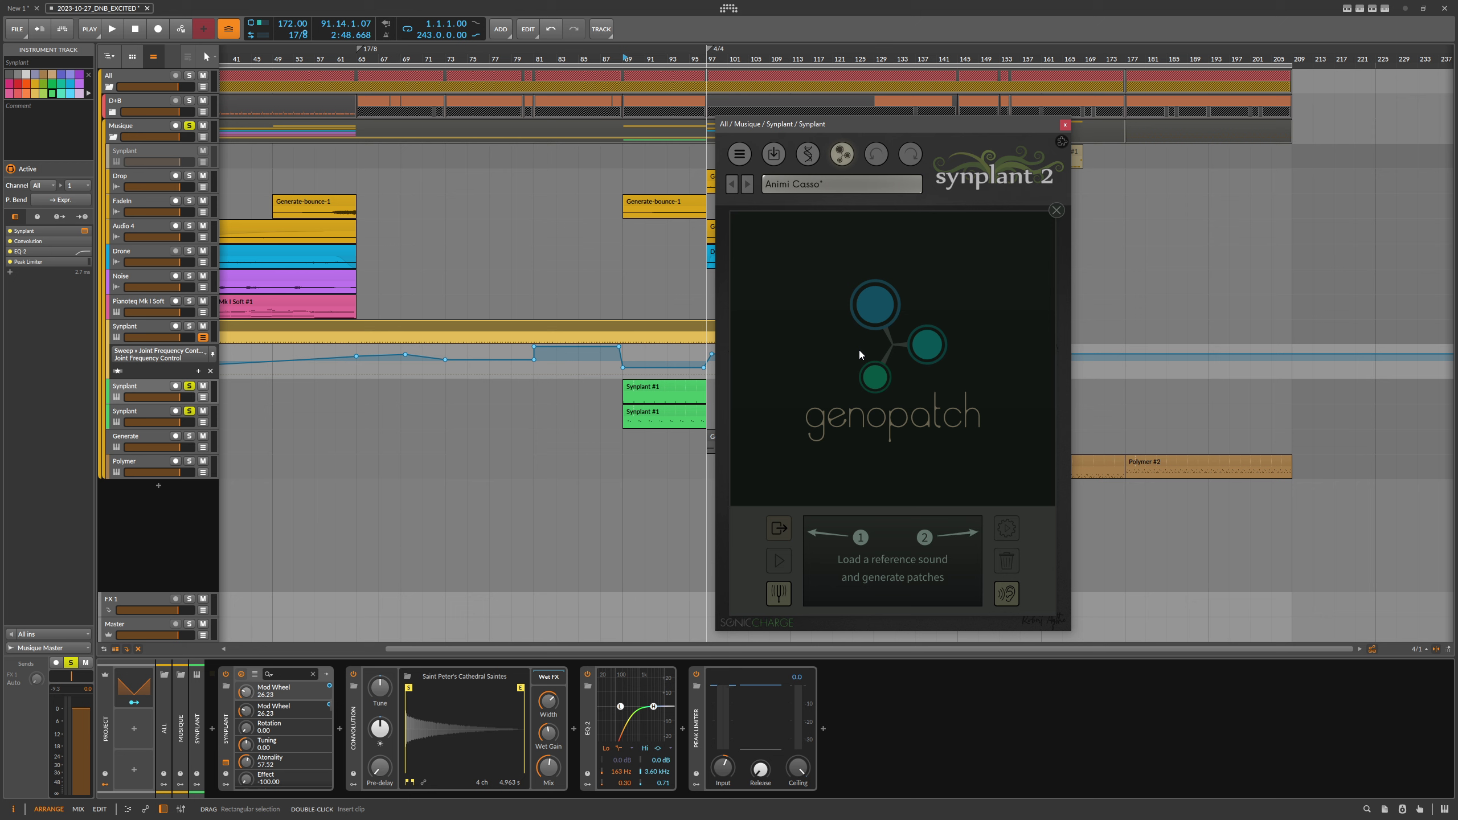
click(1056, 211)
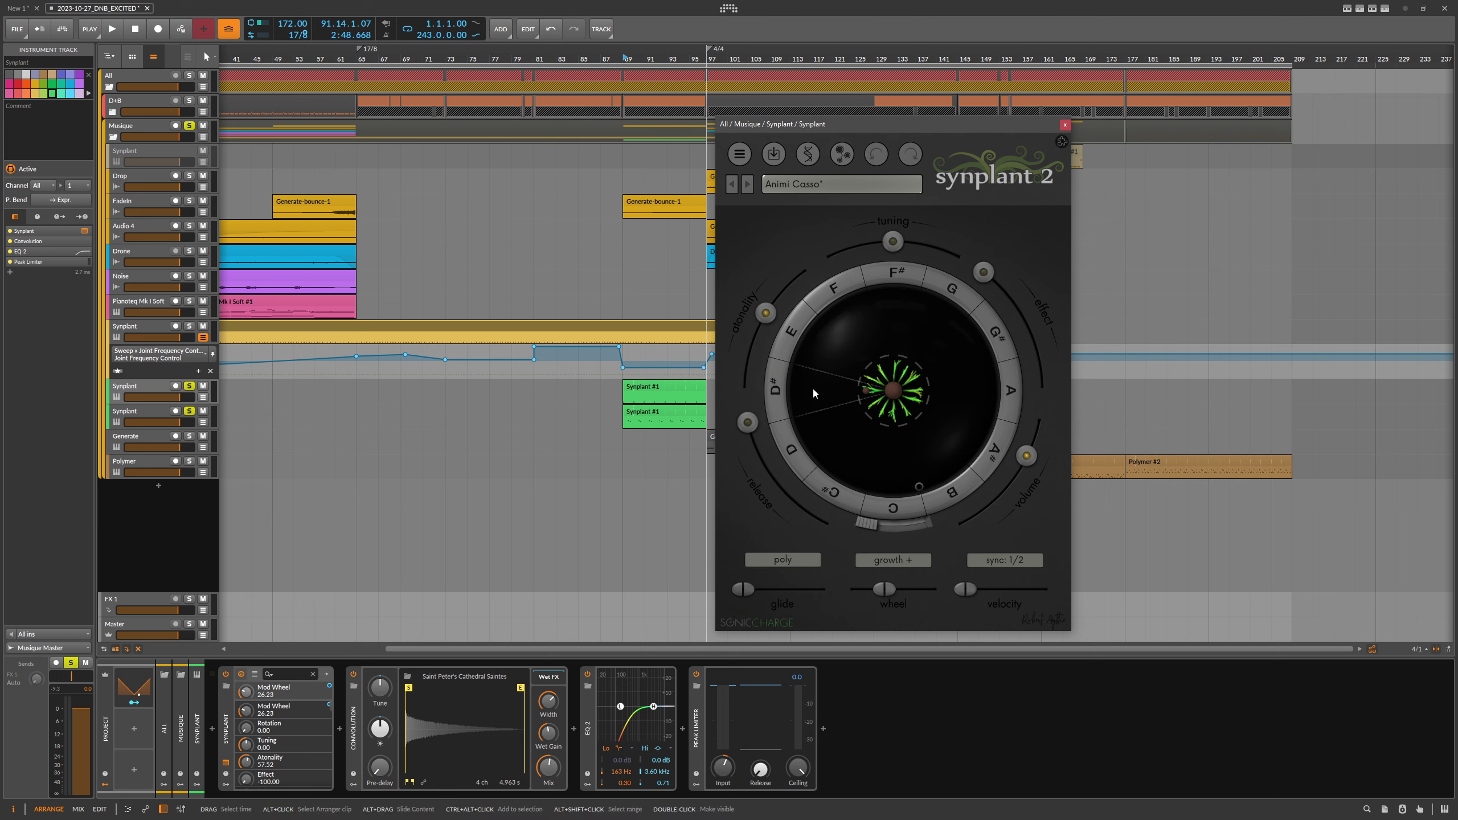
Clear the solo on both green Synplant tracks and close the plugin window.
click(190, 411)
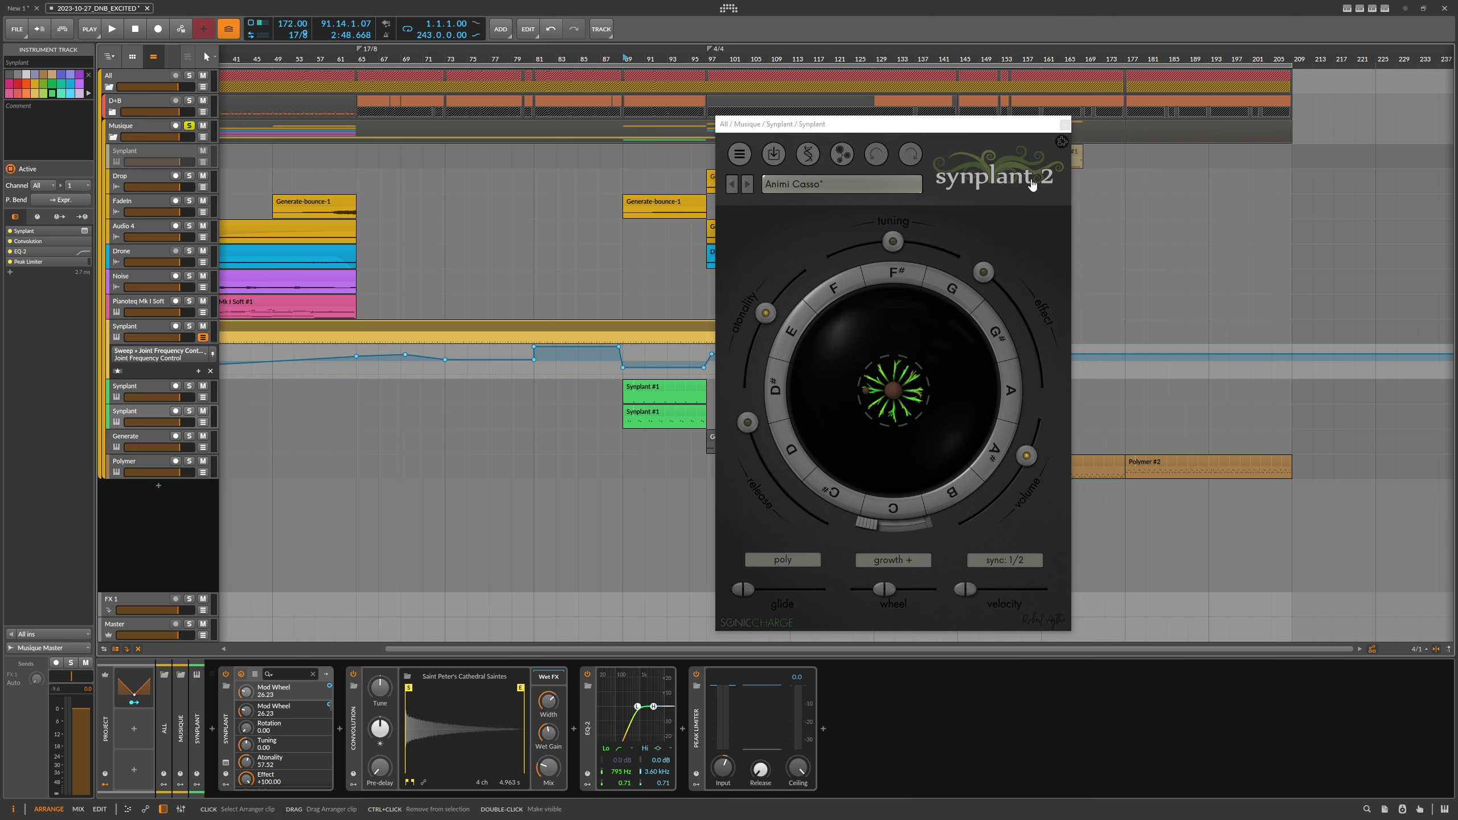
click(1066, 124)
Open the Generate track's plugin window, place it clear of the Generate clip and play from bar 97.
click(133, 449)
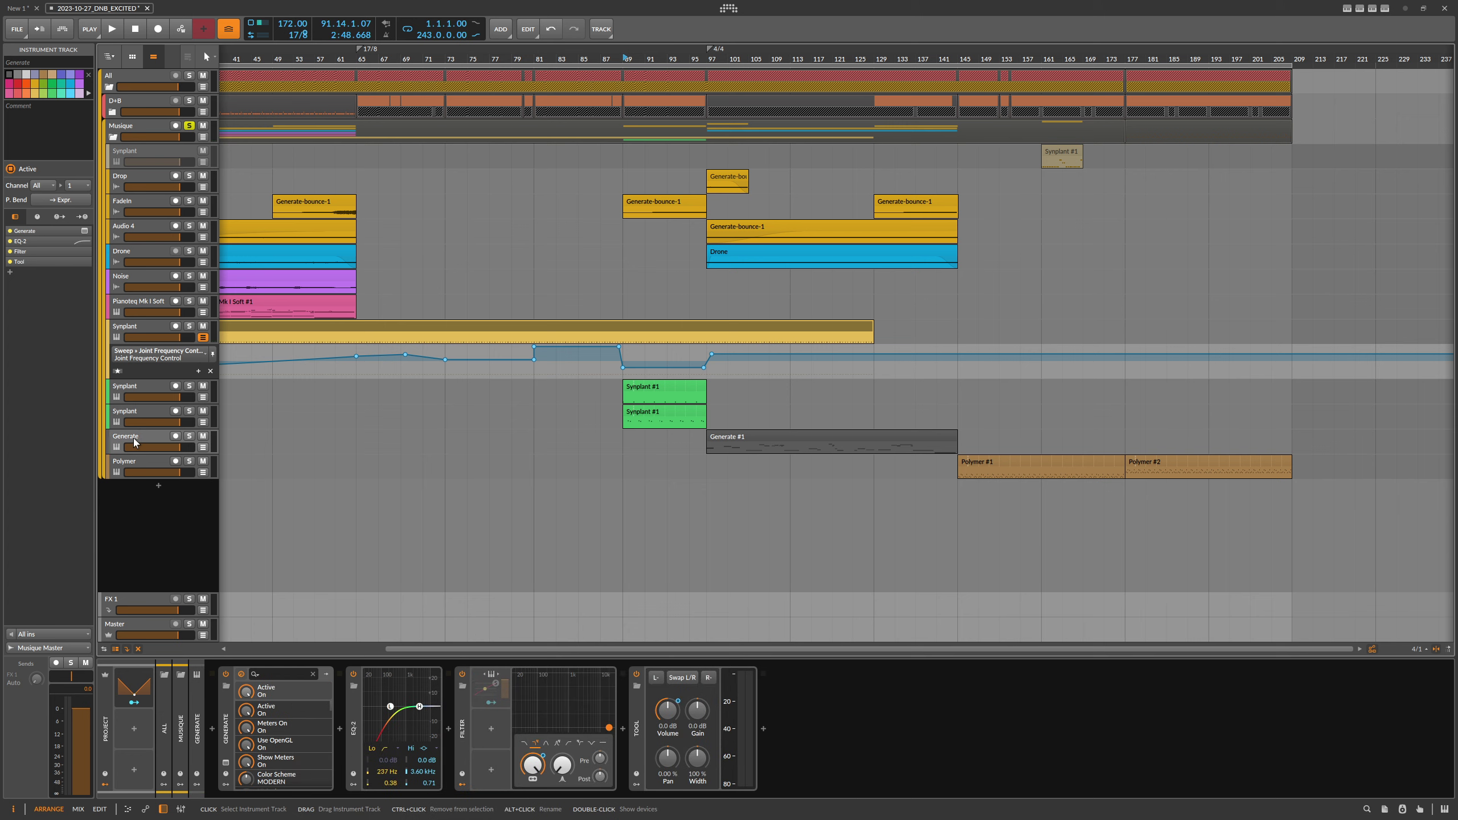
click(712, 63)
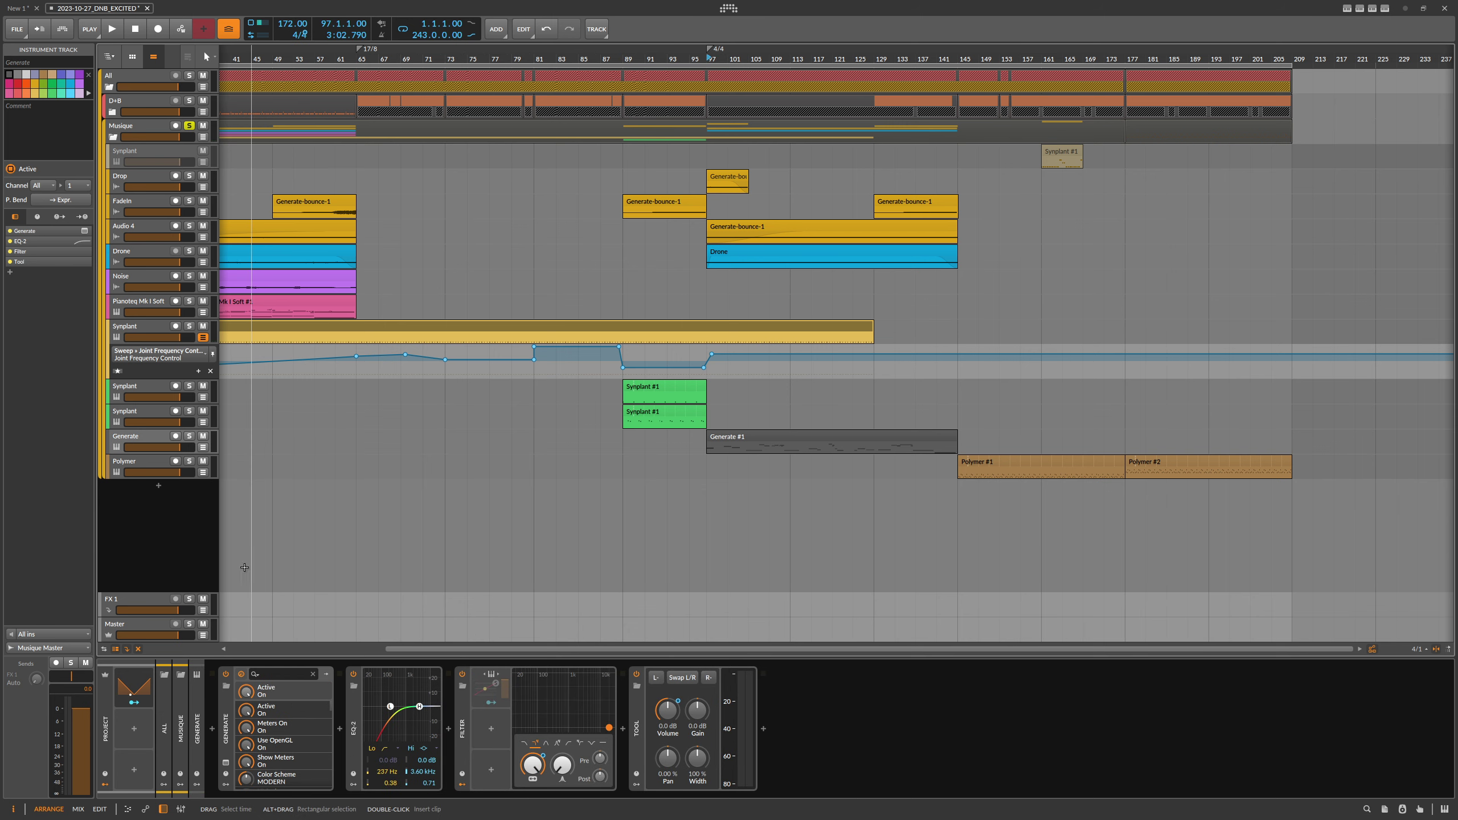
click(226, 762)
drag(661, 228, 417, 40)
mouse_move(728, 57)
mouse_down()
mouse_move(663, 36)
mouse_move(725, 57)
mouse_up()
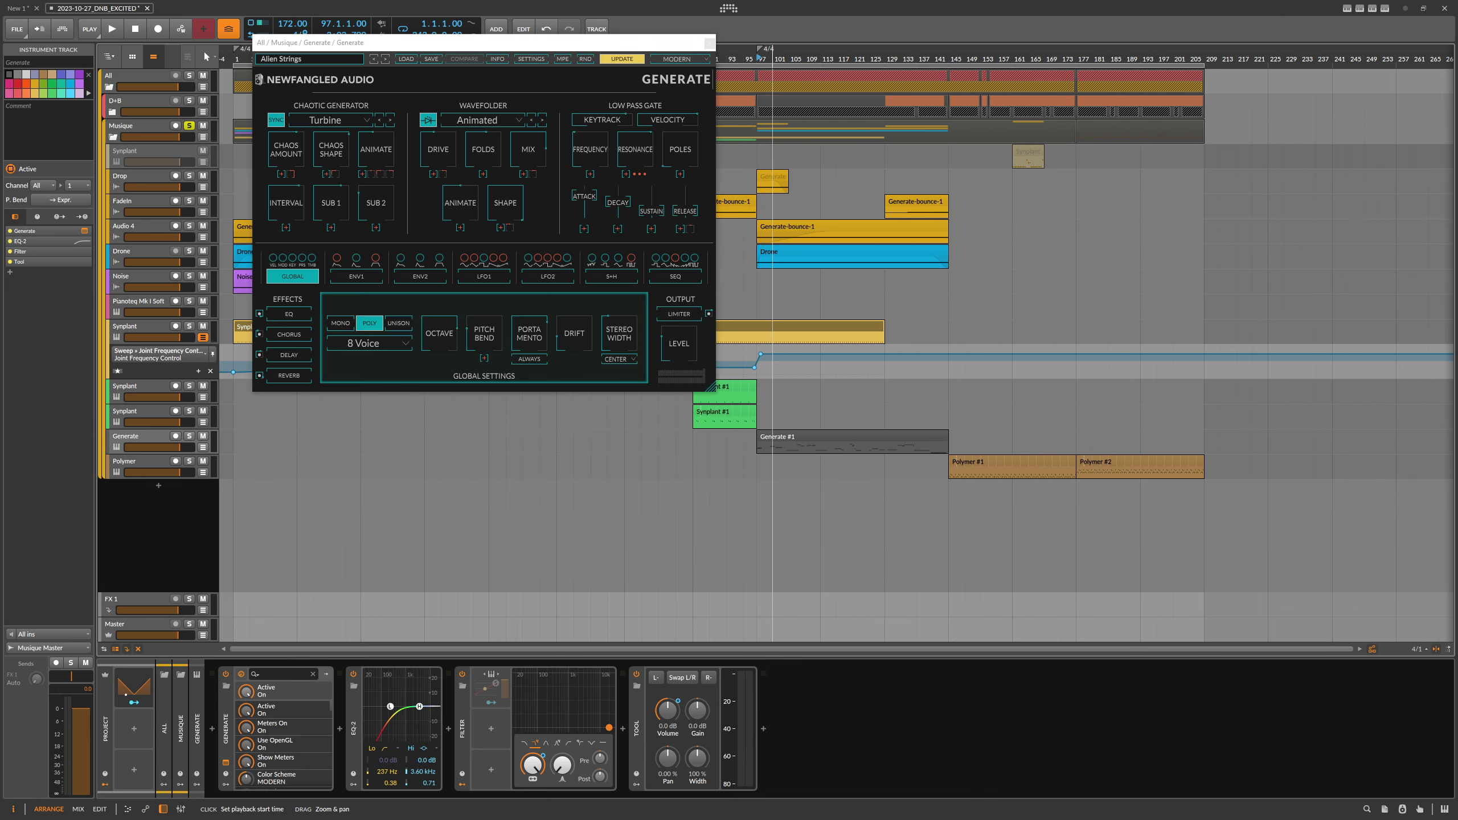
key(space)
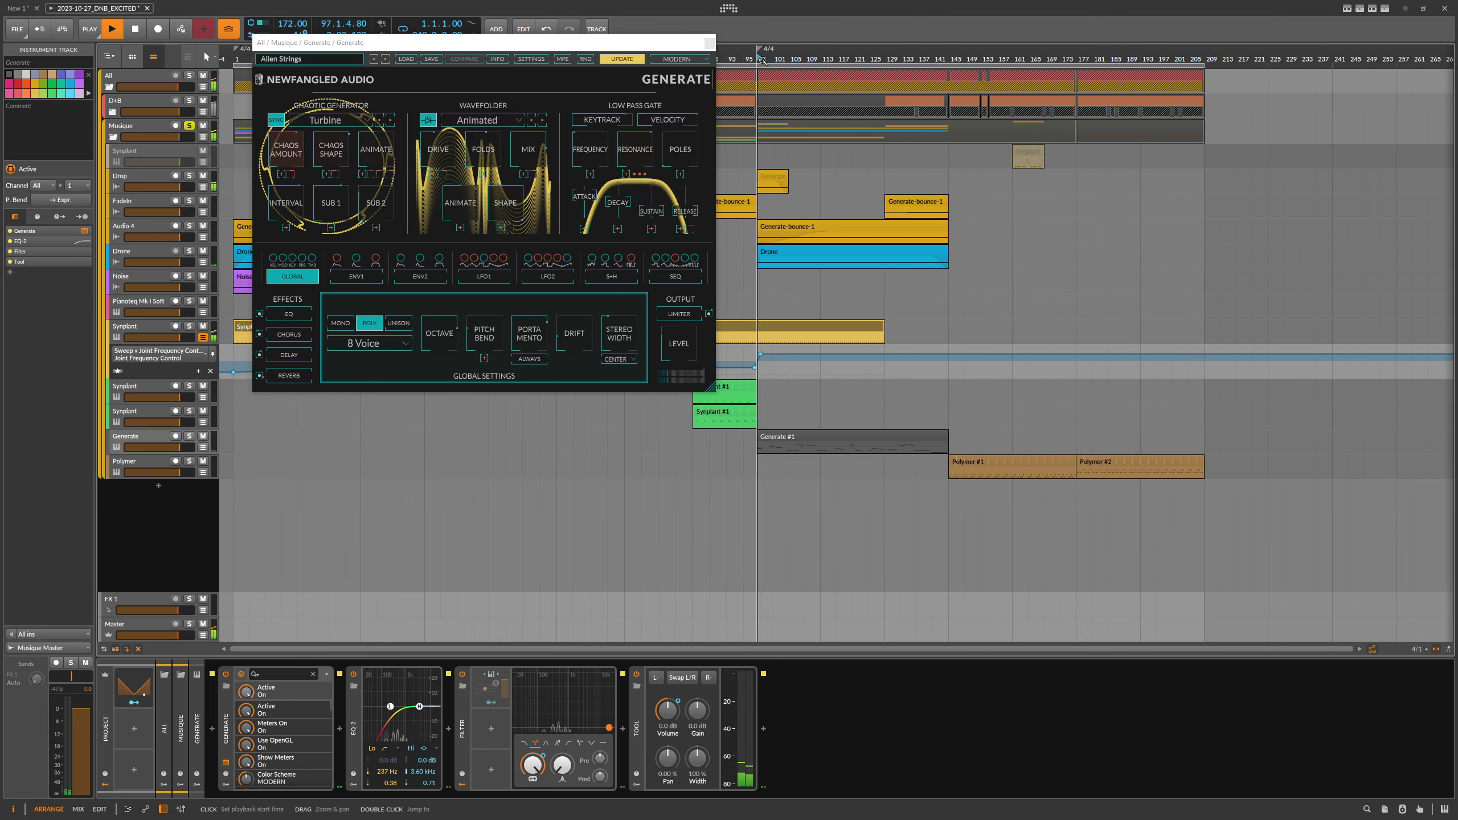
Solo the Generate track and open the Generate #1 clip in the piano roll to examine its notes during playback.
click(190, 438)
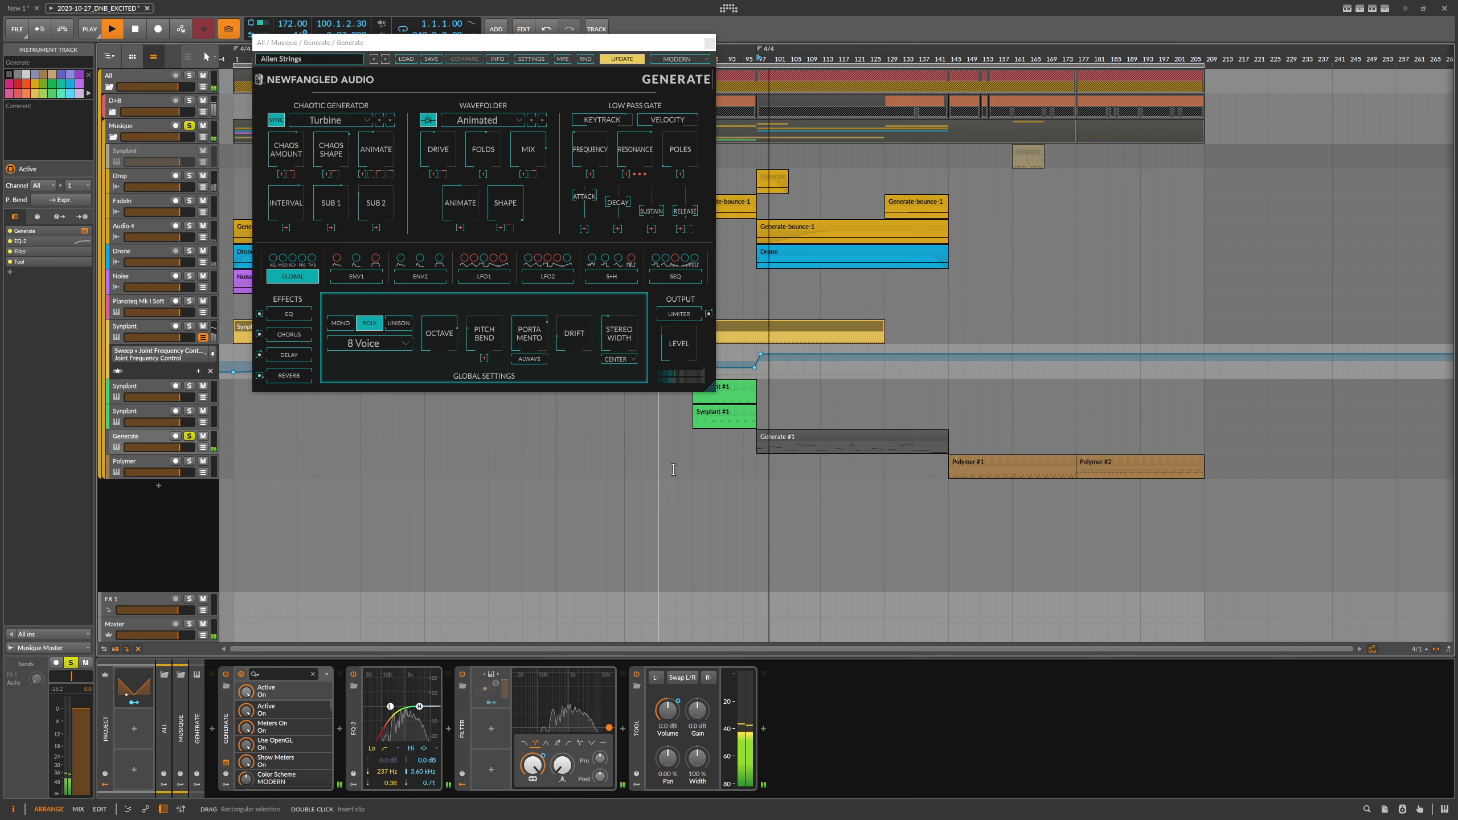
double_click(834, 436)
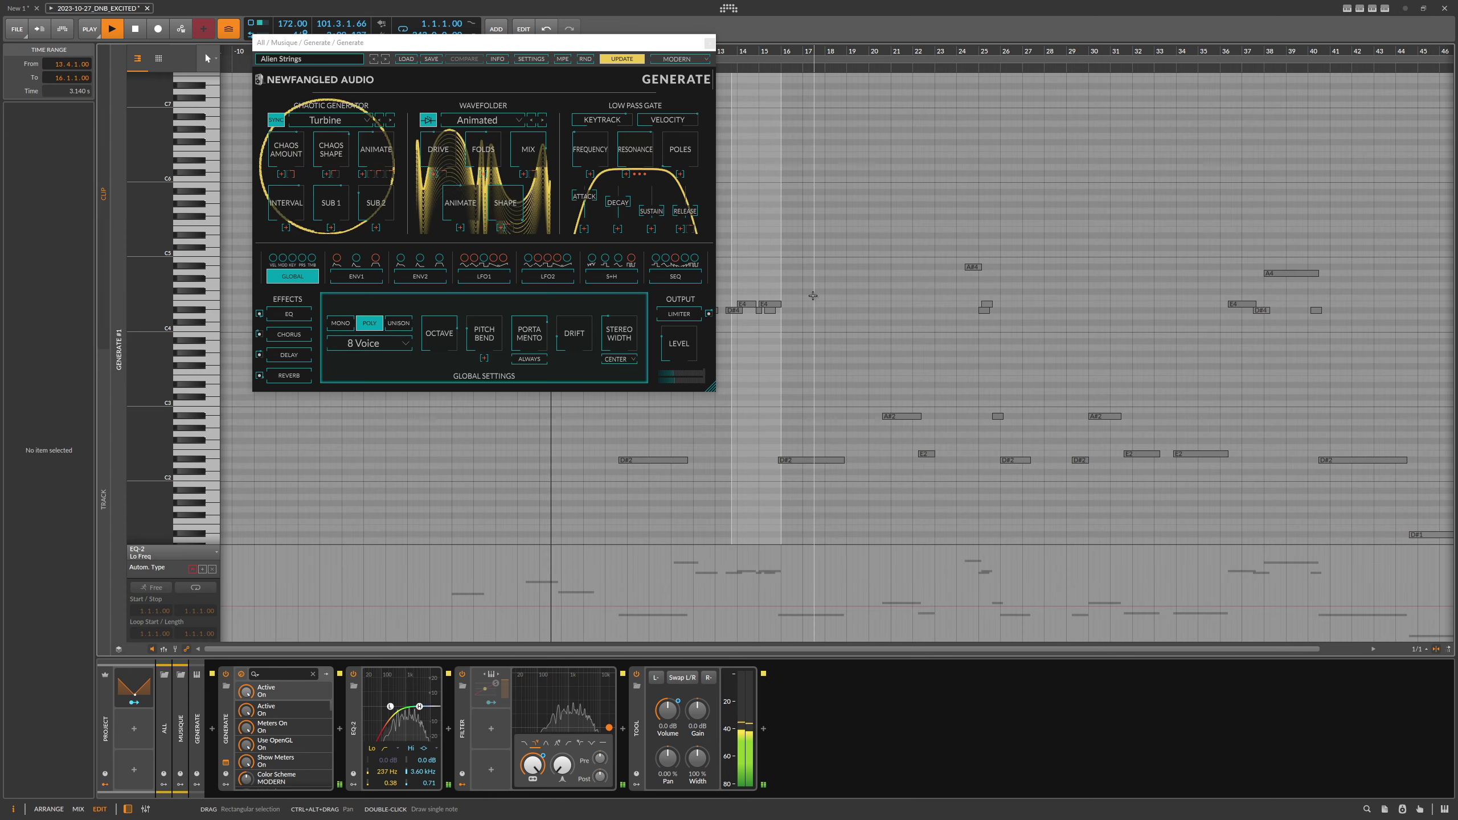
drag(775, 51, 867, 51)
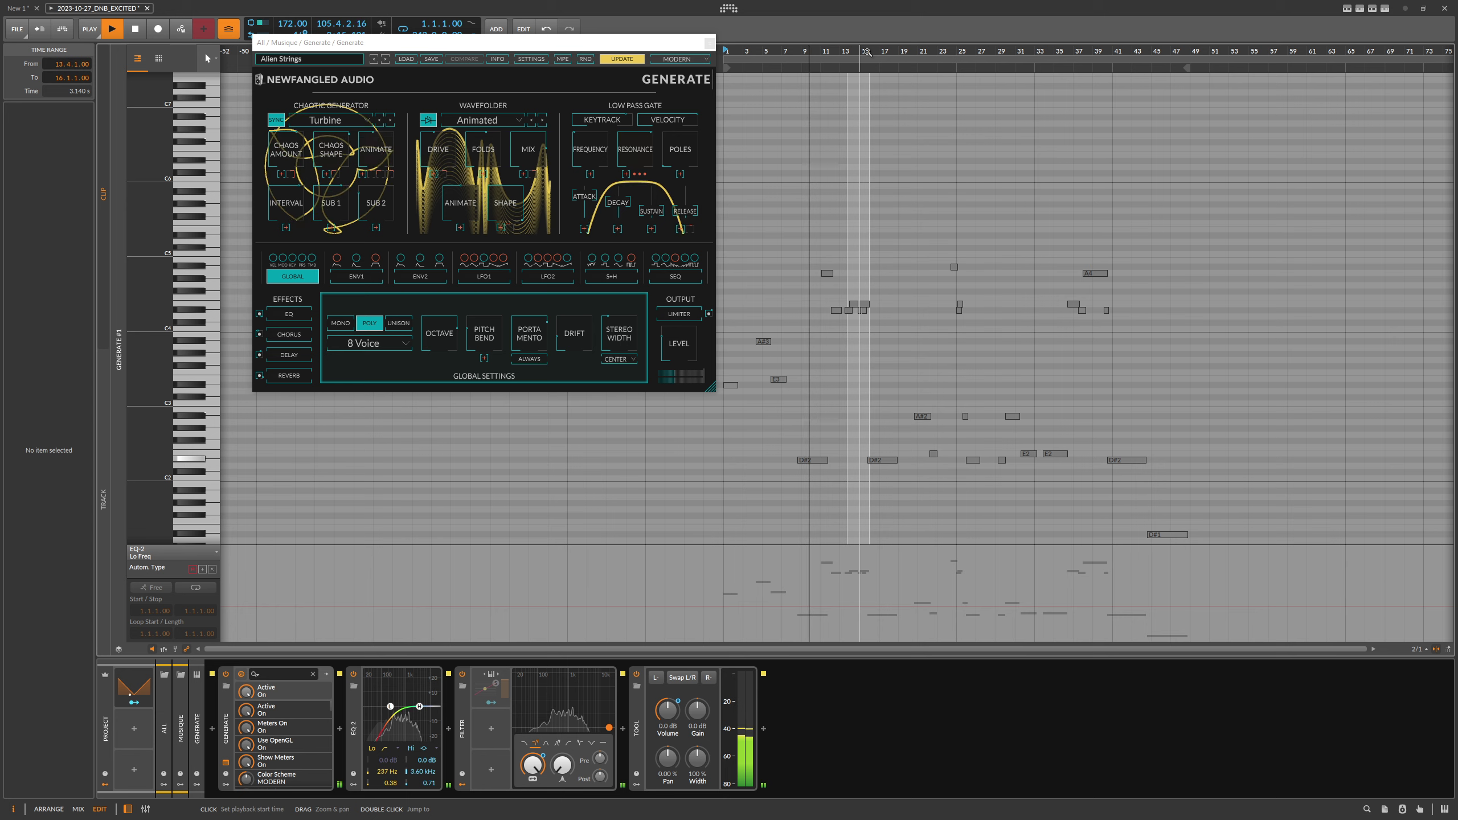
drag(826, 52, 832, 50)
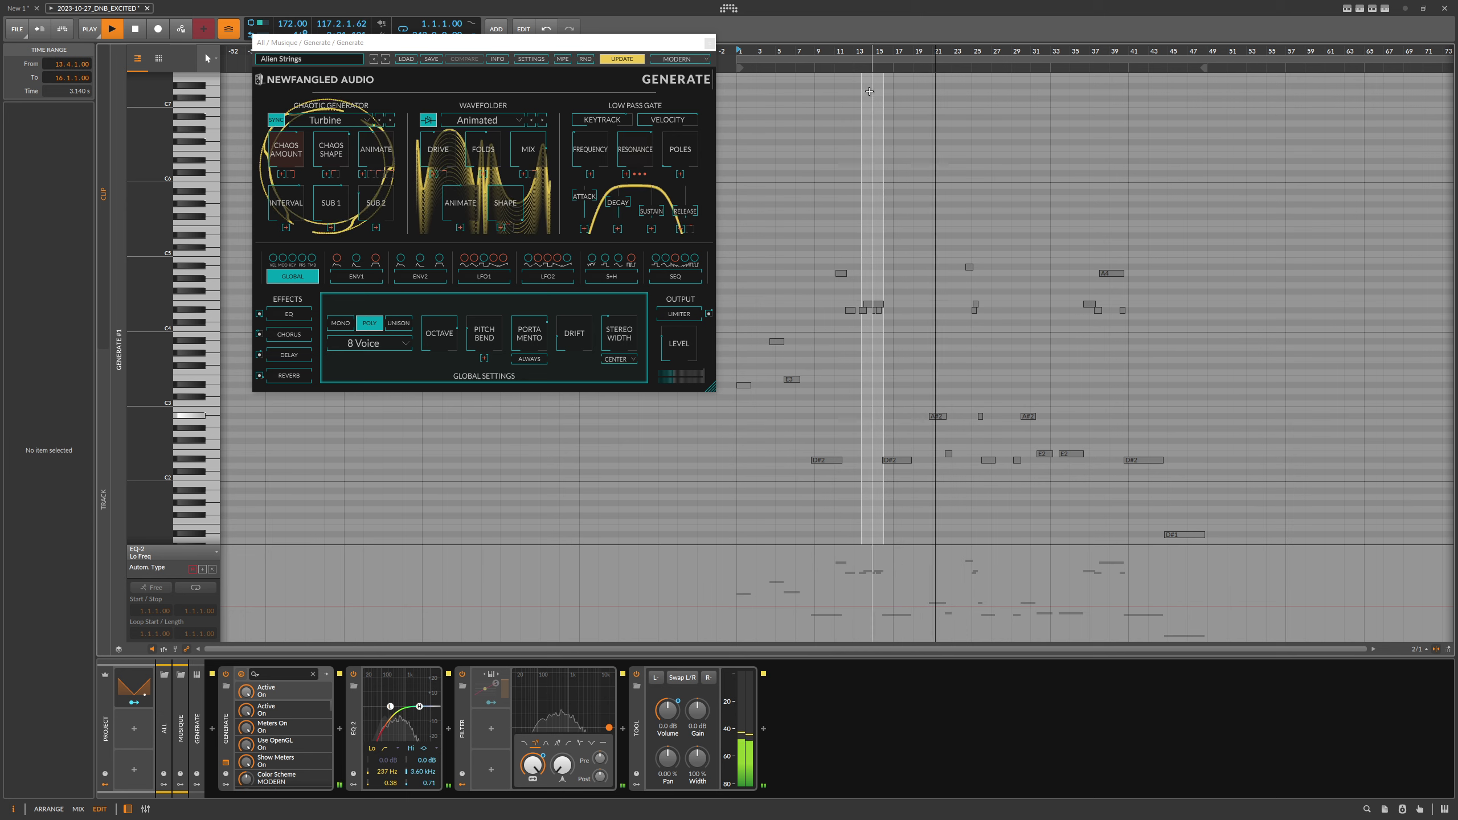
mouse_move(869, 54)
mouse_down()
mouse_move(866, 68)
mouse_move(882, 61)
mouse_up()
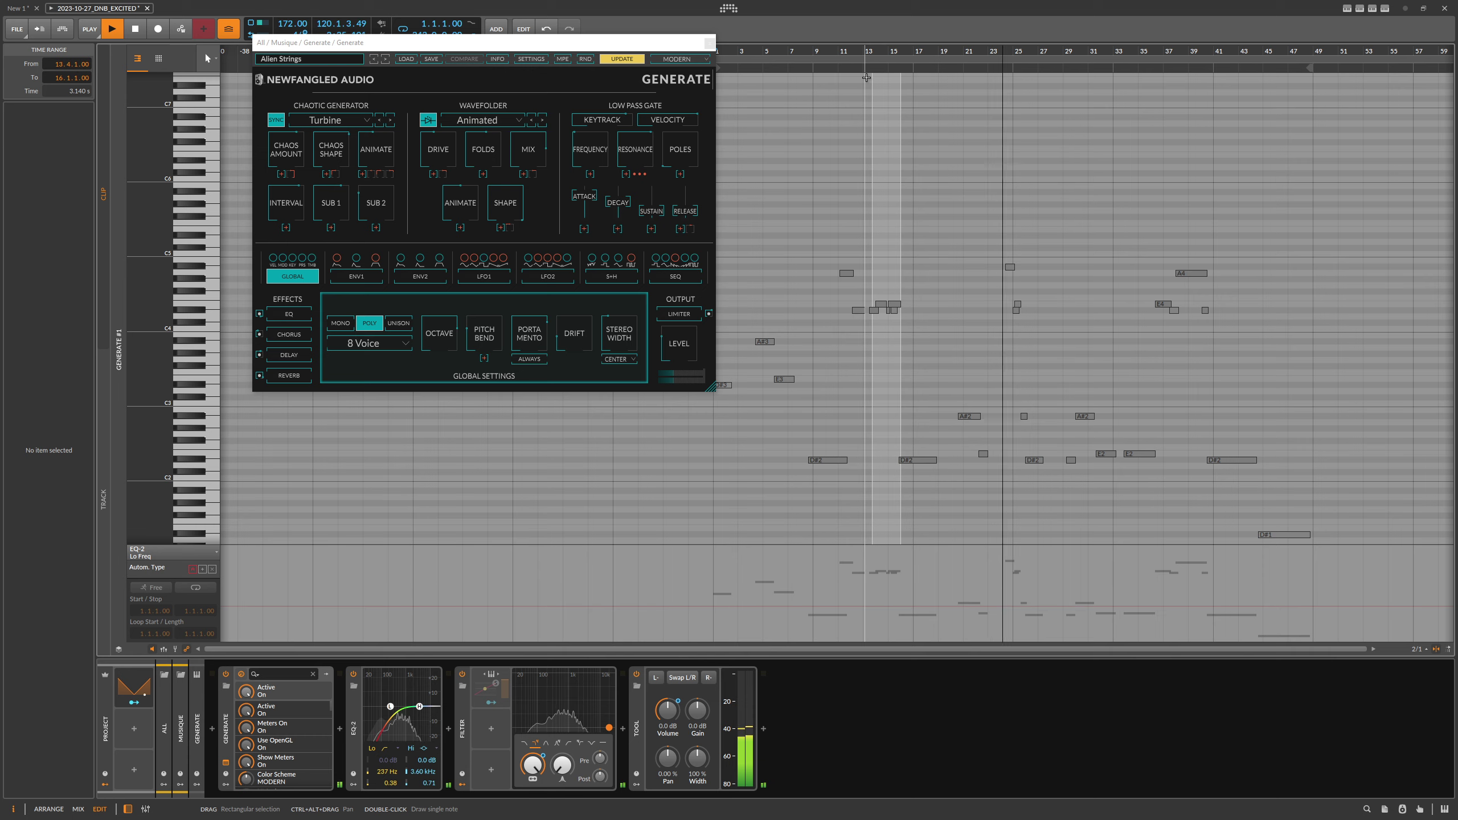
drag(866, 68, 864, 61)
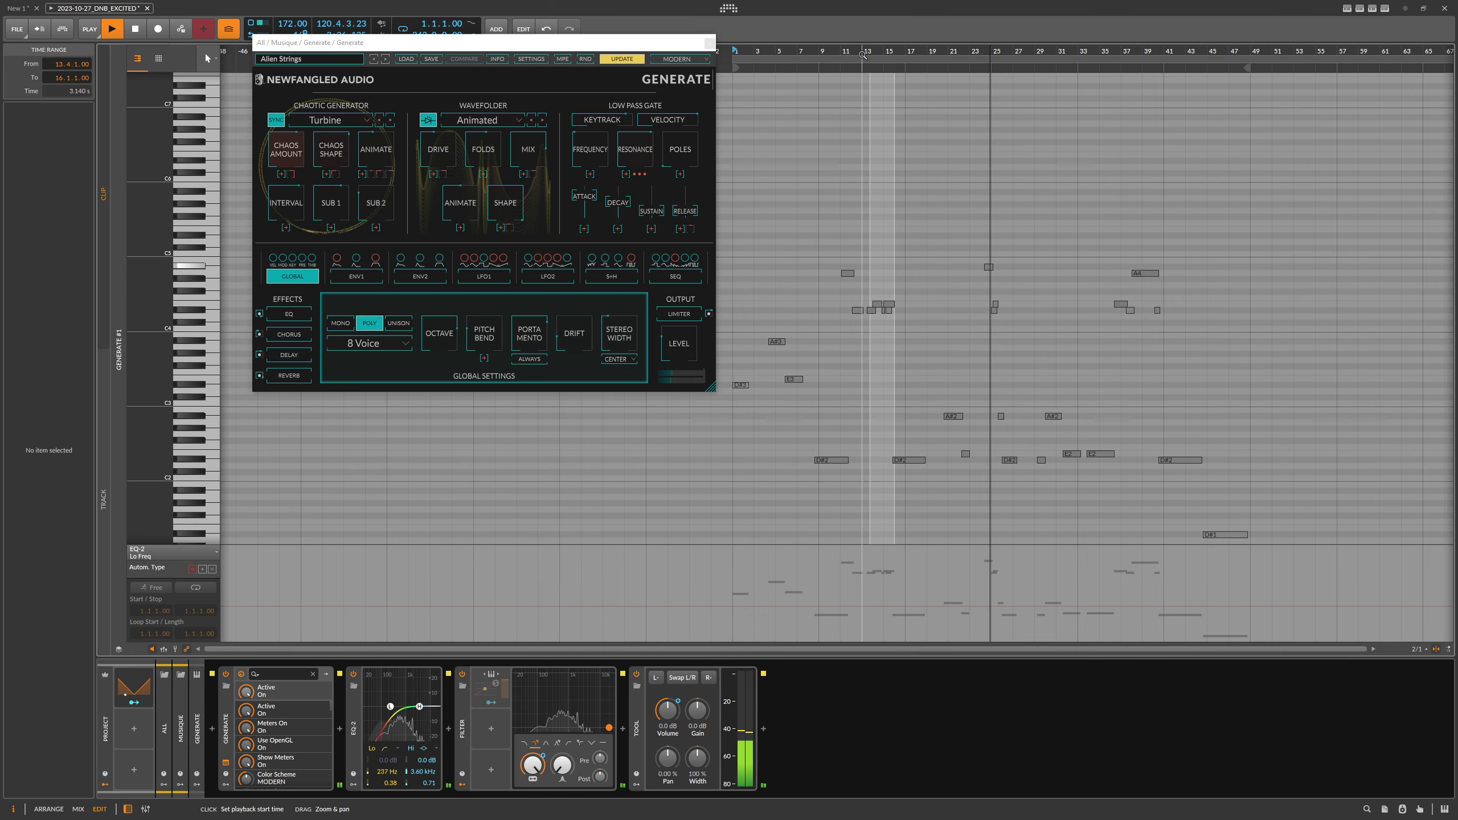
Close the Generate plugin window, view the clip's complete note pattern and return to the arrangement overview.
click(711, 44)
drag(753, 48, 733, 46)
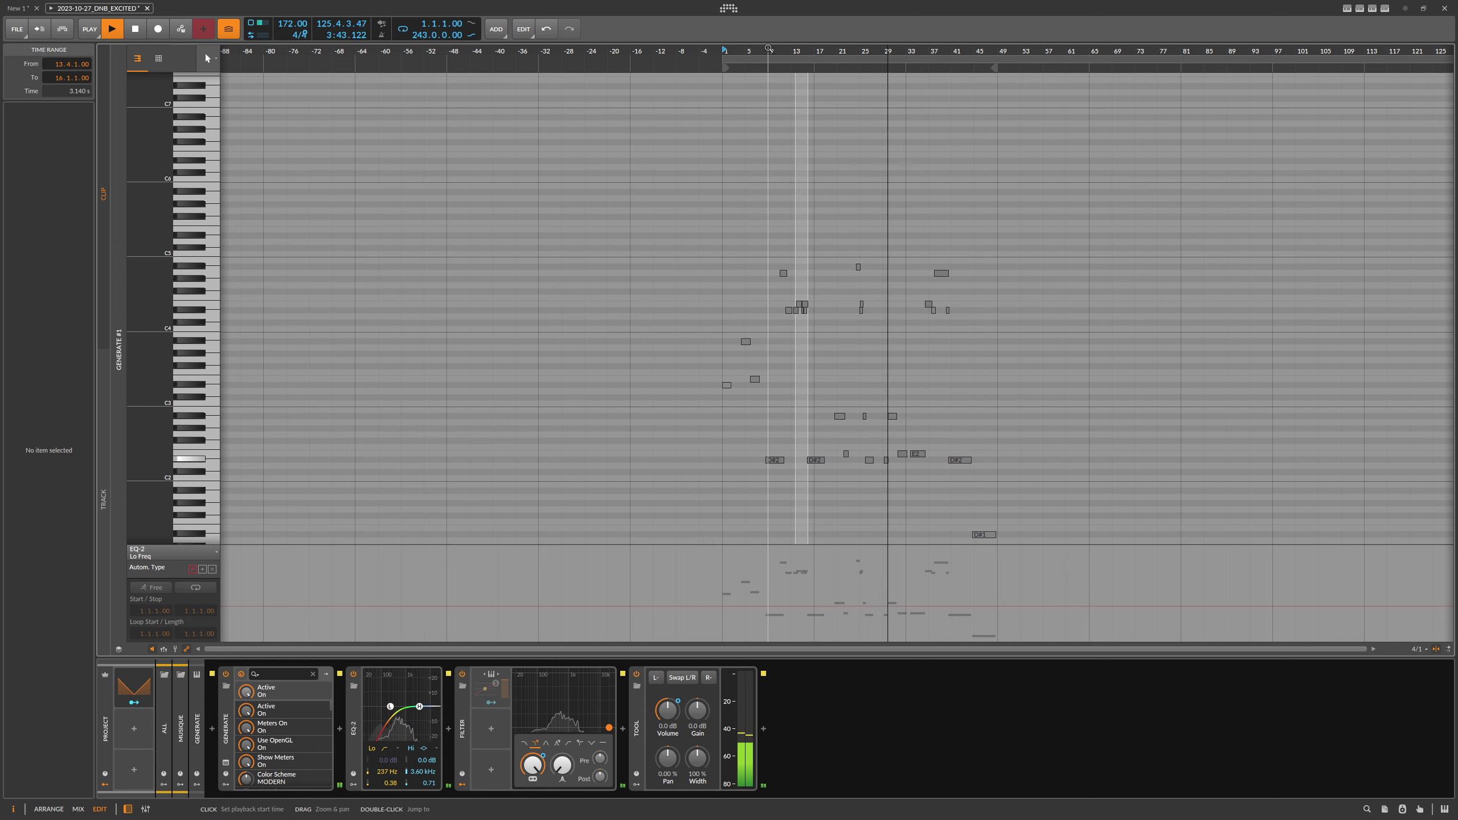
drag(724, 51, 564, 50)
key(alt+1)
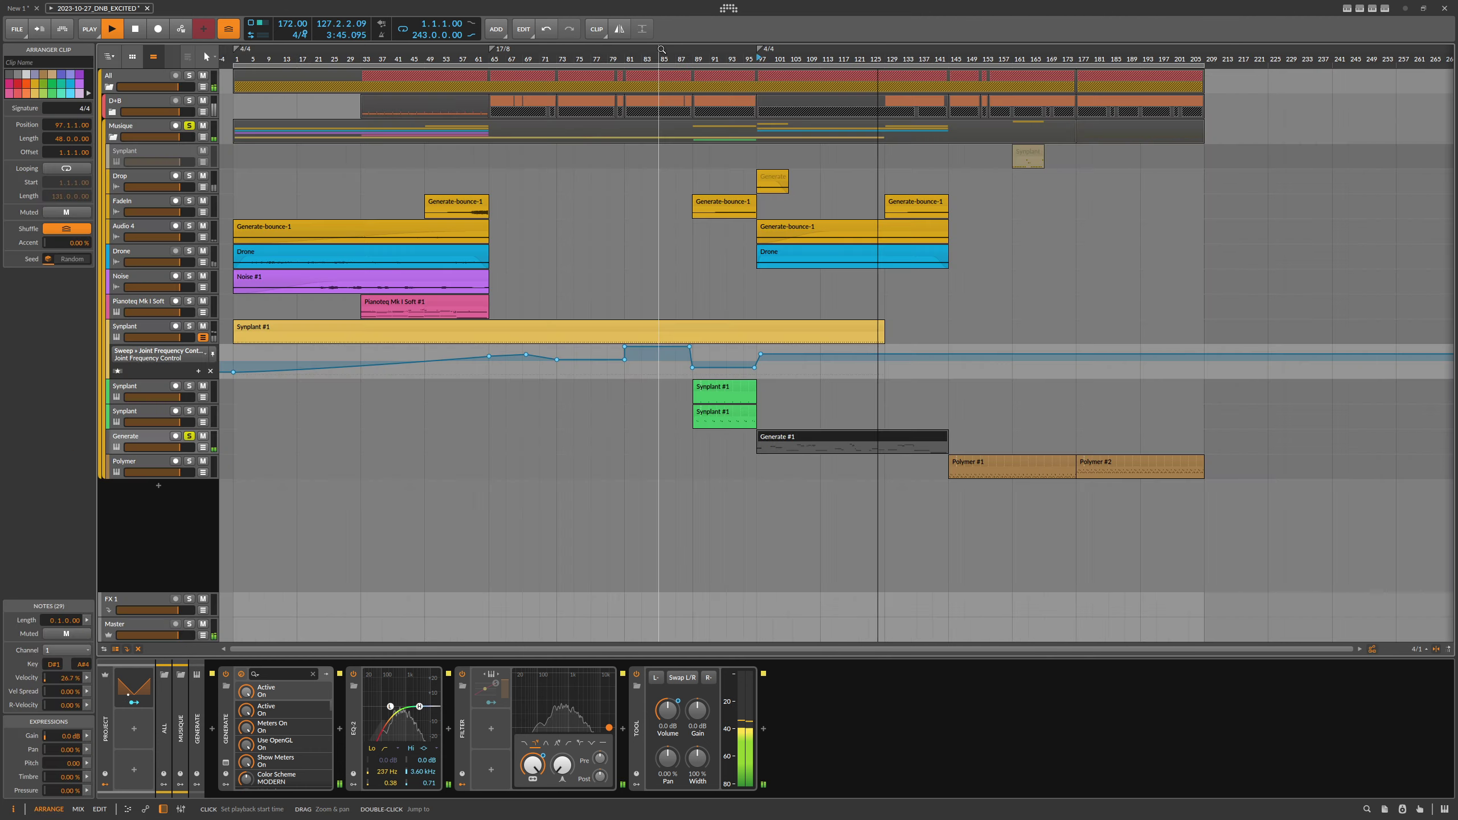
drag(464, 51, 464, 46)
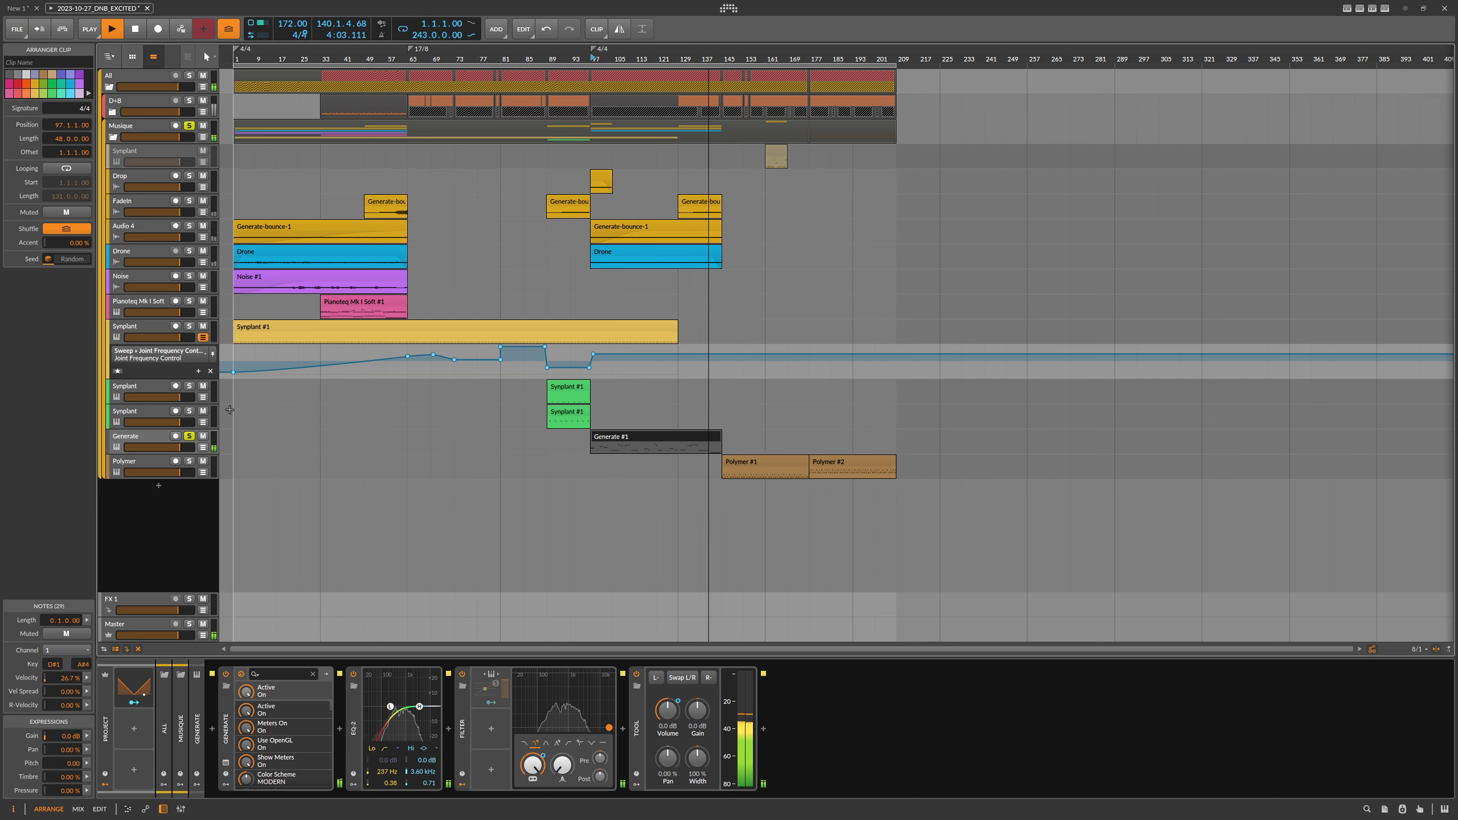
Move the solo from Generate to Polymer and select the Polymer #1 clip to examine the synth's filter and envelope settings.
click(191, 437)
click(190, 462)
click(747, 462)
click(458, 769)
click(565, 729)
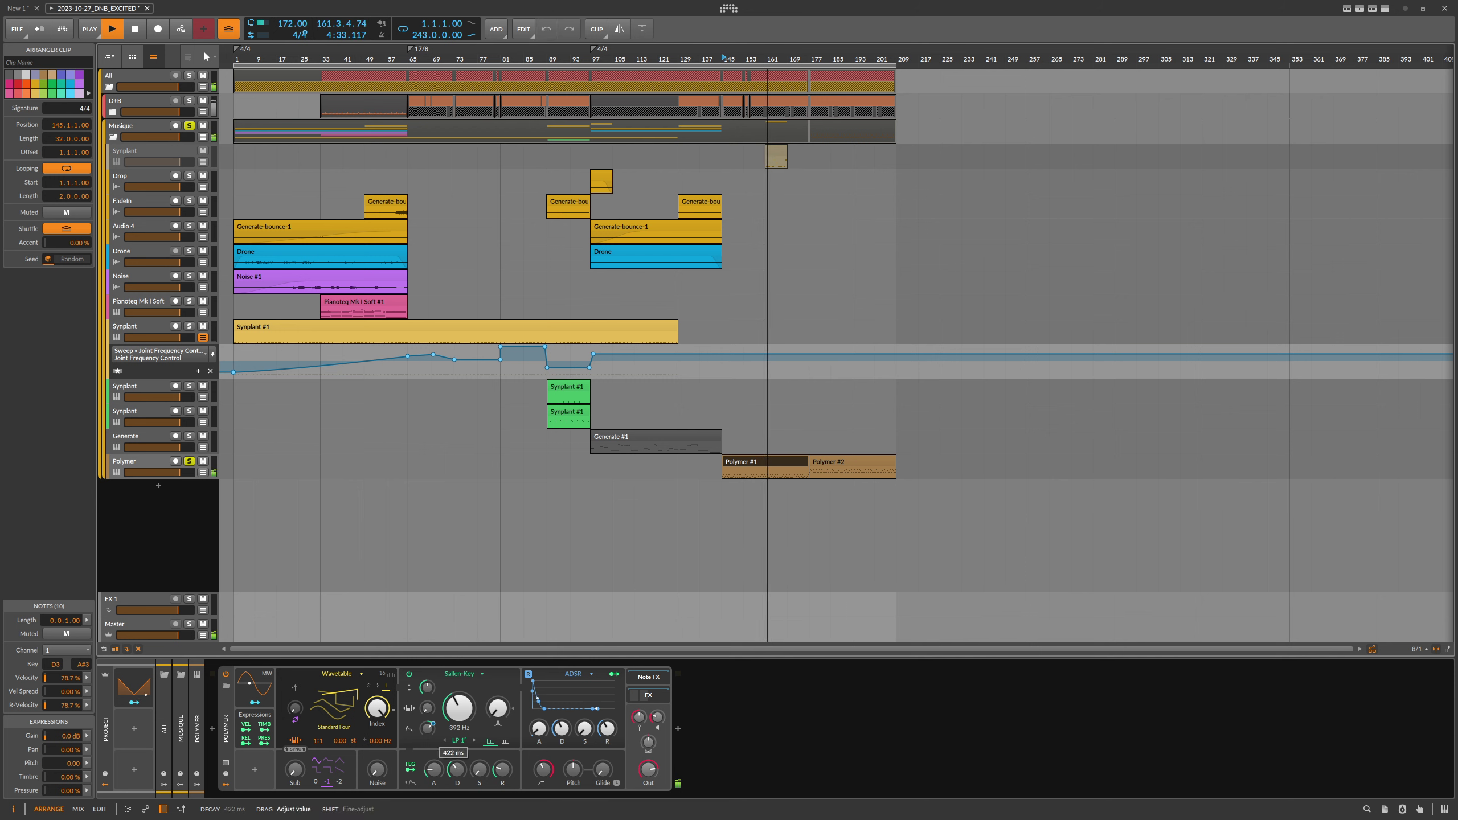
Stop playback, clear the solo on the Polymer track and the Musique group, and show the Musique group's devices.
click(190, 462)
key(space)
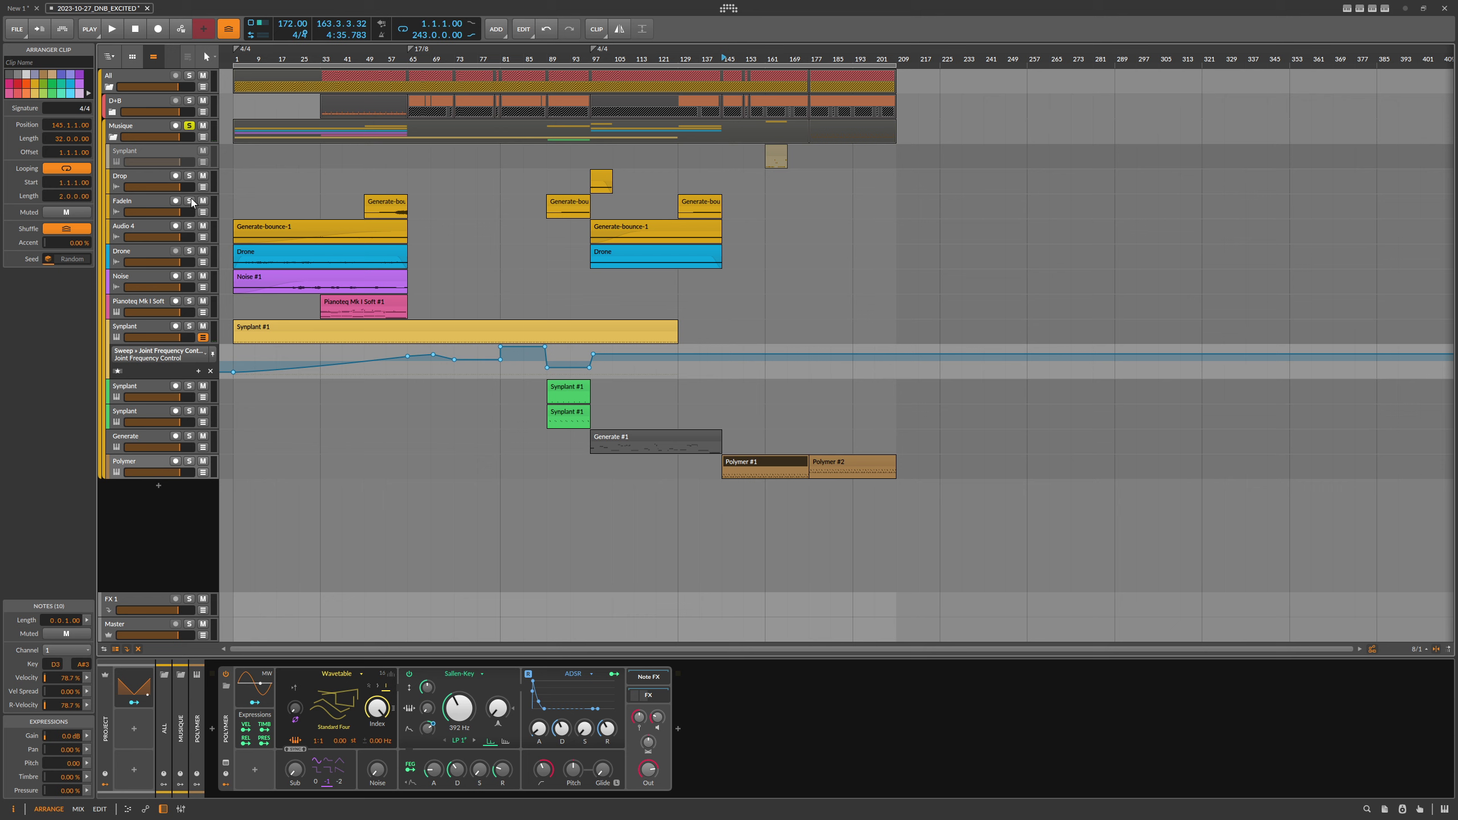
click(189, 125)
click(159, 128)
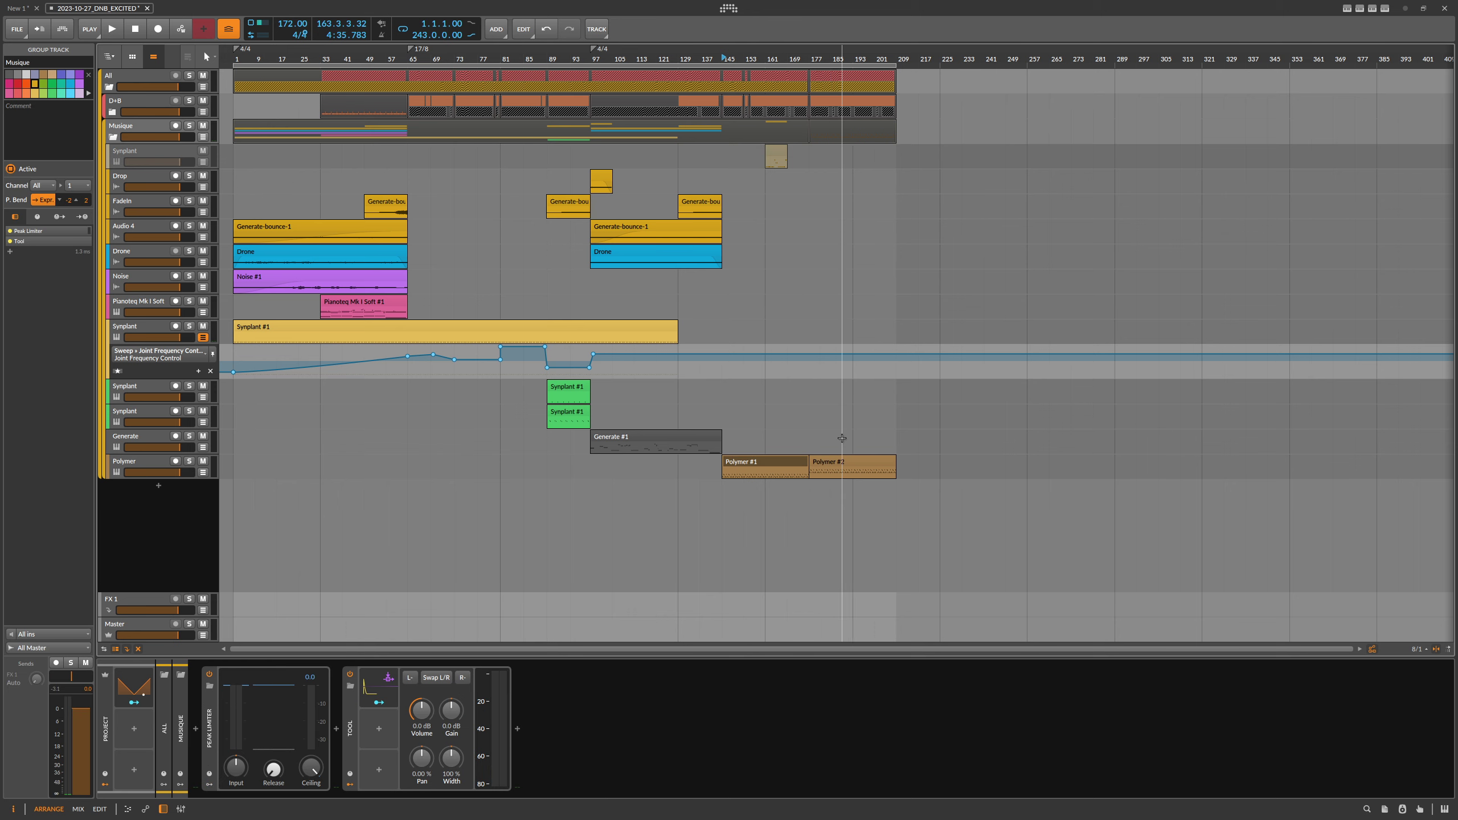
Set the playback start to bar 1 and unfold the D+B group.
drag(258, 59, 292, 59)
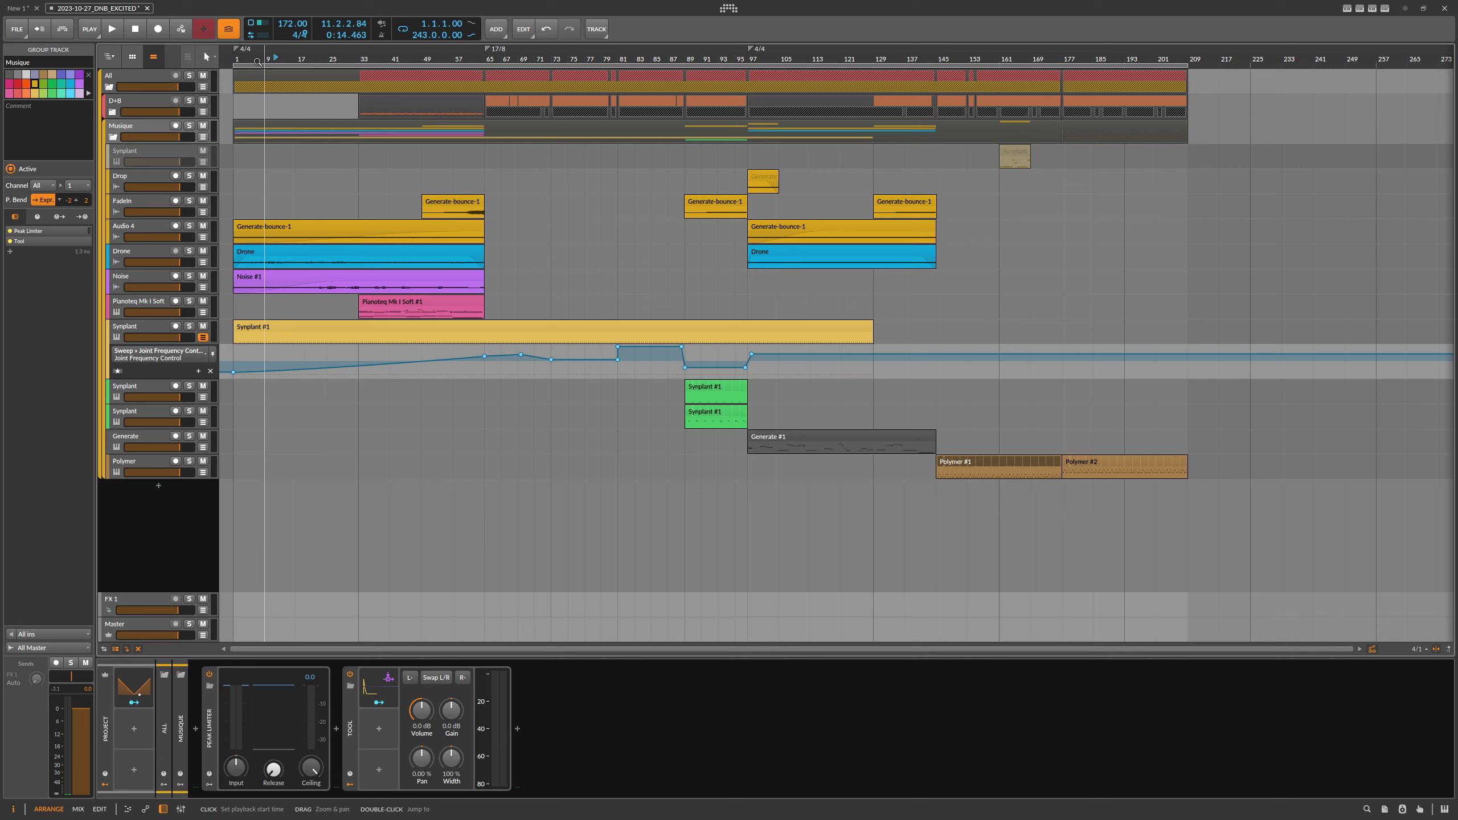
click(238, 59)
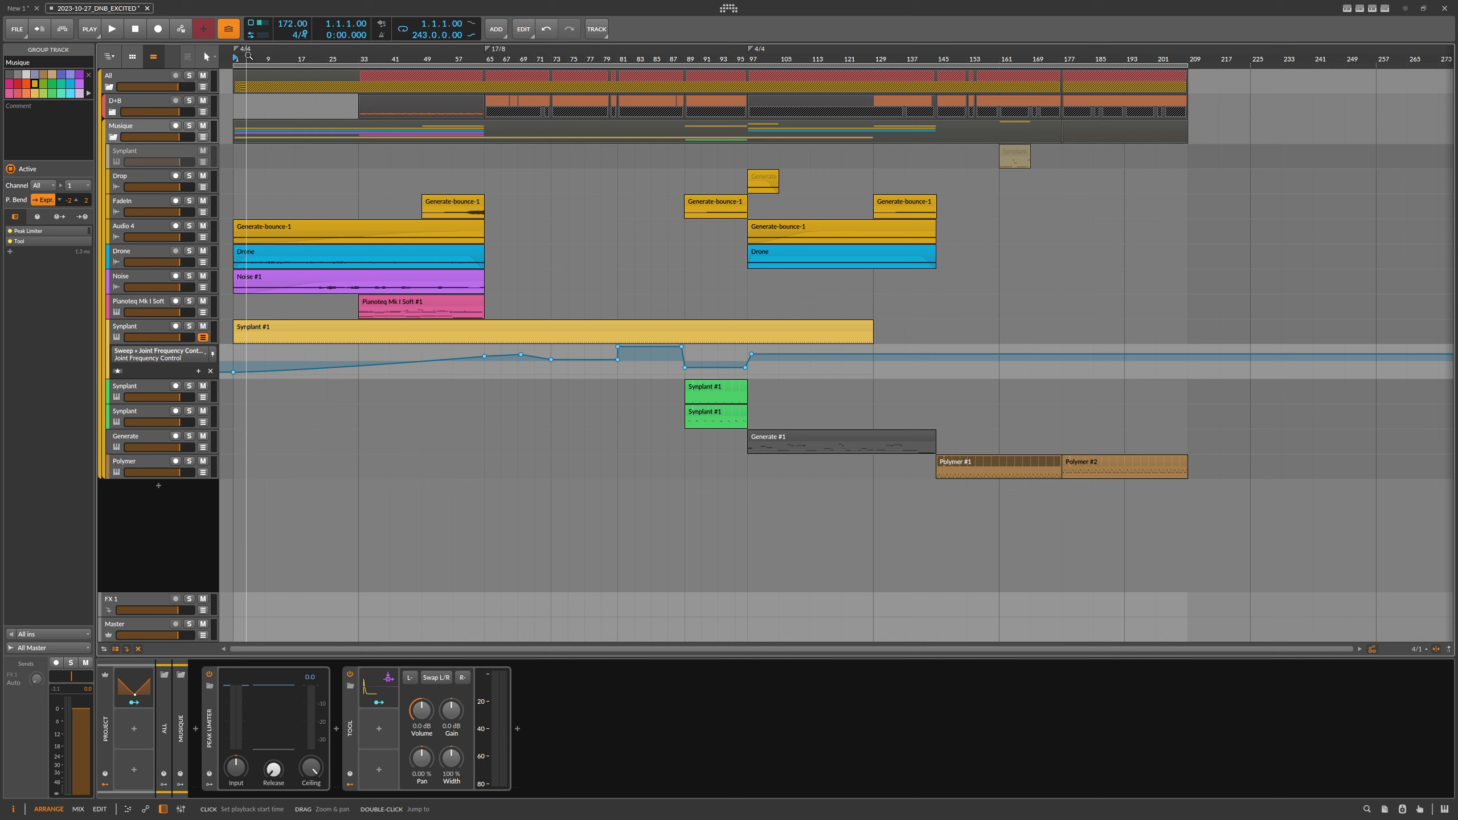
drag(243, 57, 243, 55)
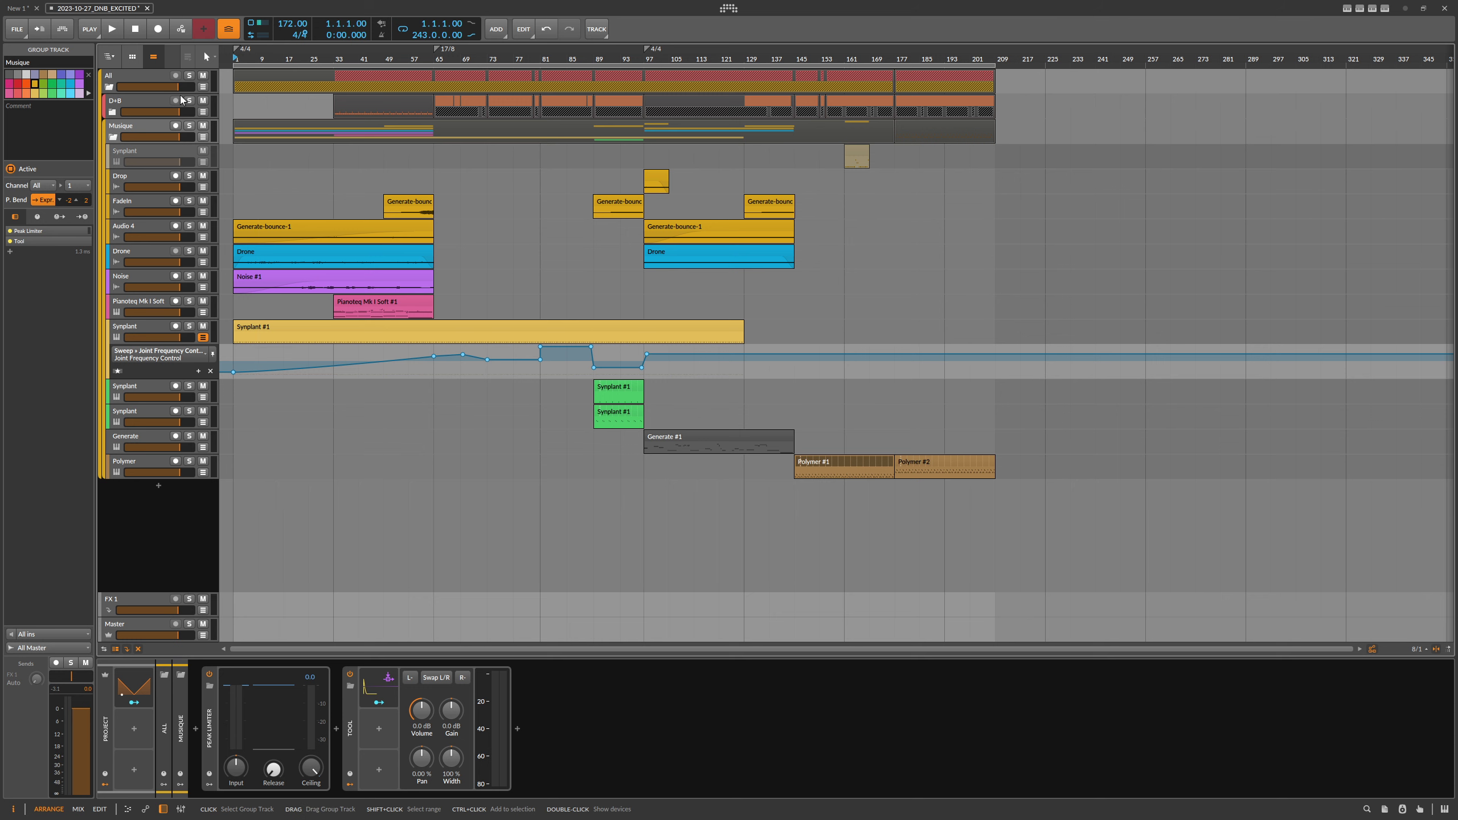
click(113, 113)
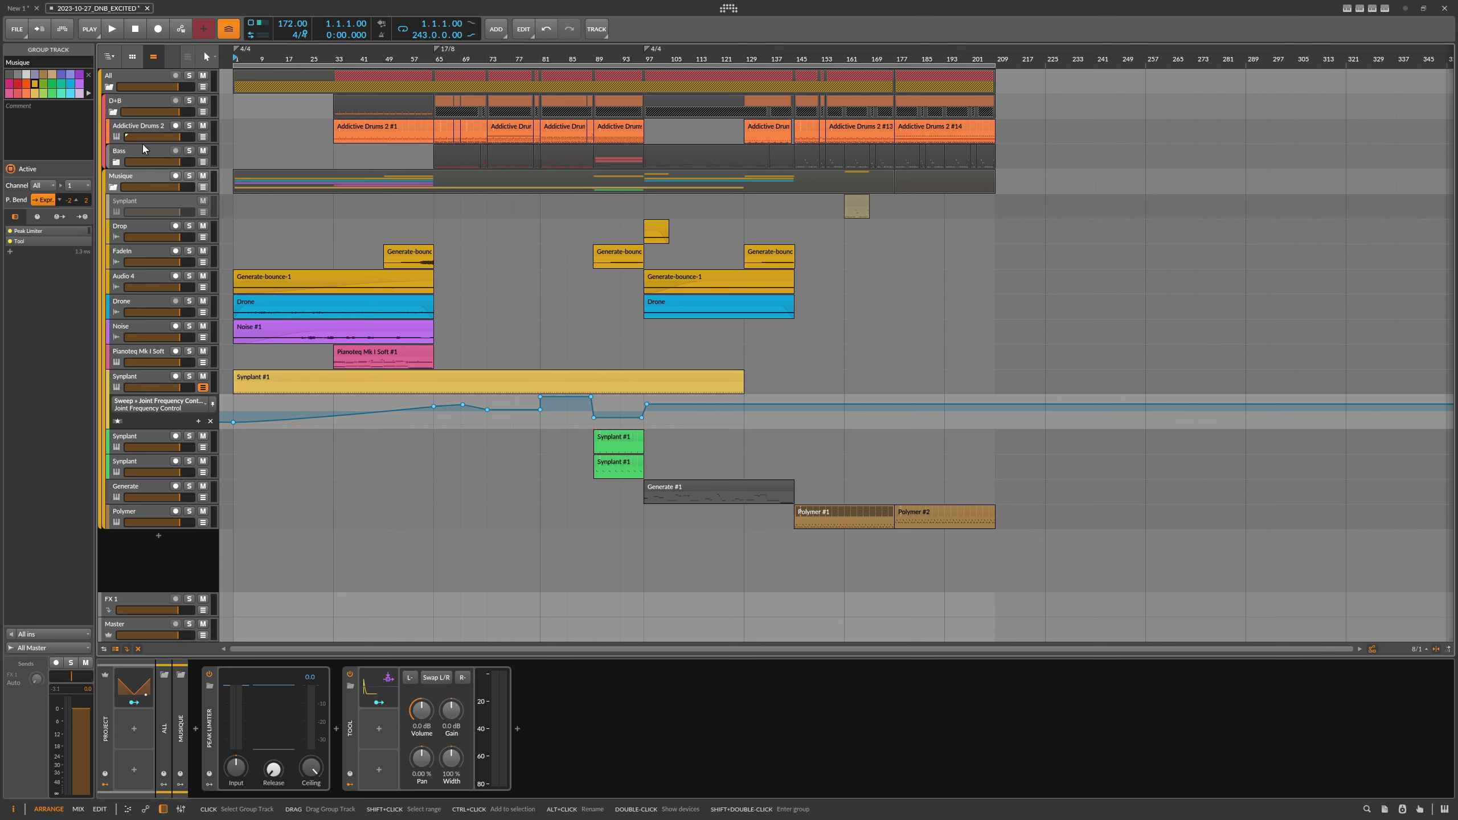
Open the DSEQ3 window on the All group and play from bar 33.
click(149, 80)
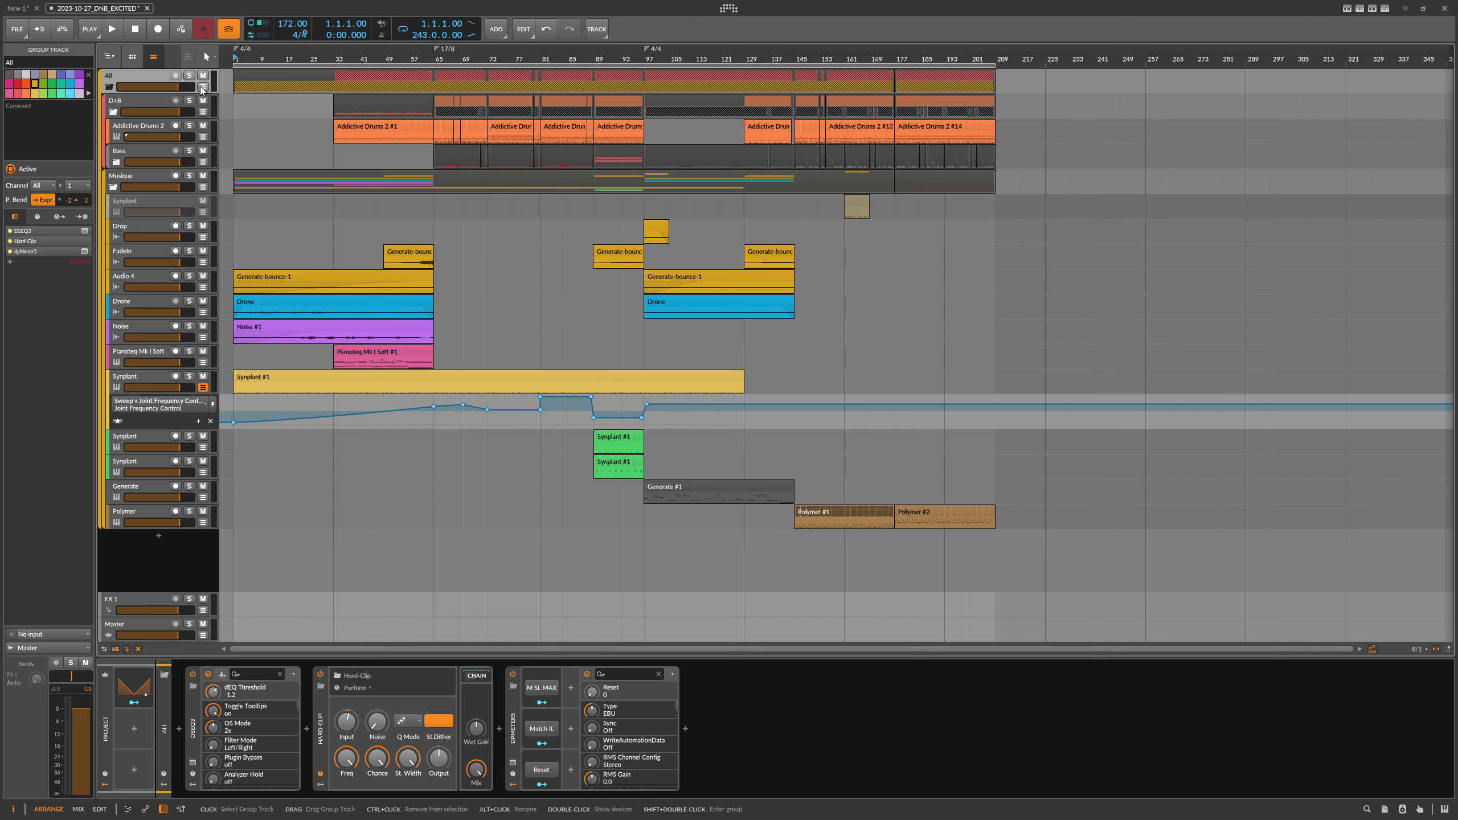
click(193, 762)
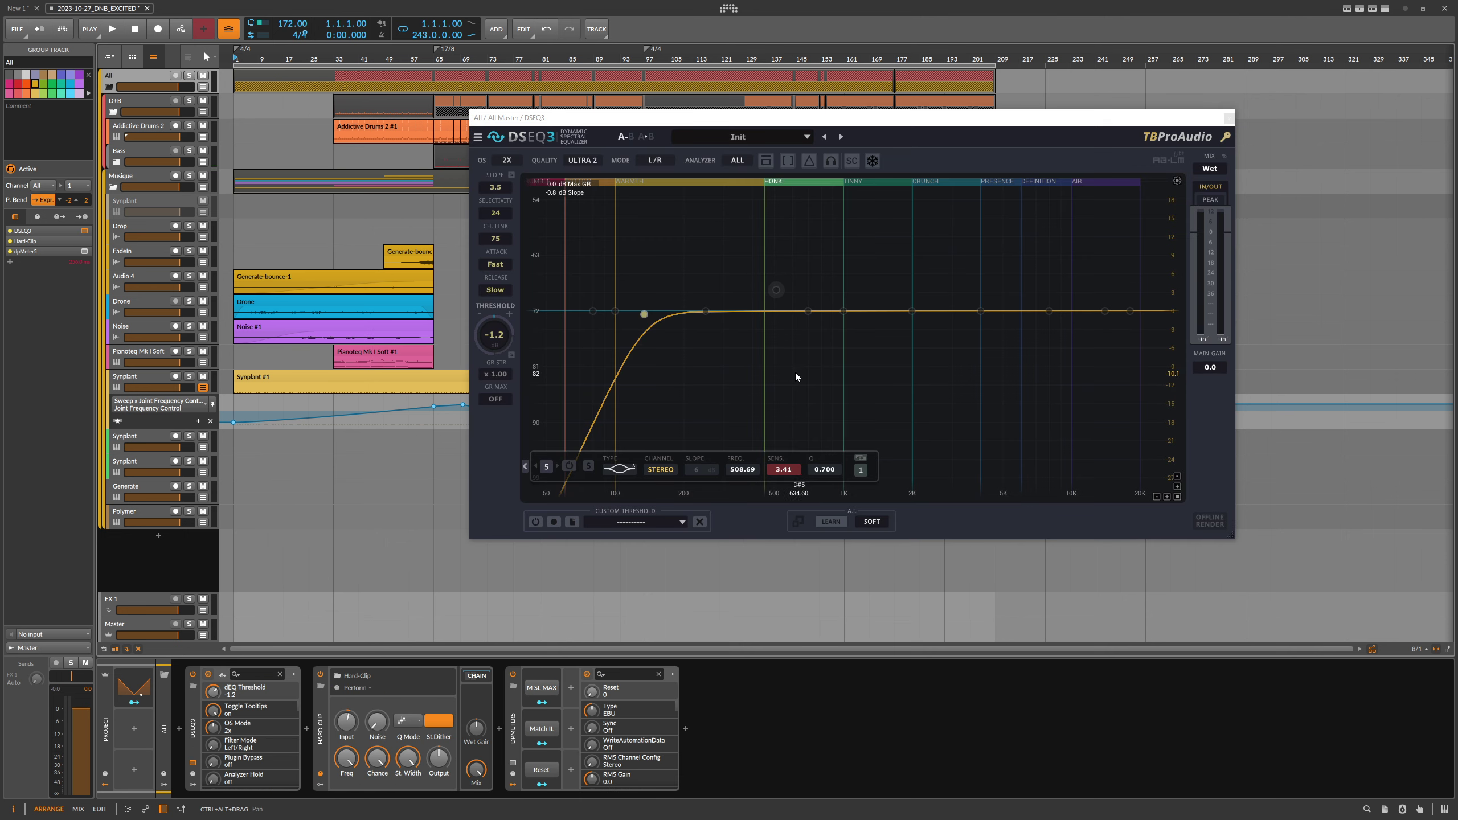
click(334, 59)
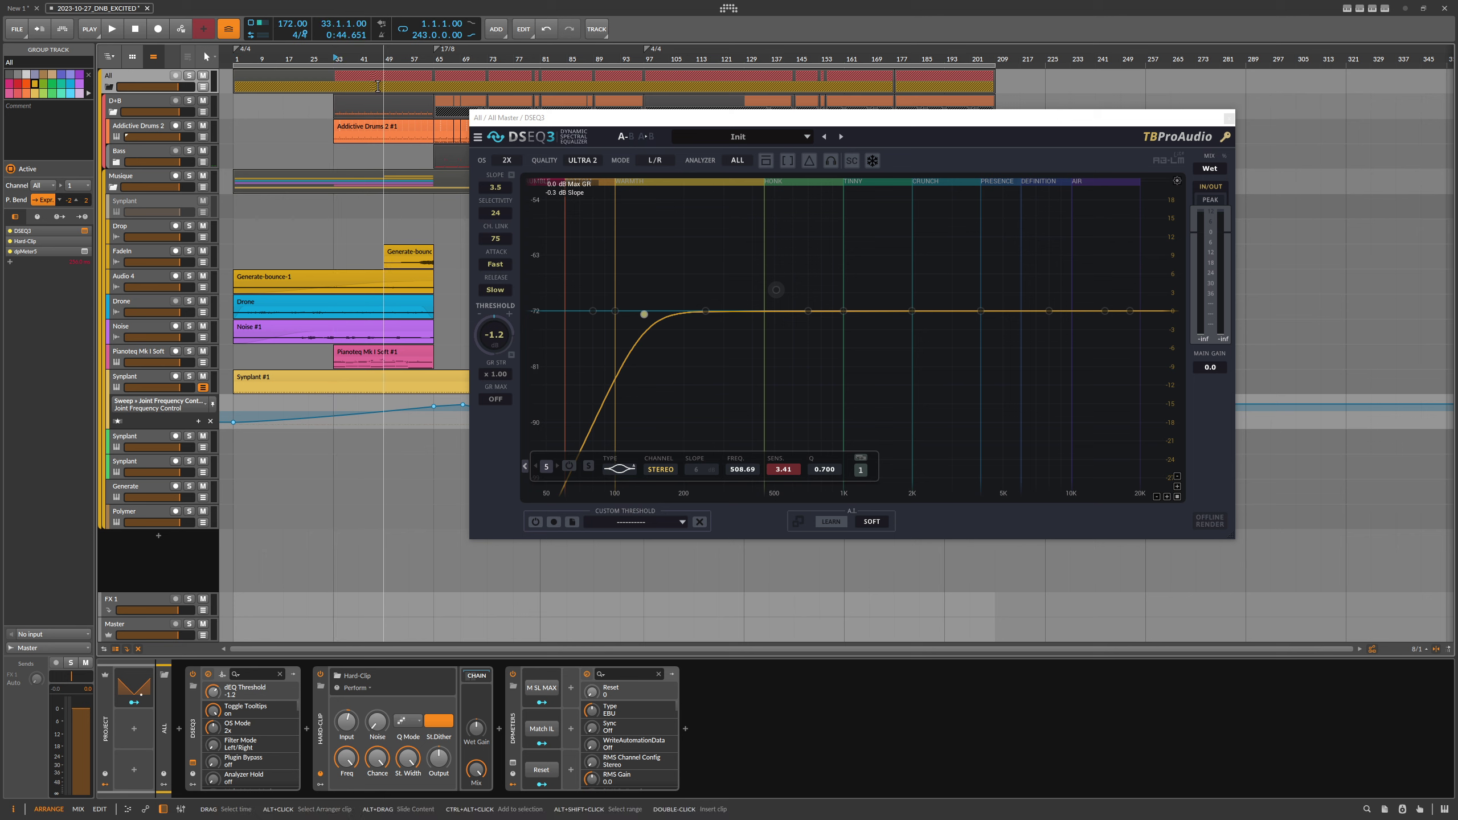
key(space)
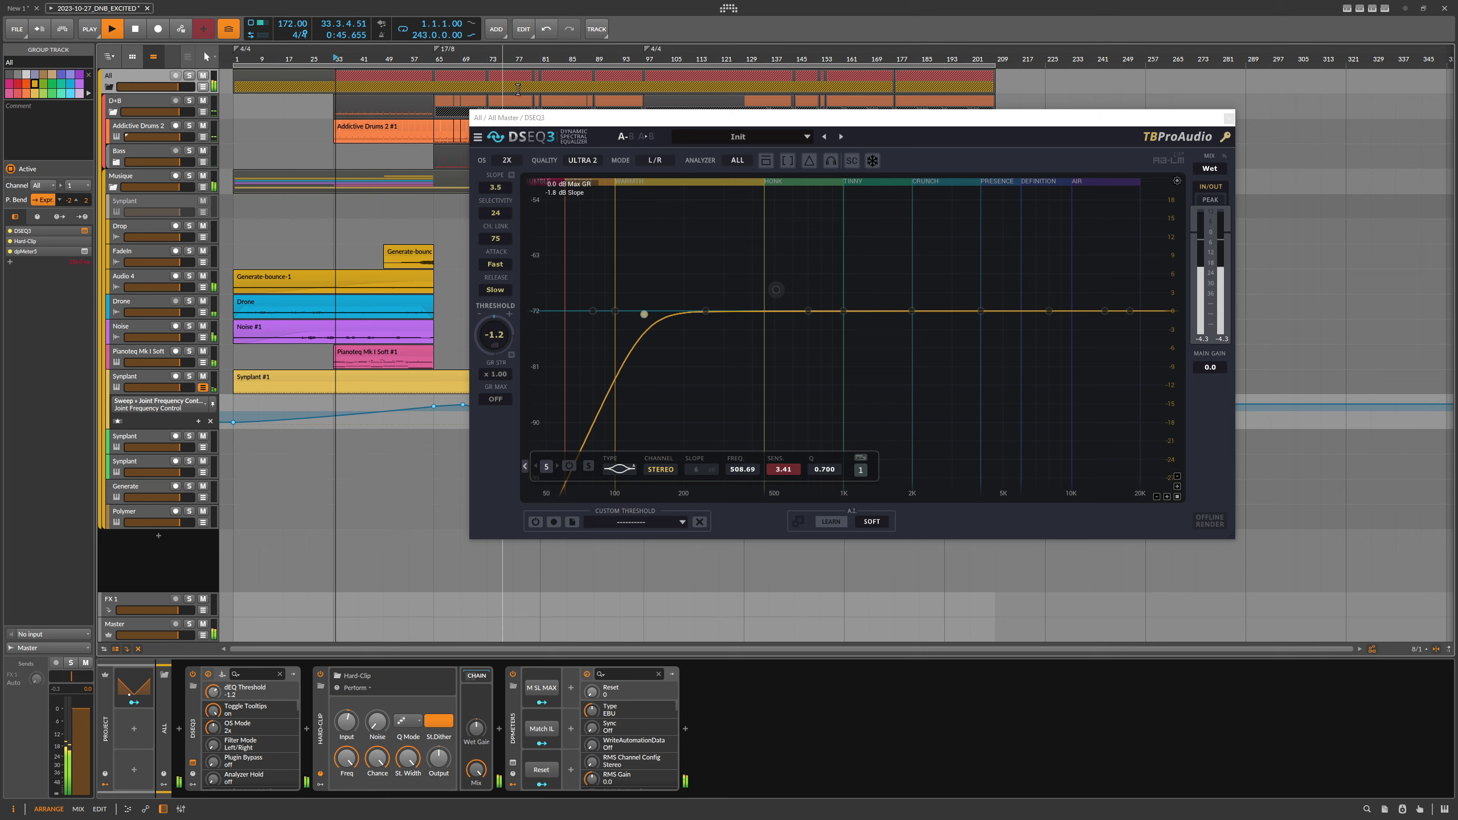
Play from the 17/8 time signature change at bar 65 to watch DSEQ3's processing, then stop.
click(436, 49)
key(space)
key(space)
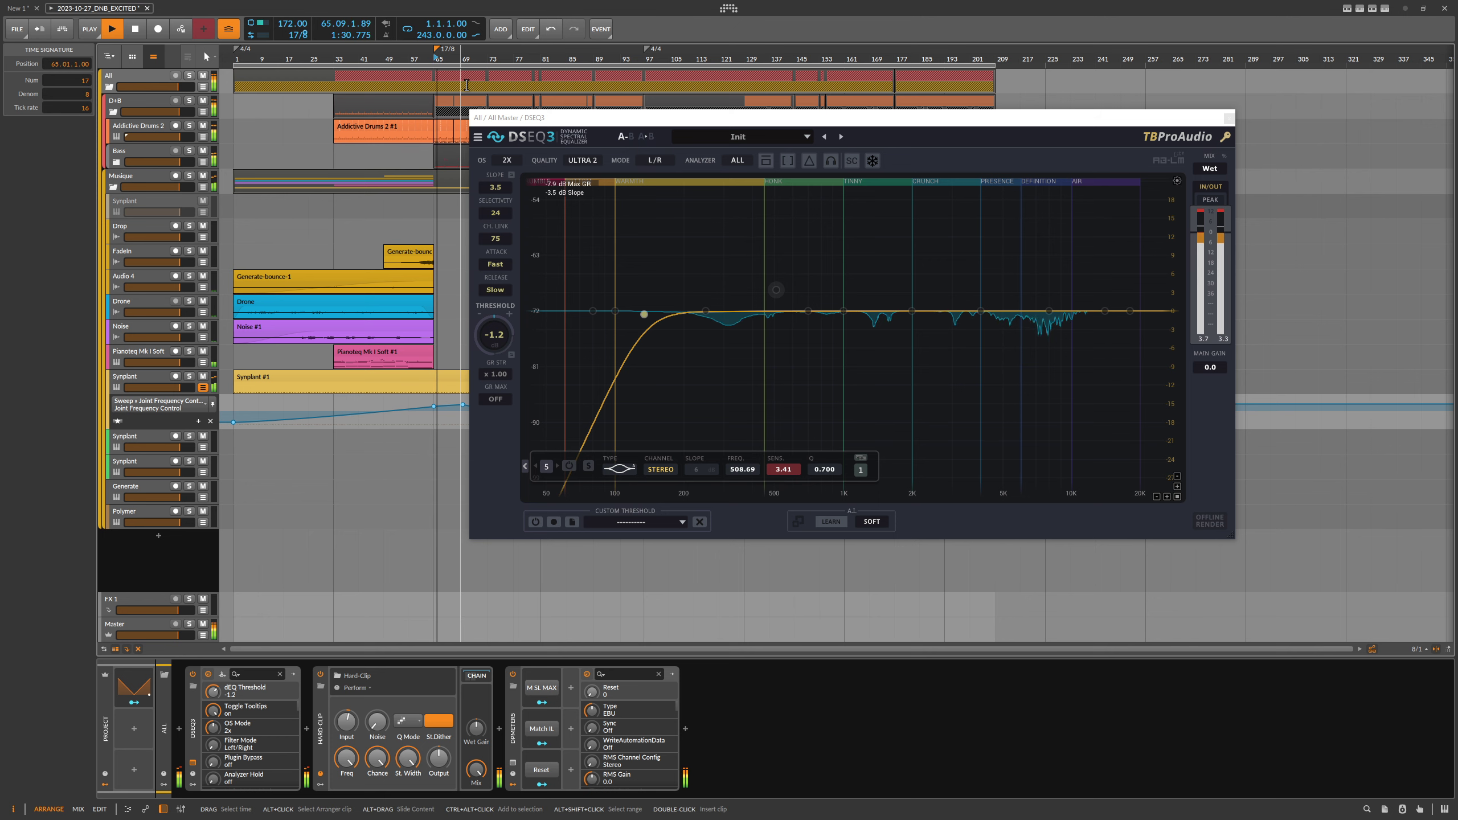
key(space)
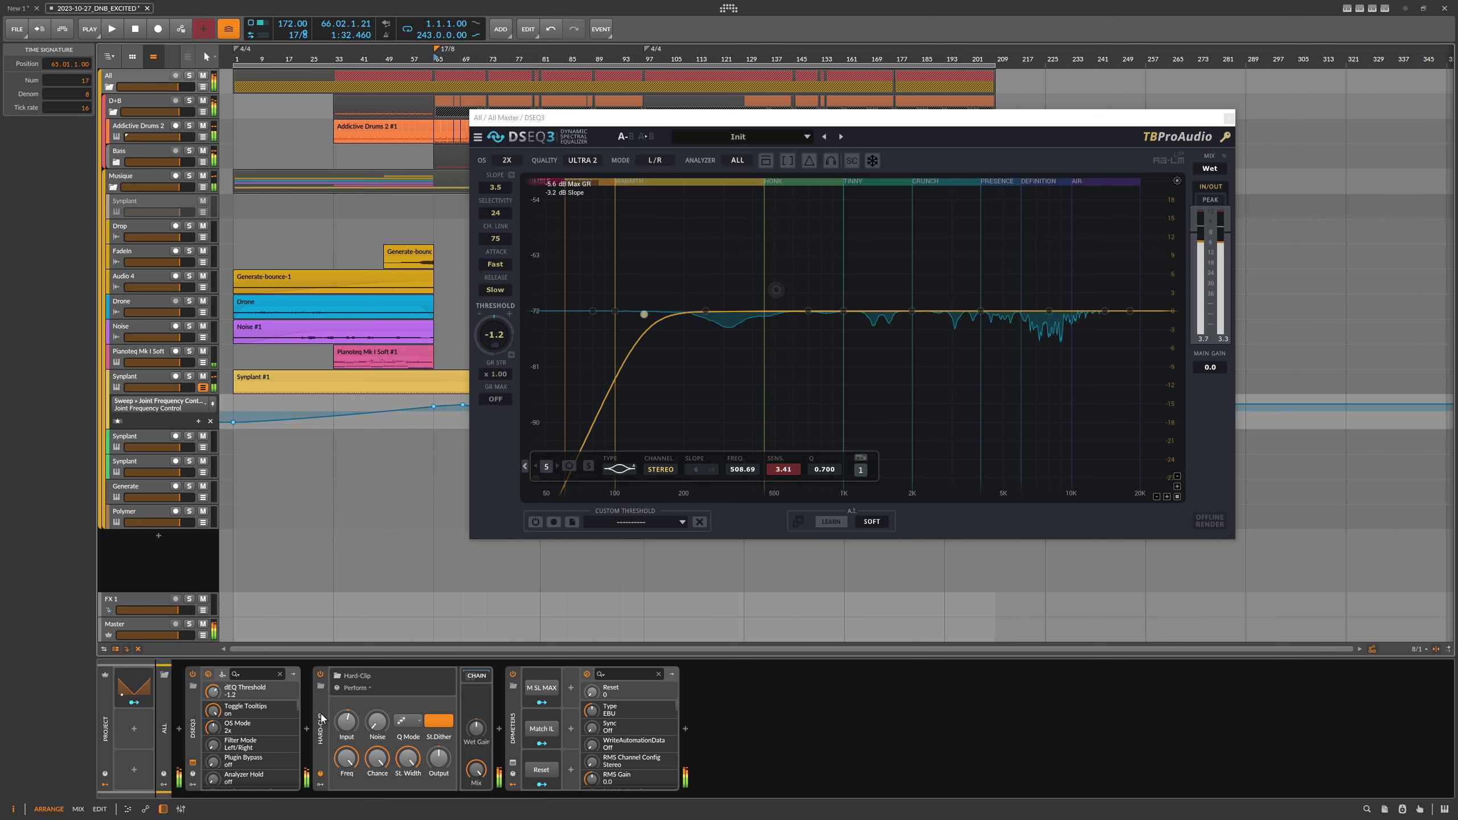
Select the Hard-Clip device, then open the dpMeter5 window and move it slightly lower.
click(320, 728)
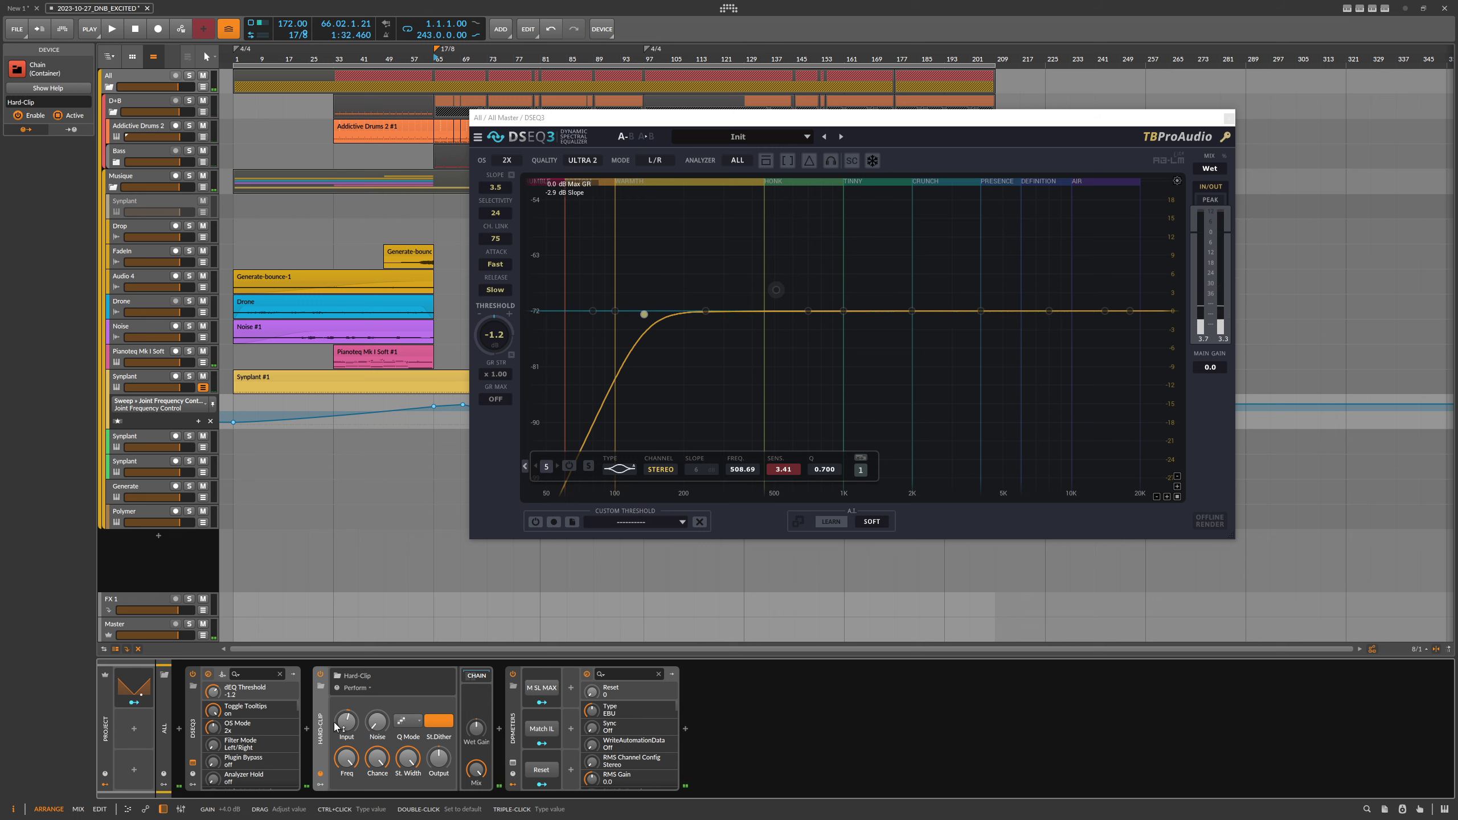
click(513, 762)
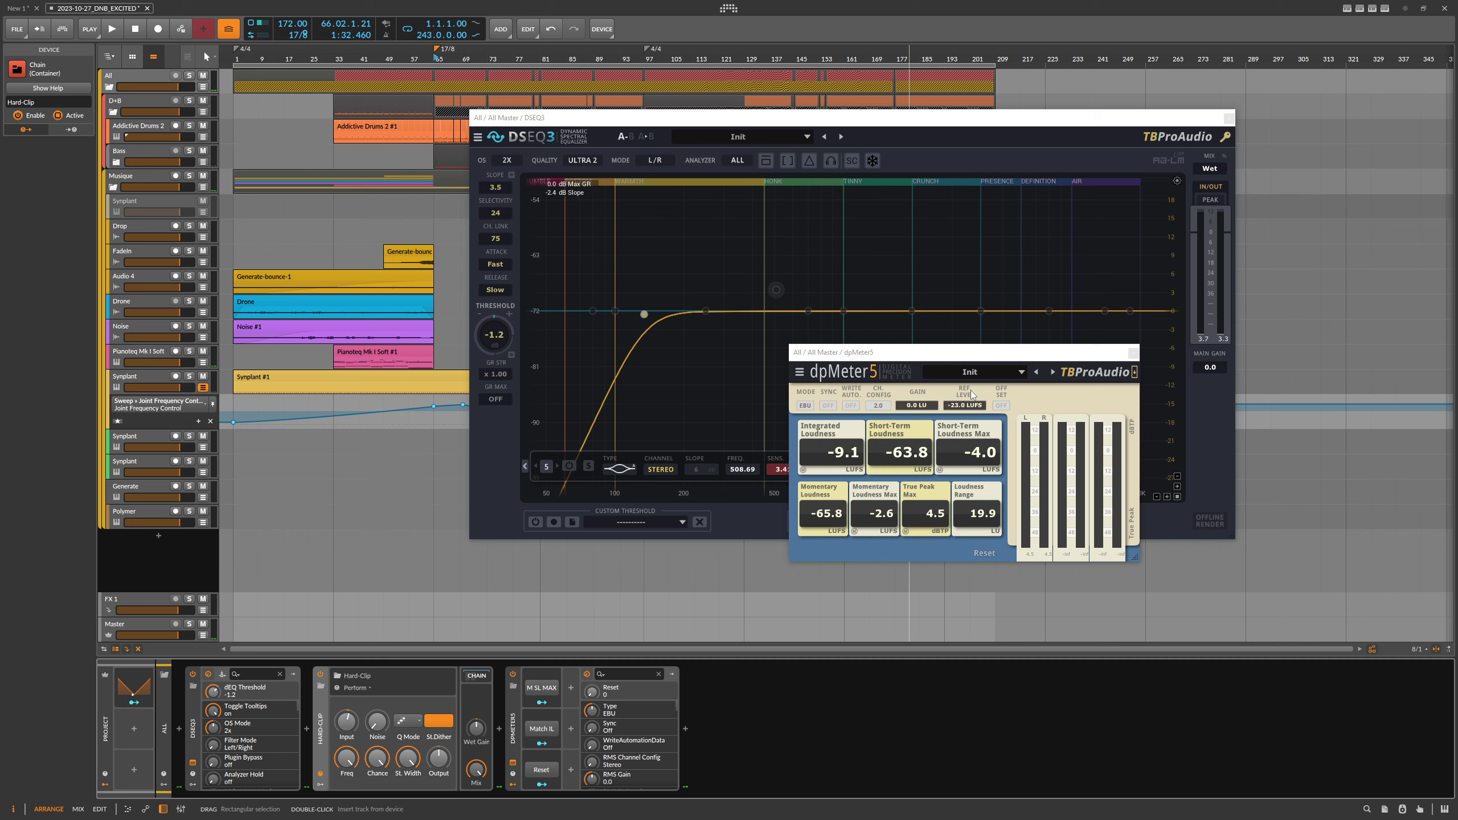
drag(967, 352, 943, 381)
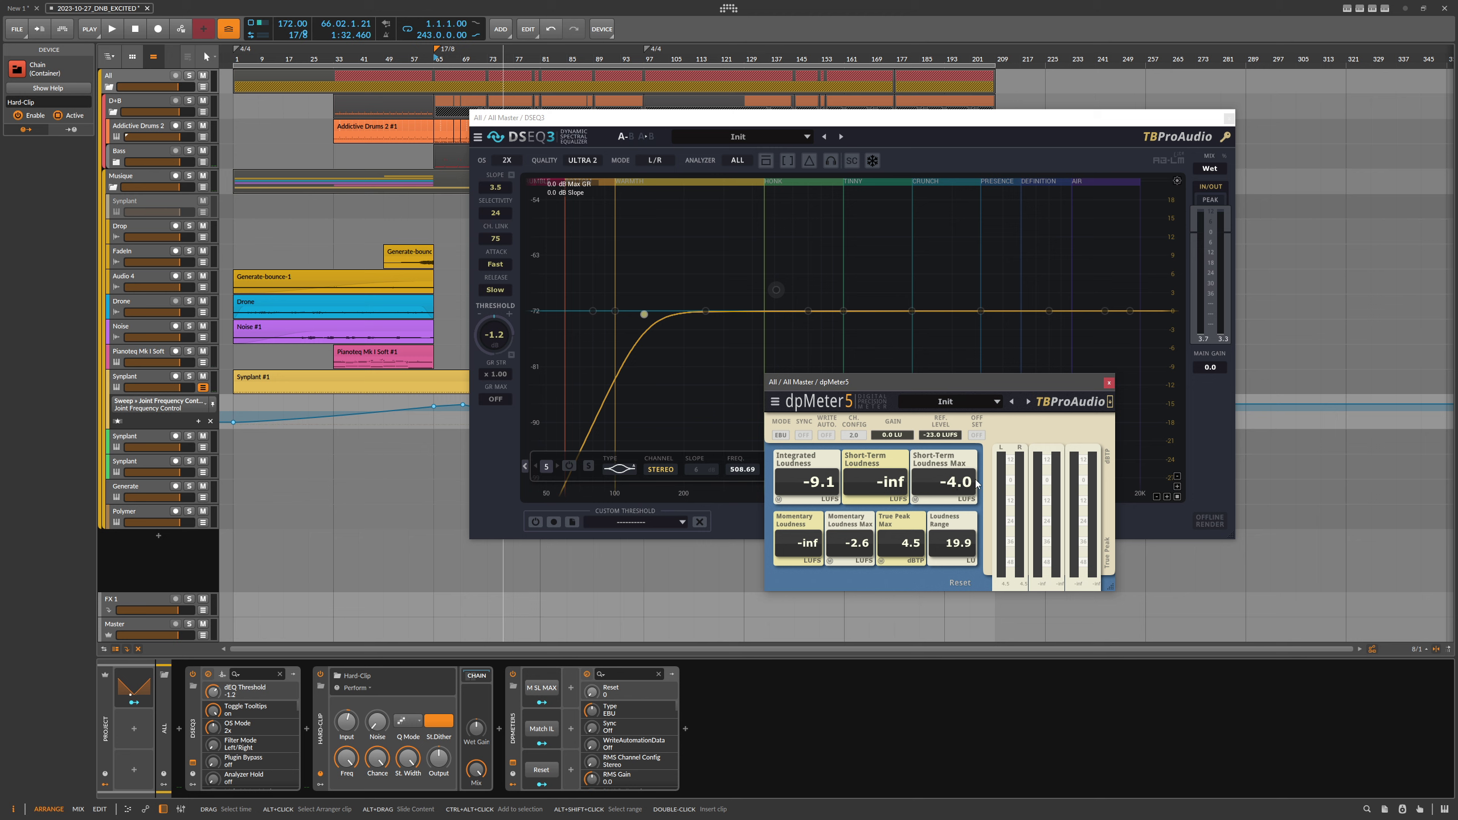
Restore Hard-Clip's Input gain to its default, reset the dpMeter5 readings and play from bar 81.
double_click(349, 720)
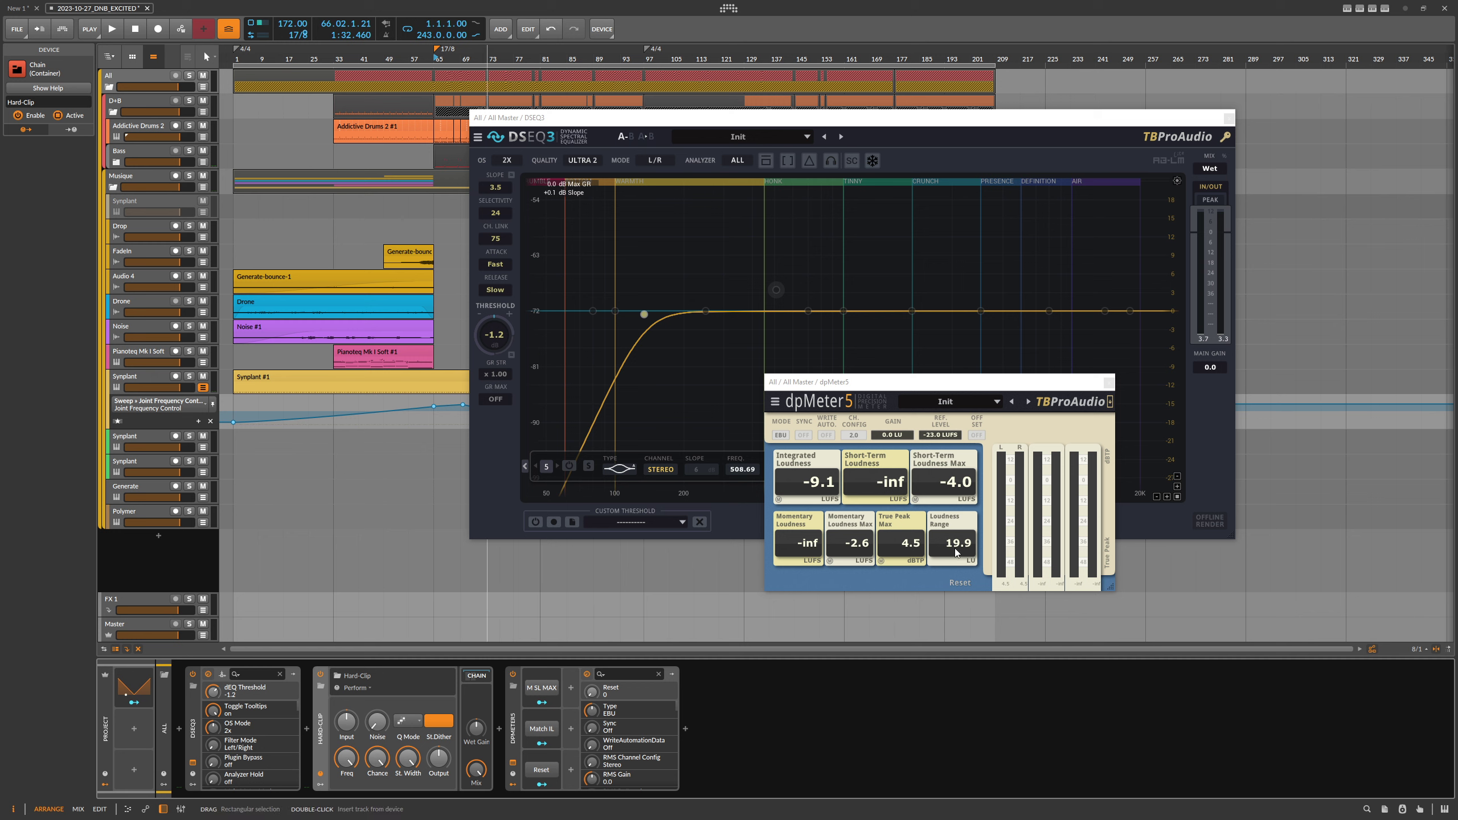
click(960, 583)
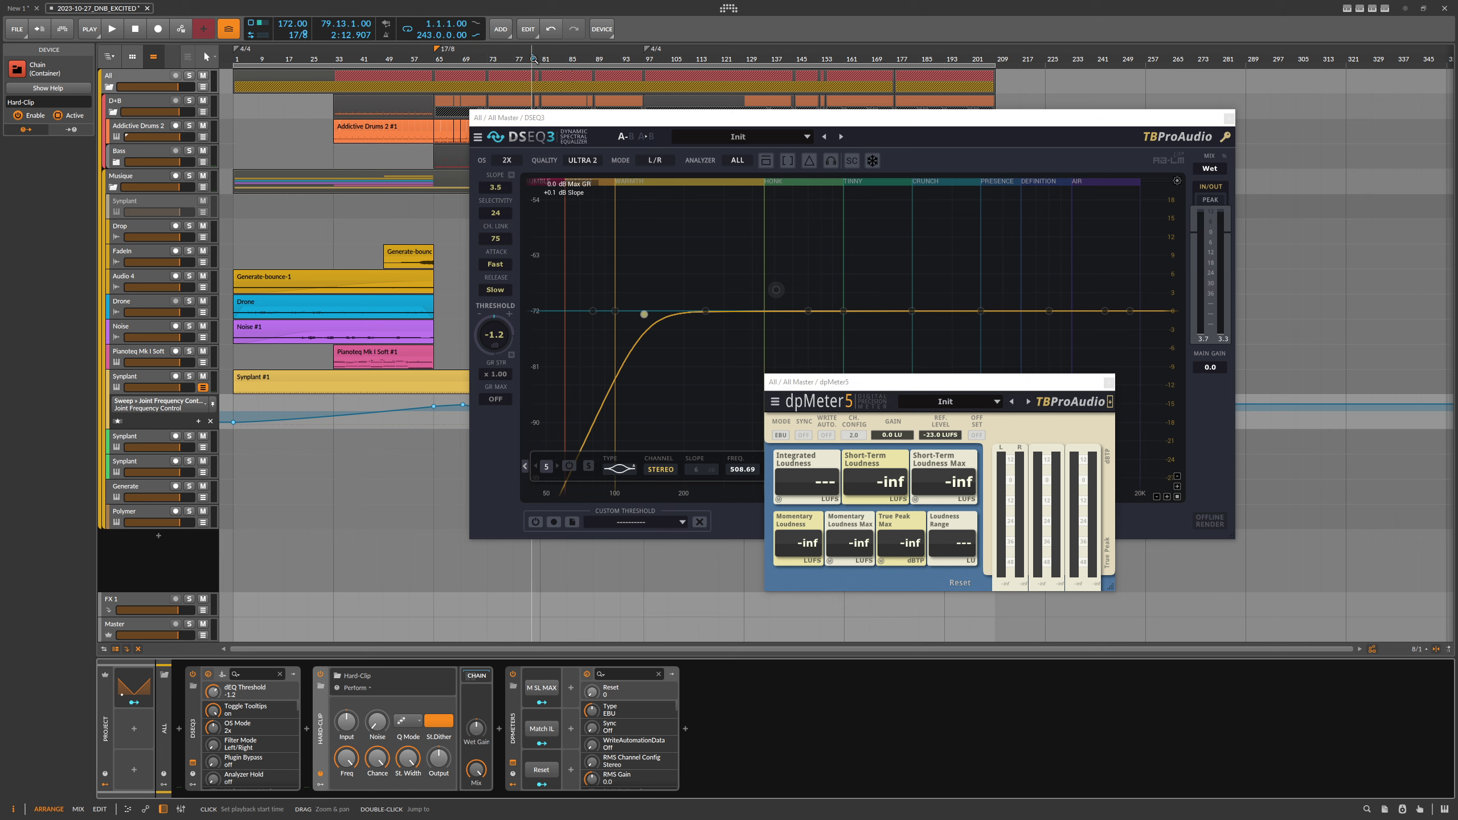
click(543, 62)
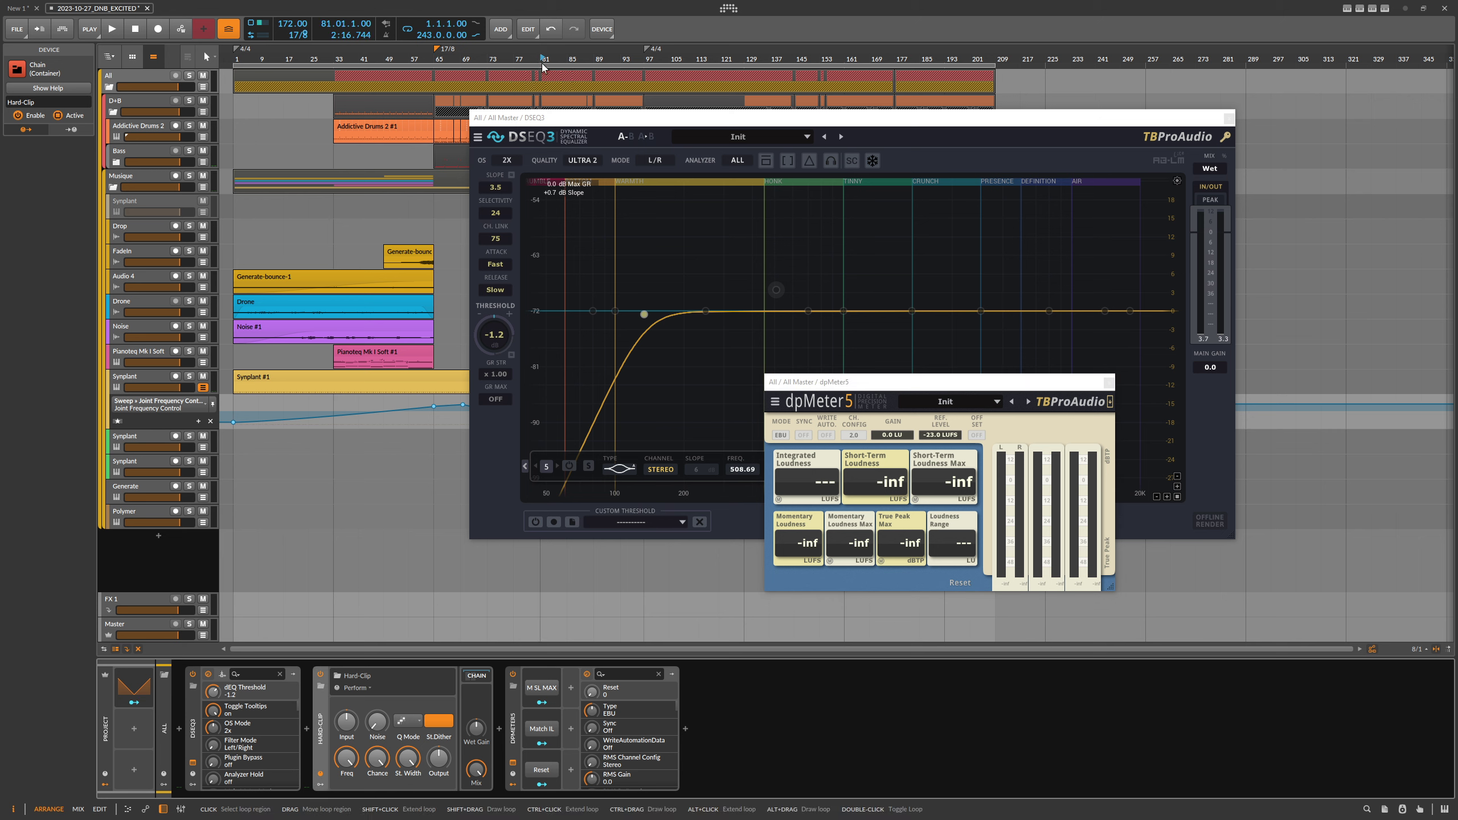
key(space)
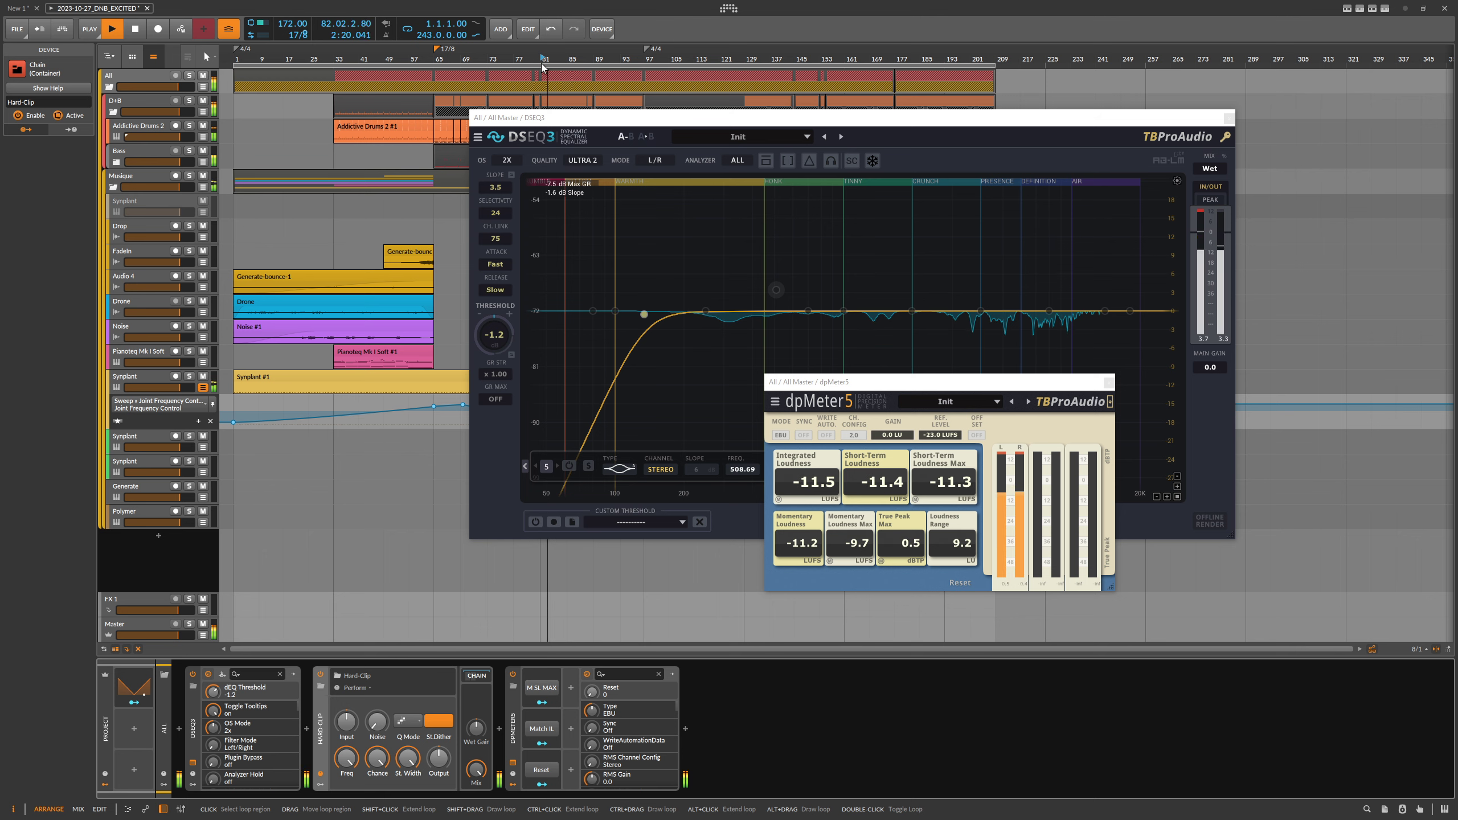
Reset the dpMeter5 readings during playback and set Hard-Clip's Input gain to 6 dB.
click(957, 582)
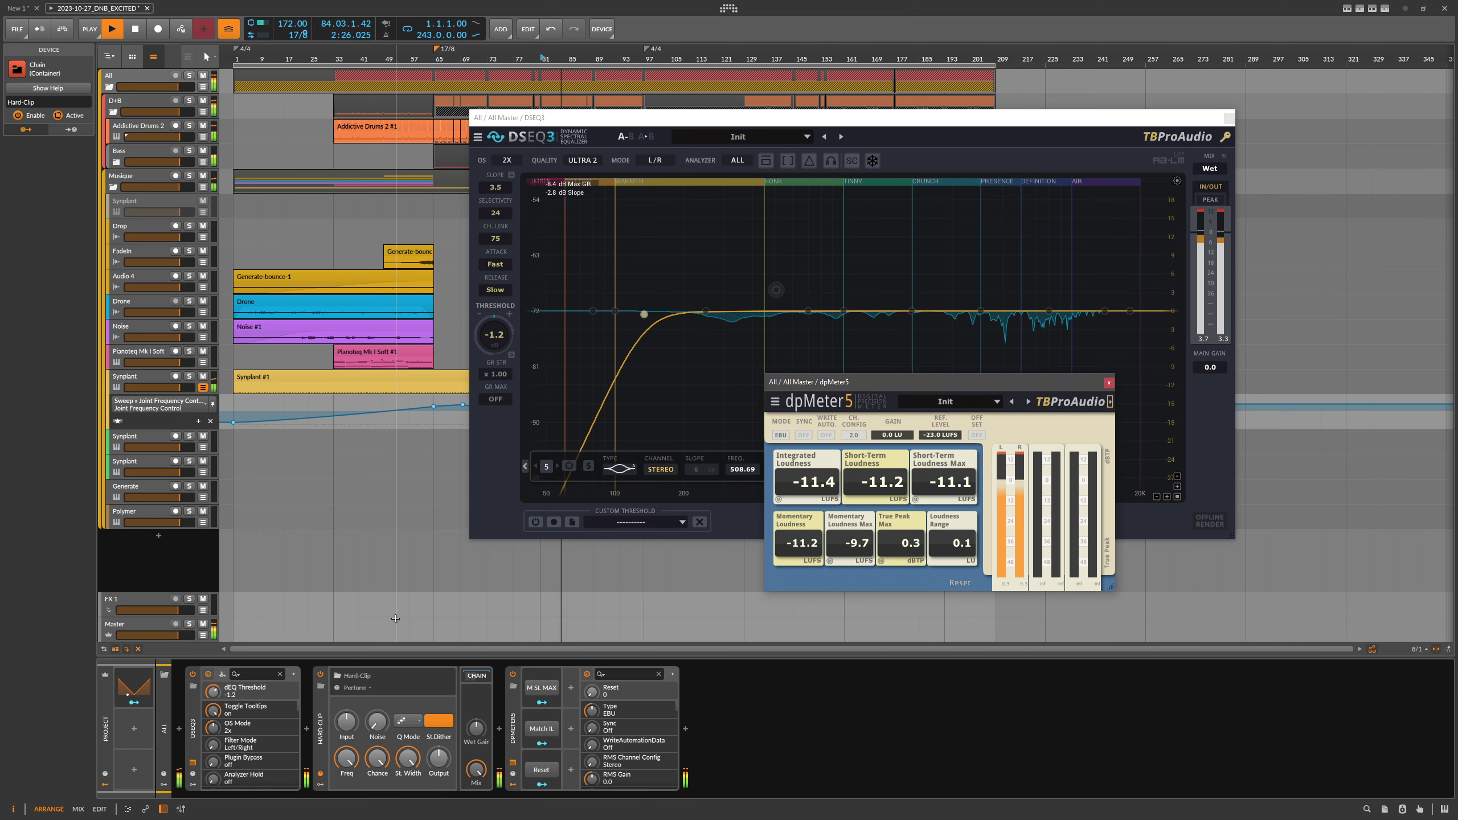
ctrl+click(351, 716)
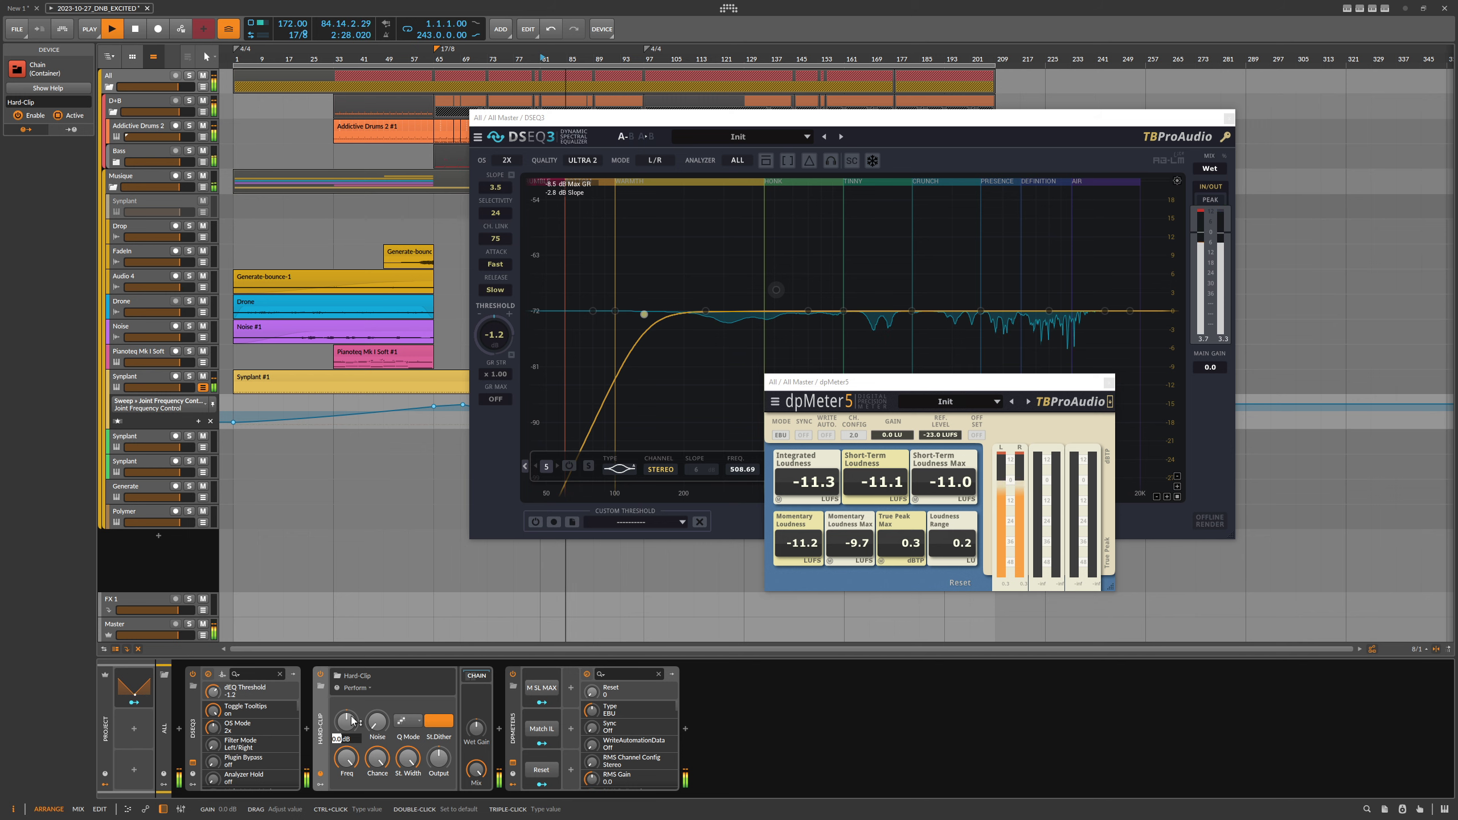
text(6)
key(Return)
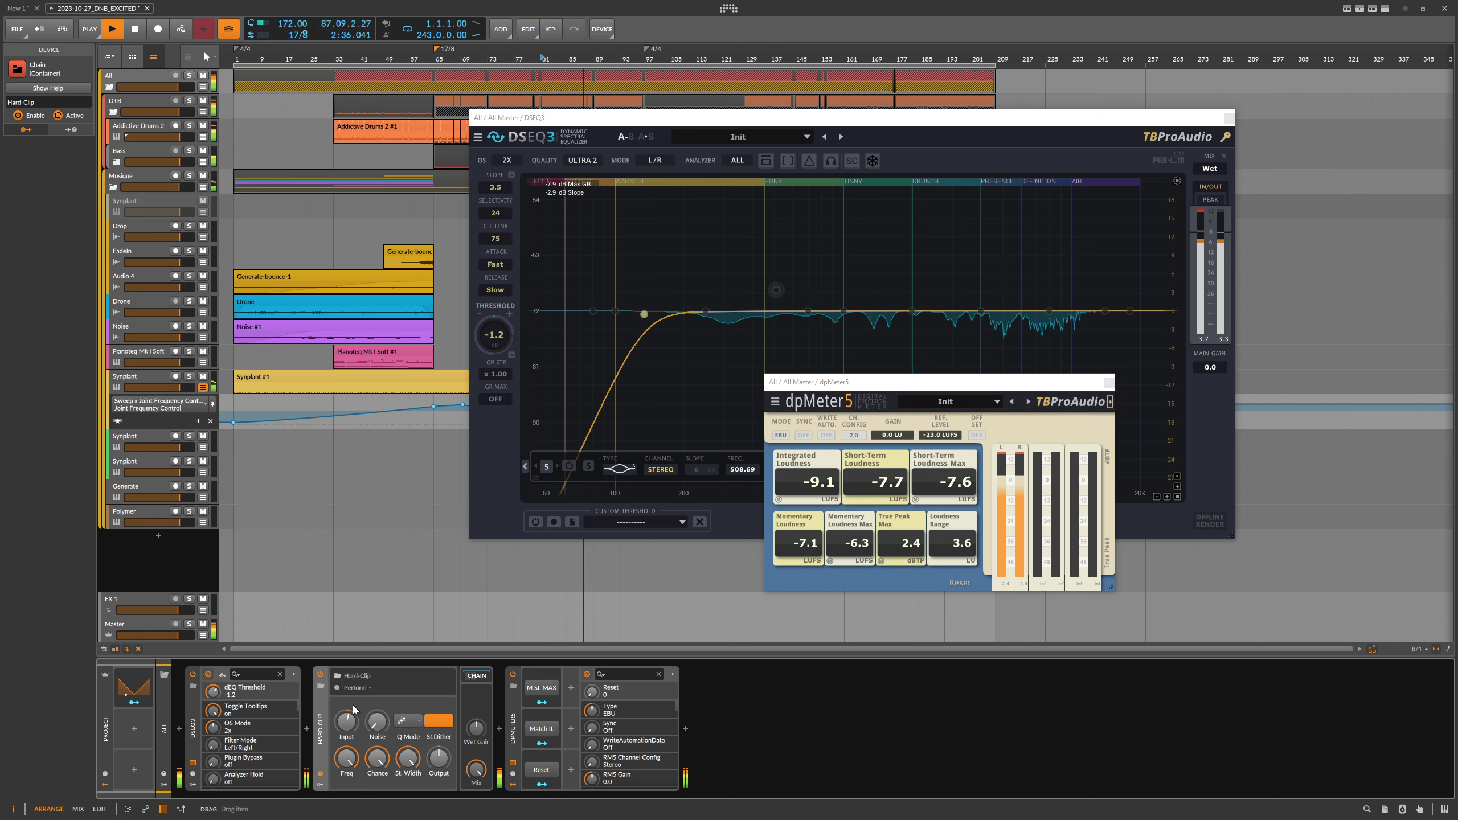
Close the DSEQ3 window and stop playback, keeping dpMeter5 open over the arrangement.
click(1228, 119)
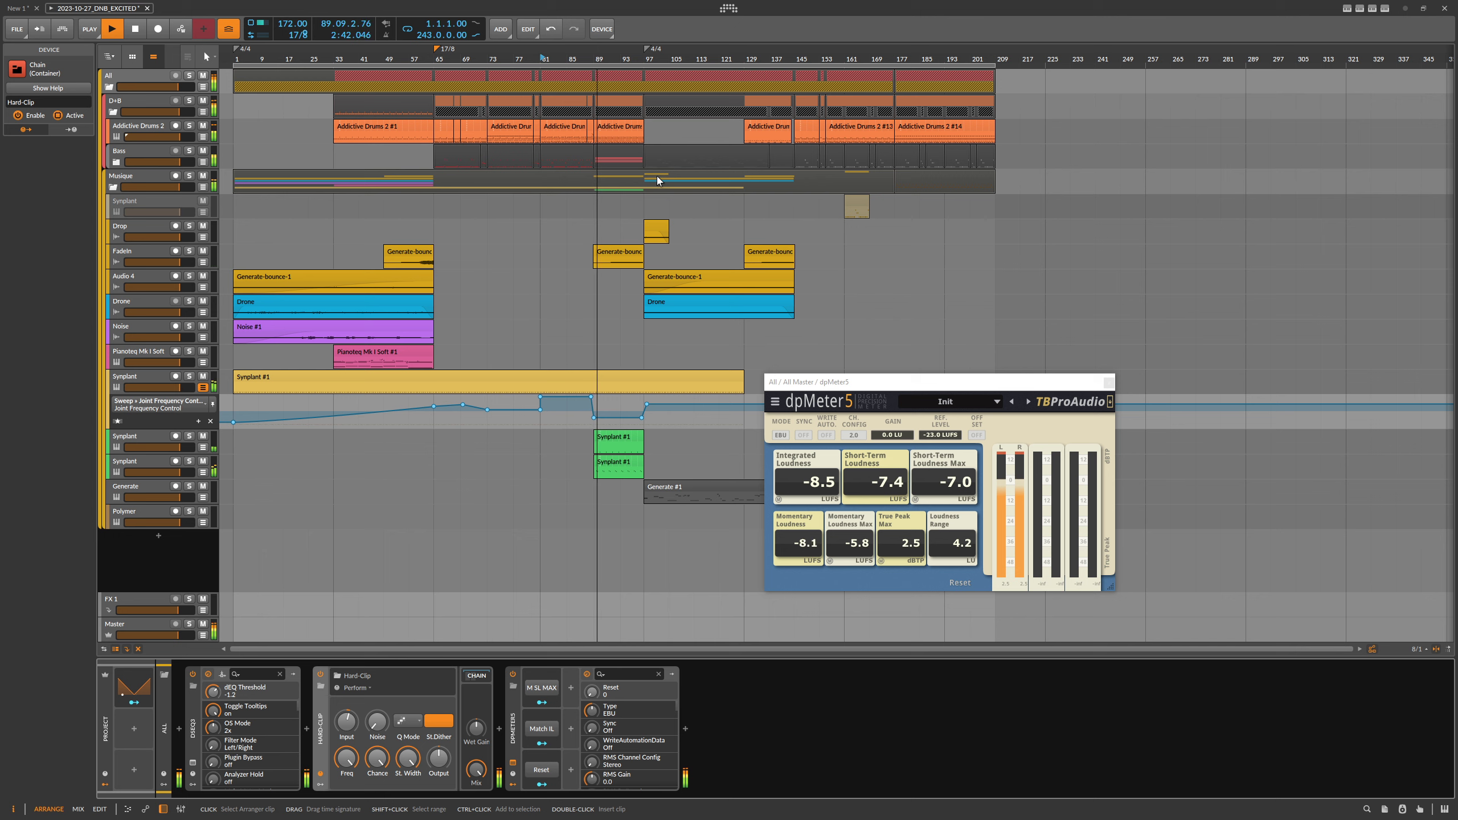
key(space)
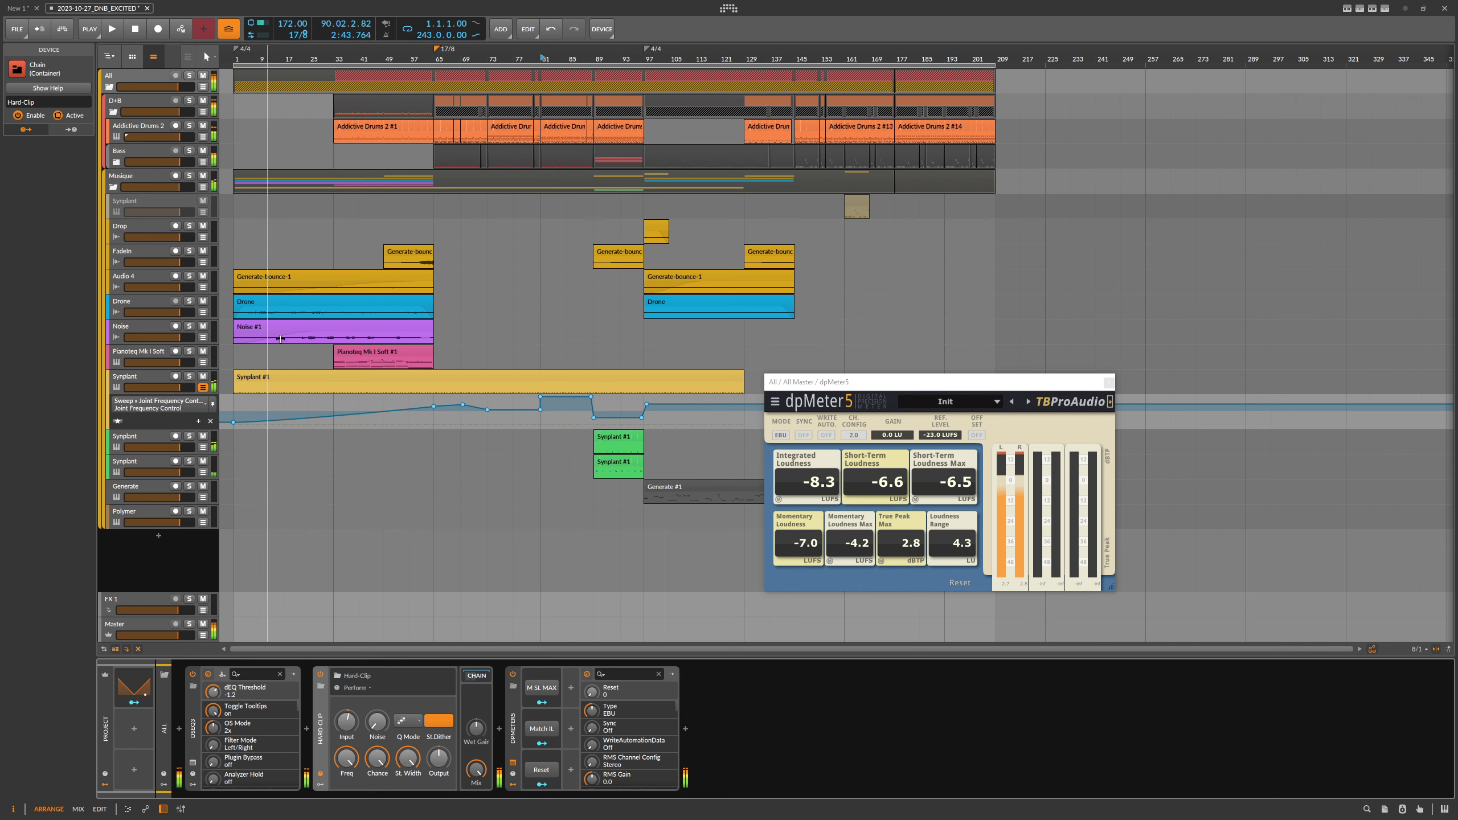
drag(461, 59, 420, 57)
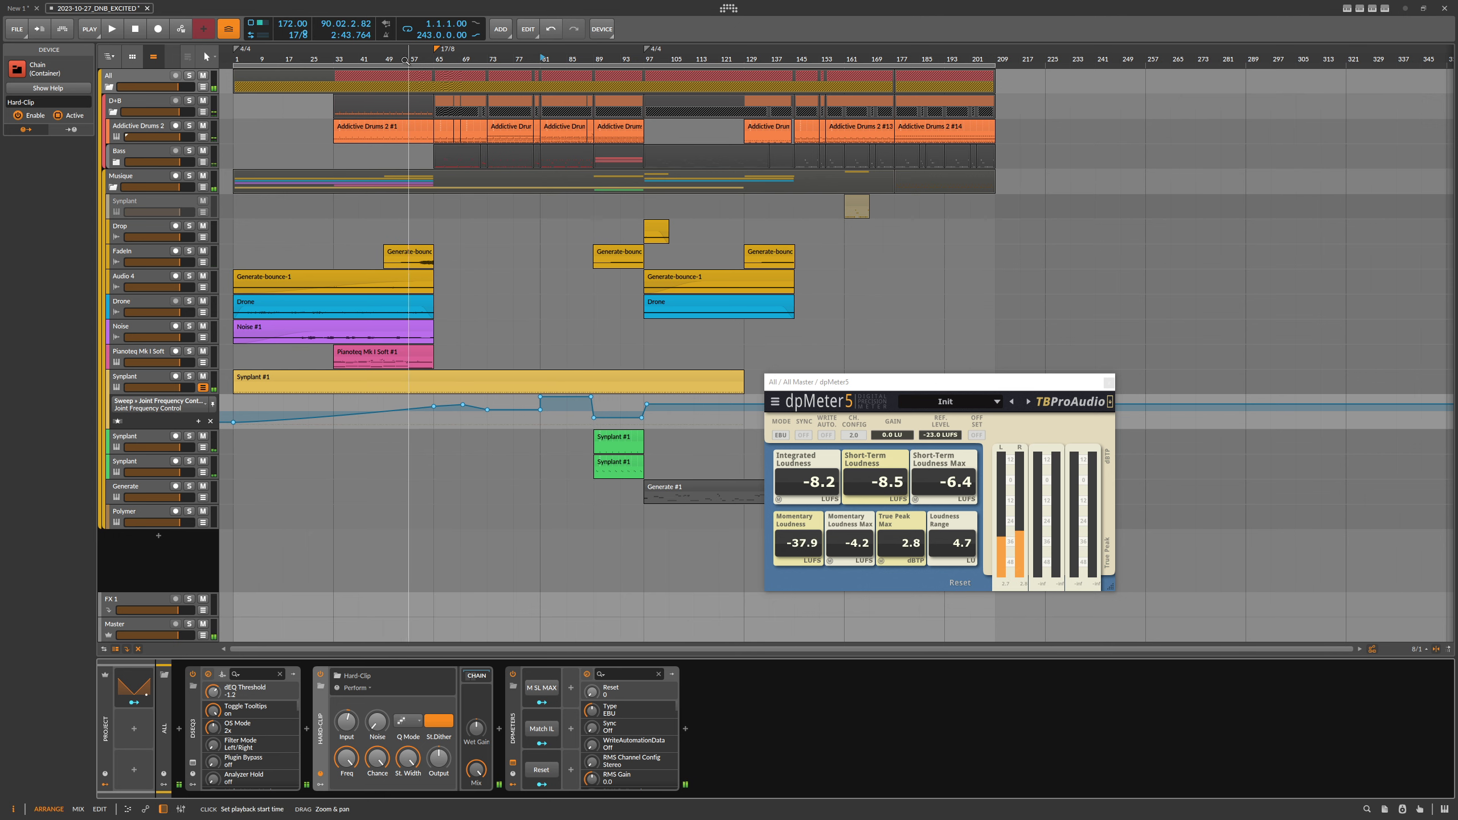
Close the dpMeter5 window and return the playback start position to bar 1 at the beginning of the arrangement.
click(370, 59)
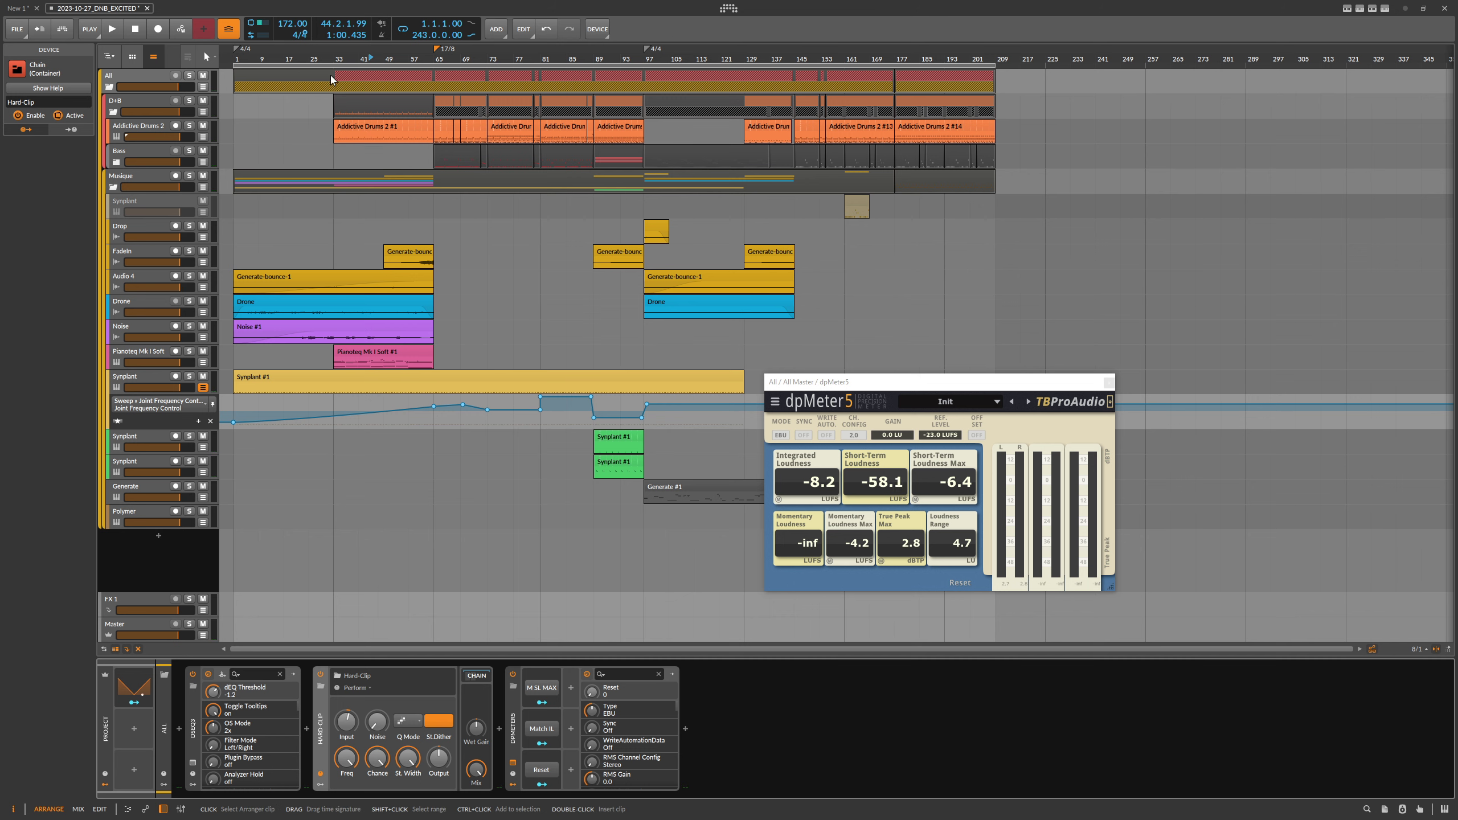
scroll(324, 62, up, 2)
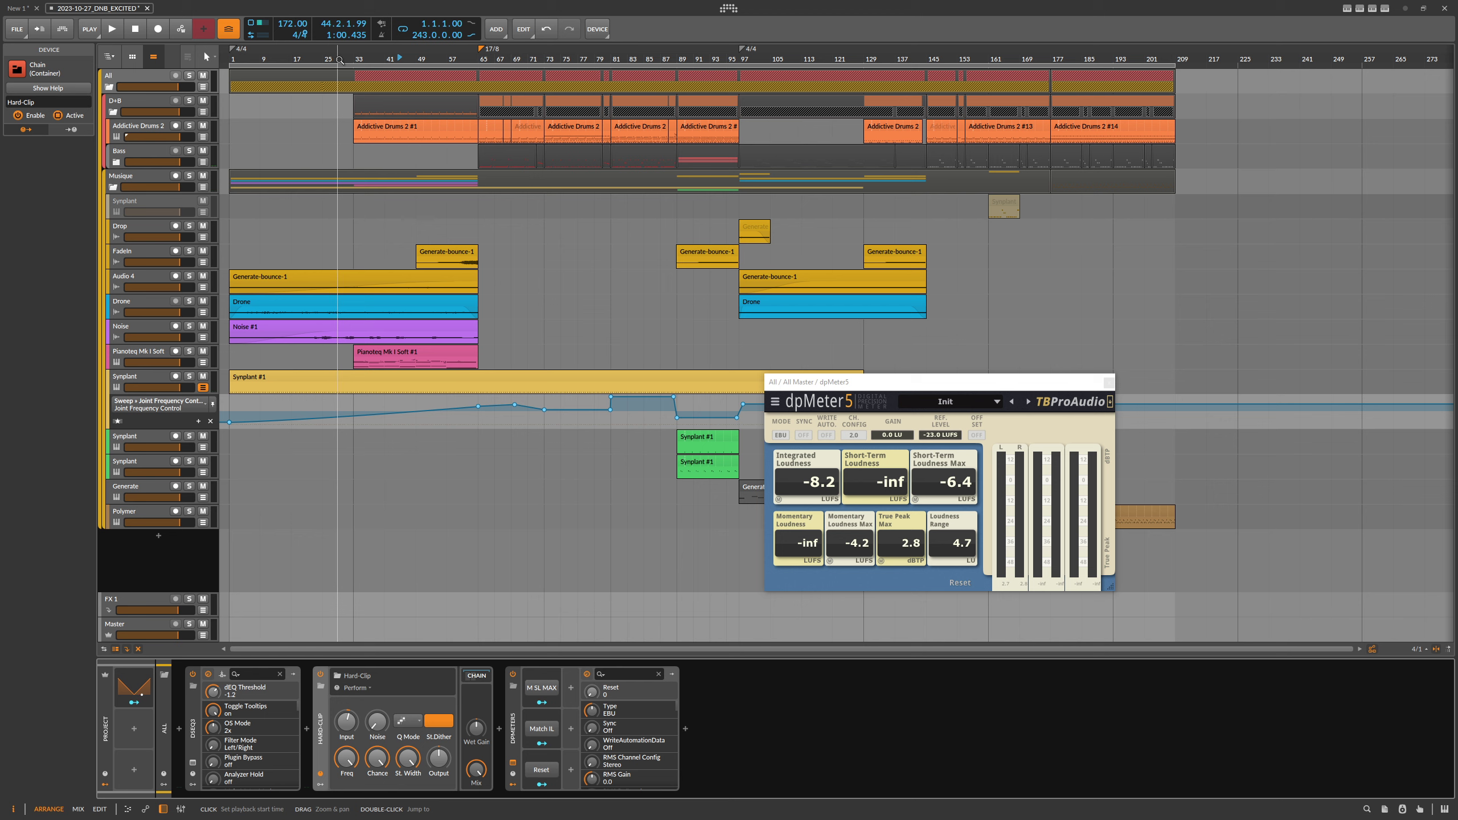
click(423, 58)
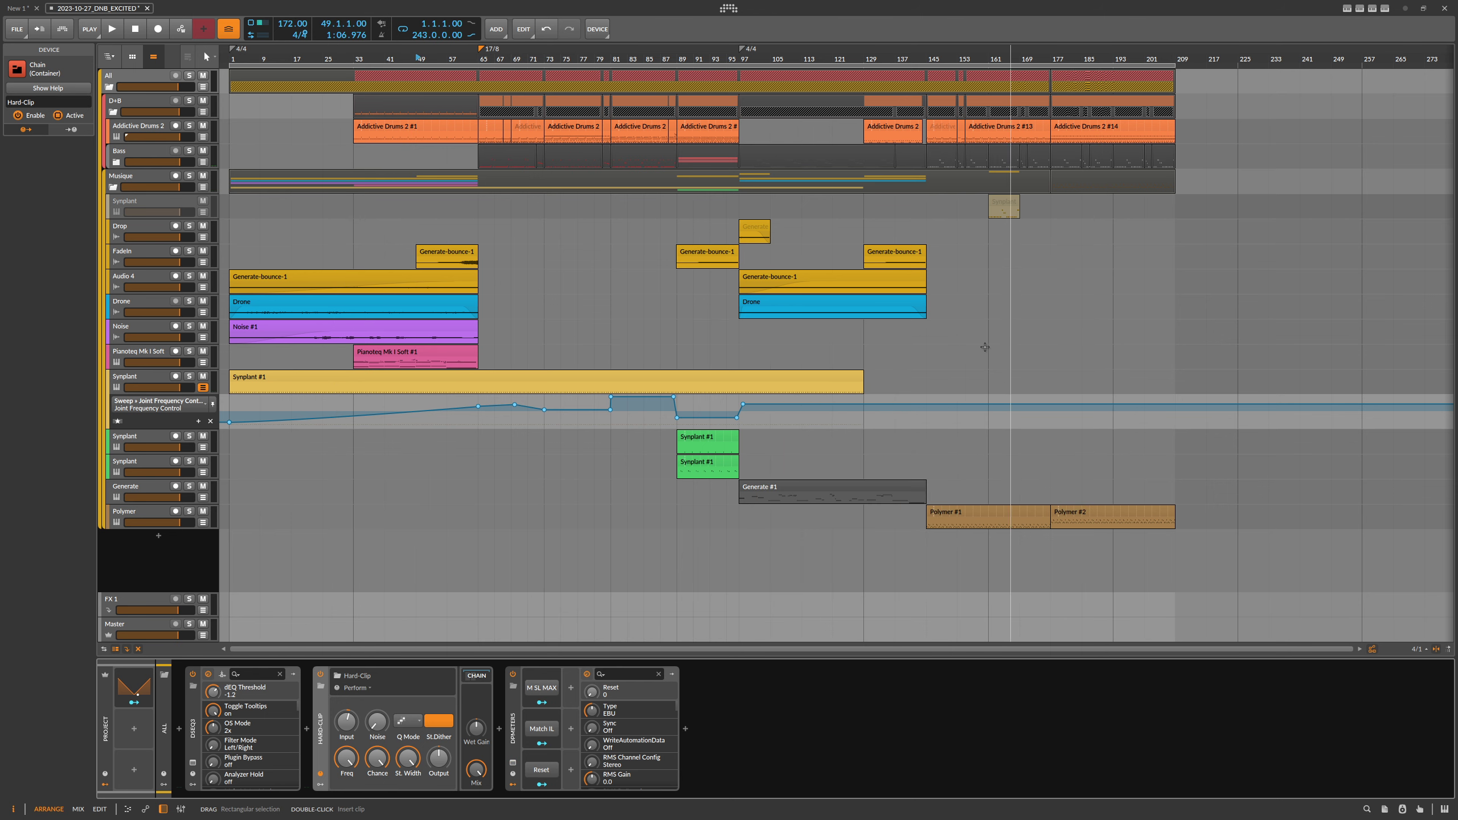
click(310, 59)
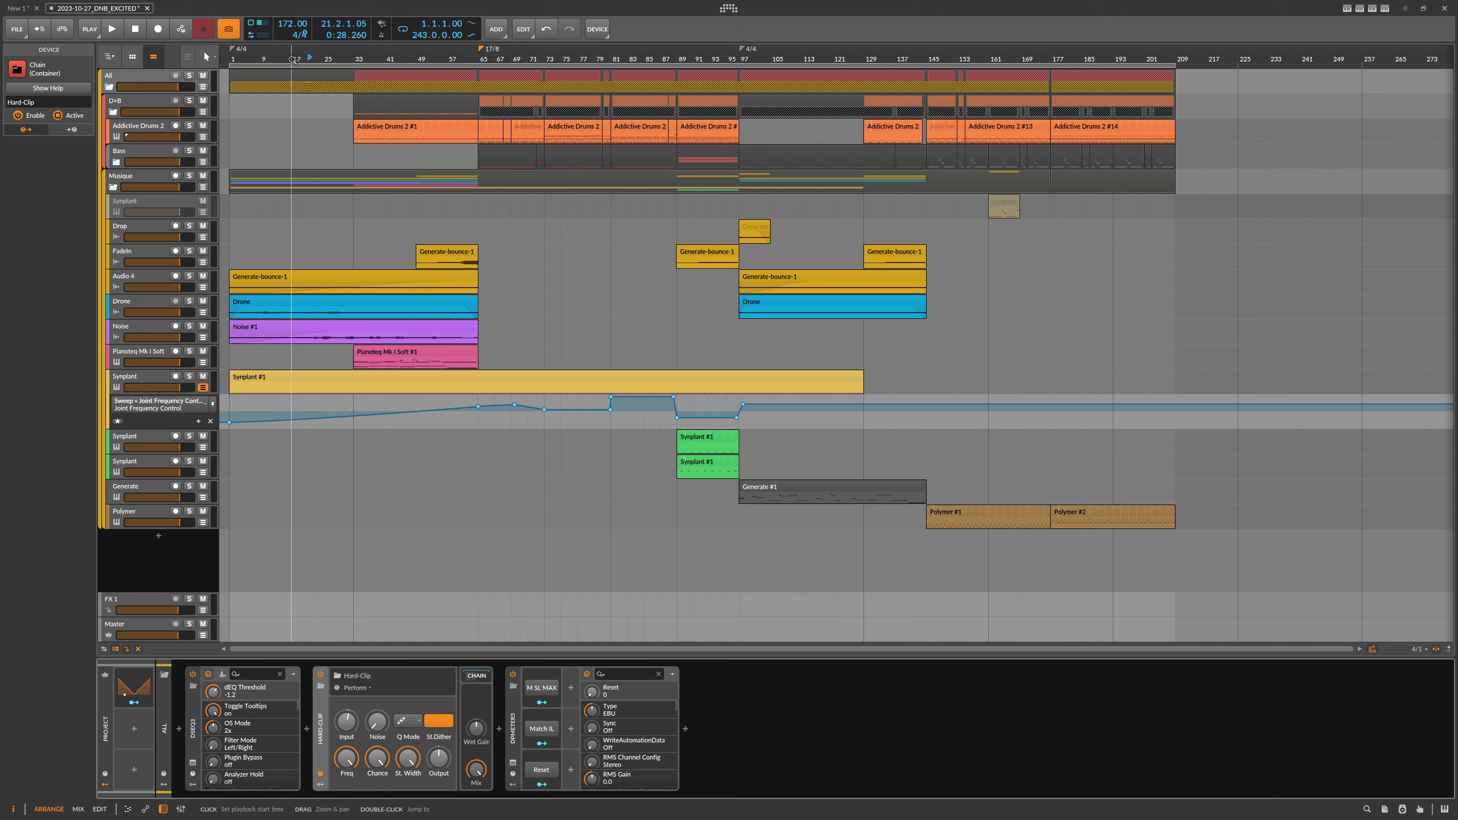
click(235, 59)
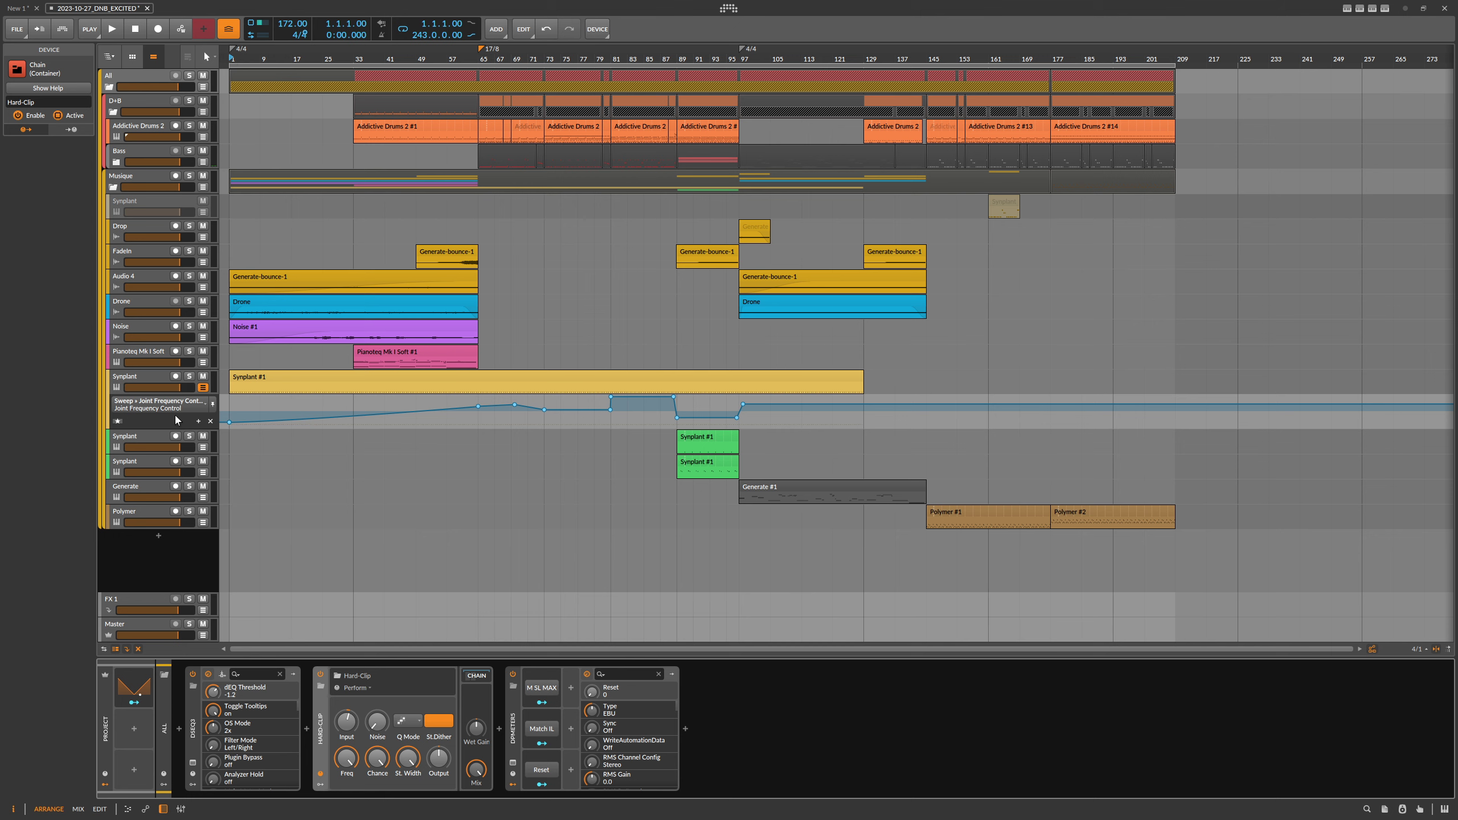
Inspect the device chains of the upper green Synplant track, the Polysynth track inside the Bass group, and the refolded Bass group itself.
click(147, 437)
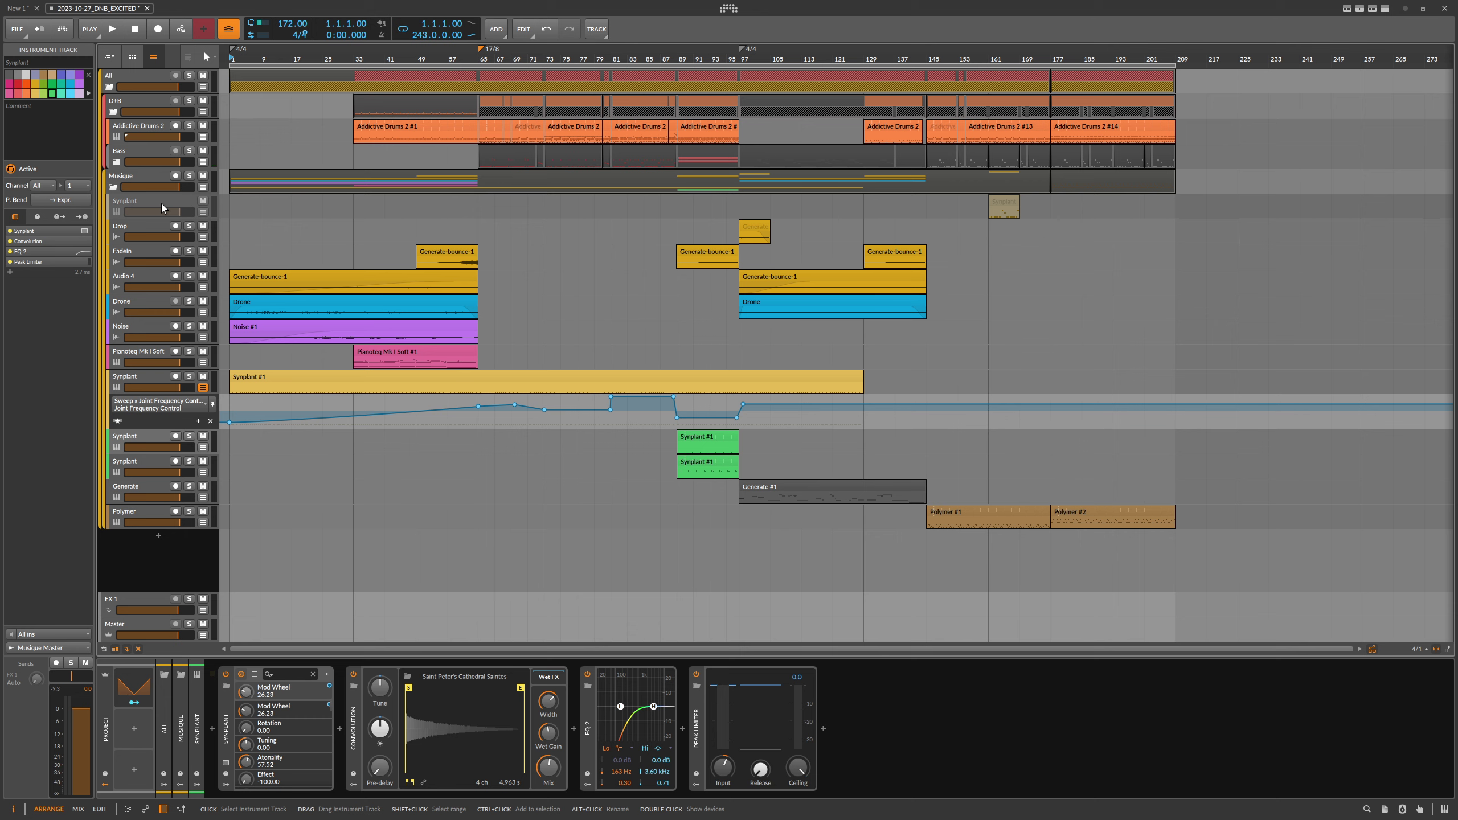
click(116, 162)
click(140, 179)
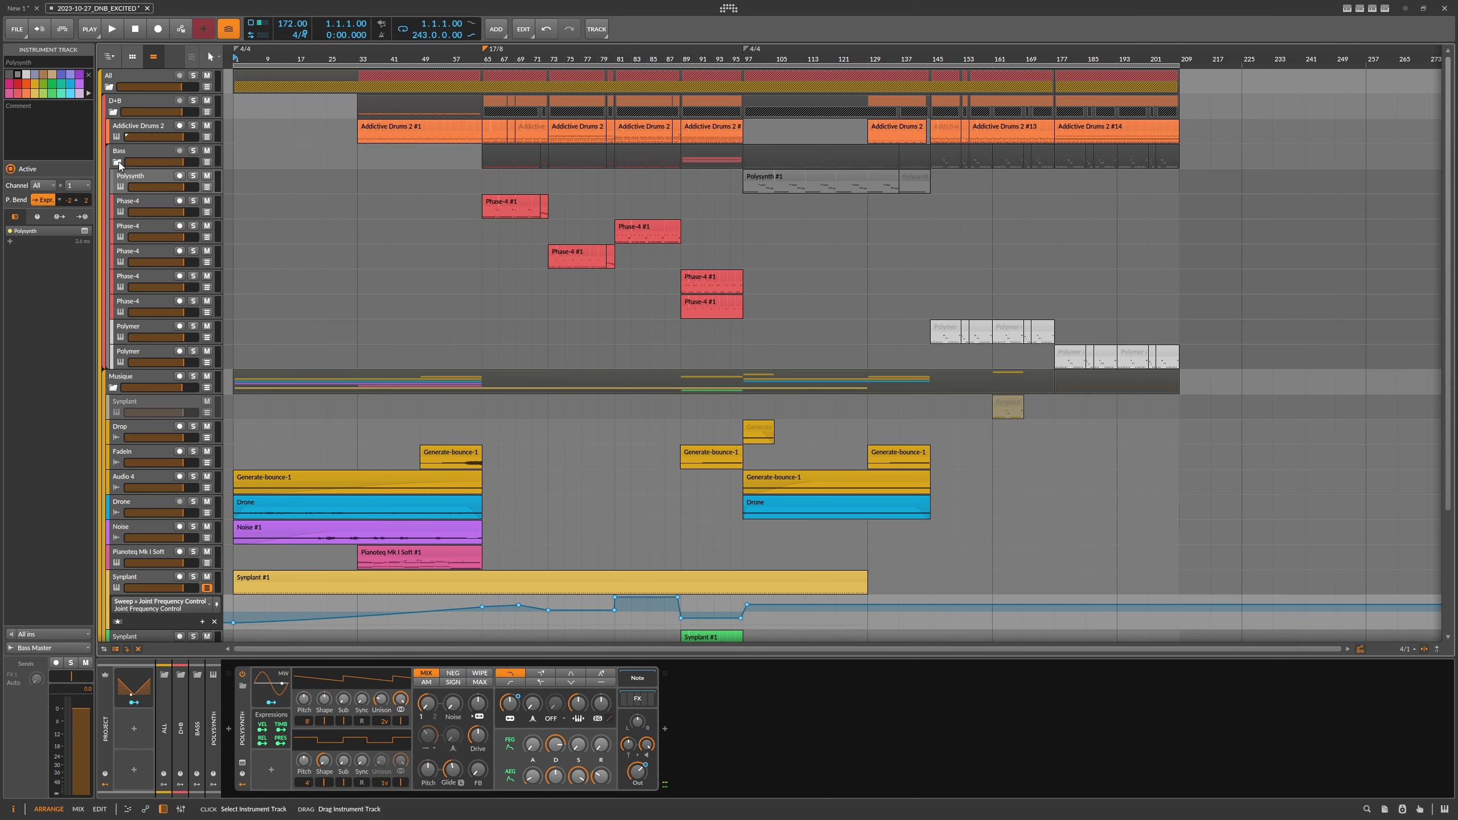
click(117, 163)
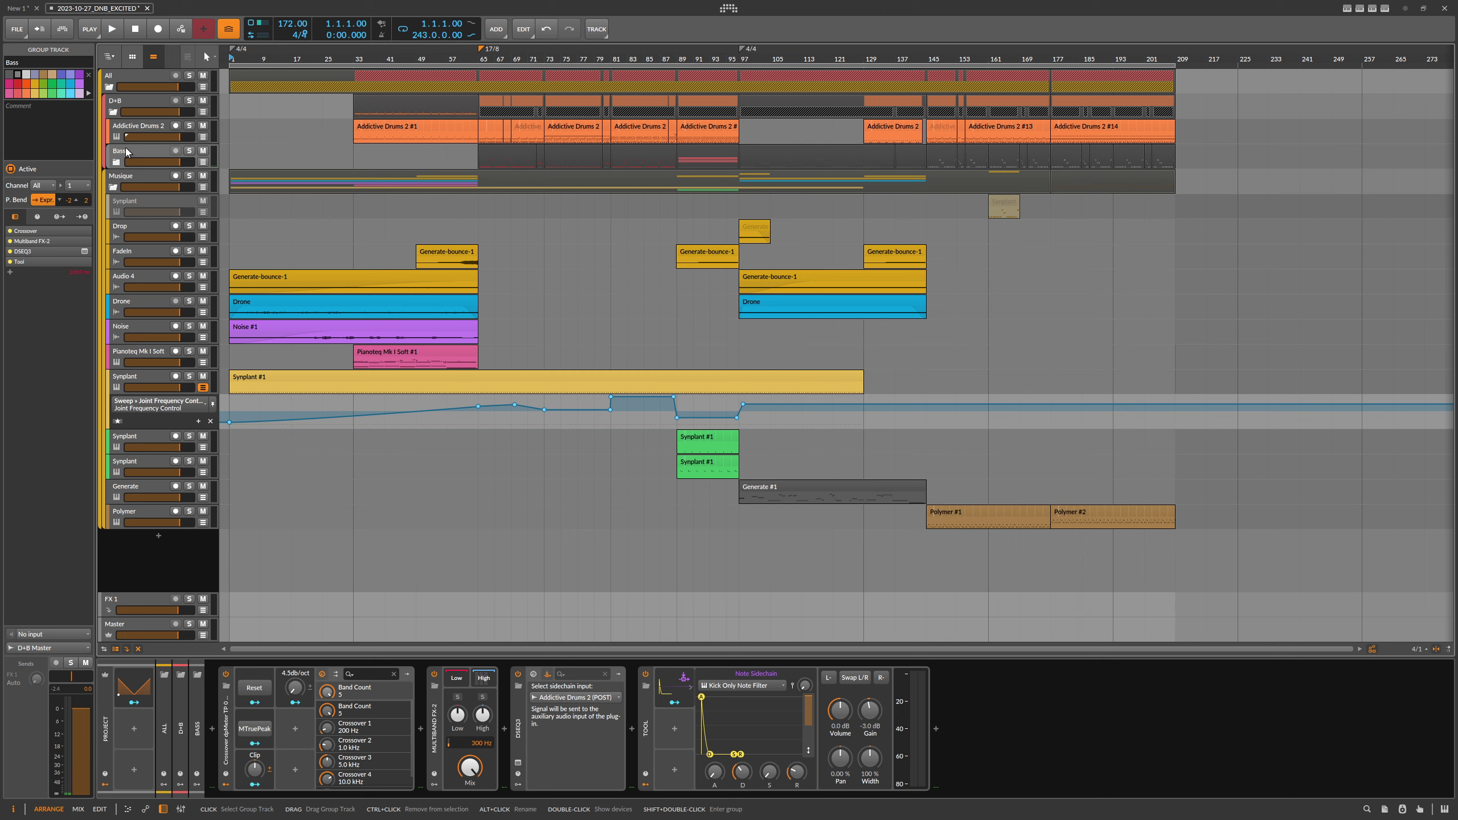
drag(269, 55, 279, 59)
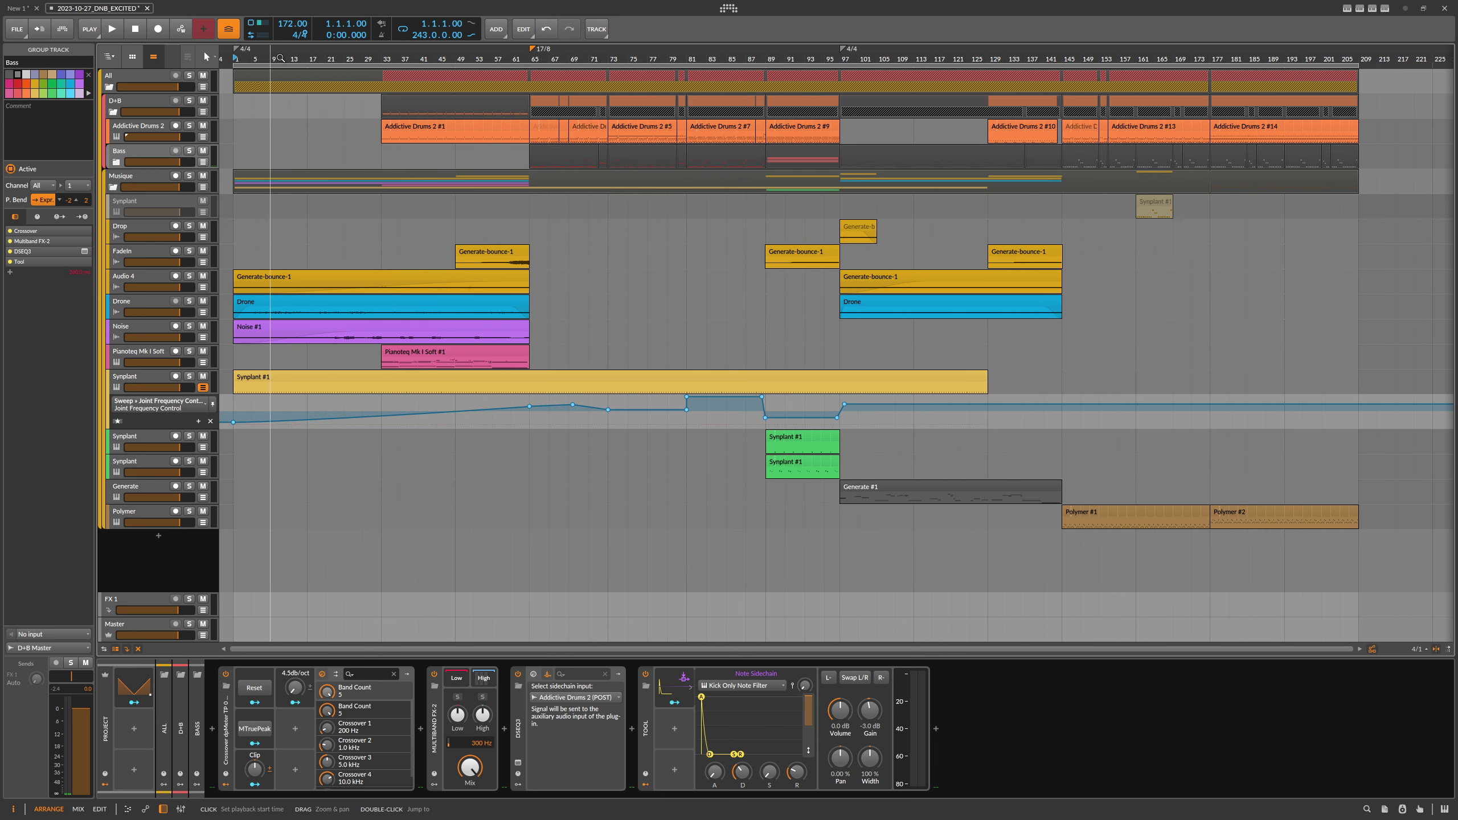